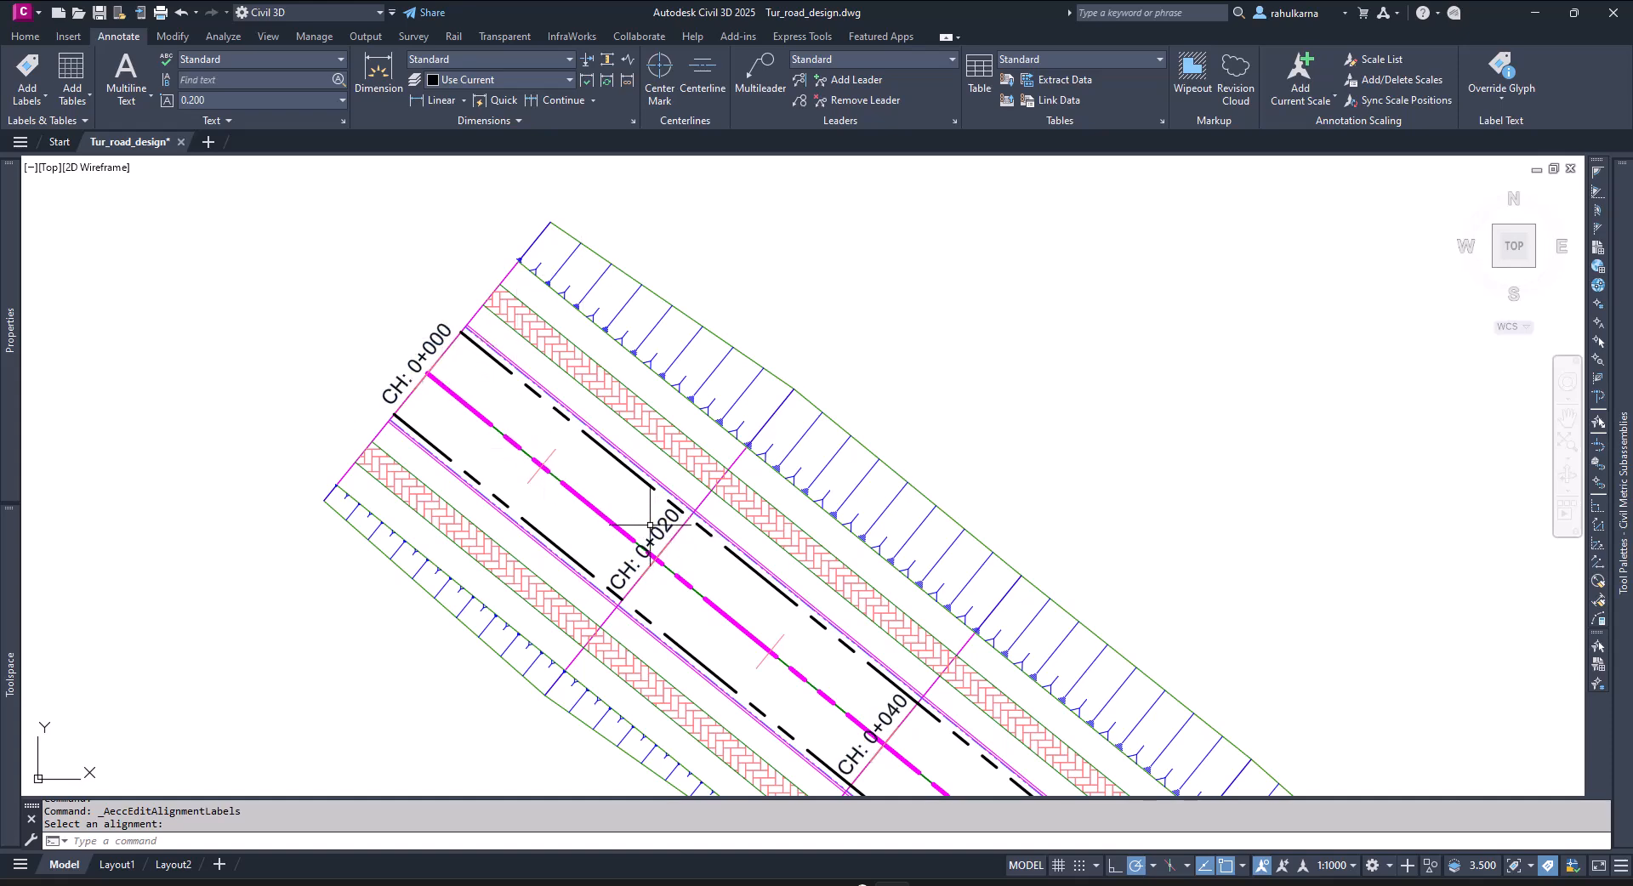
# - Delete the superelevation critical points entry from the Tut_align alignment's station label group and apply the change
pyautogui.click(429, 340)
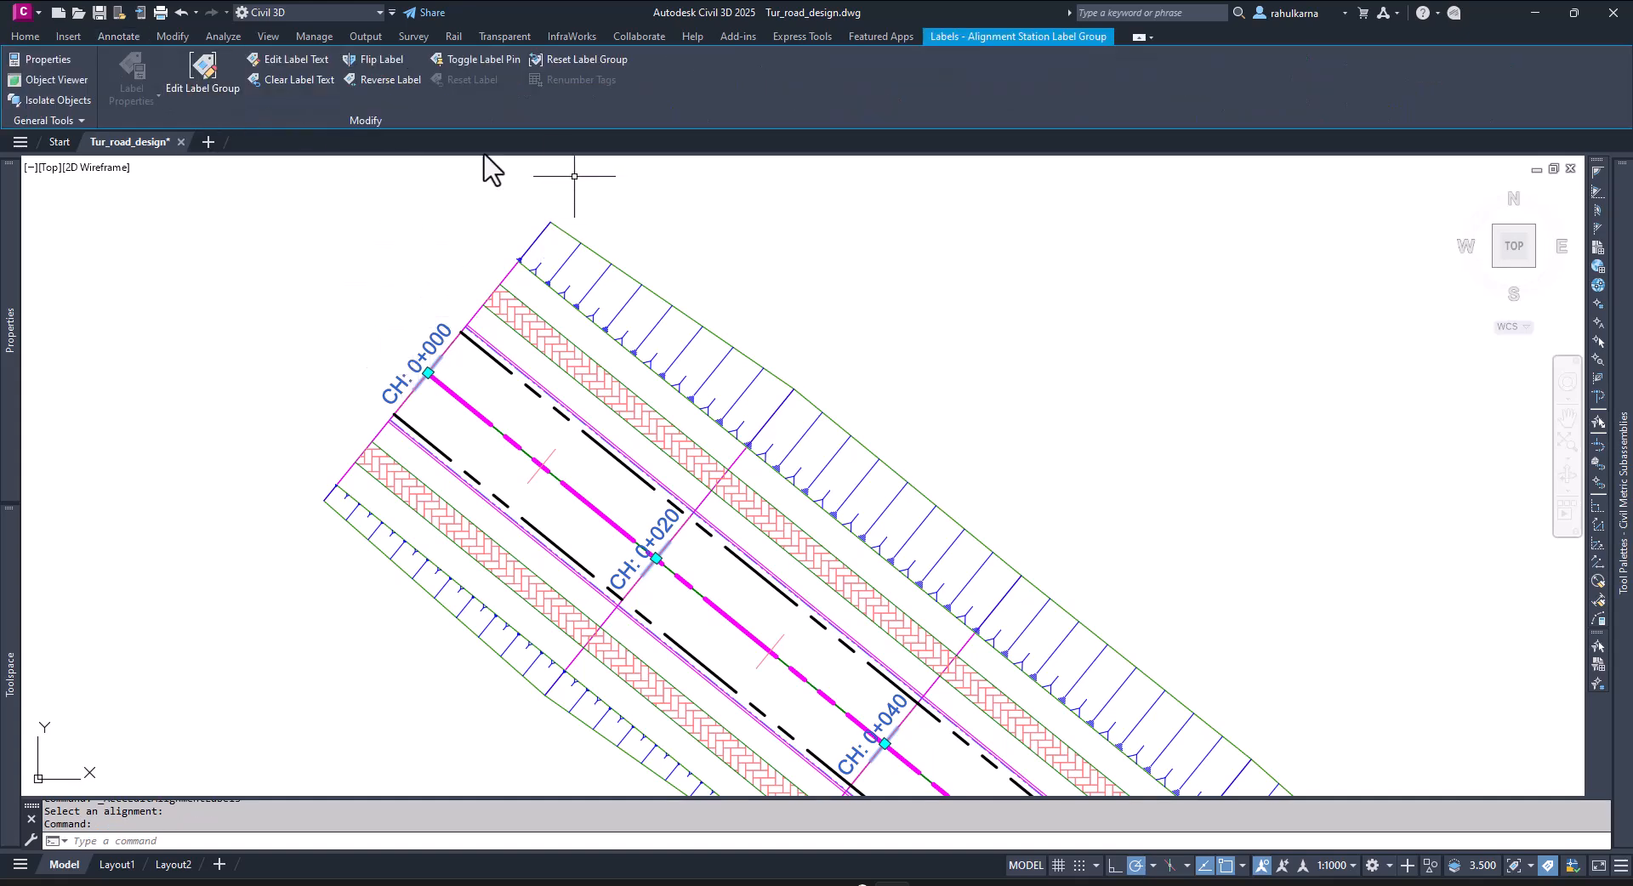
pyautogui.click(208, 88)
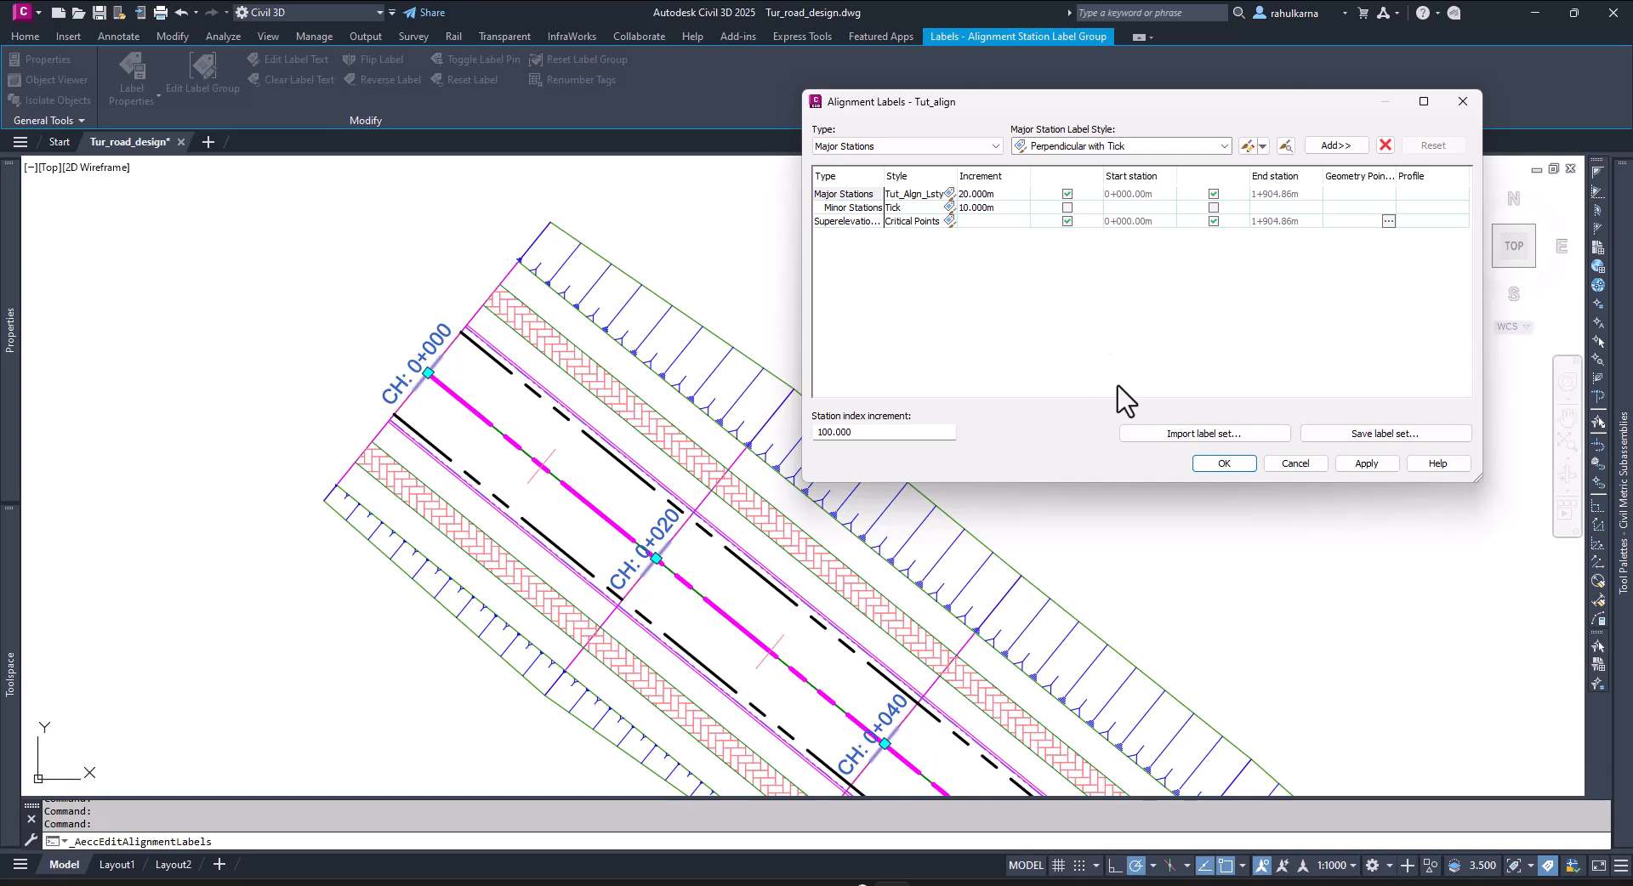
pyautogui.click(863, 223)
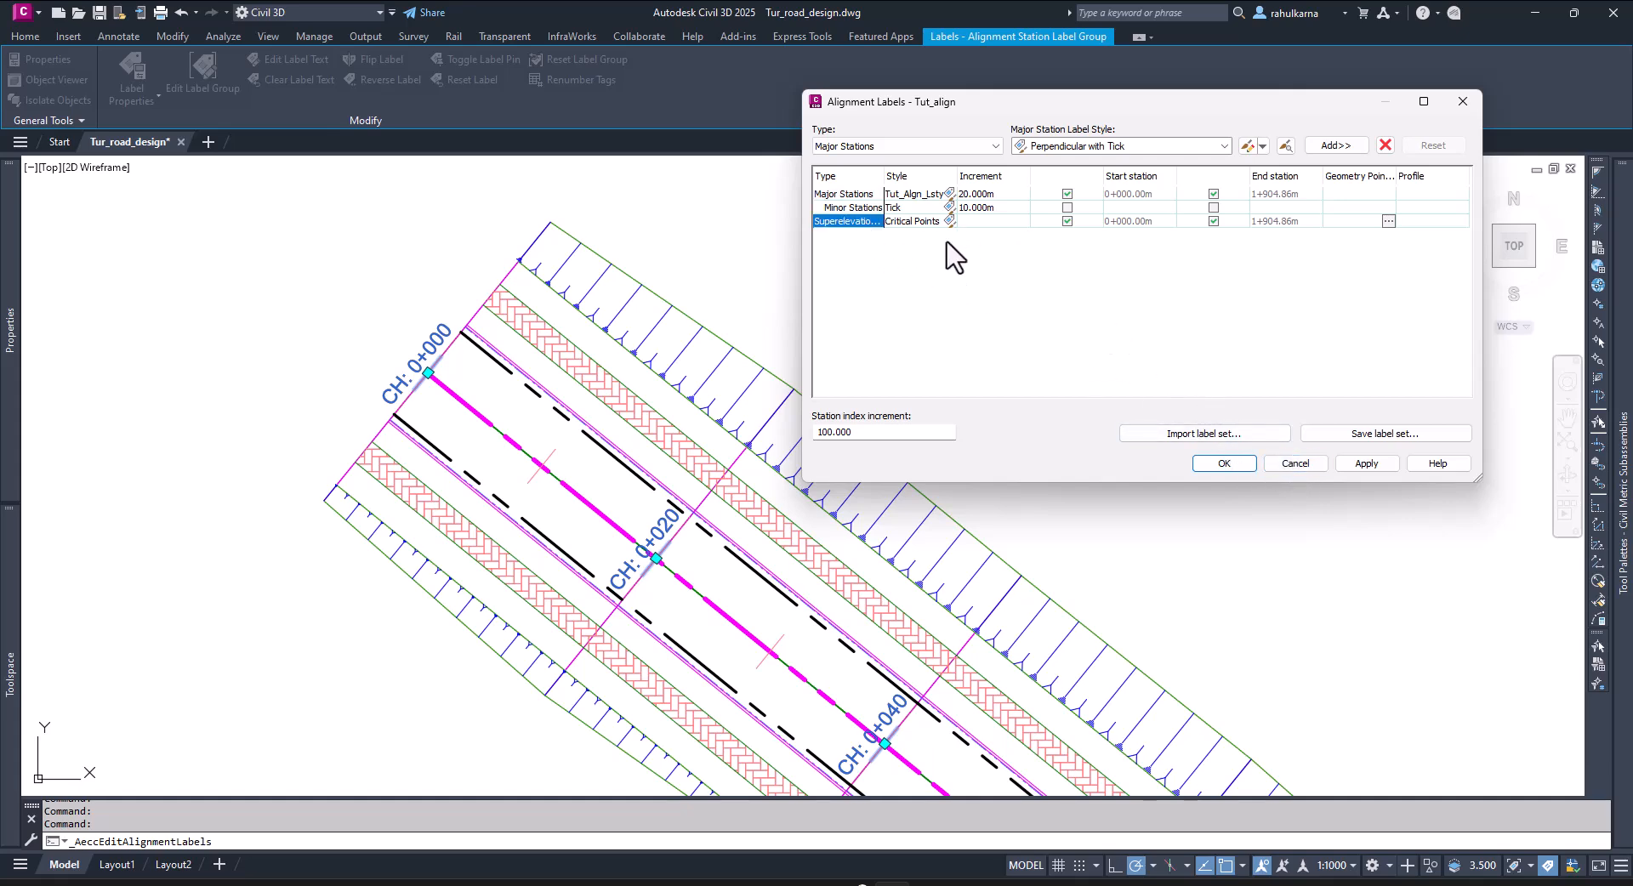
pyautogui.click(1386, 145)
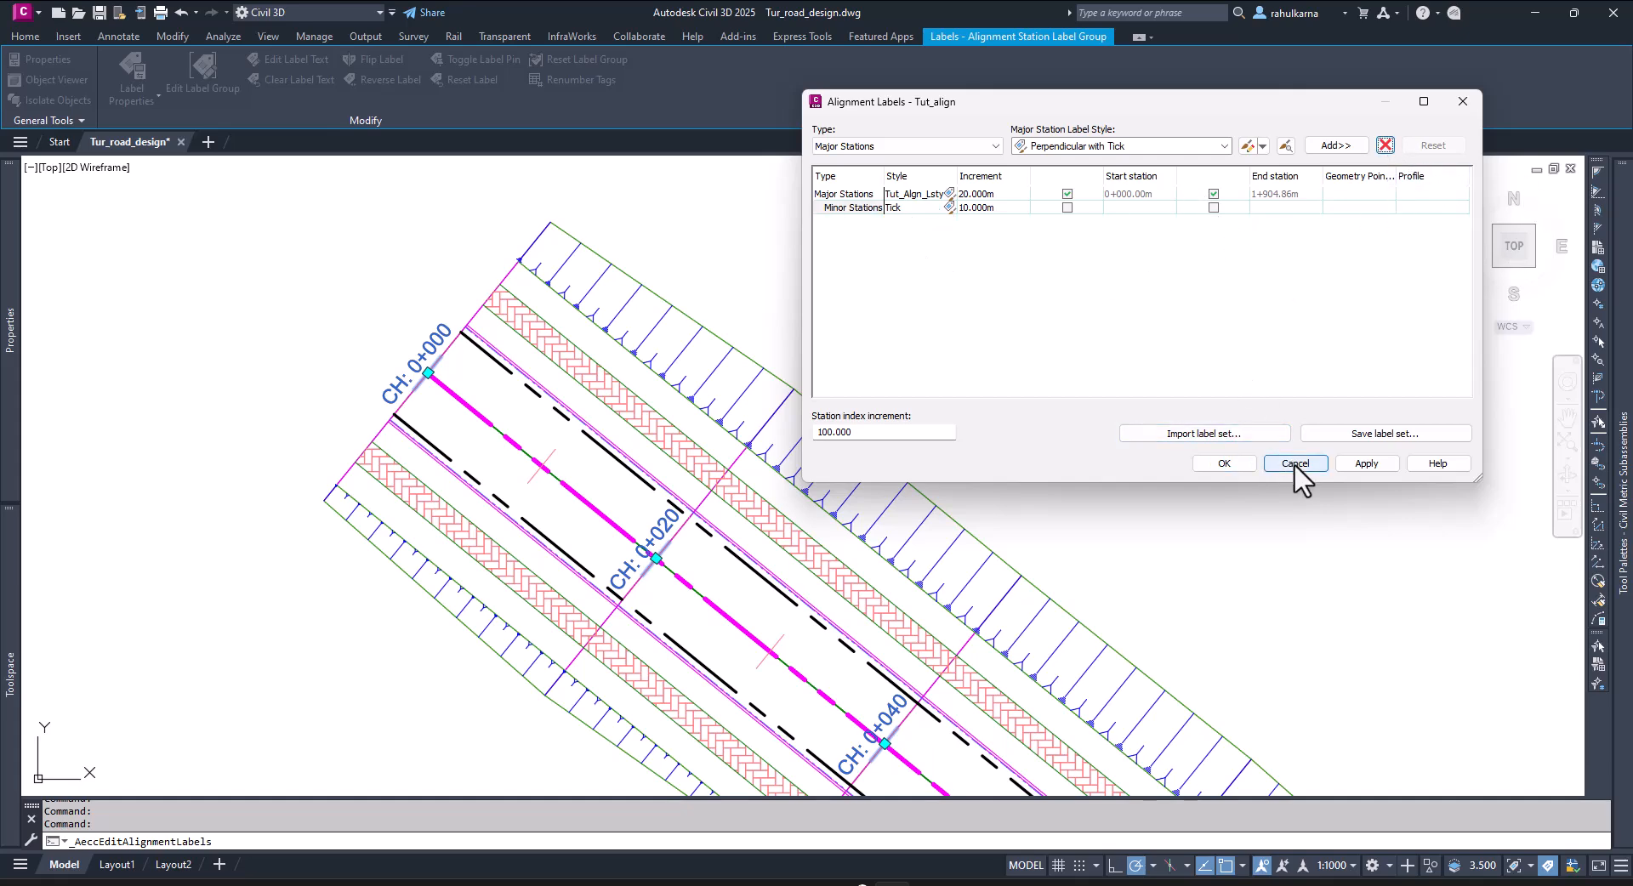
pyautogui.click(1231, 466)
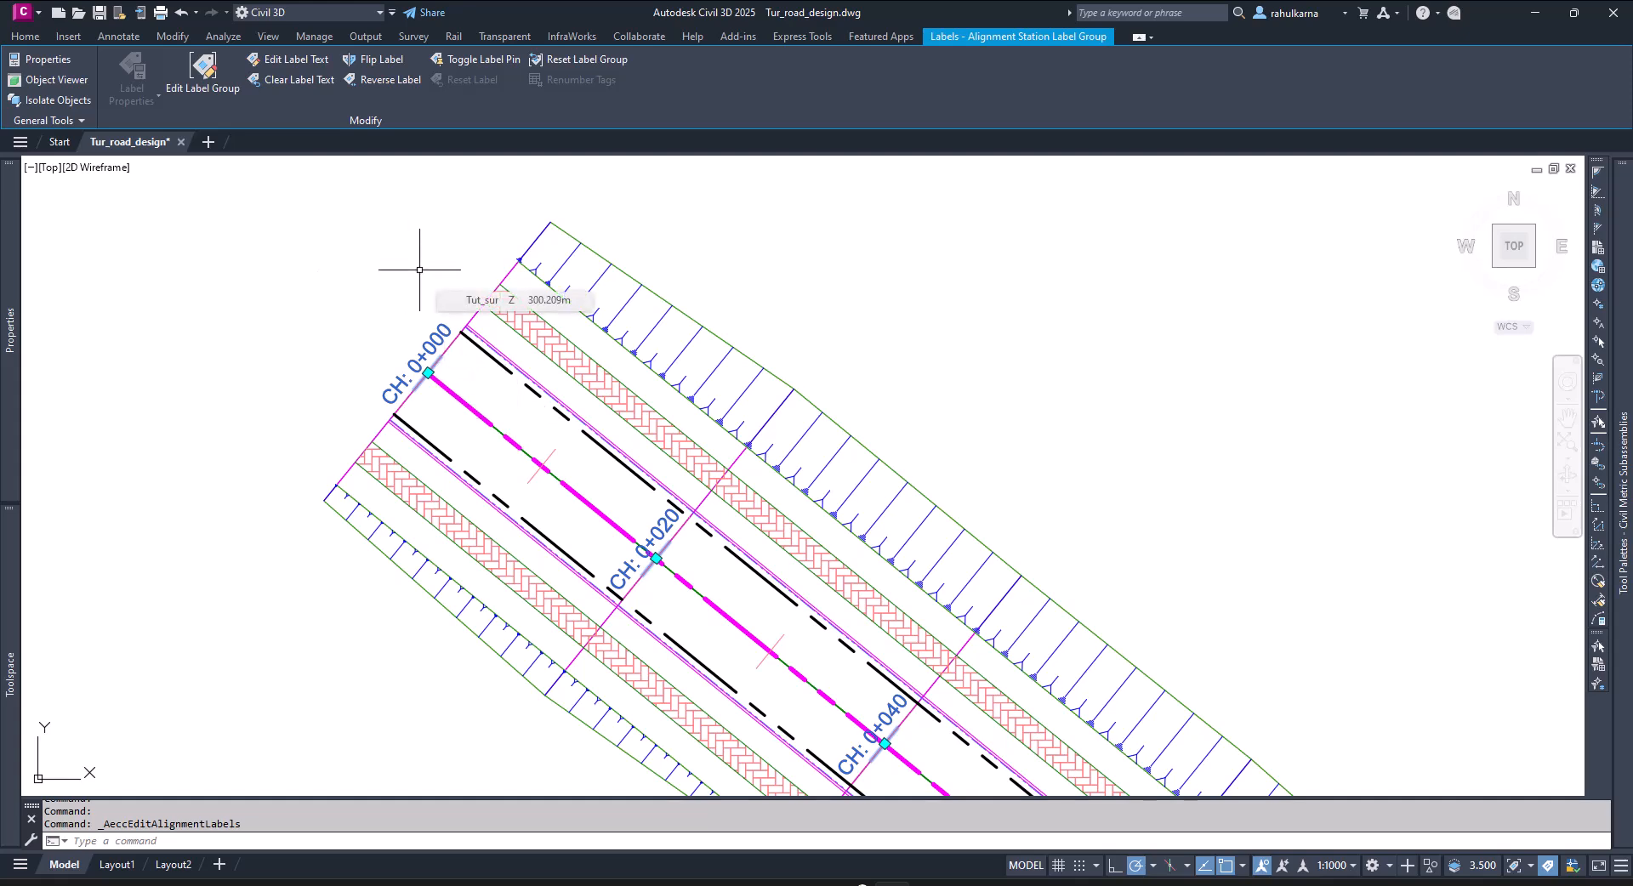
pyautogui.press('Escape')
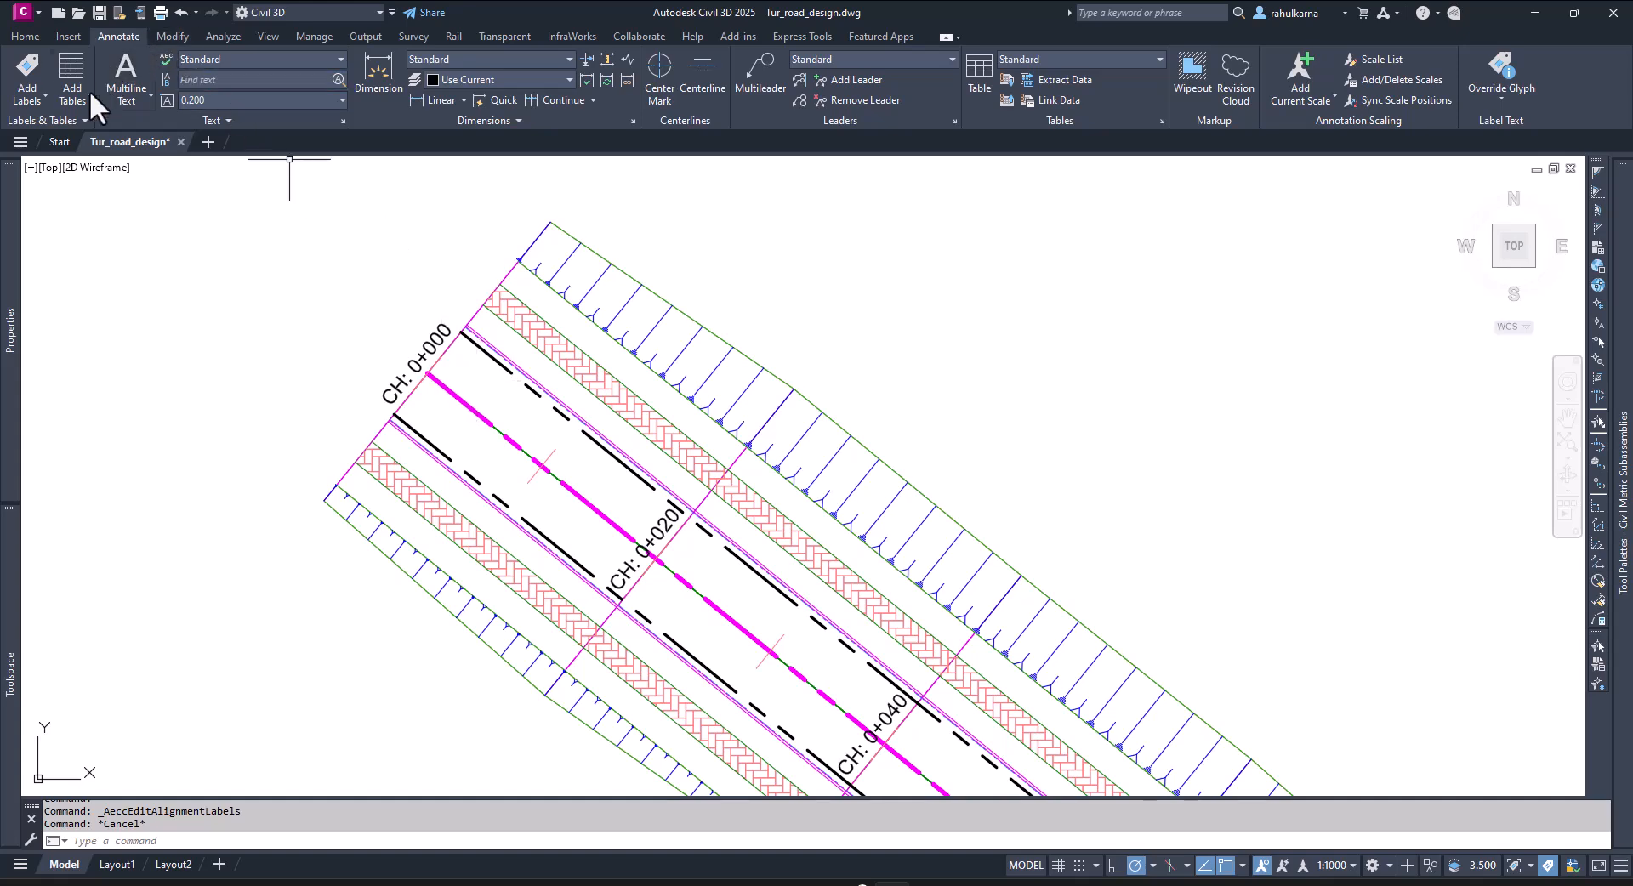
# - Open the station labels of the Tut_align alignment for editing and set the label type to Superelevation Critical Points
pyautogui.click(26, 93)
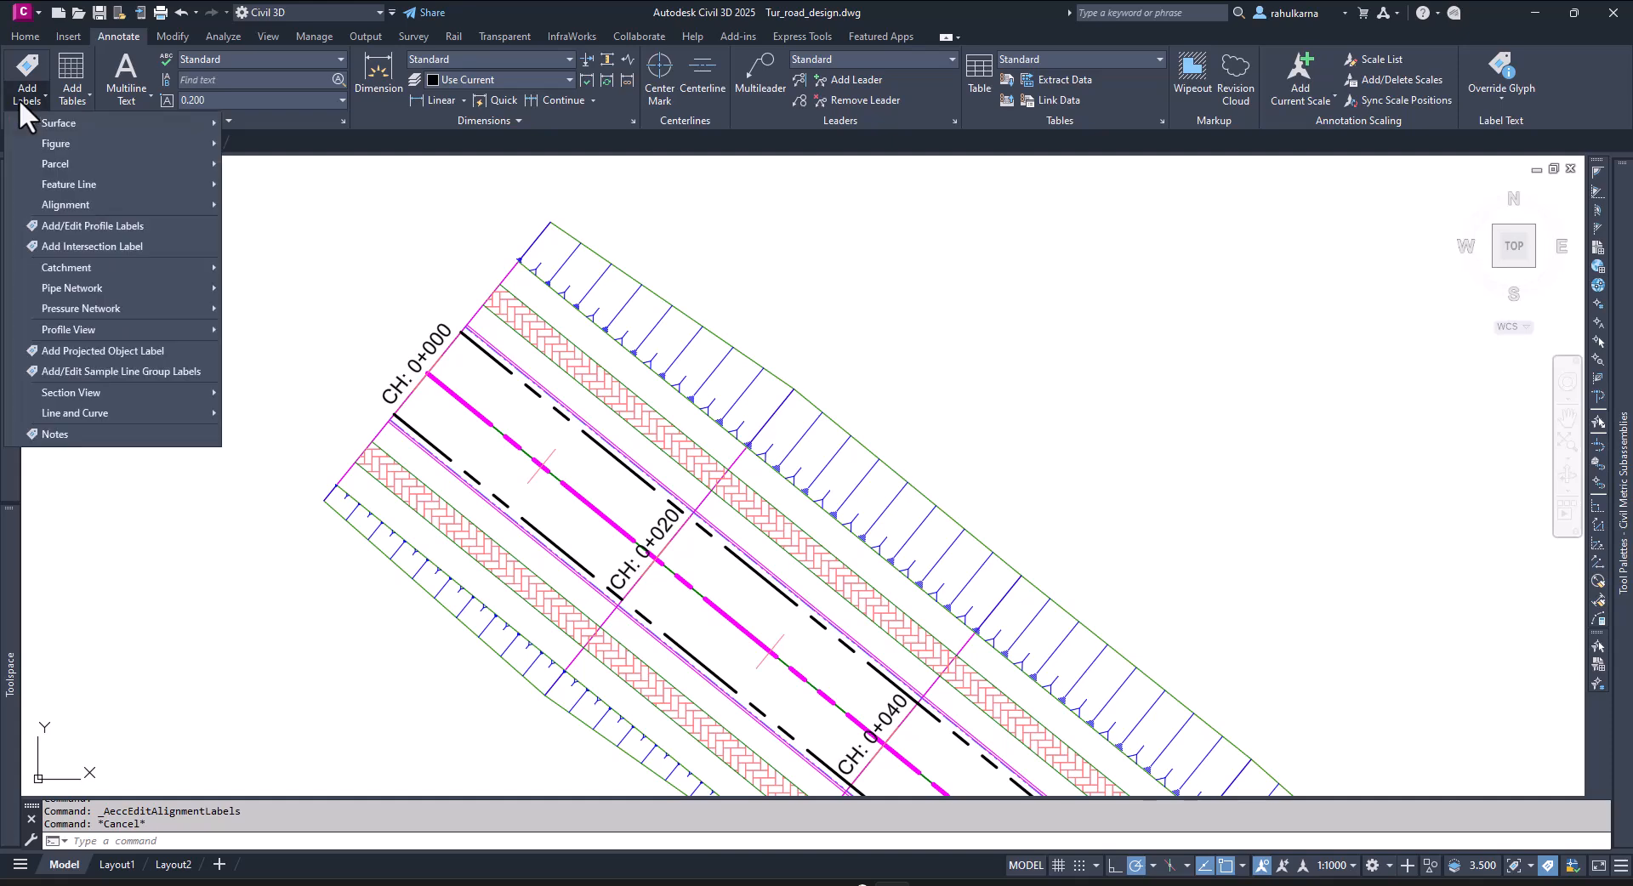
pyautogui.moveTo(84, 204)
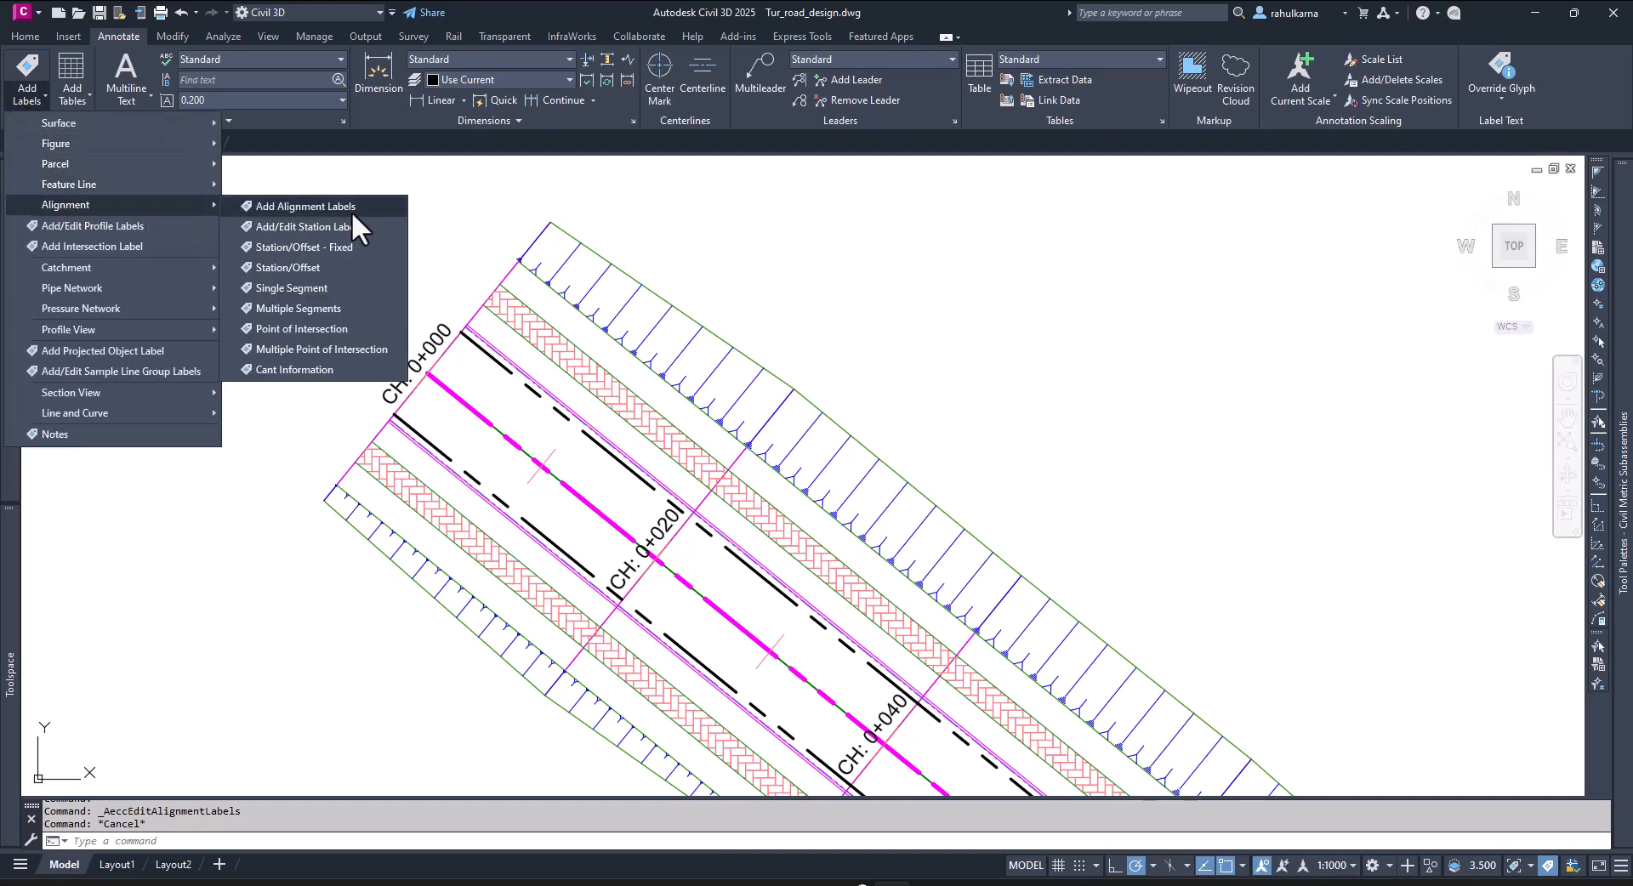
pyautogui.click(320, 225)
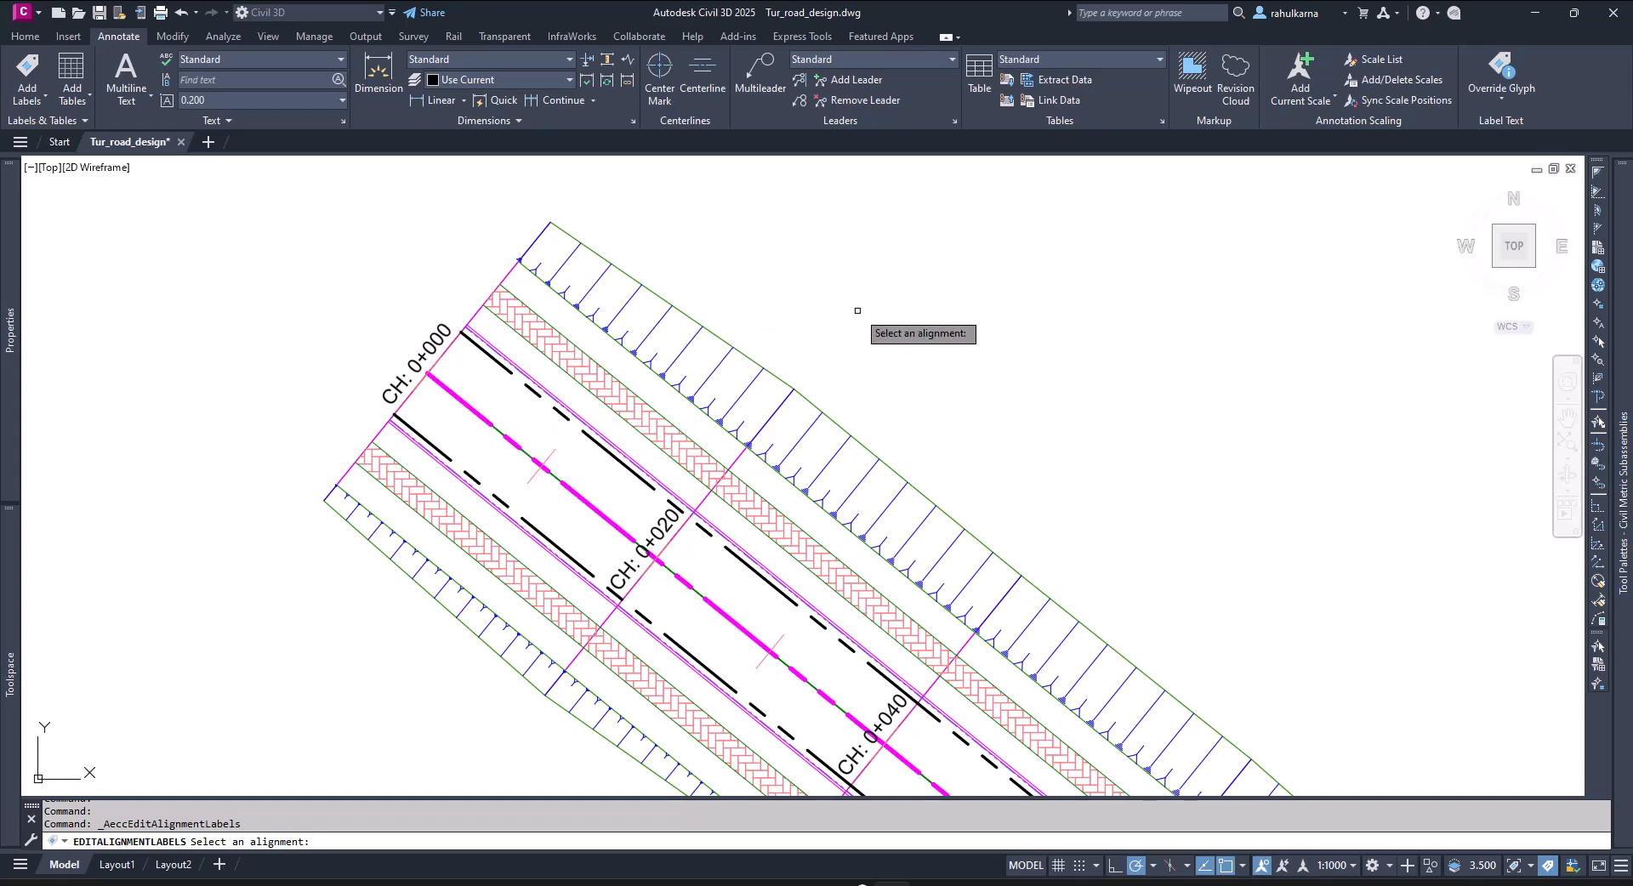
pyautogui.click(455, 393)
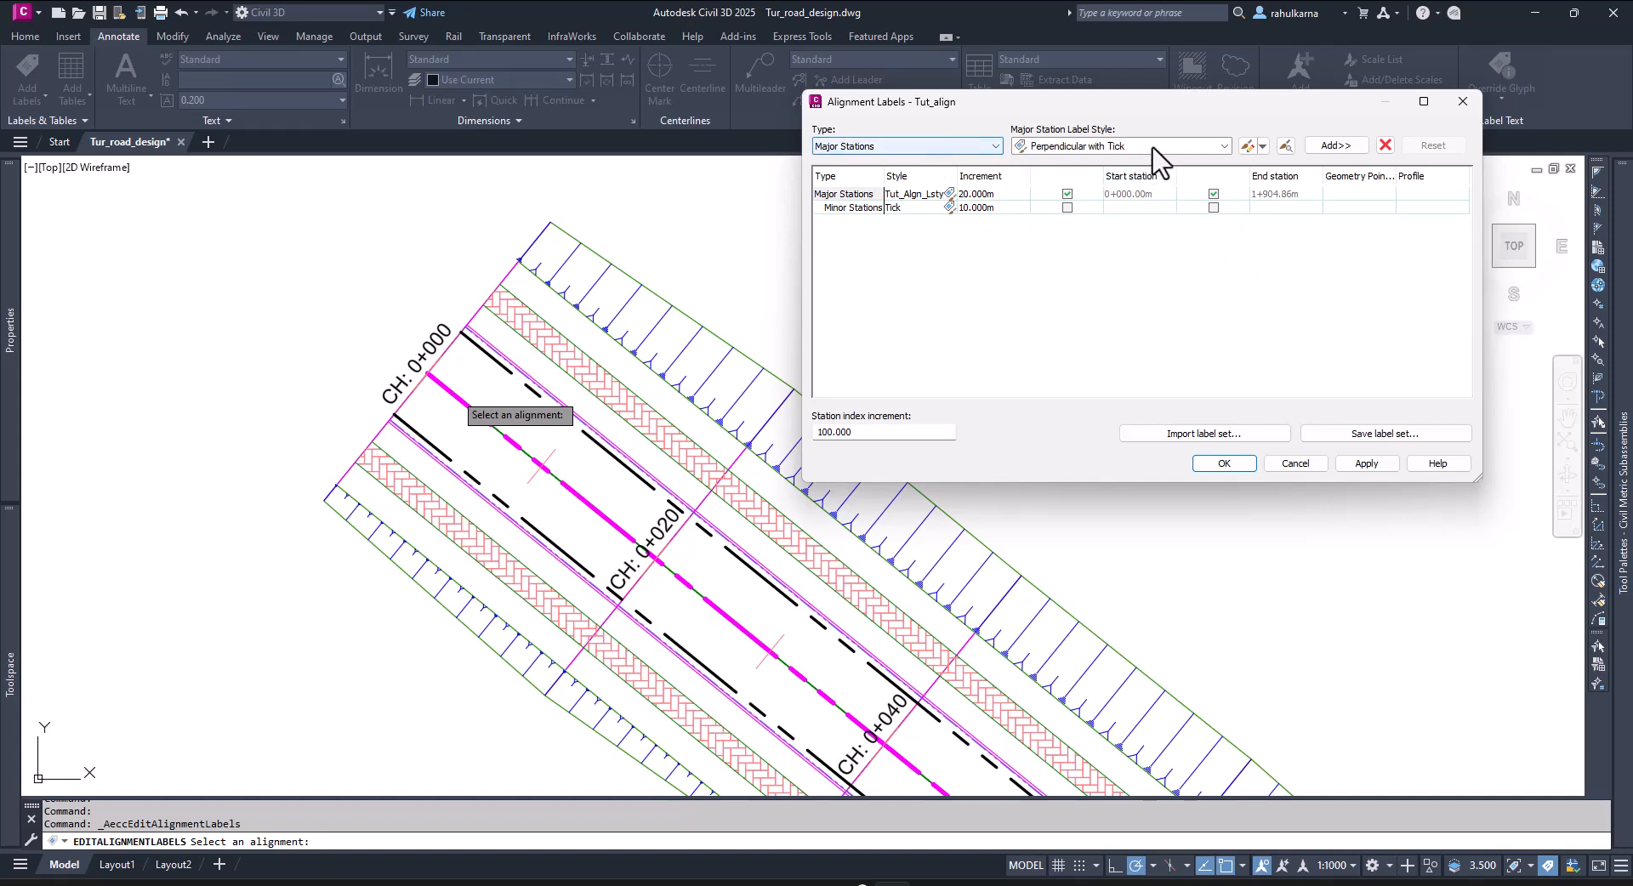
pyautogui.click(912, 151)
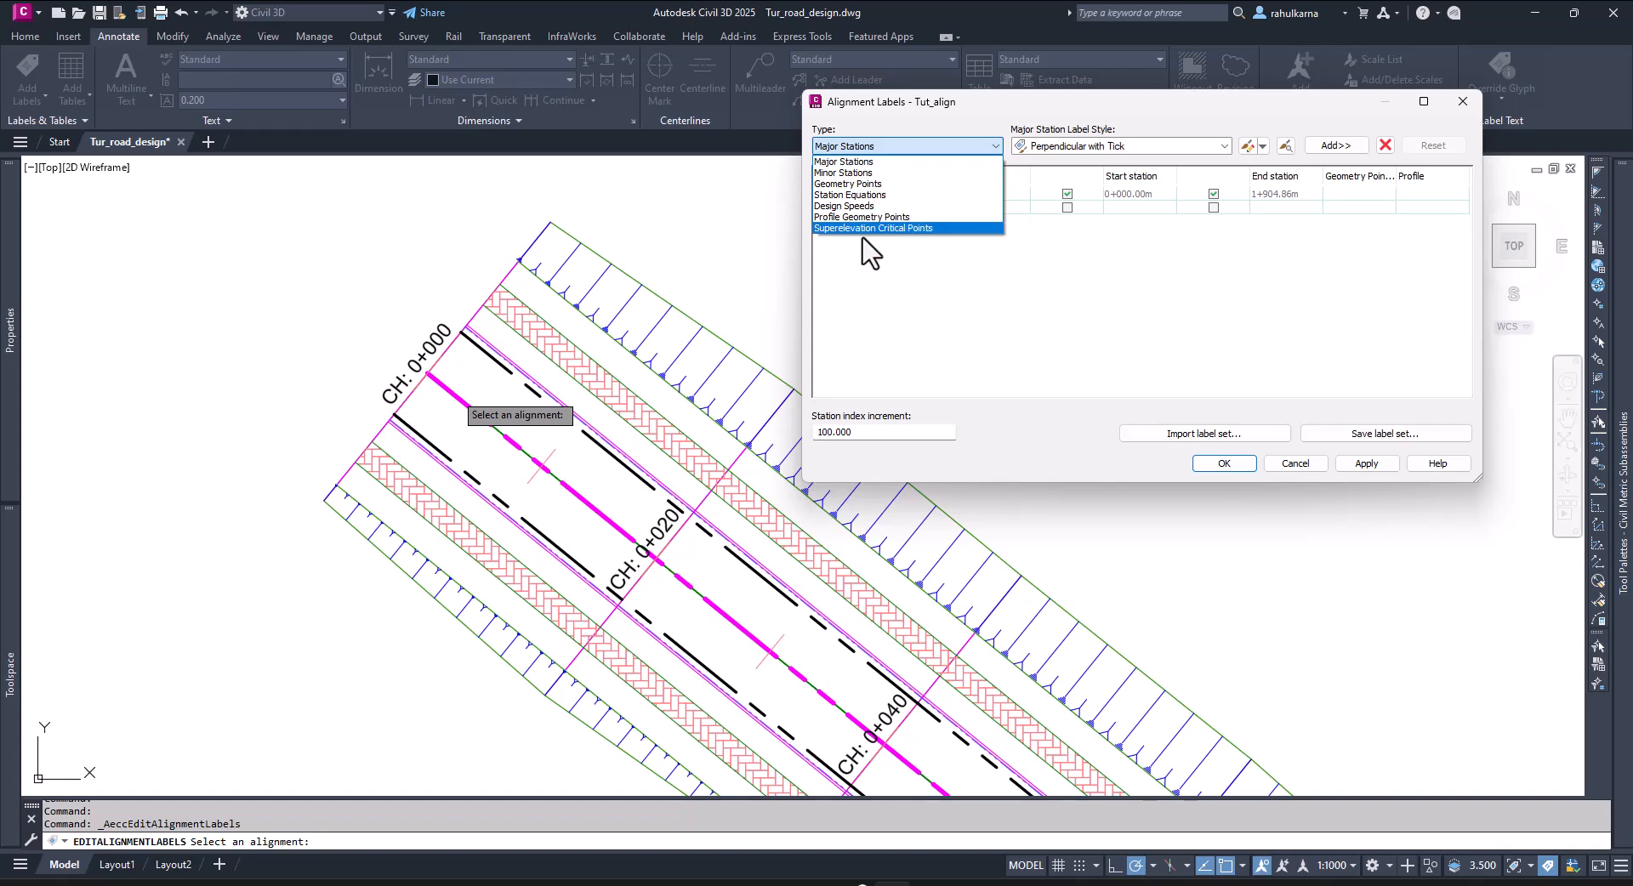
pyautogui.click(923, 228)
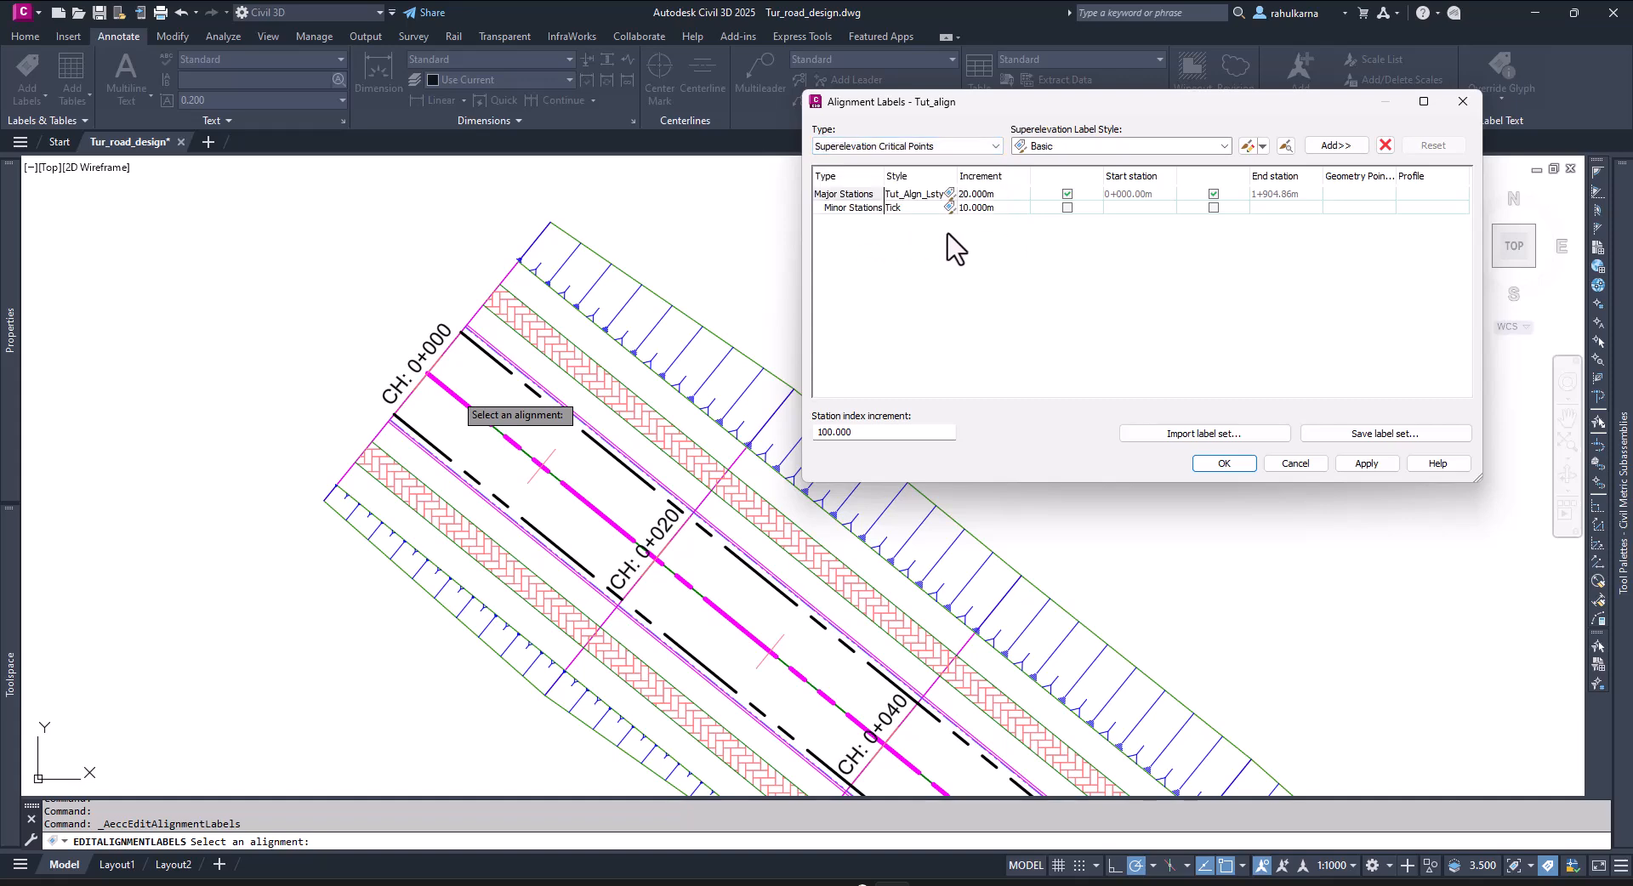
# - Add superelevation critical point labels in the Superelevation Symbols style, with all superelevation points included, and apply them to the alignment
pyautogui.click(1138, 146)
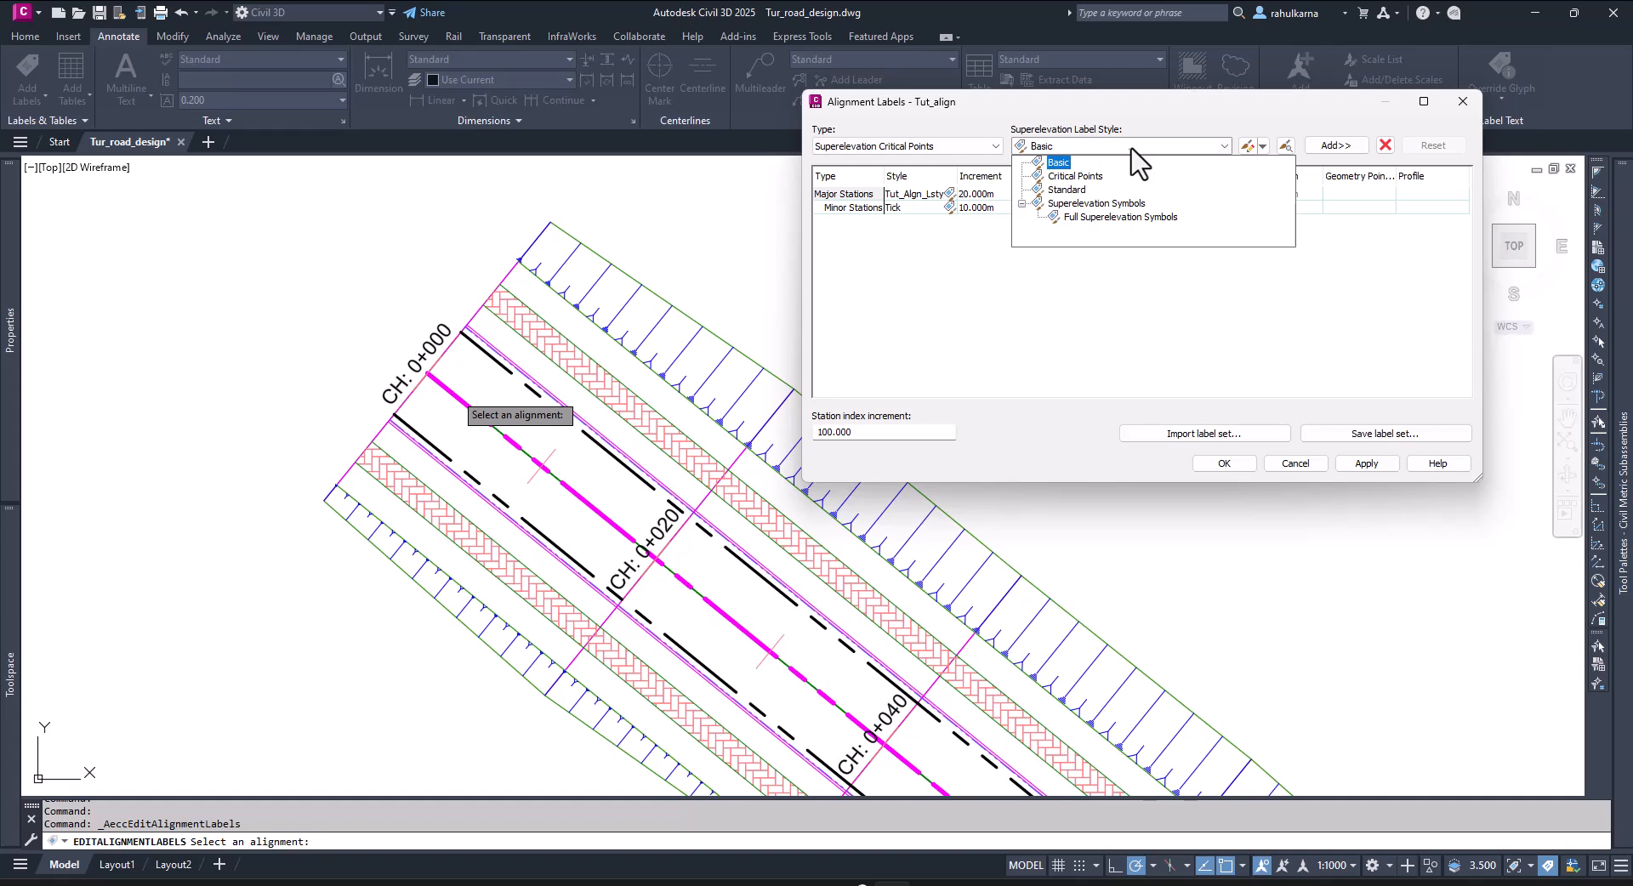
pyautogui.click(1106, 217)
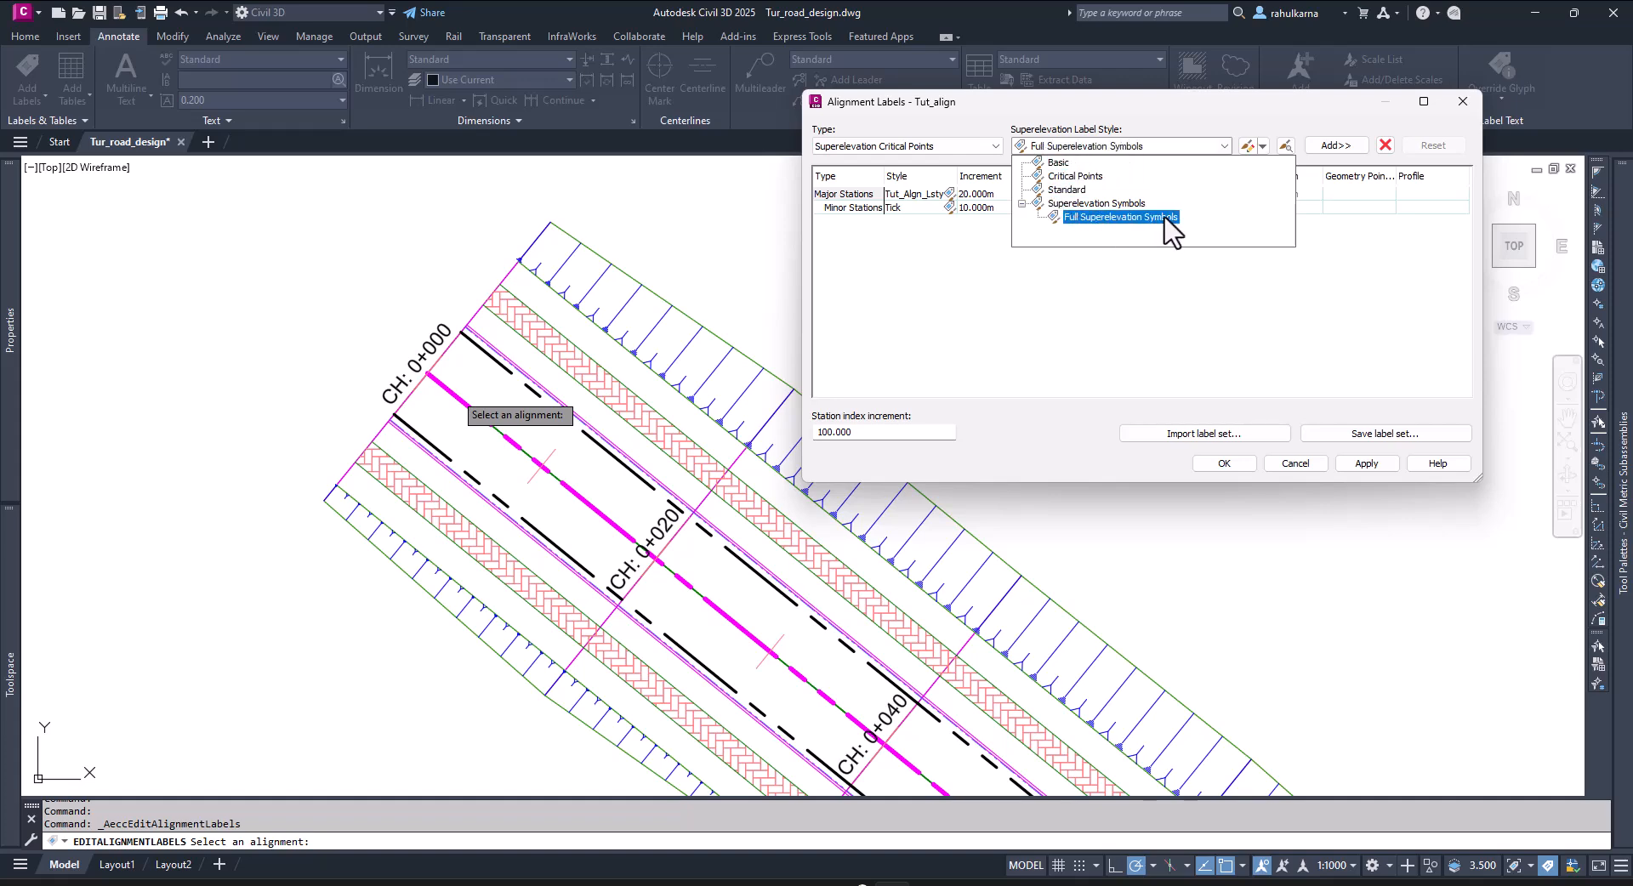
pyautogui.click(1109, 204)
pyautogui.click(1107, 205)
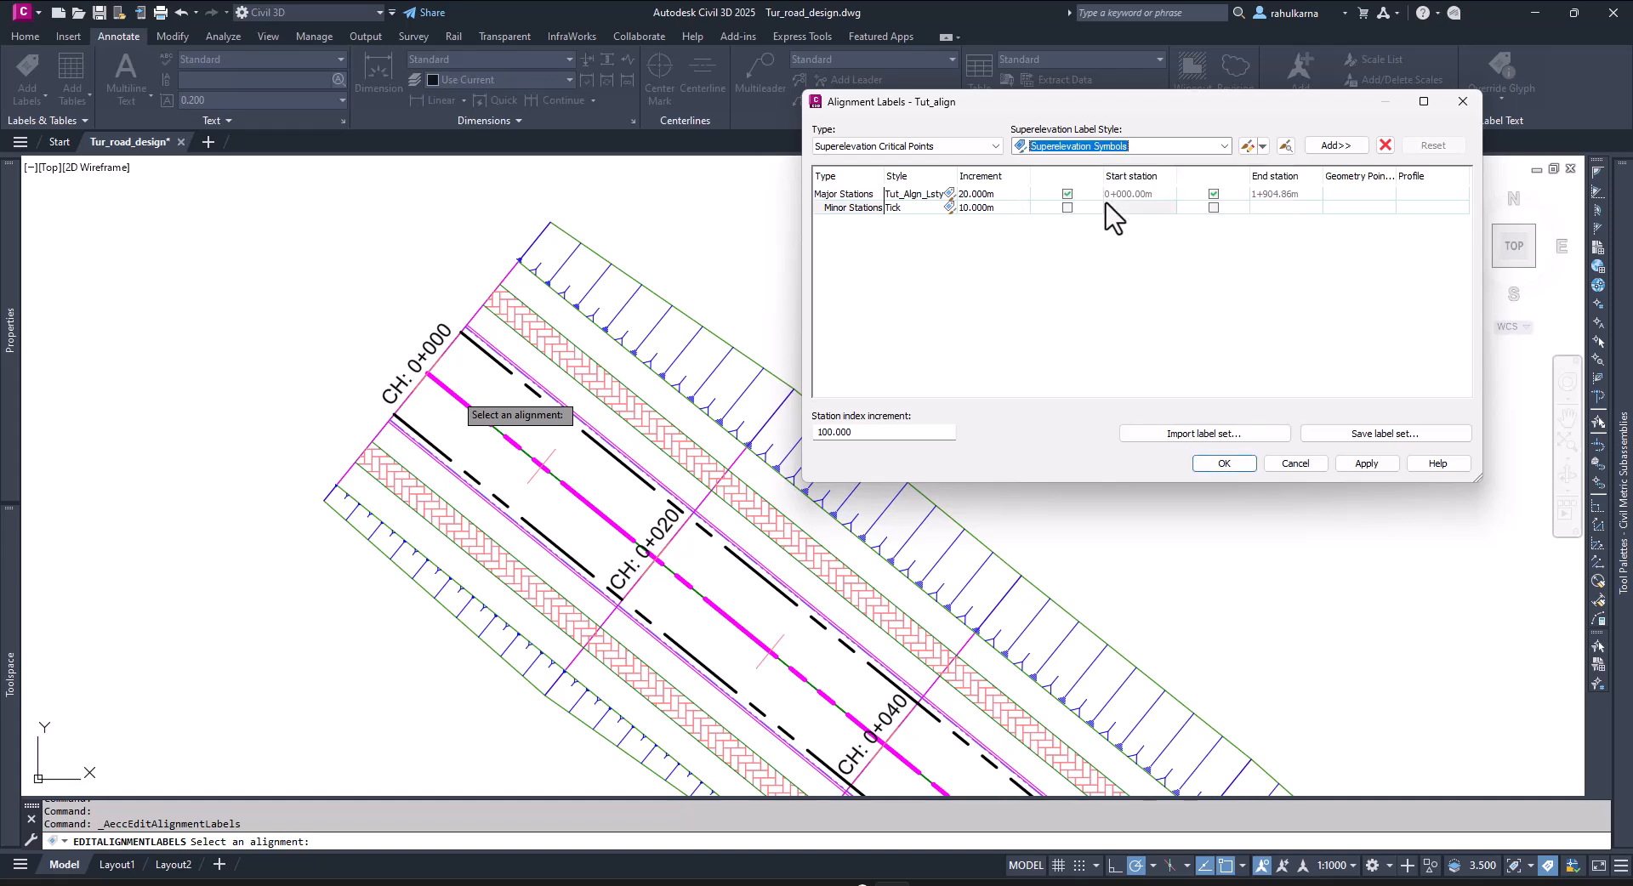
pyautogui.click(1334, 146)
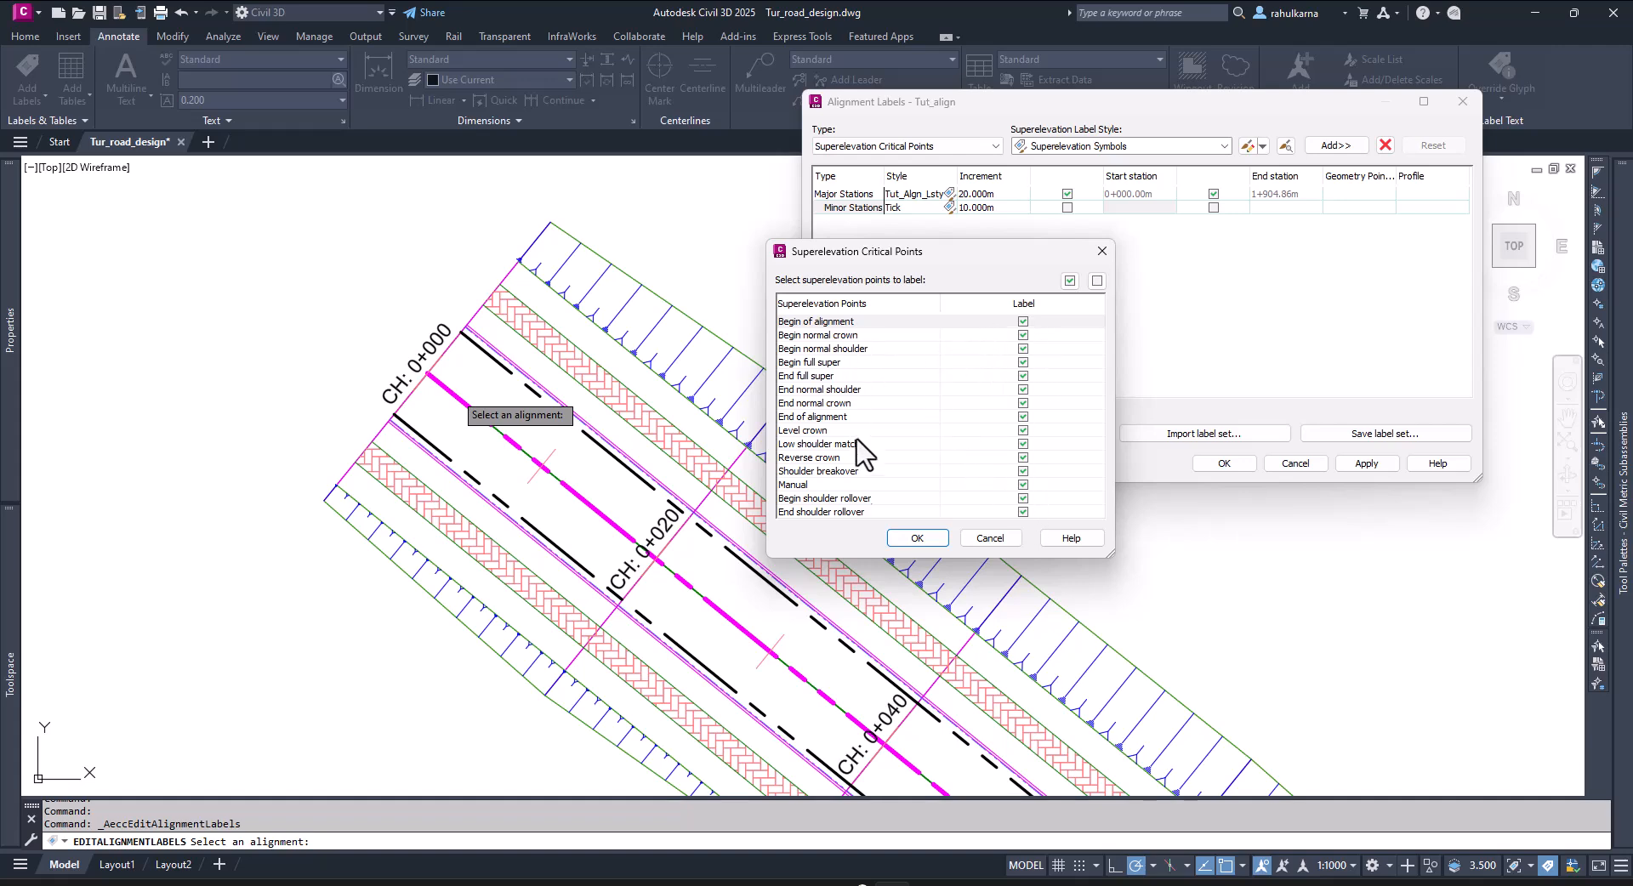
pyautogui.click(913, 369)
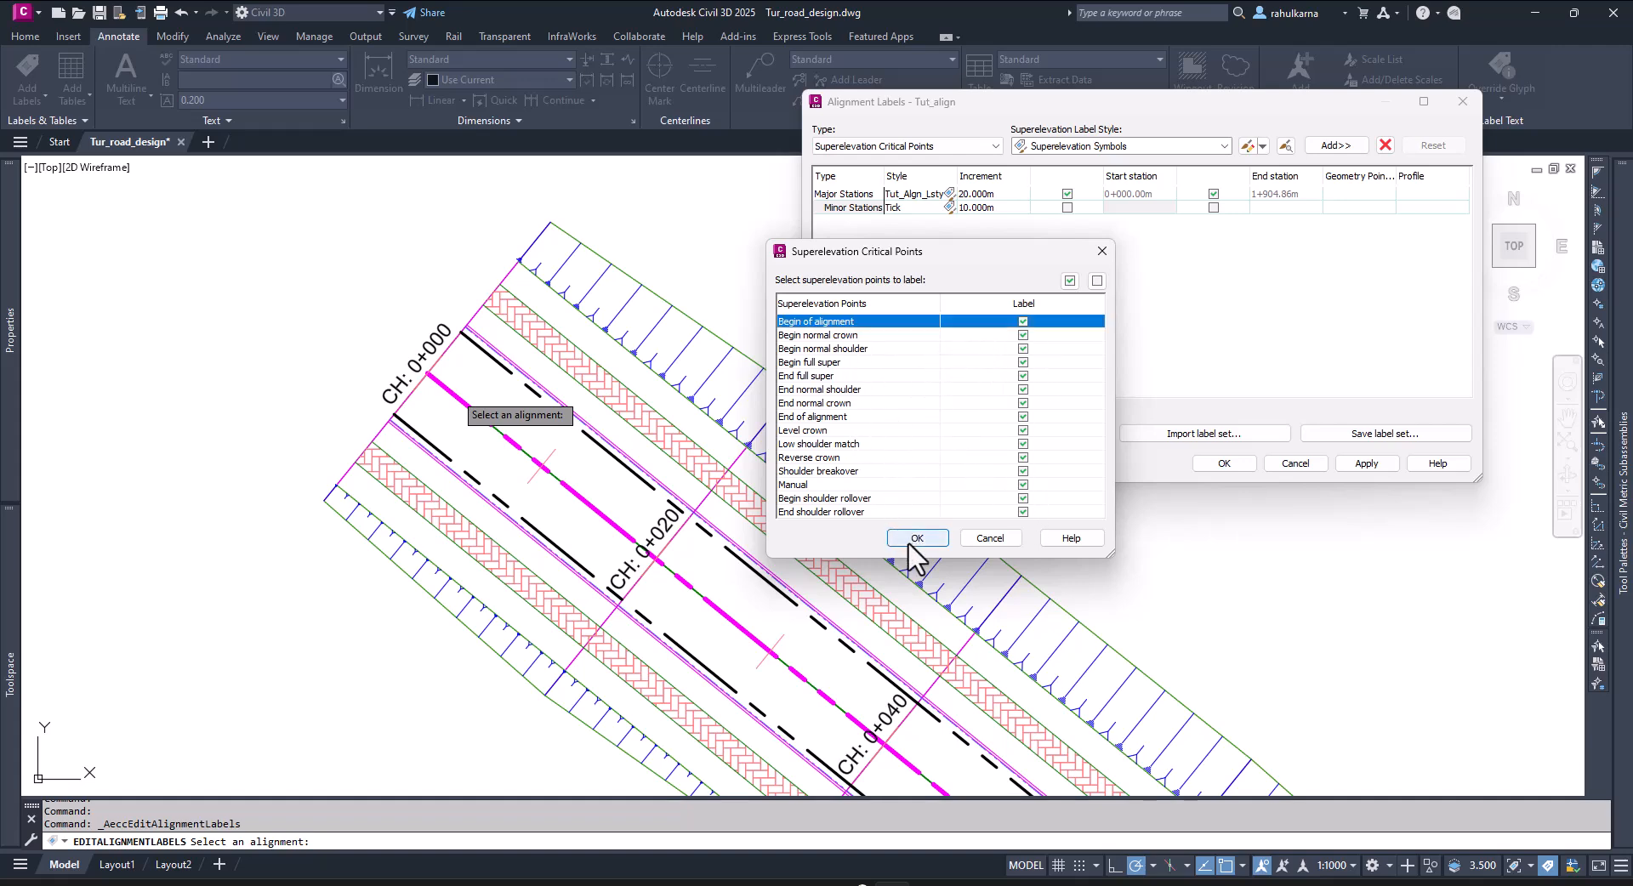
pyautogui.click(914, 538)
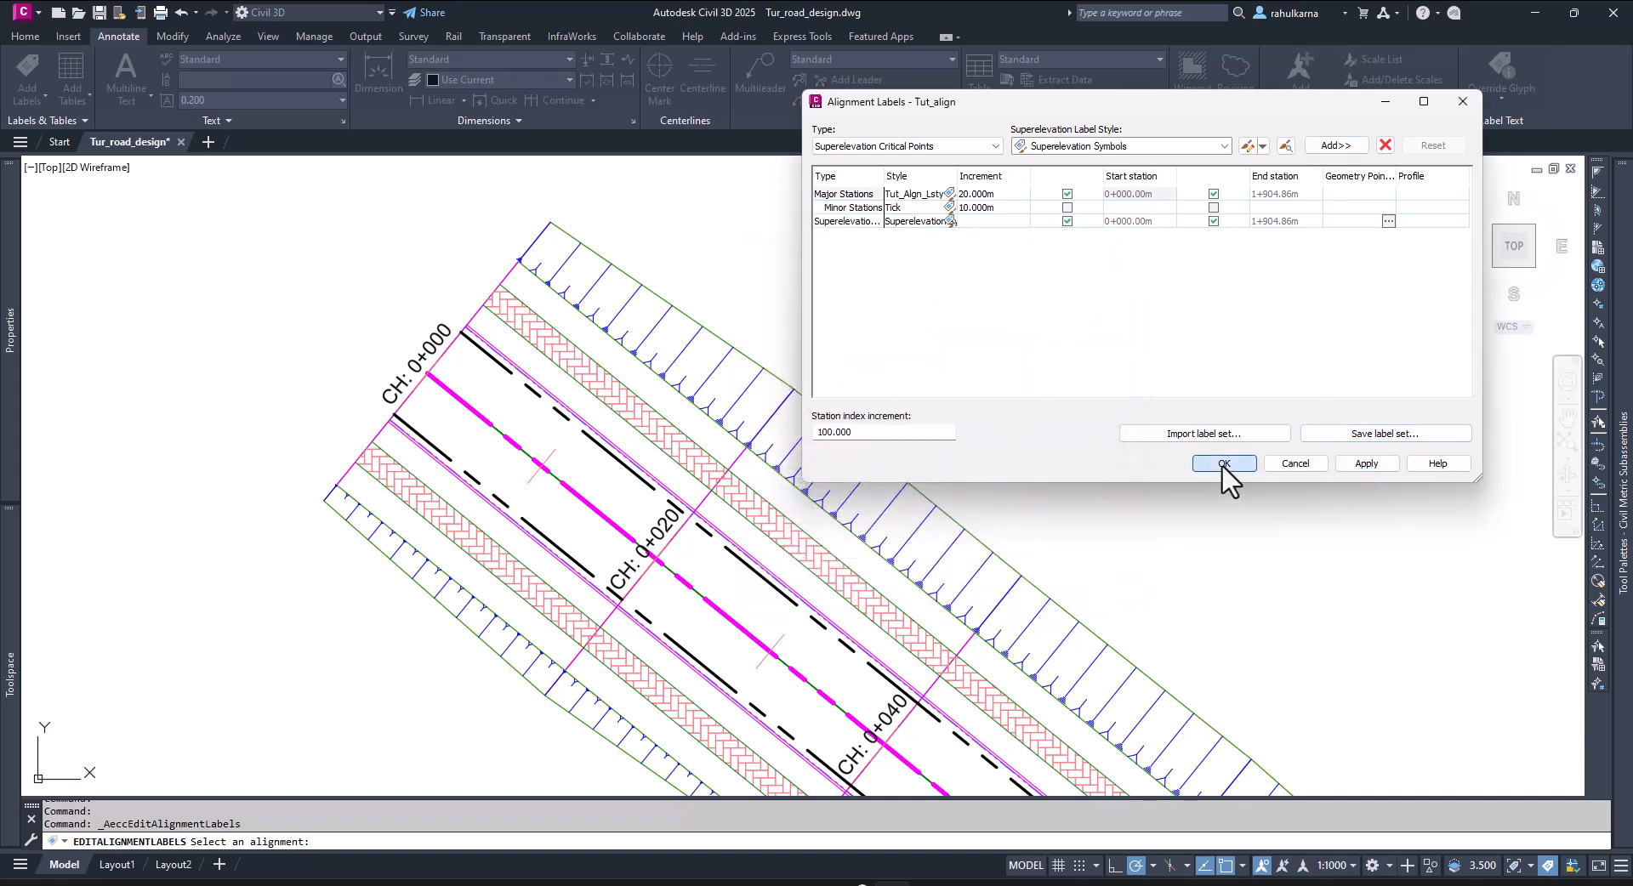
pyautogui.click(1225, 465)
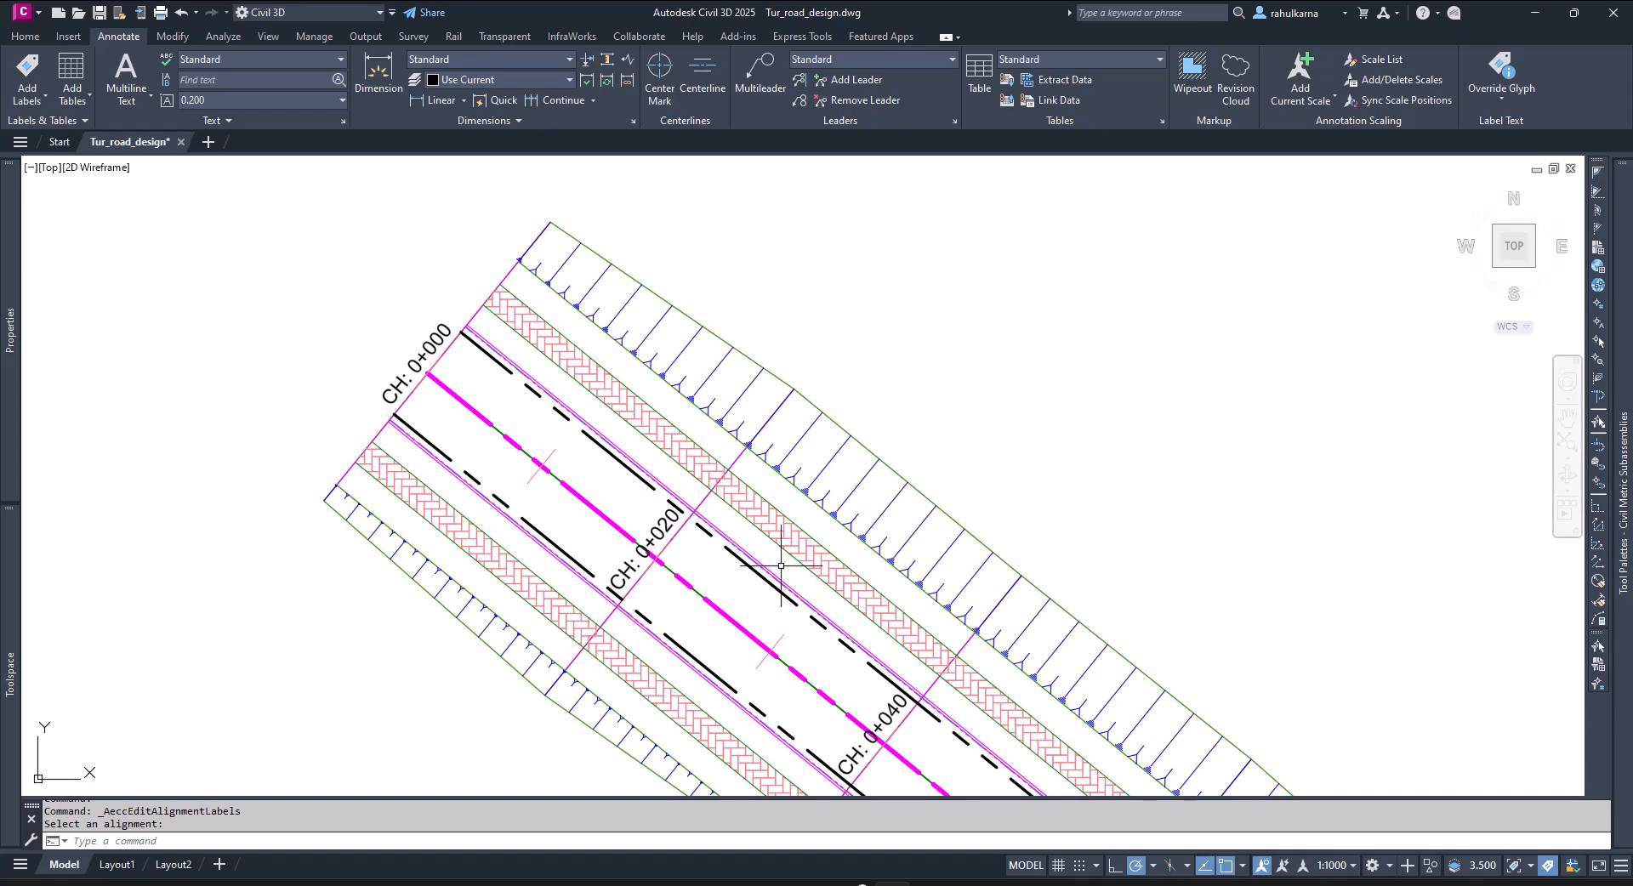
# - Examine the start of the road alignment, from CH: 0+000 to around CH: 0+140, for the superelevation labels
pyautogui.scroll(-6, 654, 393)
pyautogui.scroll(10, 778, 476)
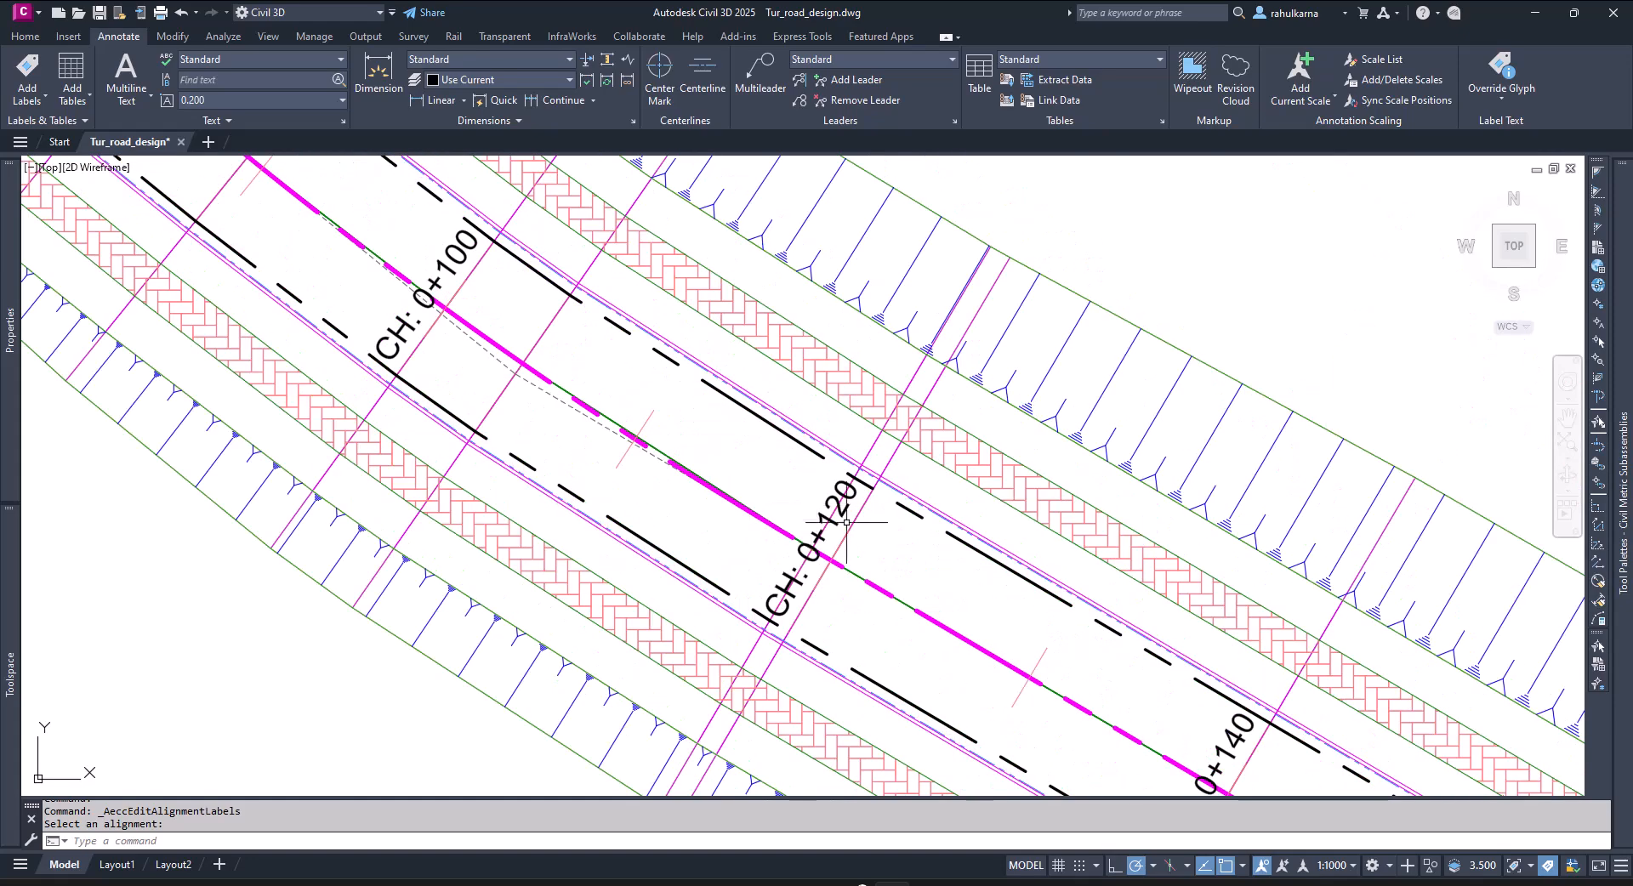
pyautogui.scroll(-3, 954, 614)
pyautogui.scroll(-3, 954, 614)
pyautogui.moveTo(553, 356); pyautogui.dragTo(728, 608, button='middle')
pyautogui.scroll(6, 613, 491)
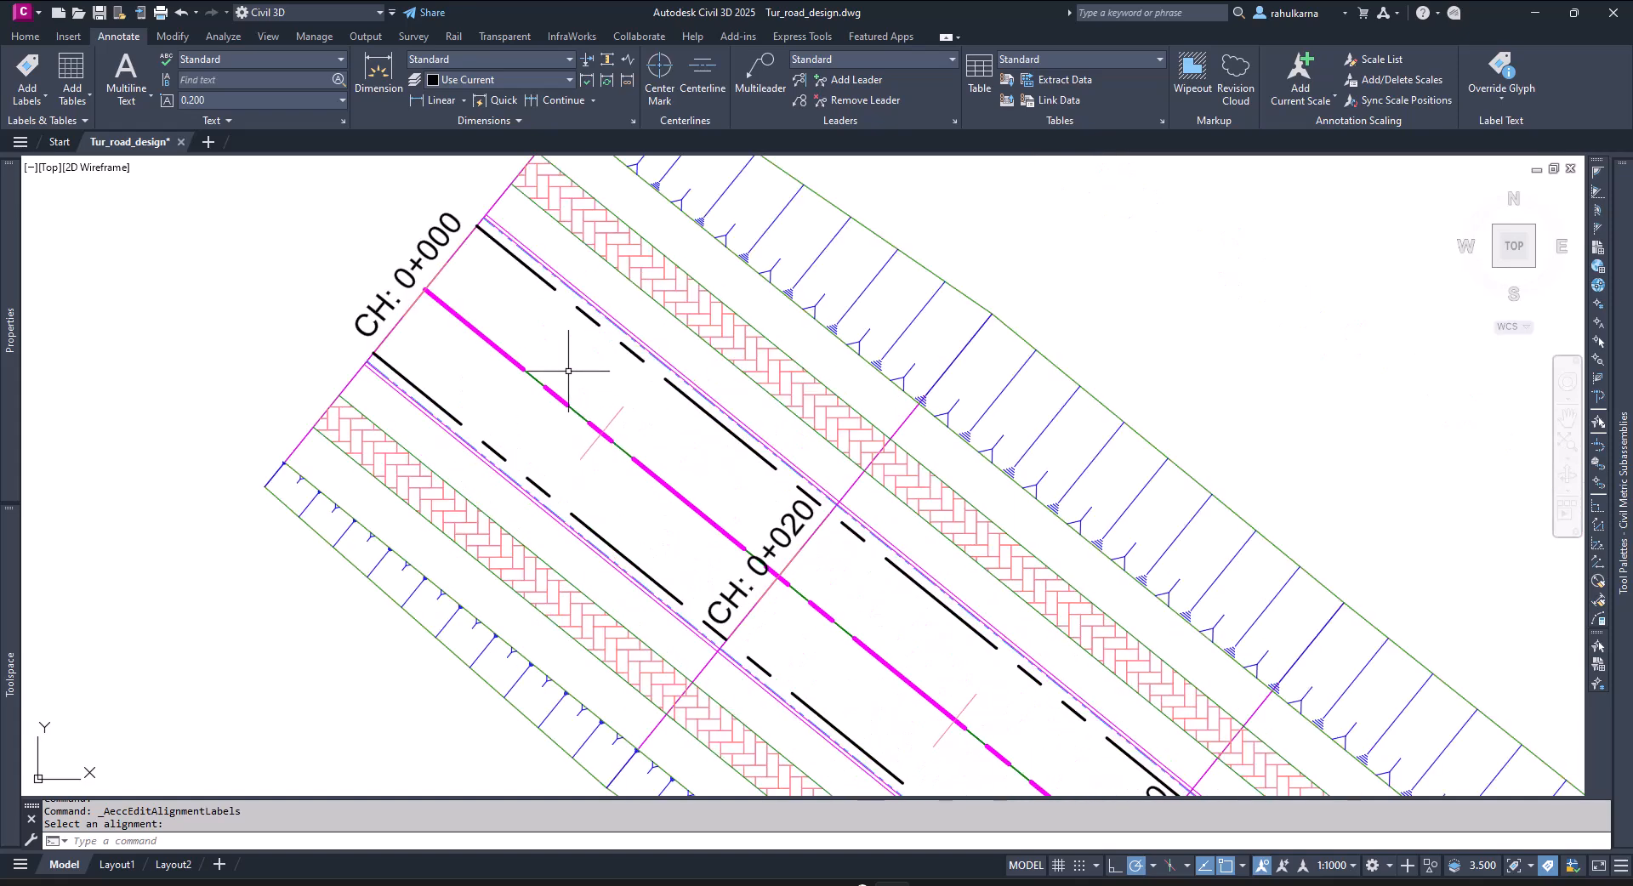
pyautogui.moveTo(565, 368); pyautogui.dragTo(508, 451, button='middle')
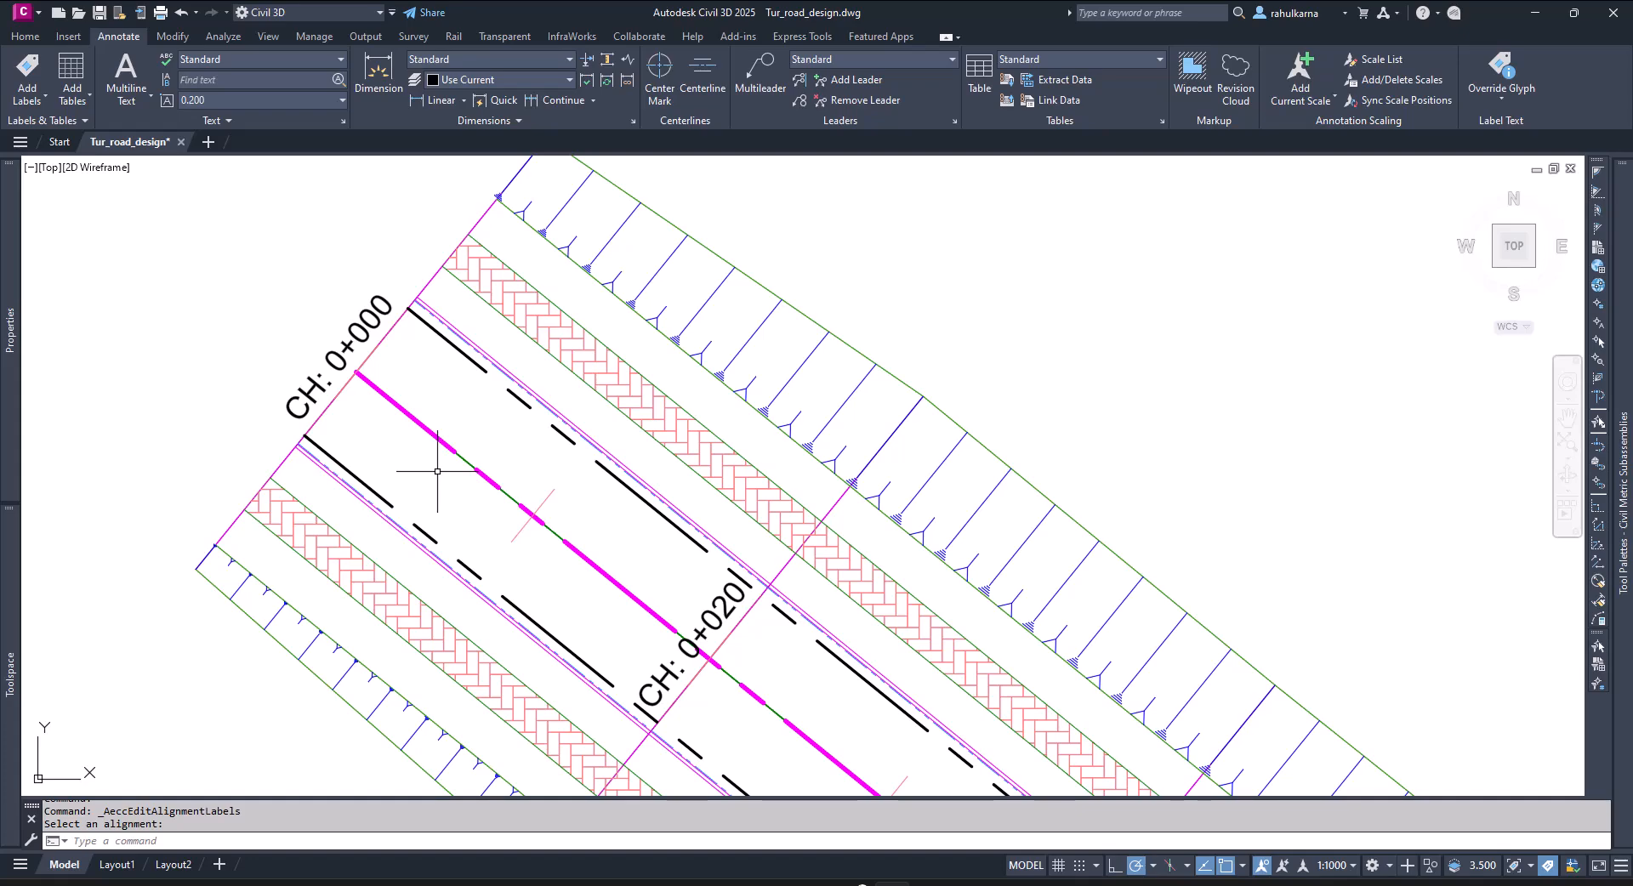
pyautogui.scroll(-4, 437, 471)
pyautogui.scroll(5, 472, 442)
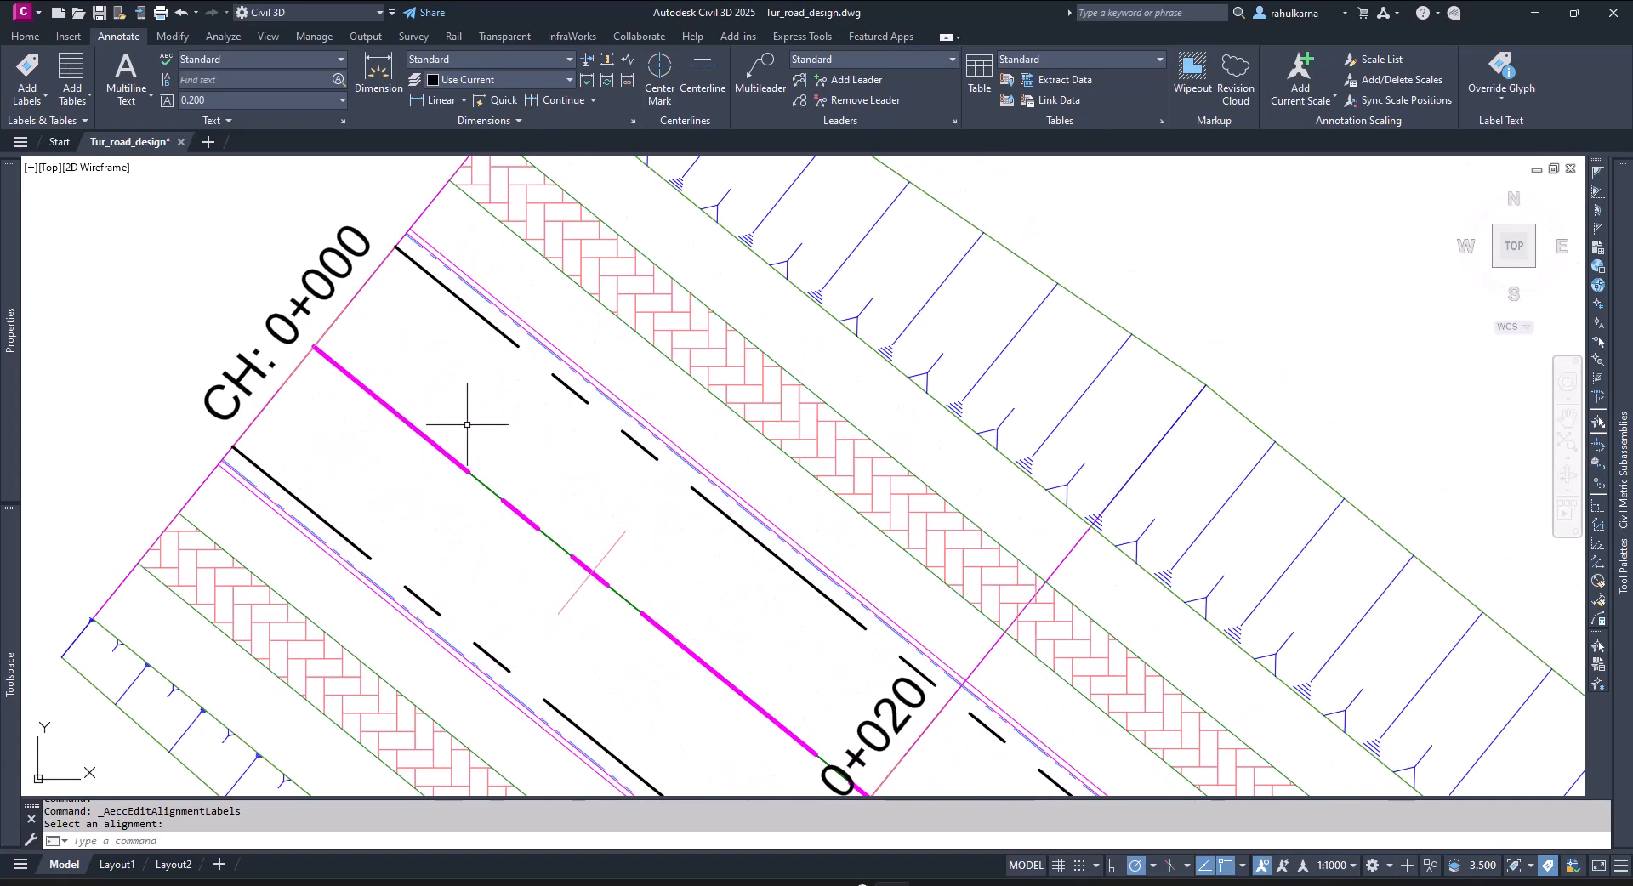
# - Set Use Superelevation to Right Lane Outside for the right lane subassembly of the upper assembly
pyautogui.scroll(-10, 383, 354)
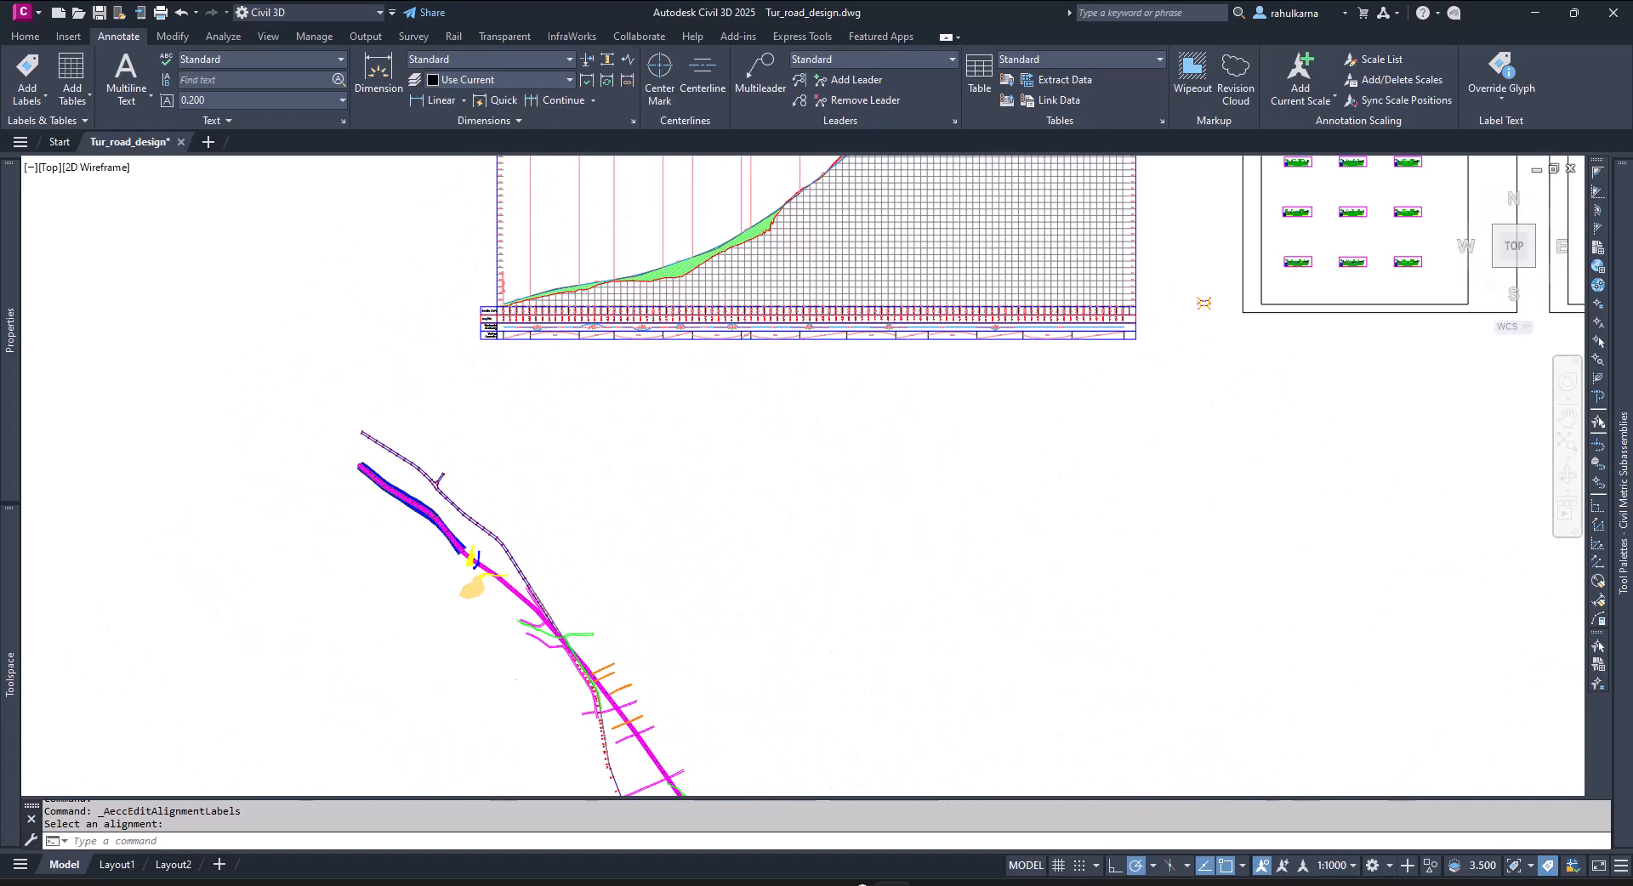
pyautogui.scroll(-4, 374, 519)
pyautogui.scroll(10, 681, 408)
pyautogui.scroll(8, 676, 317)
pyautogui.moveTo(674, 310)
pyautogui.mouseDown(button='middle')
pyautogui.moveTo(729, 307)
pyautogui.moveTo(777, 380)
pyautogui.mouseUp(button='middle')
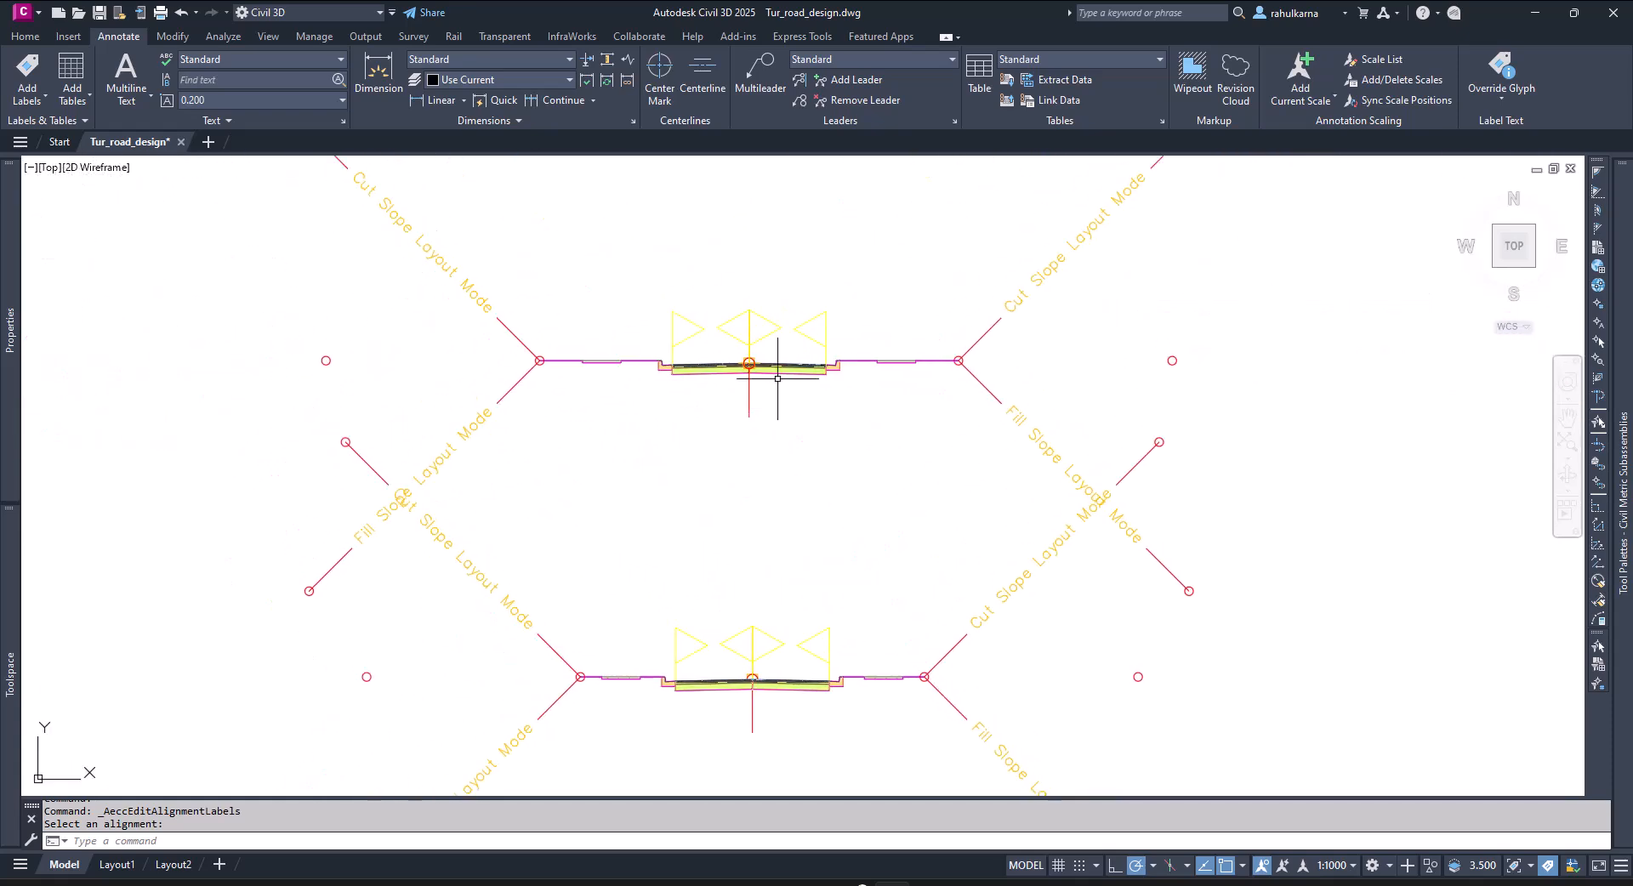
pyautogui.click(777, 372)
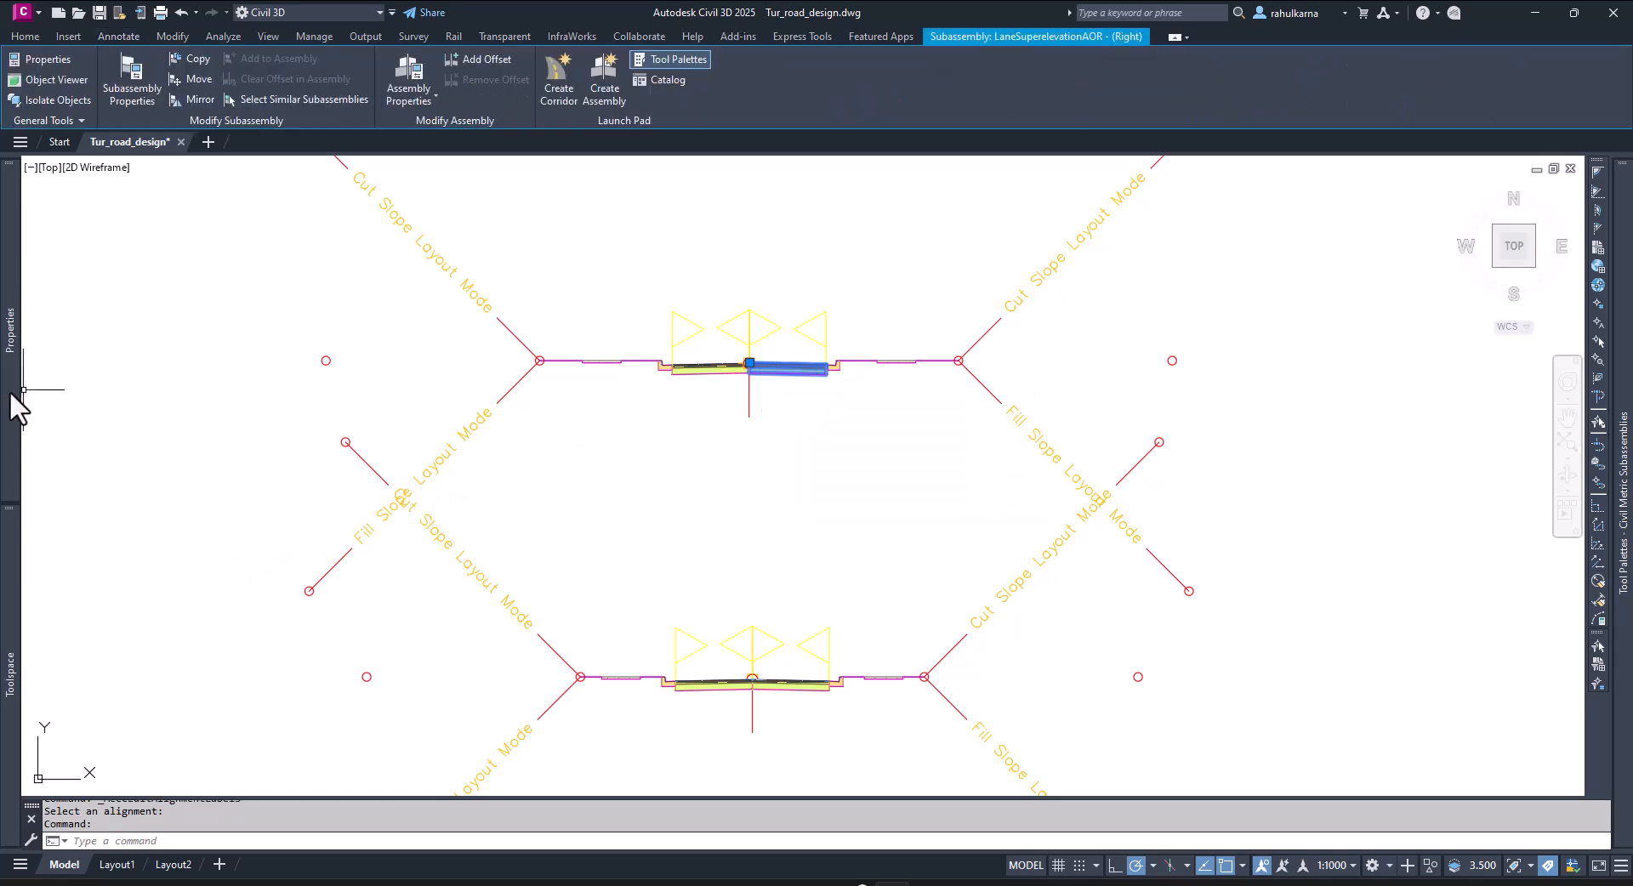
pyautogui.moveTo(8, 390)
pyautogui.moveTo(9, 674)
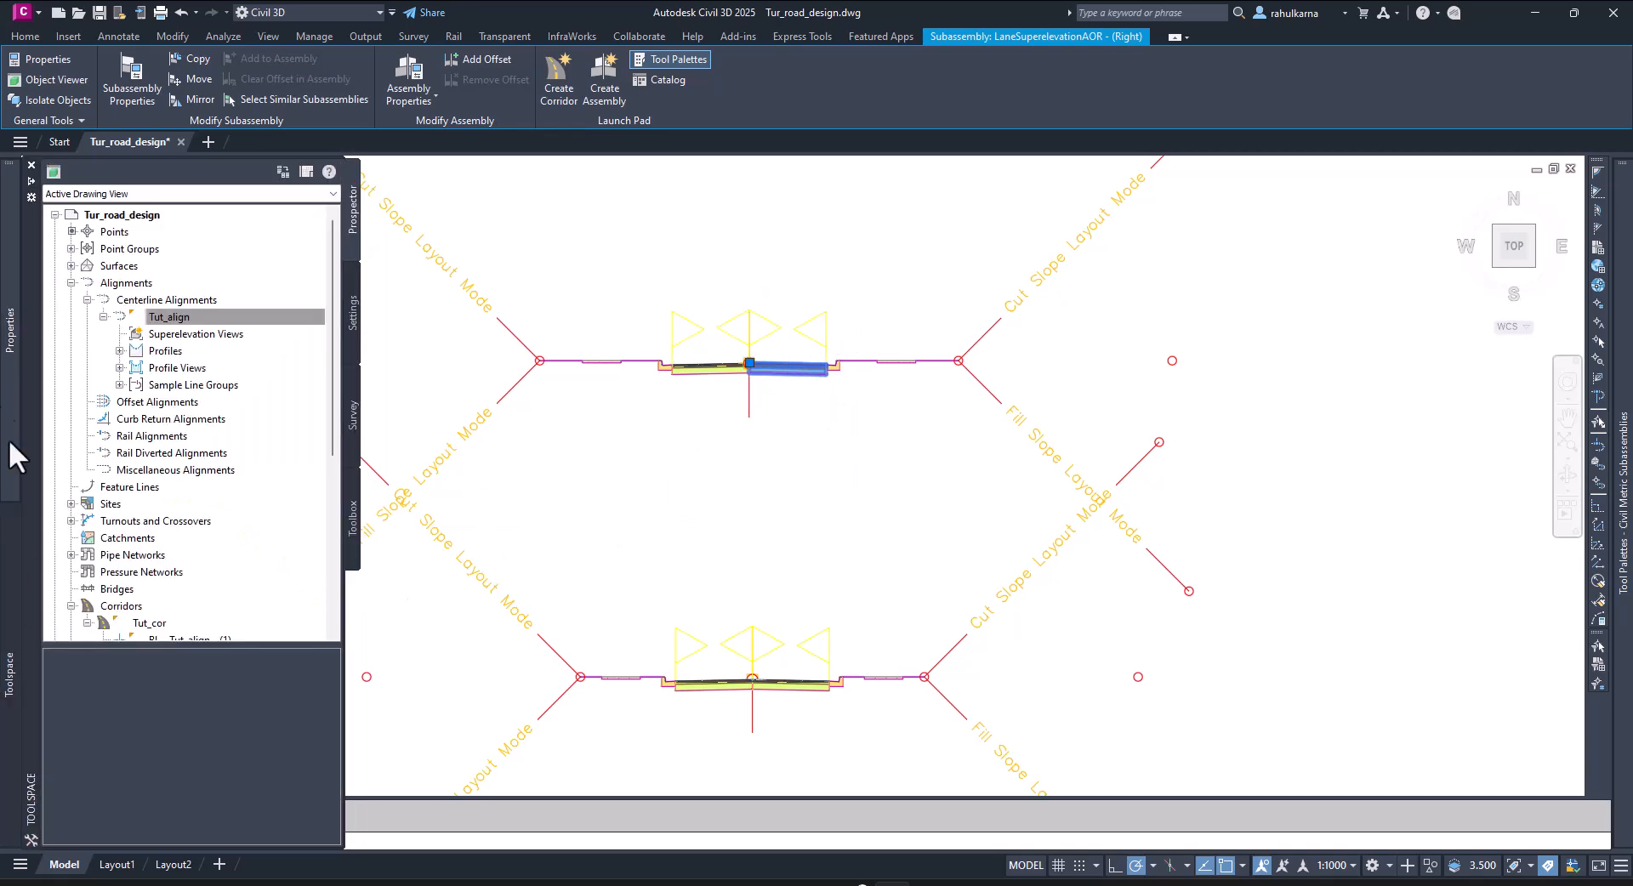
pyautogui.click(278, 728)
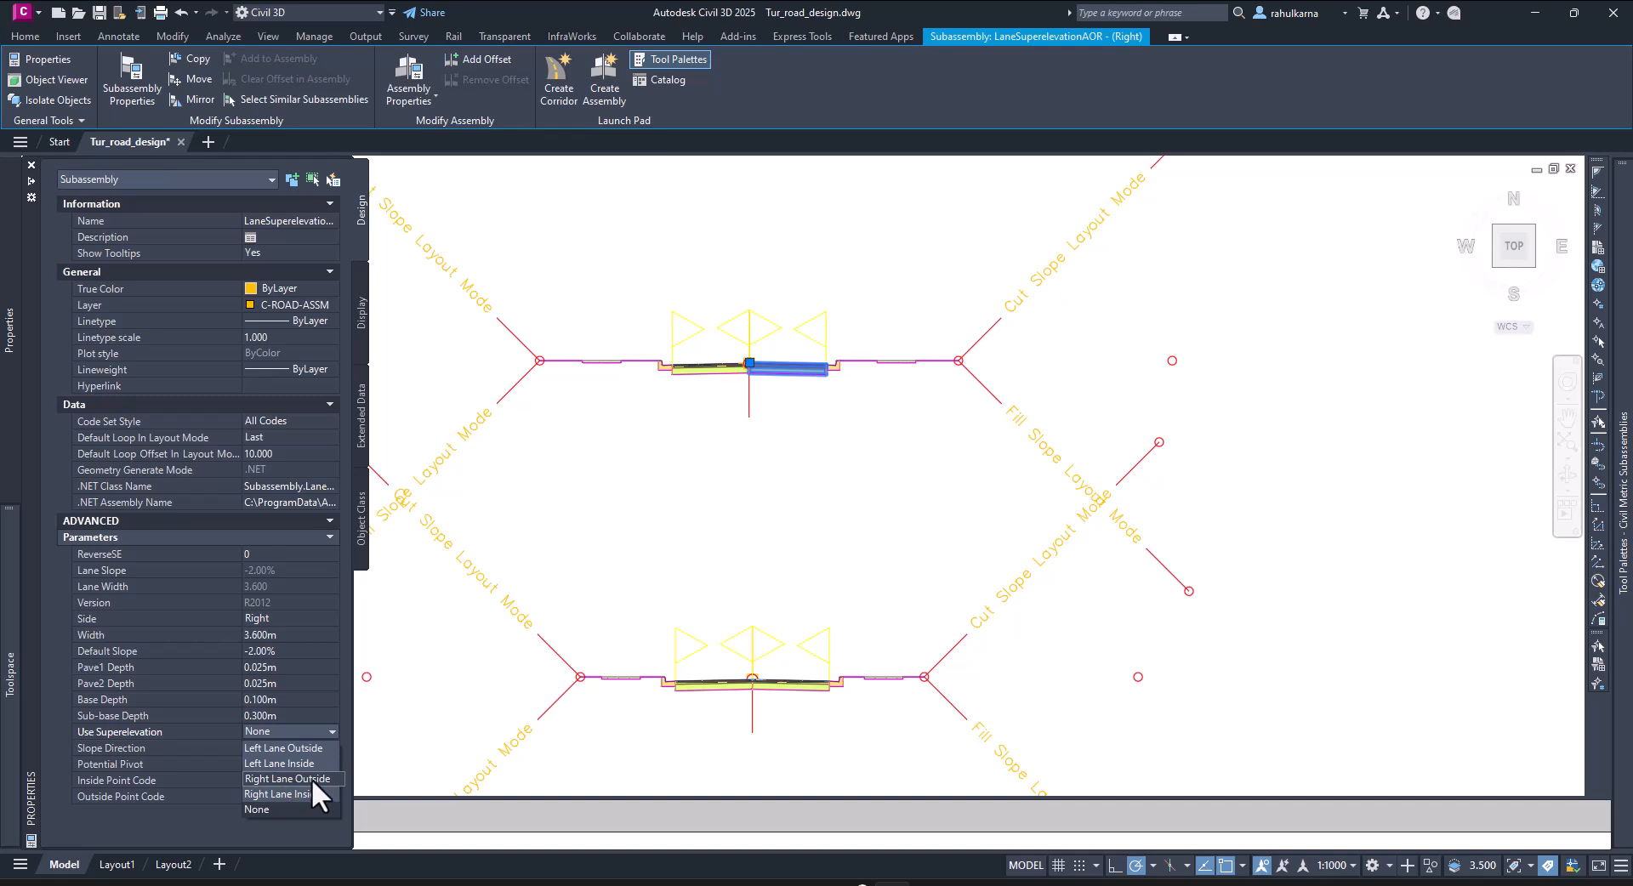
pyautogui.click(311, 778)
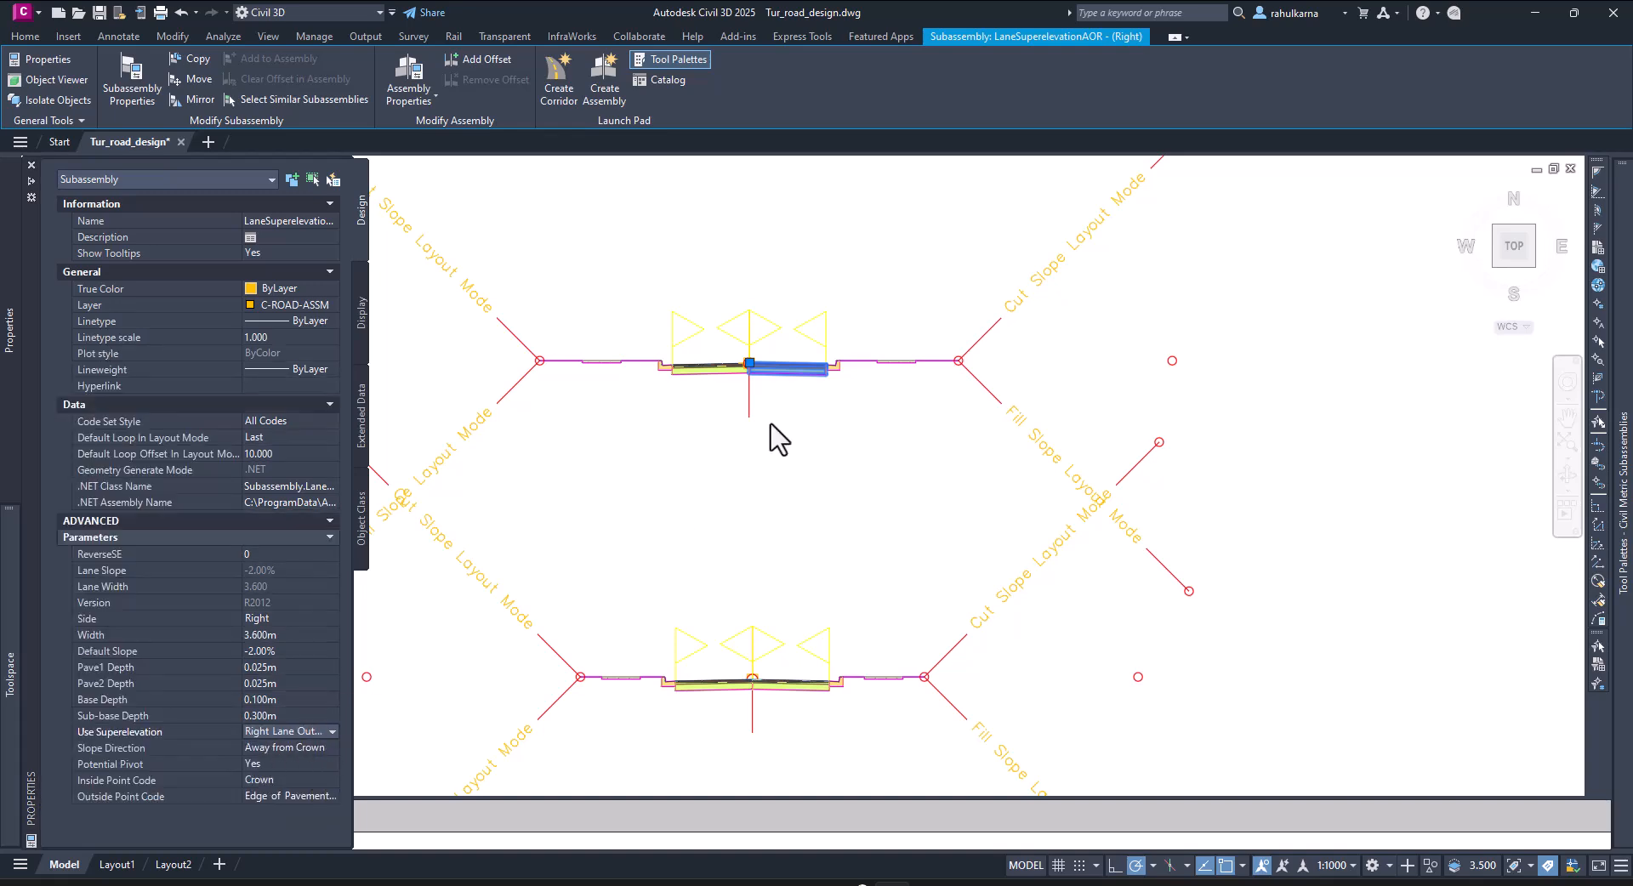
pyautogui.press('Escape')
# - Set Use Superelevation to Left Lane Outside for the left lane subassembly of the upper assembly
pyautogui.click(705, 368)
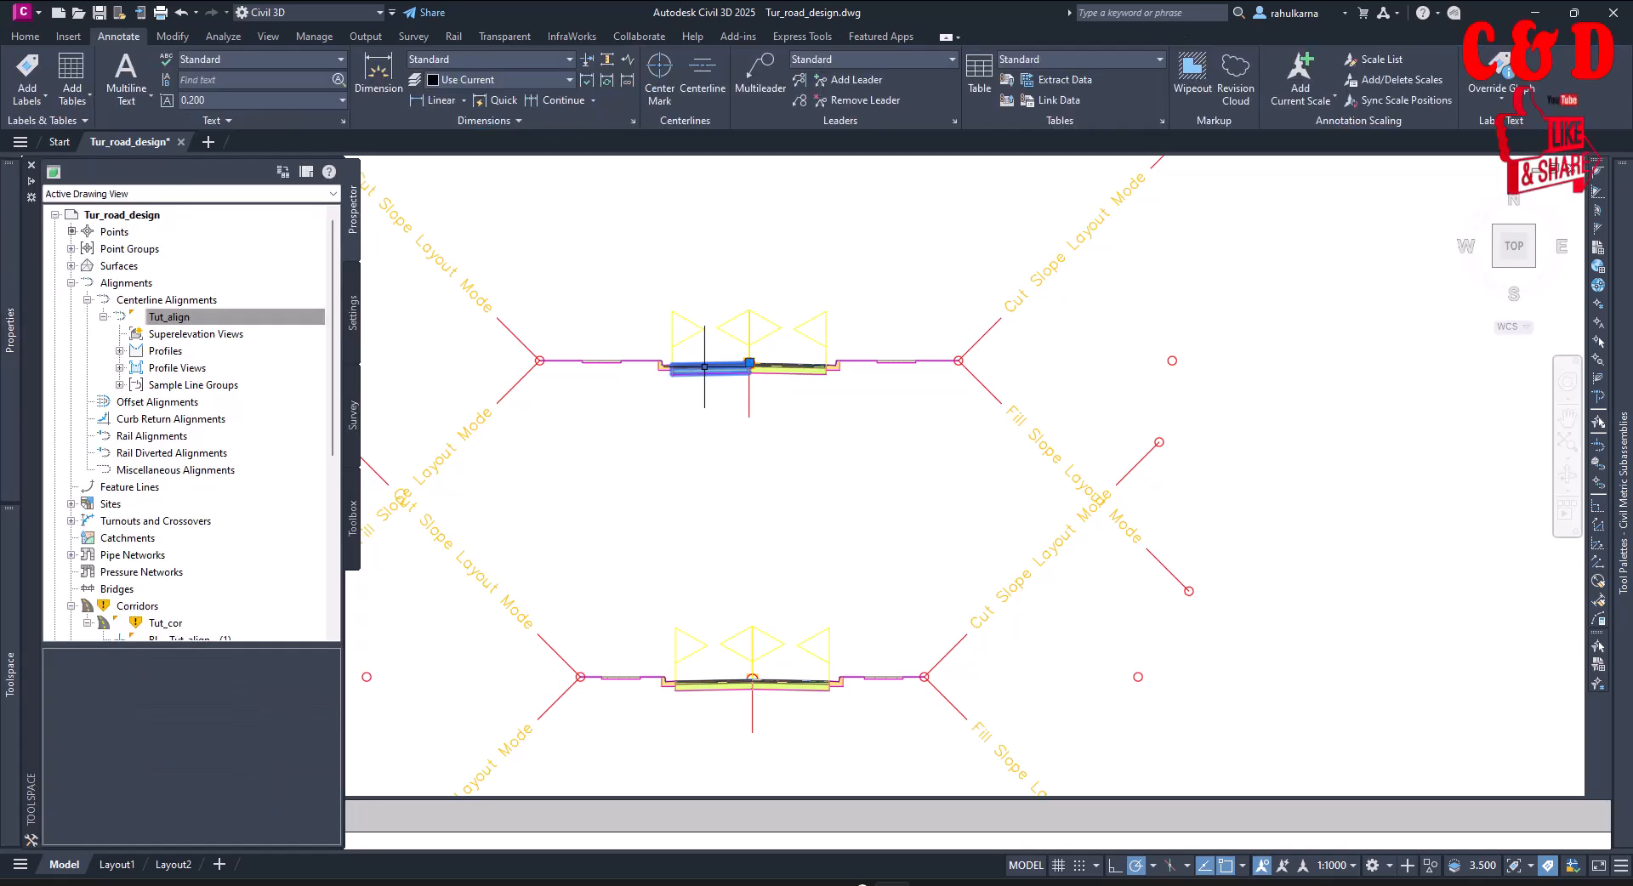
pyautogui.moveTo(8, 387)
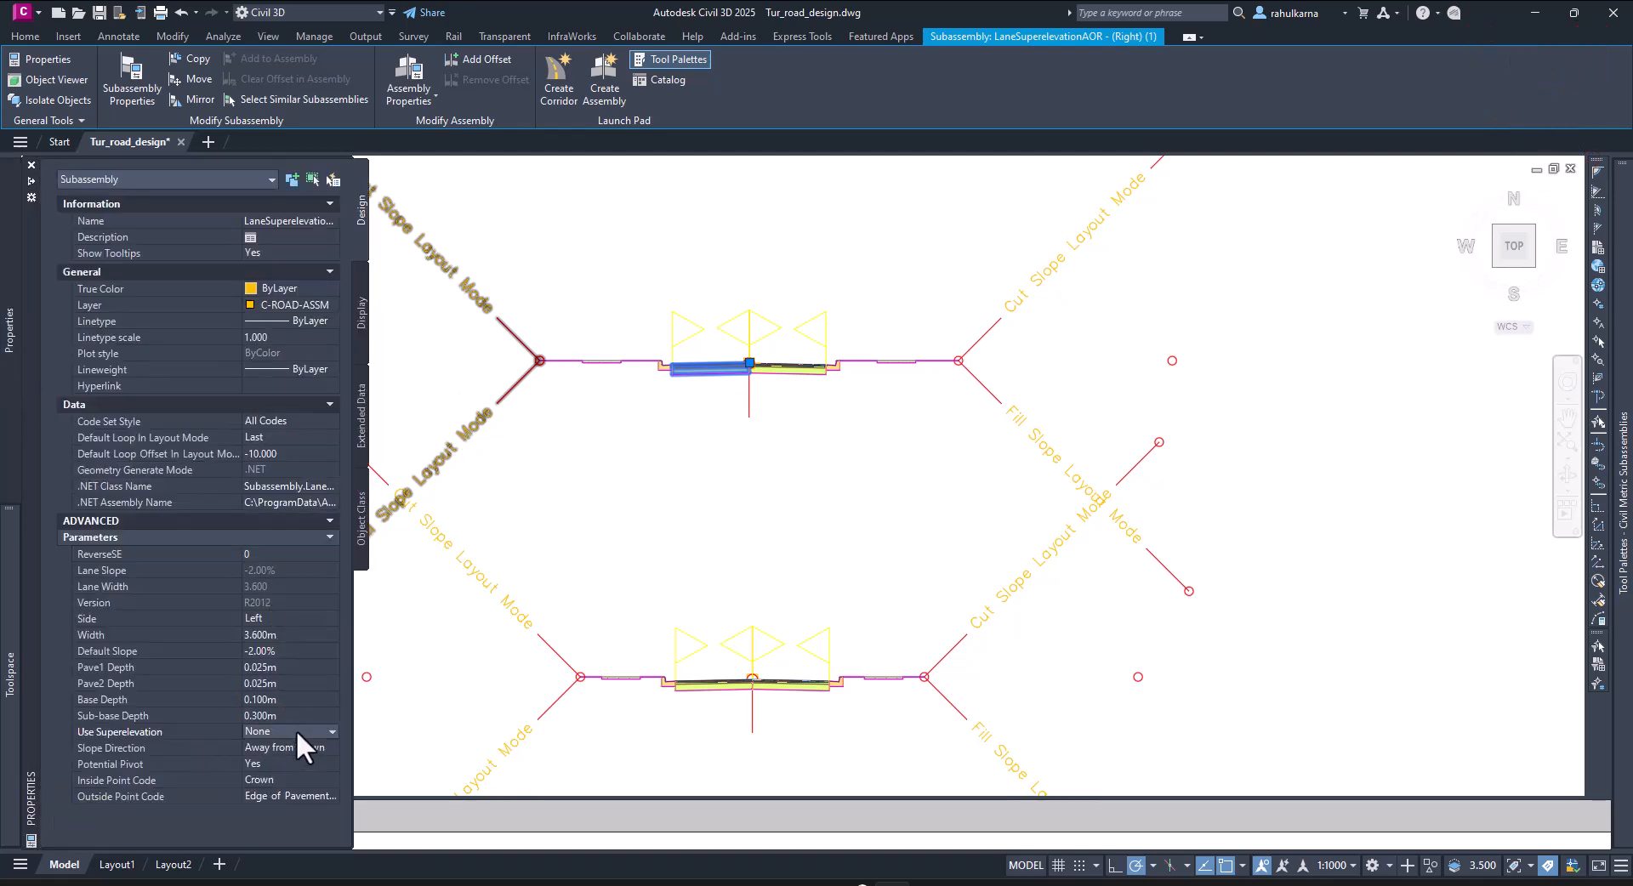
pyautogui.click(296, 731)
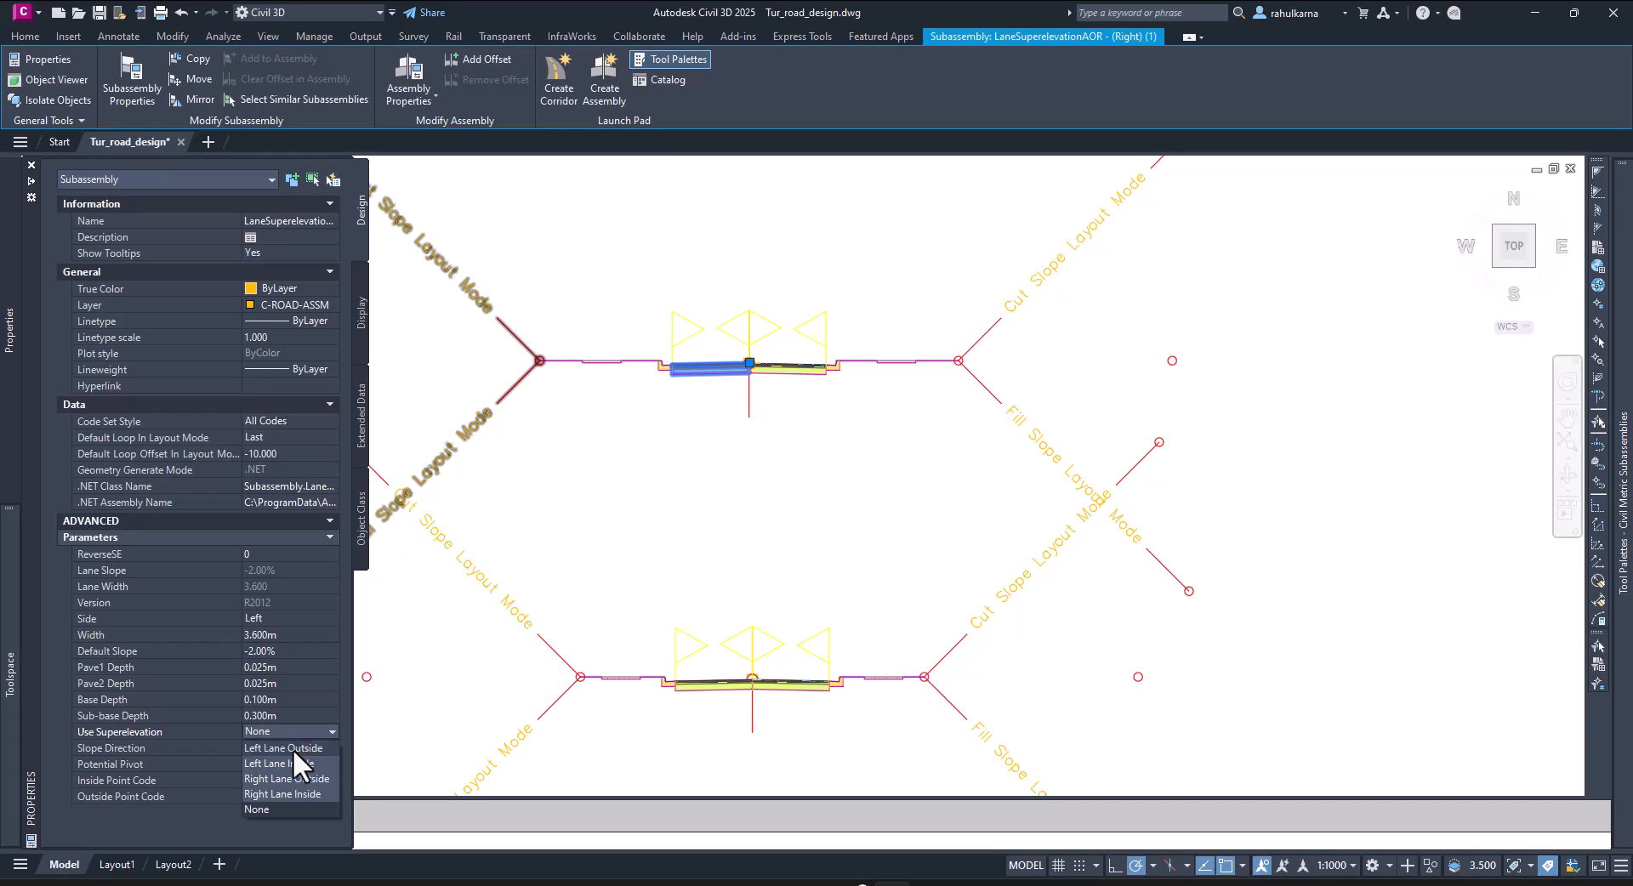
pyautogui.click(292, 753)
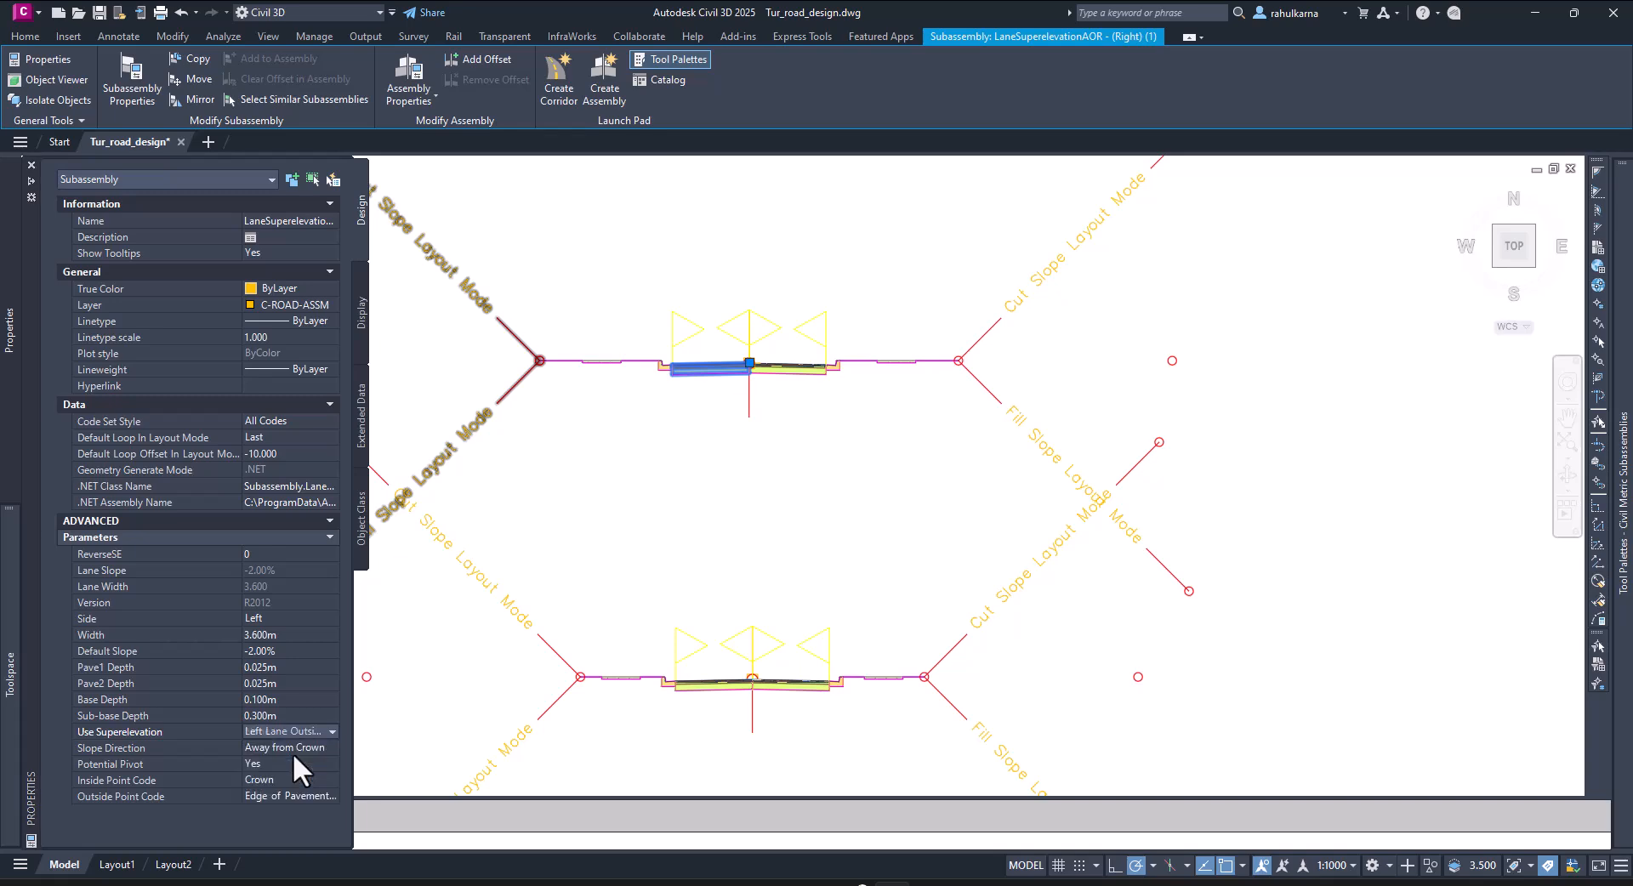
pyautogui.press('Escape')
# - Set Use Superelevation to Right Lane Outside for the right lane subassembly of the lower assembly
pyautogui.click(790, 691)
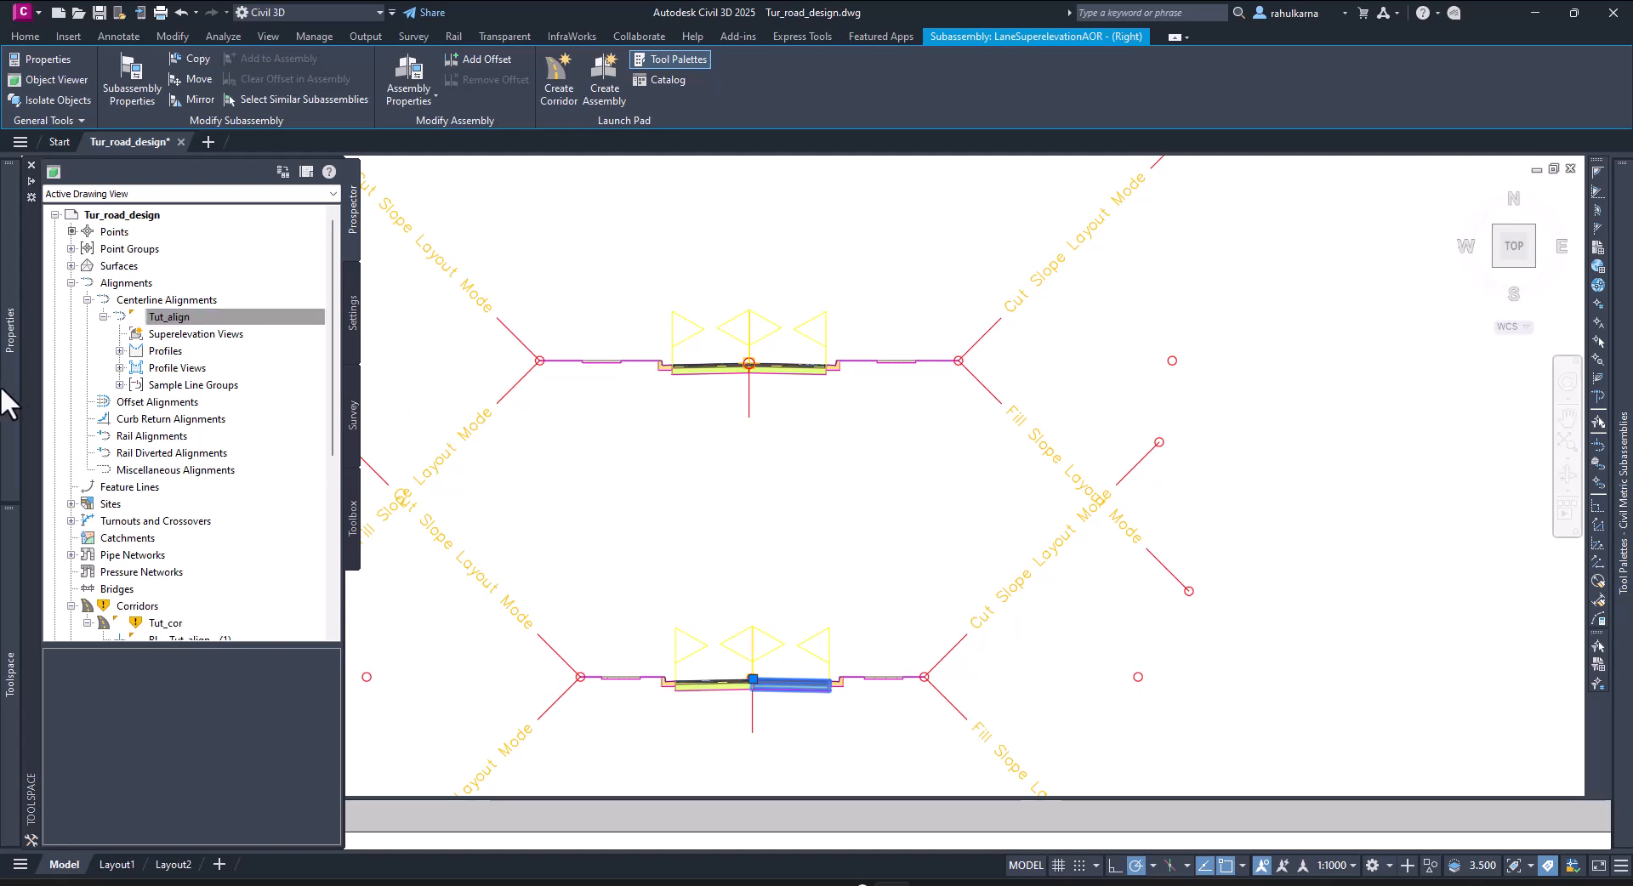
pyautogui.moveTo(8, 394)
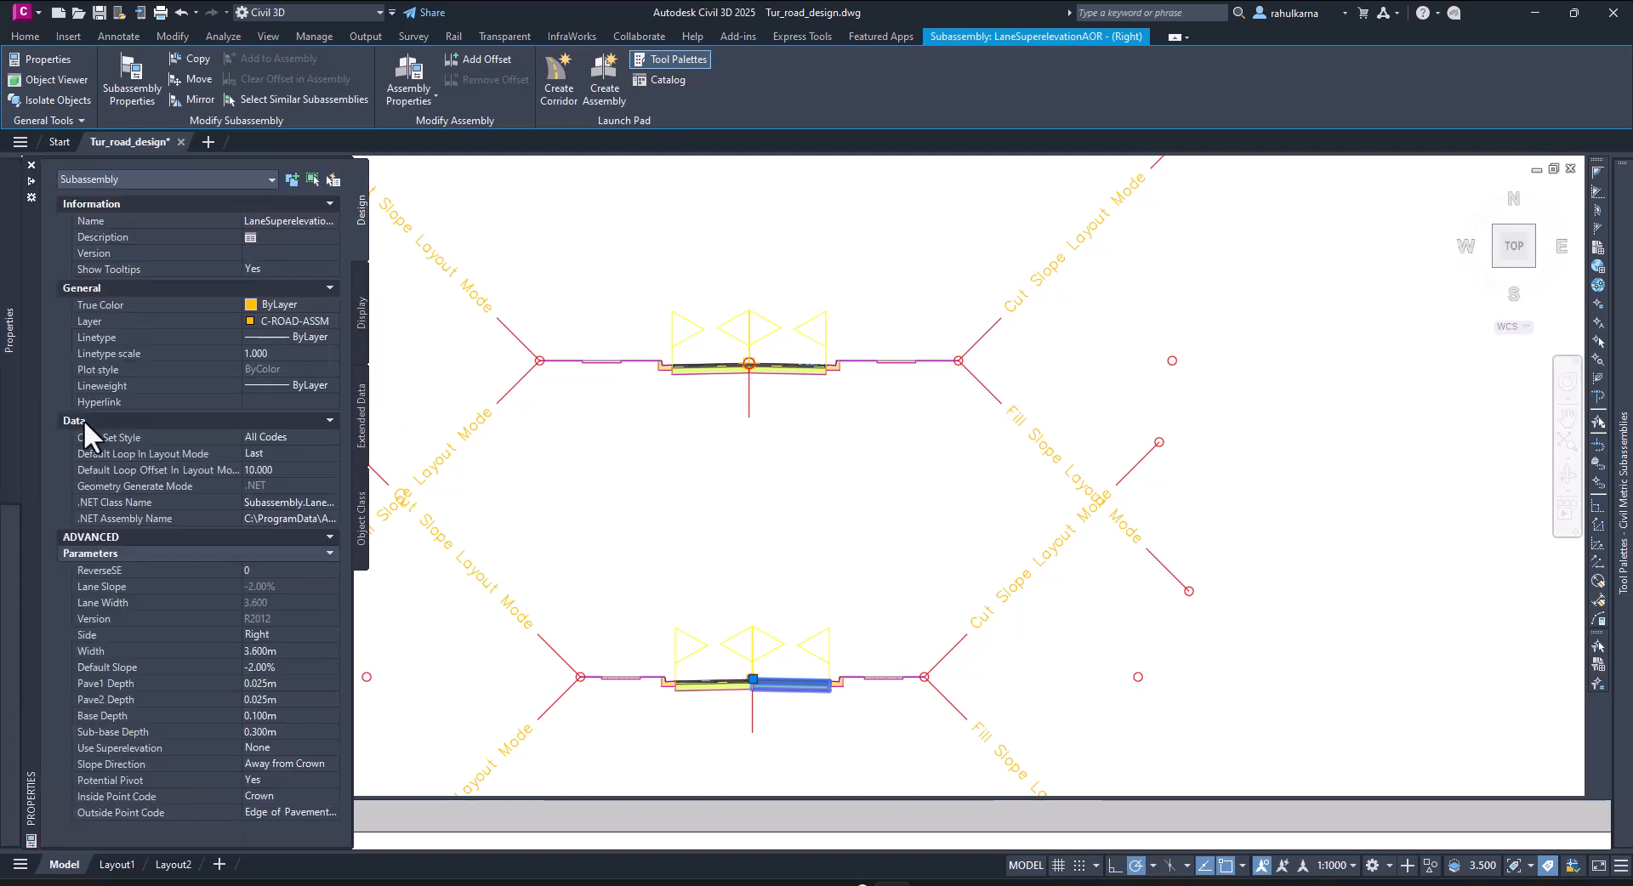
pyautogui.click(278, 747)
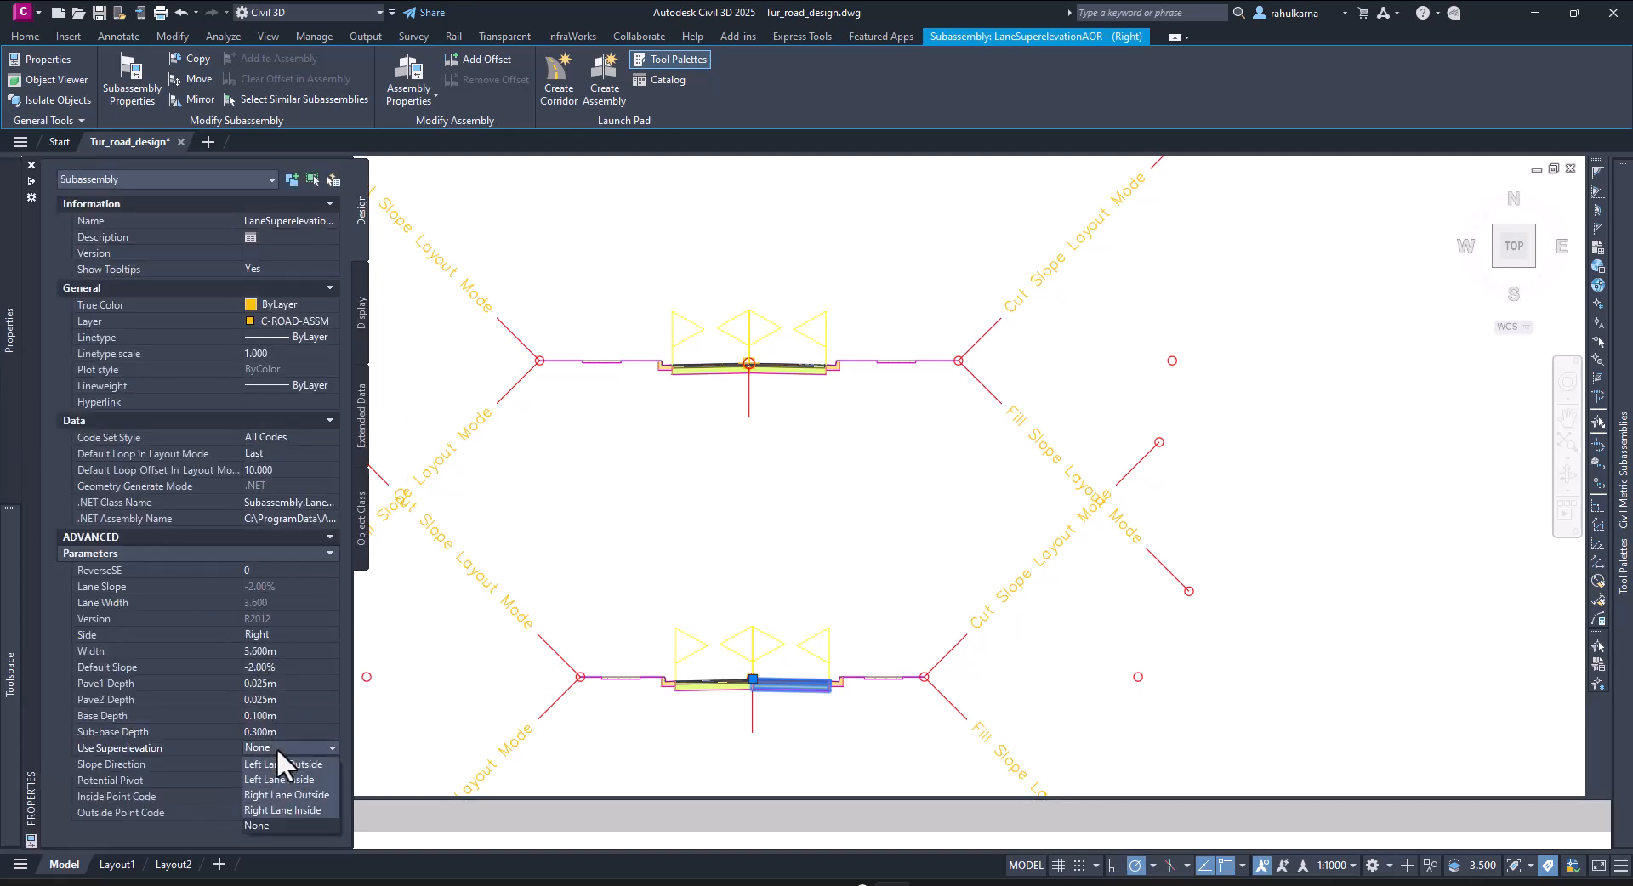
pyautogui.click(286, 795)
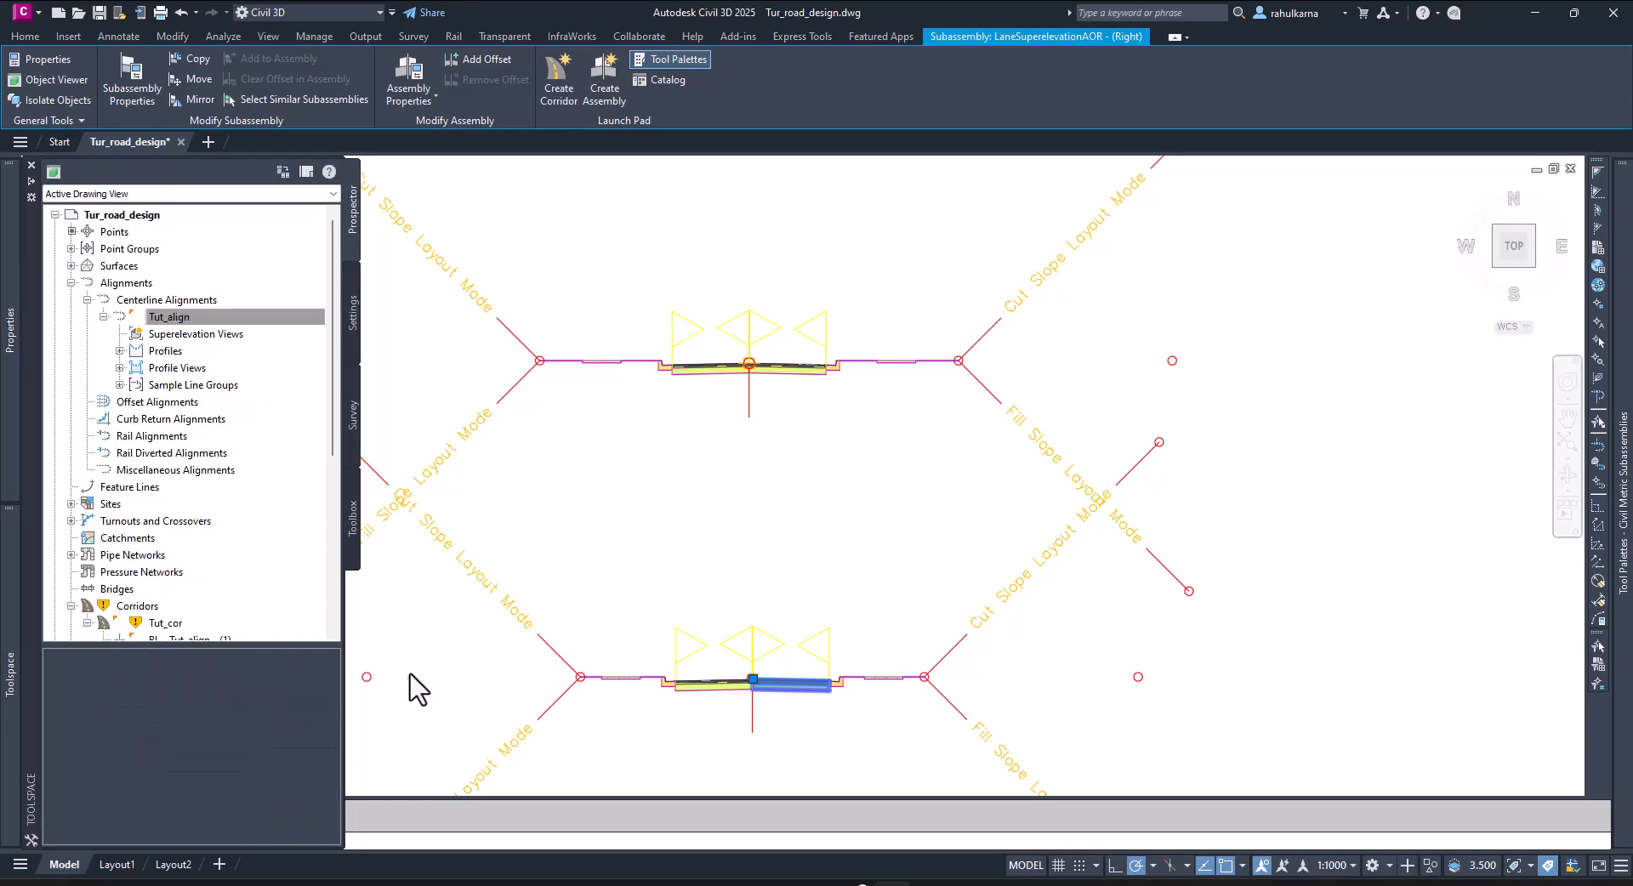
pyautogui.press('Escape')
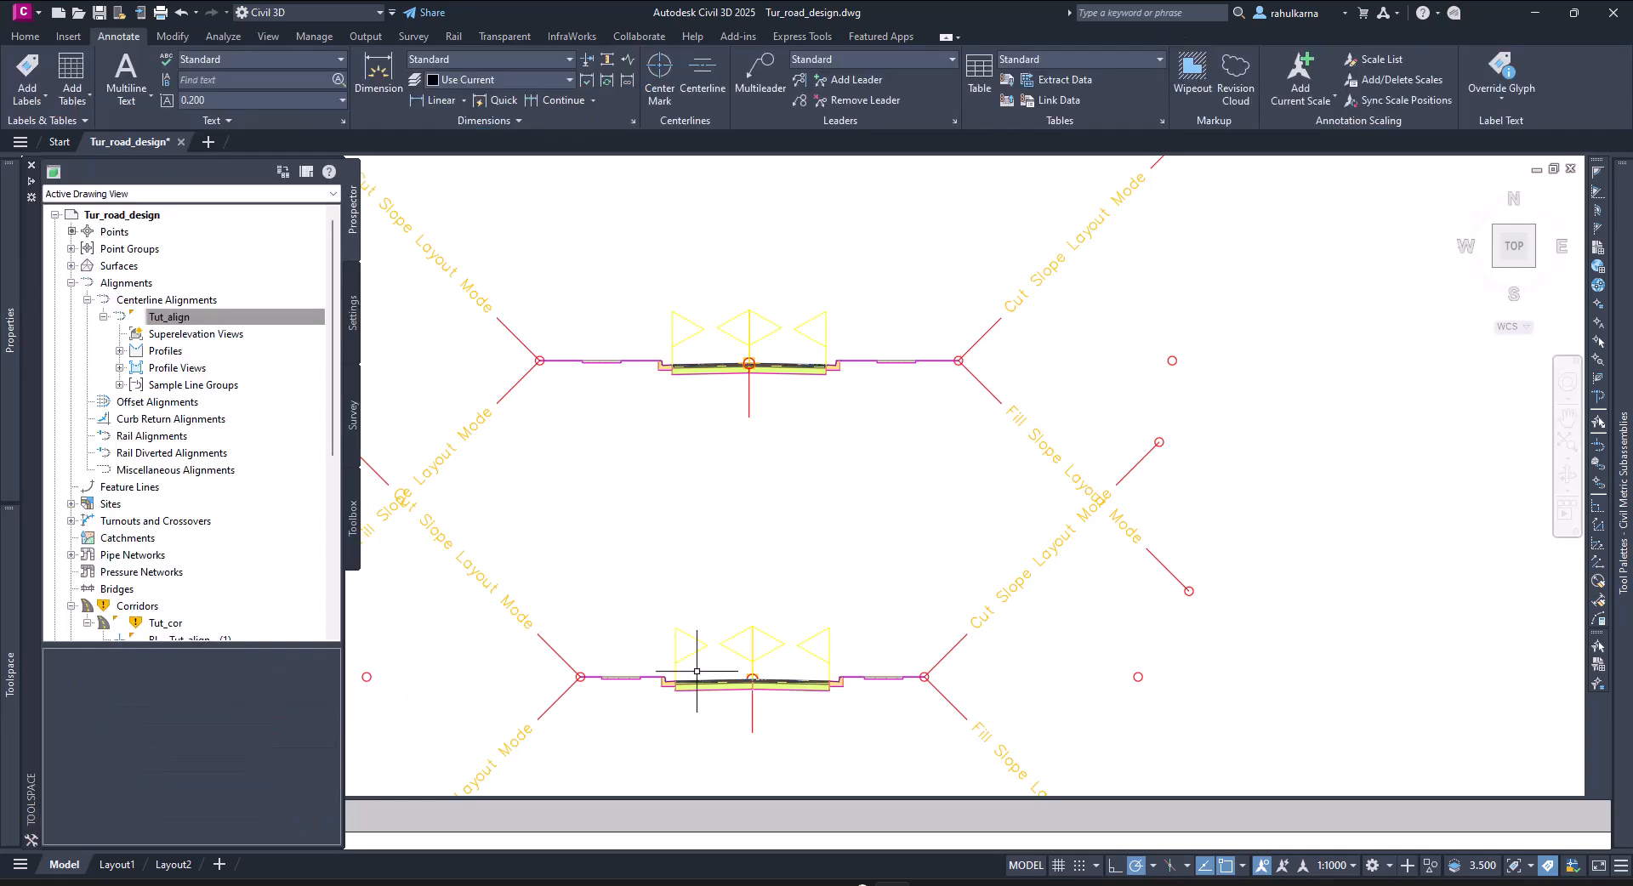
# - Set Use Superelevation to Left Lane Outside for the left lane subassembly of the lower assembly
pyautogui.click(696, 690)
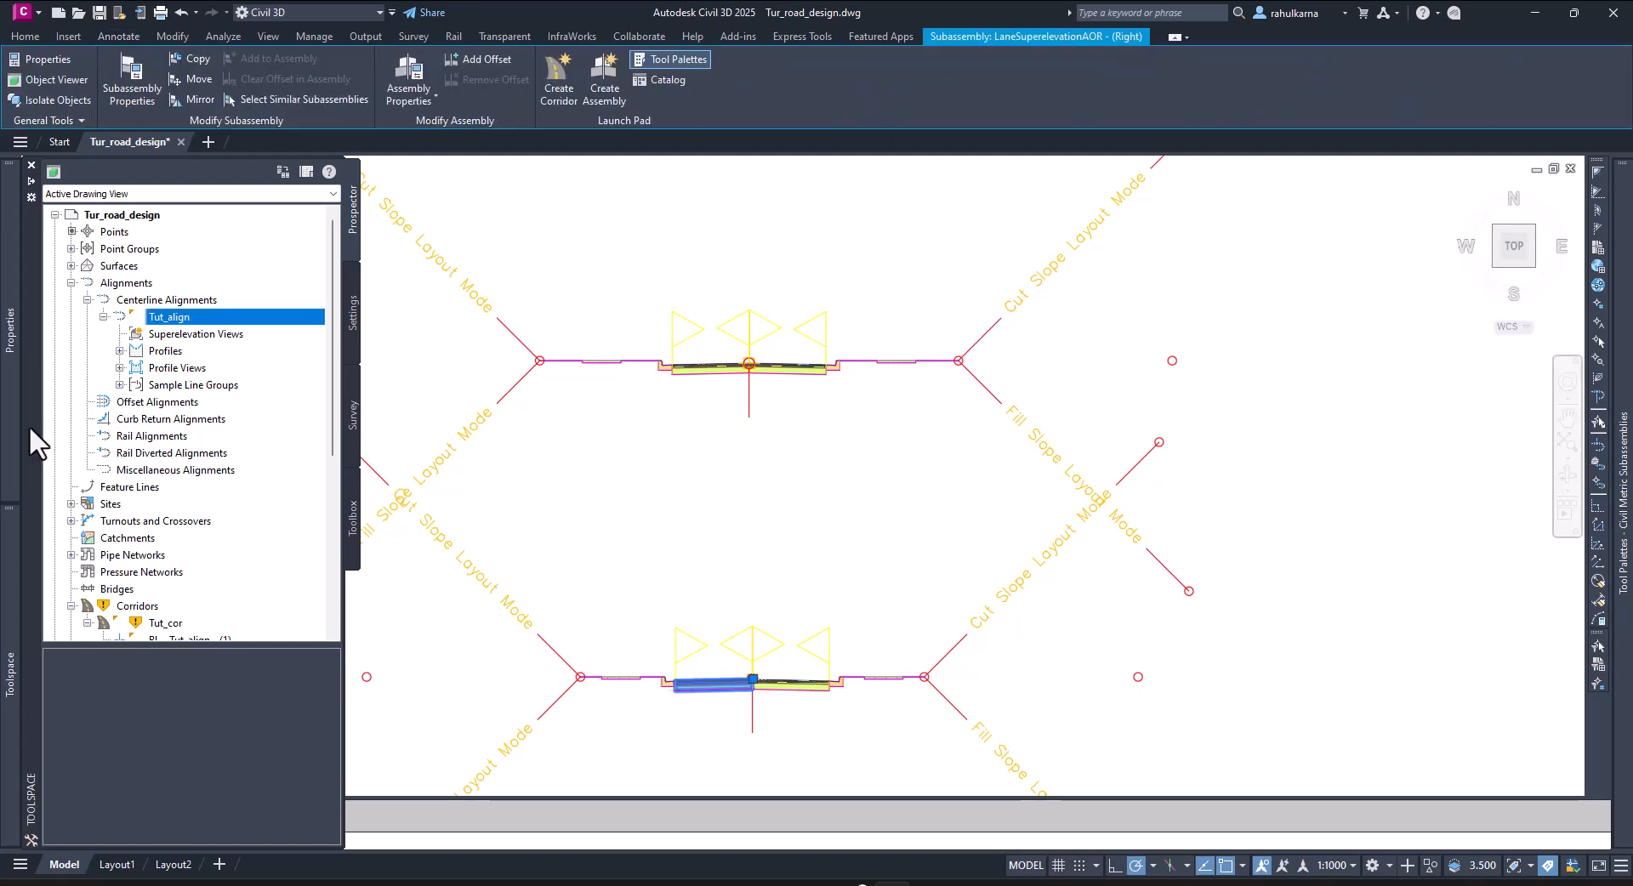
pyautogui.moveTo(12, 422)
pyautogui.click(282, 747)
pyautogui.click(283, 746)
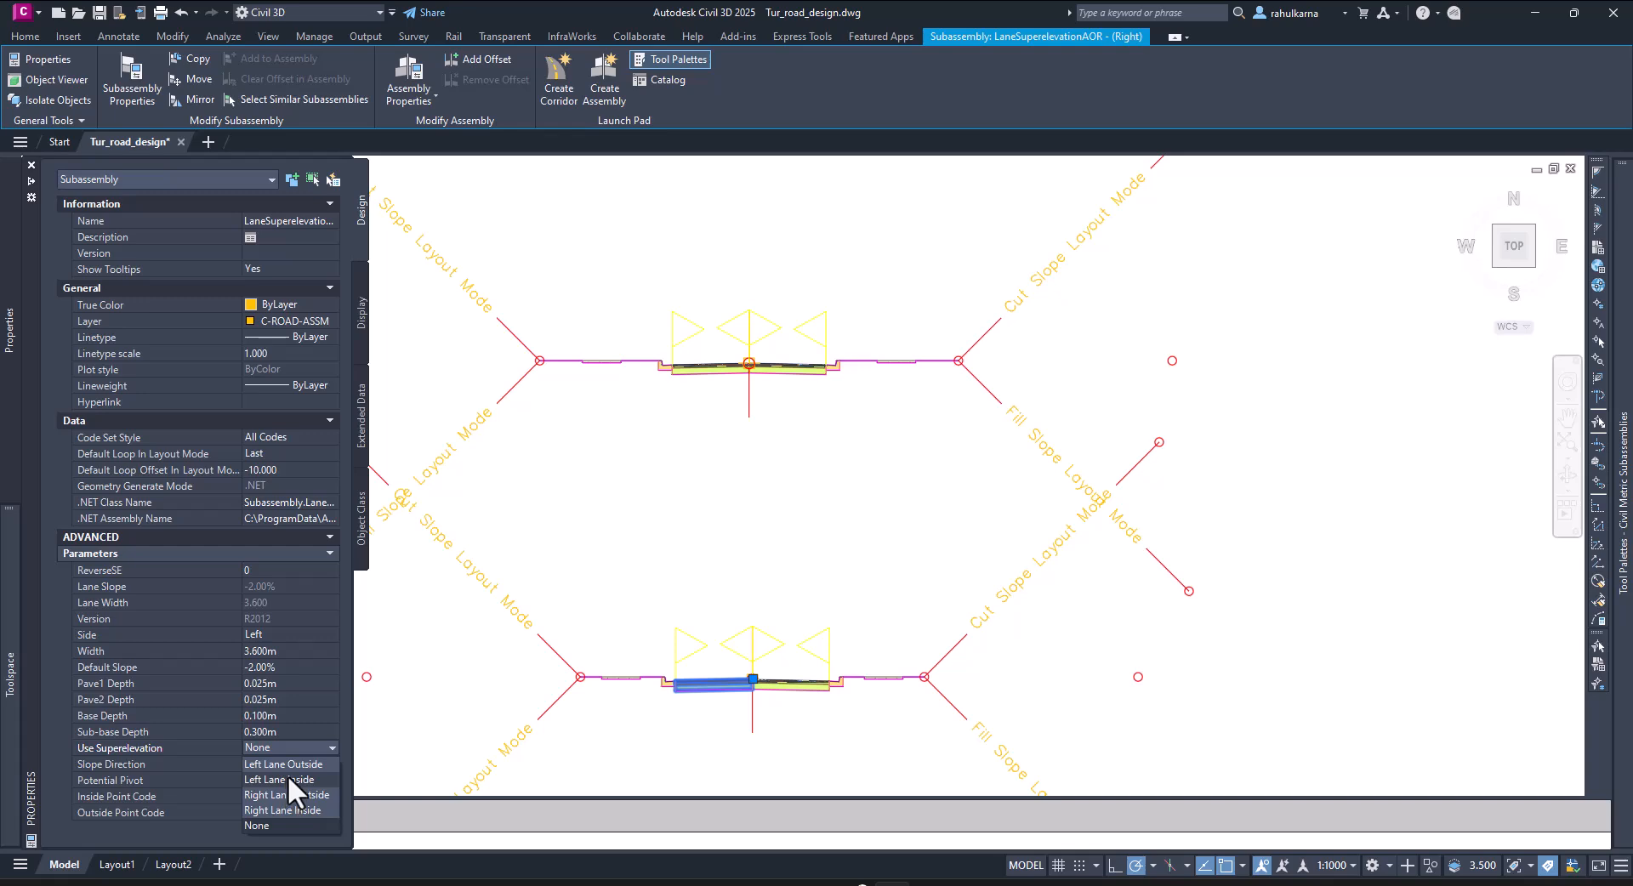
pyautogui.click(298, 768)
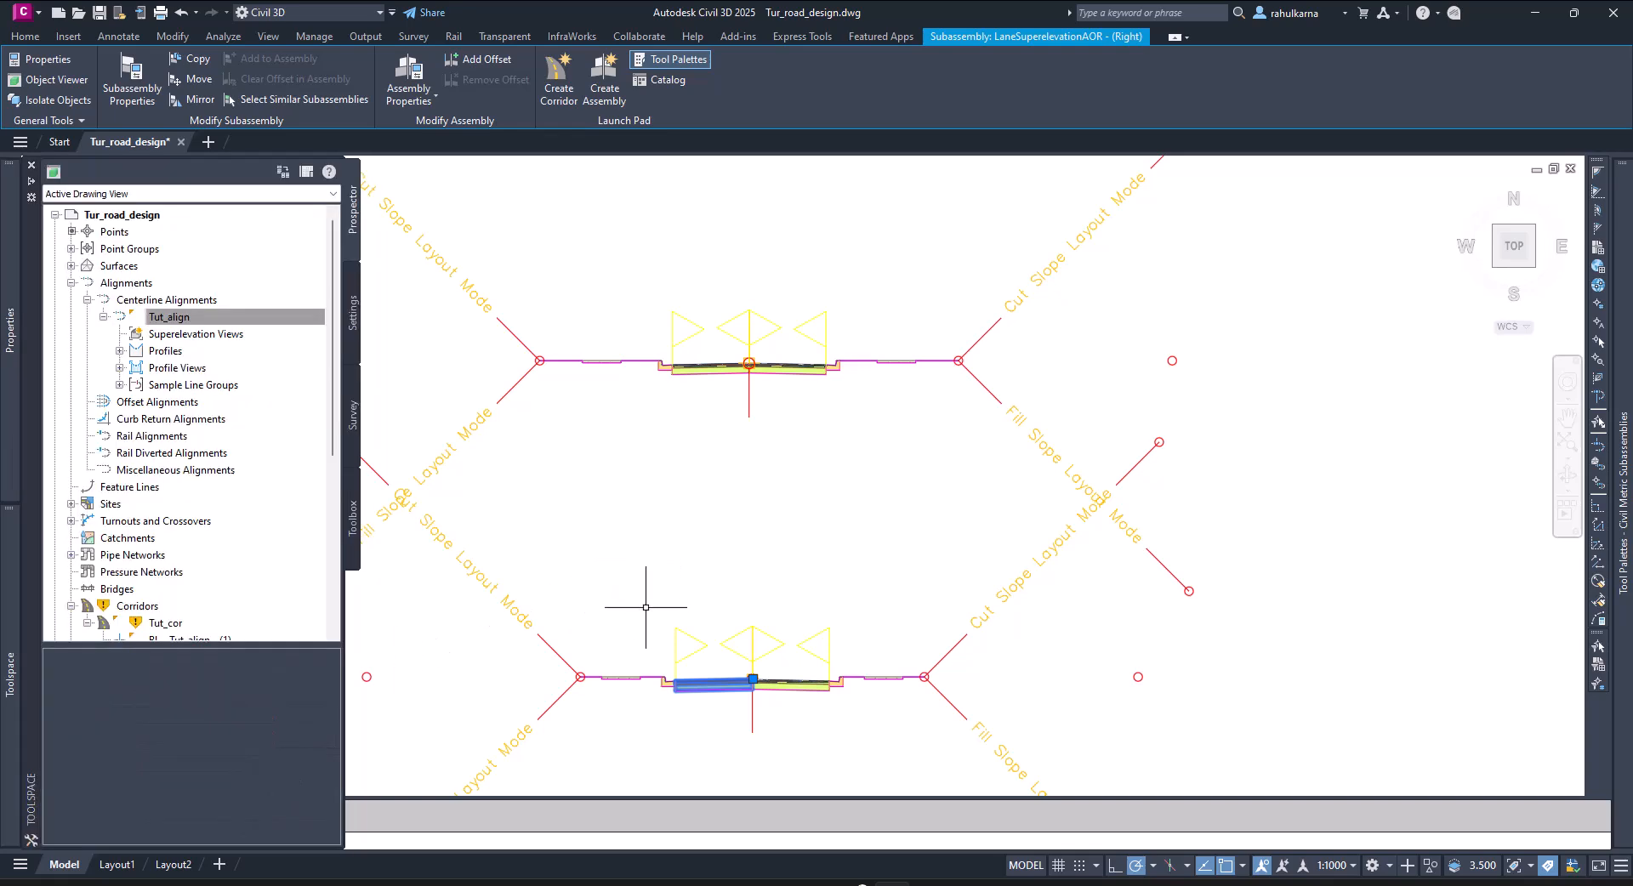
pyautogui.press('Escape')
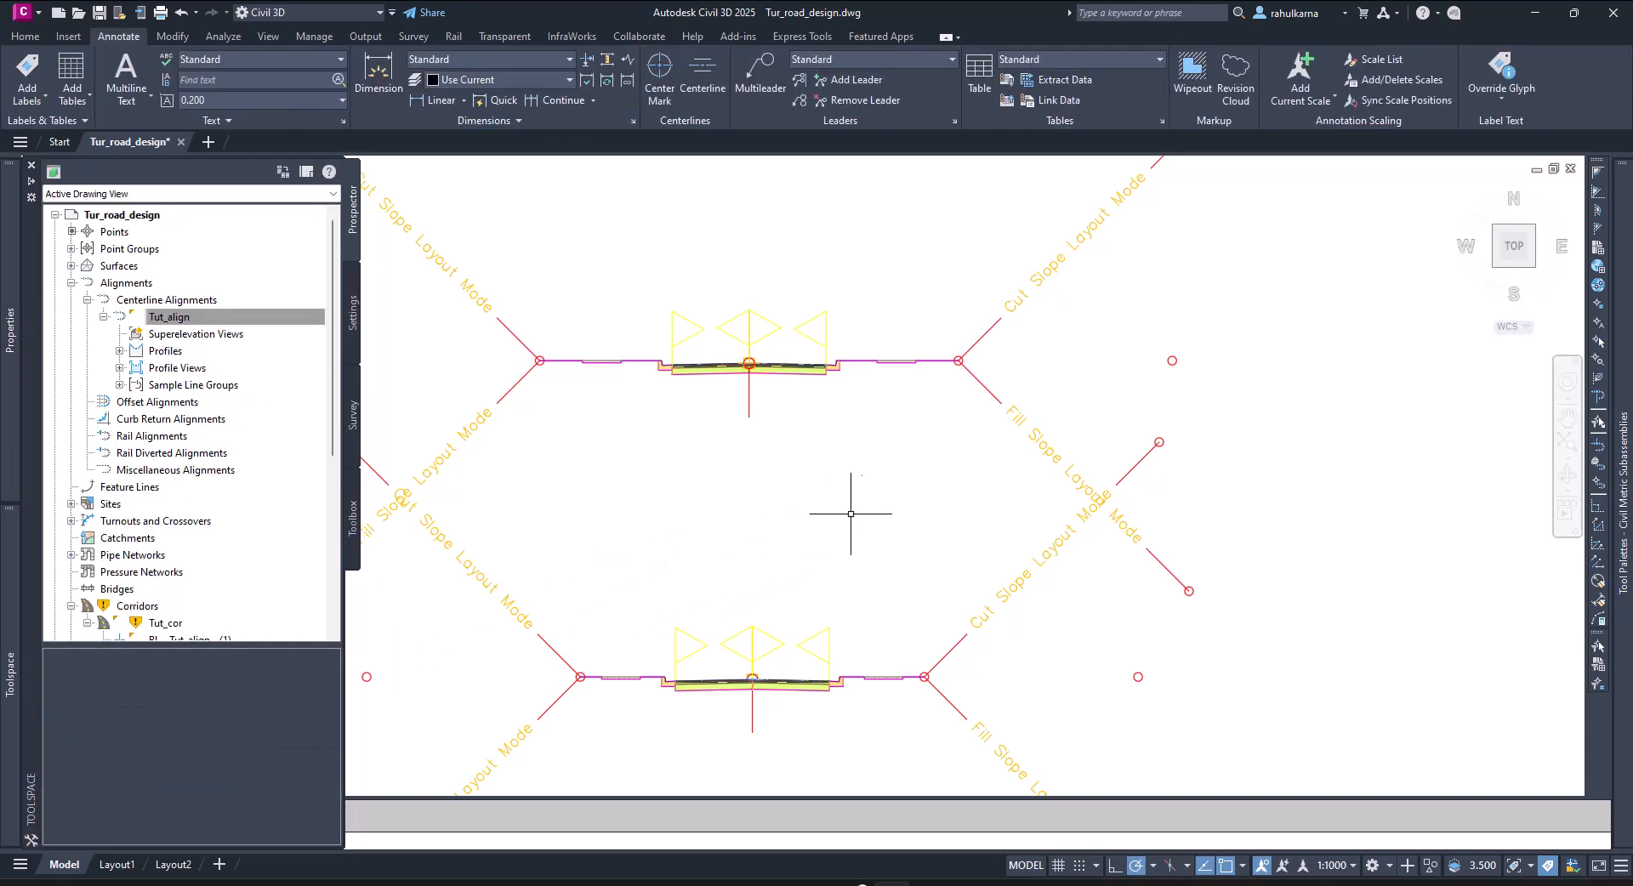
# - At the start of the road corridor, dock the Toolspace and collapse it to free the drawing area
pyautogui.scroll(-5, 909, 504)
pyautogui.scroll(5, 889, 519)
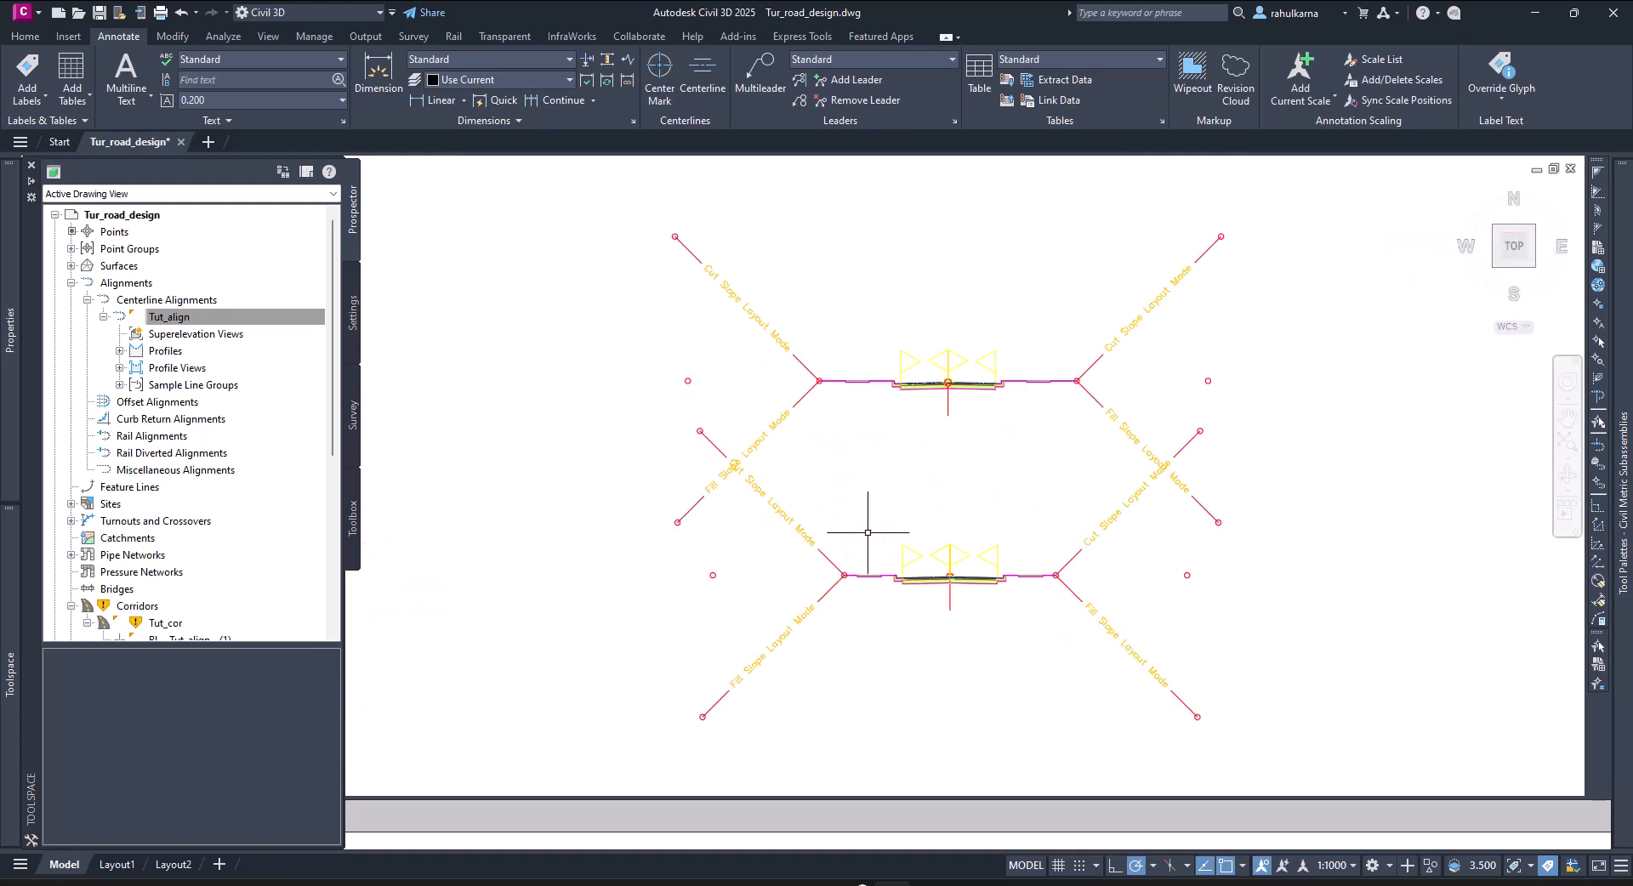
pyautogui.scroll(-5, 1010, 490)
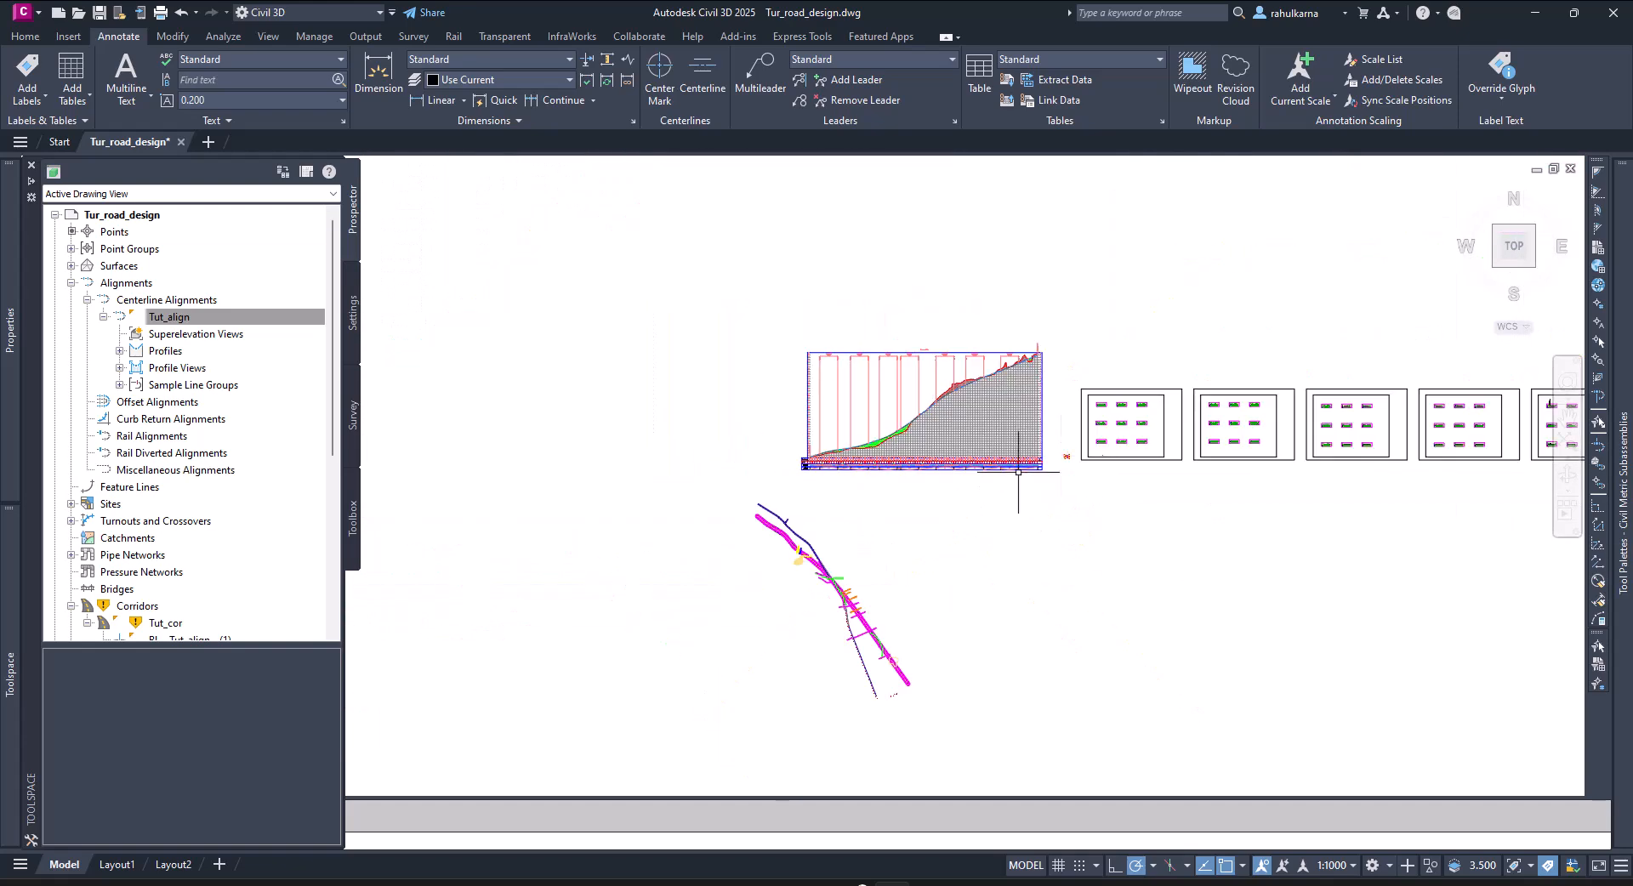
pyautogui.scroll(3, 765, 526)
pyautogui.scroll(3, 619, 593)
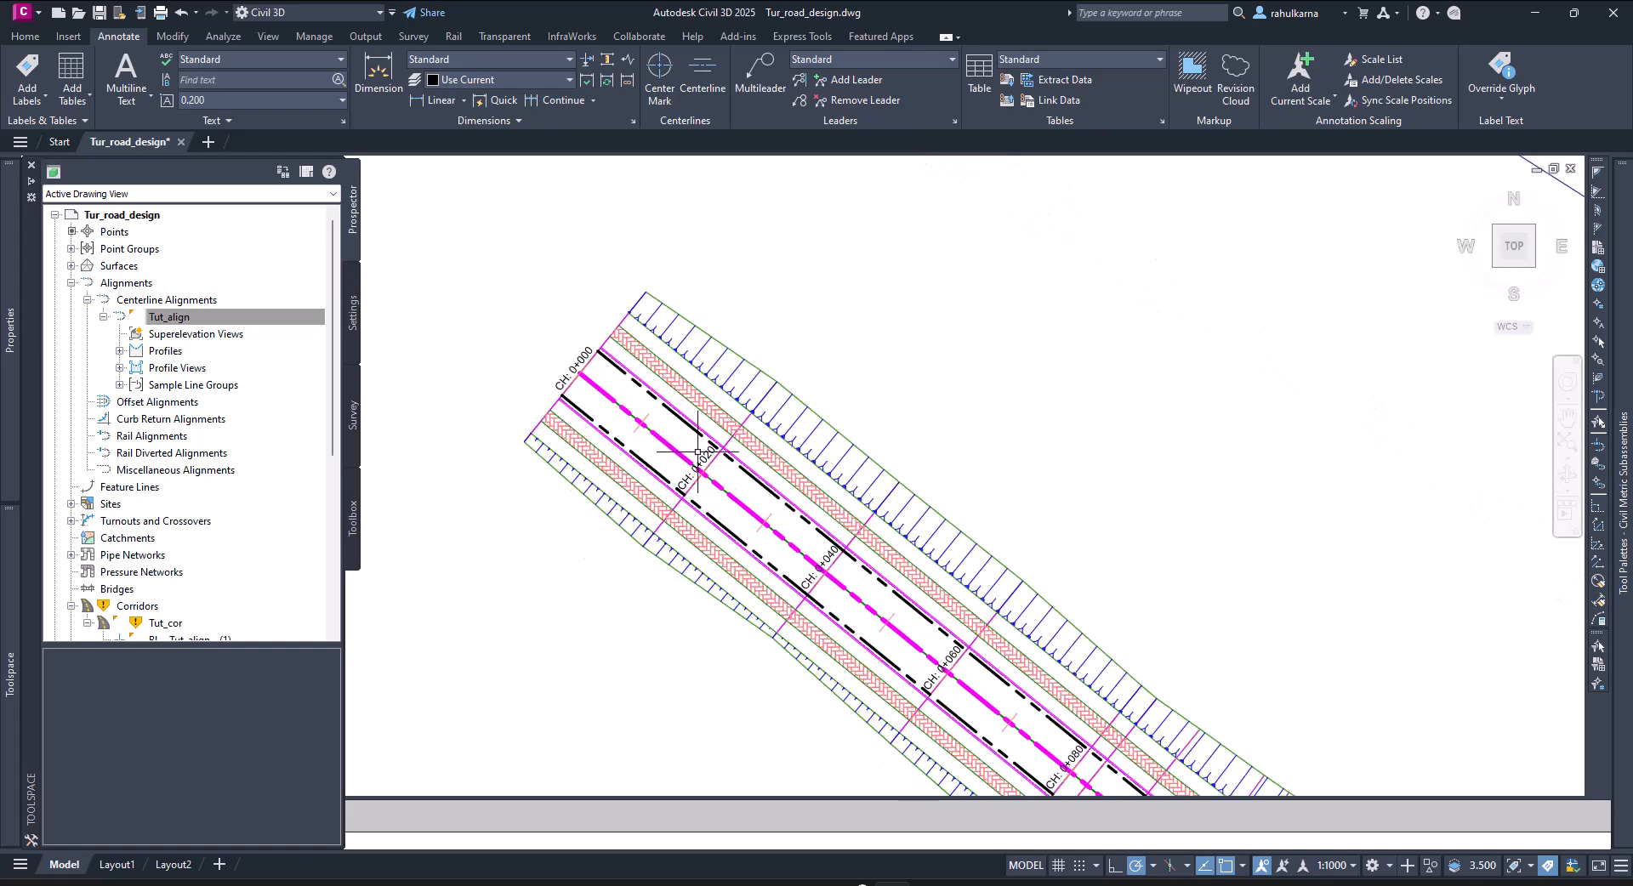
pyautogui.scroll(-1, 618, 593)
pyautogui.scroll(1, 619, 593)
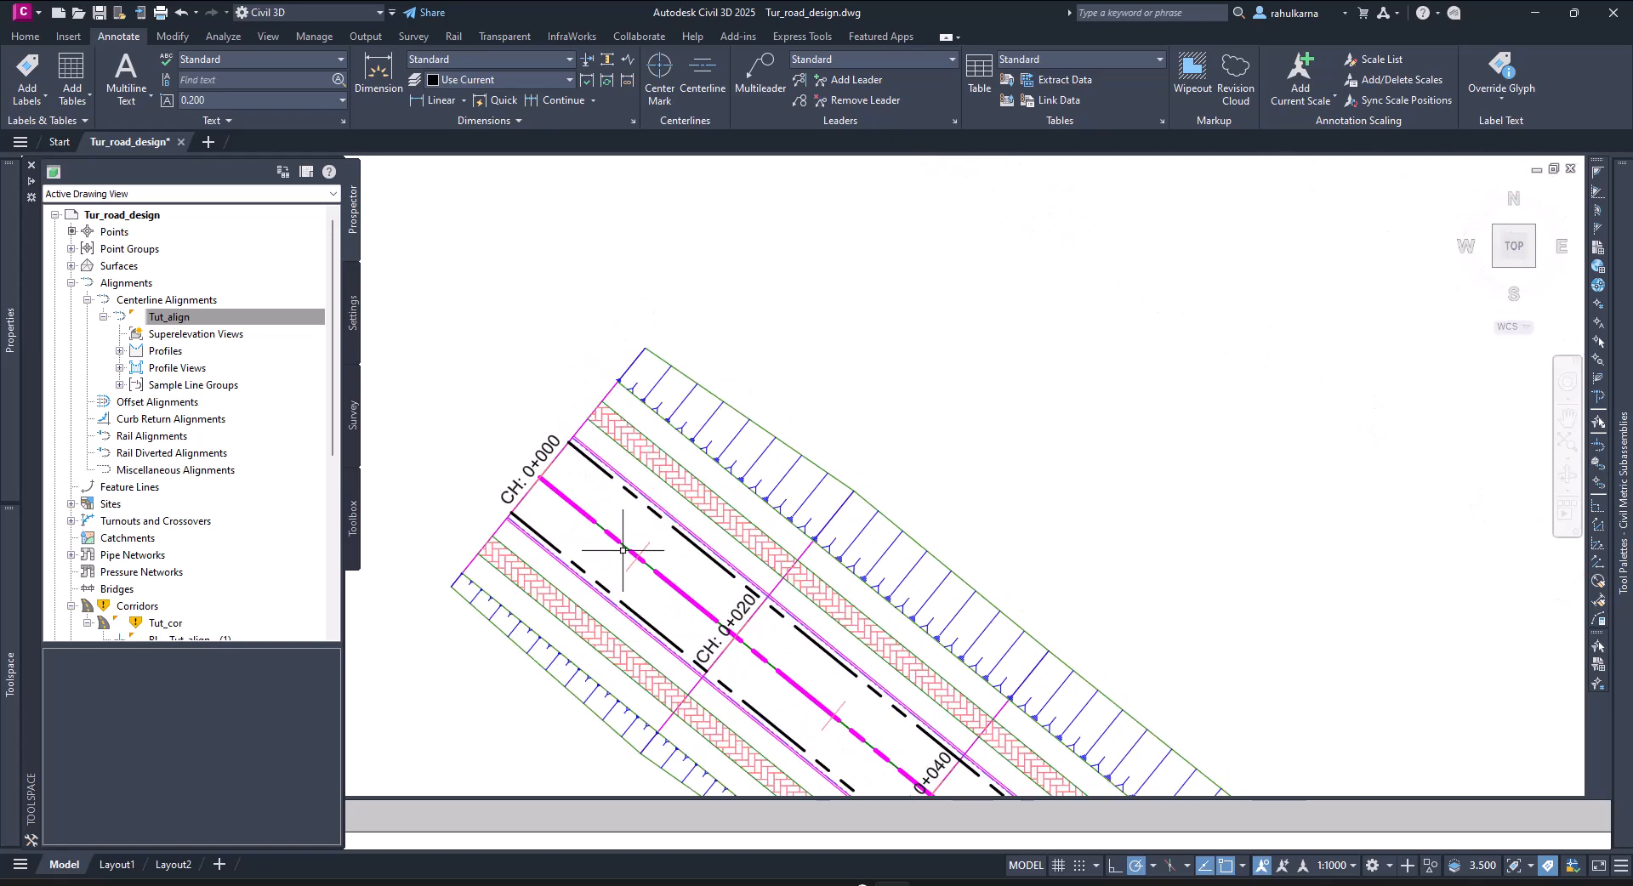
pyautogui.click(32, 181)
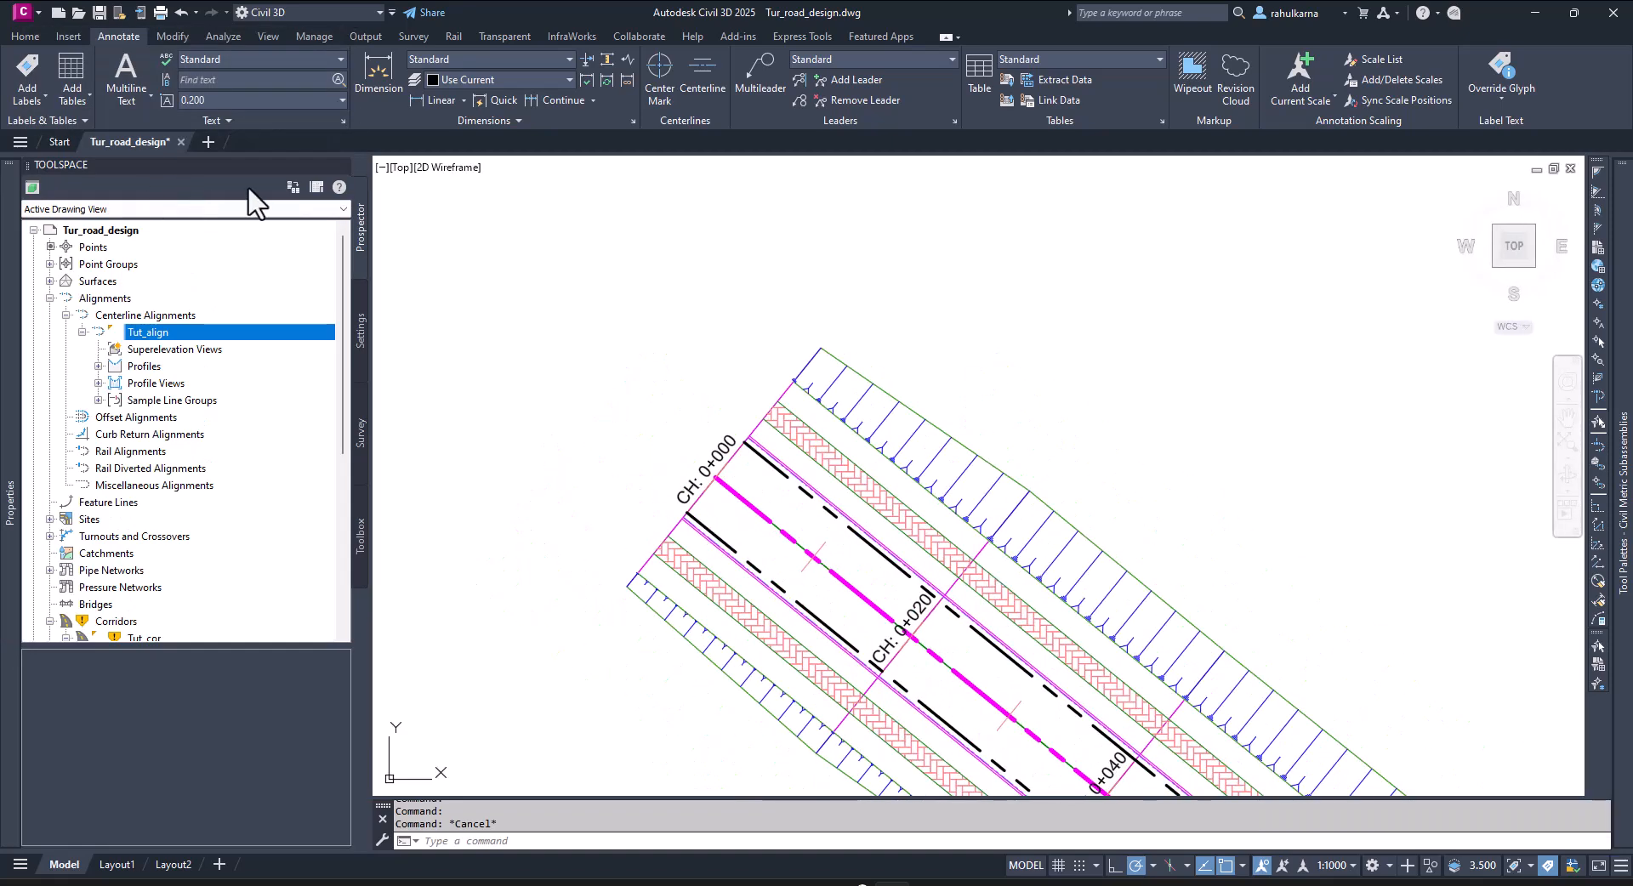
pyautogui.click(324, 166)
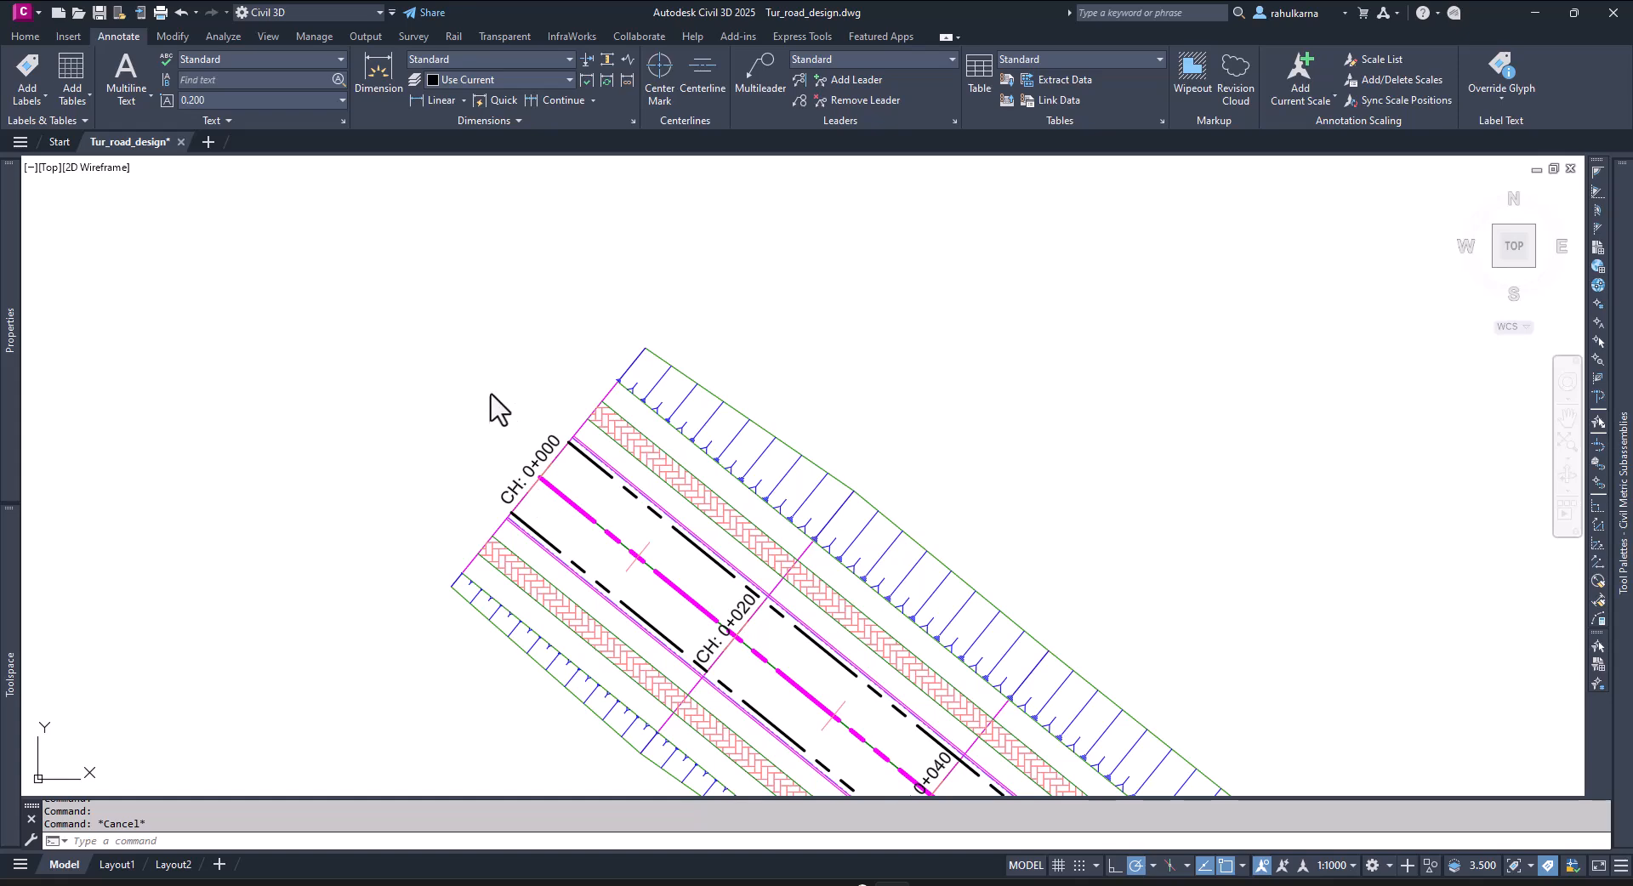
pyautogui.scroll(-5, 371, 412)
pyautogui.scroll(6, 430, 423)
pyautogui.scroll(3, 431, 423)
pyautogui.scroll(-3, 510, 443)
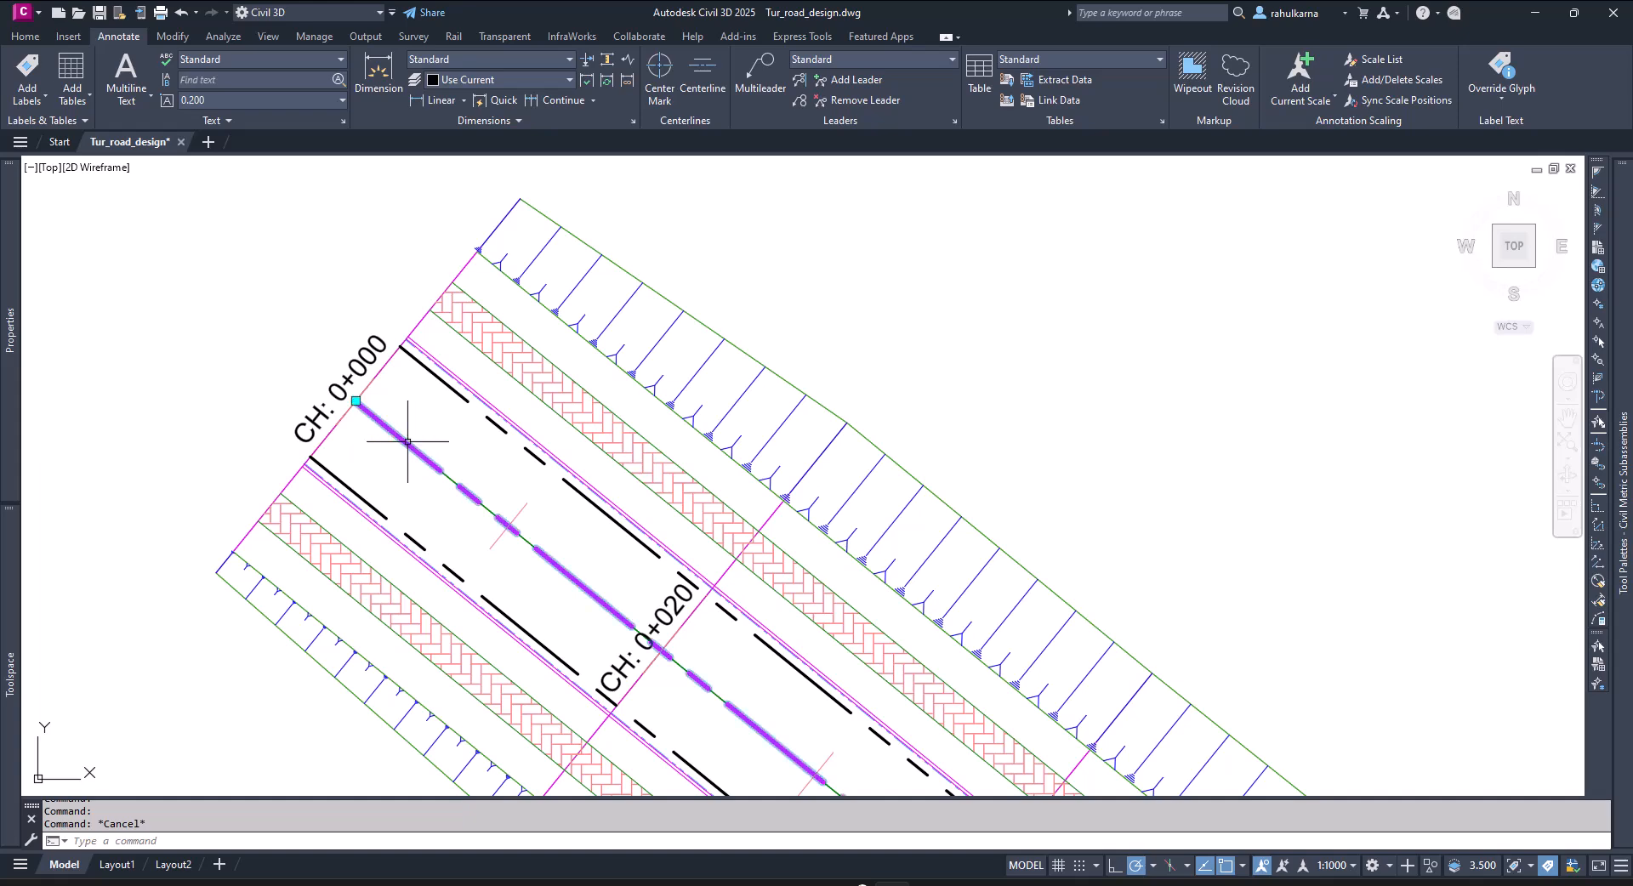
pyautogui.click(504, 68)
pyautogui.click(536, 125)
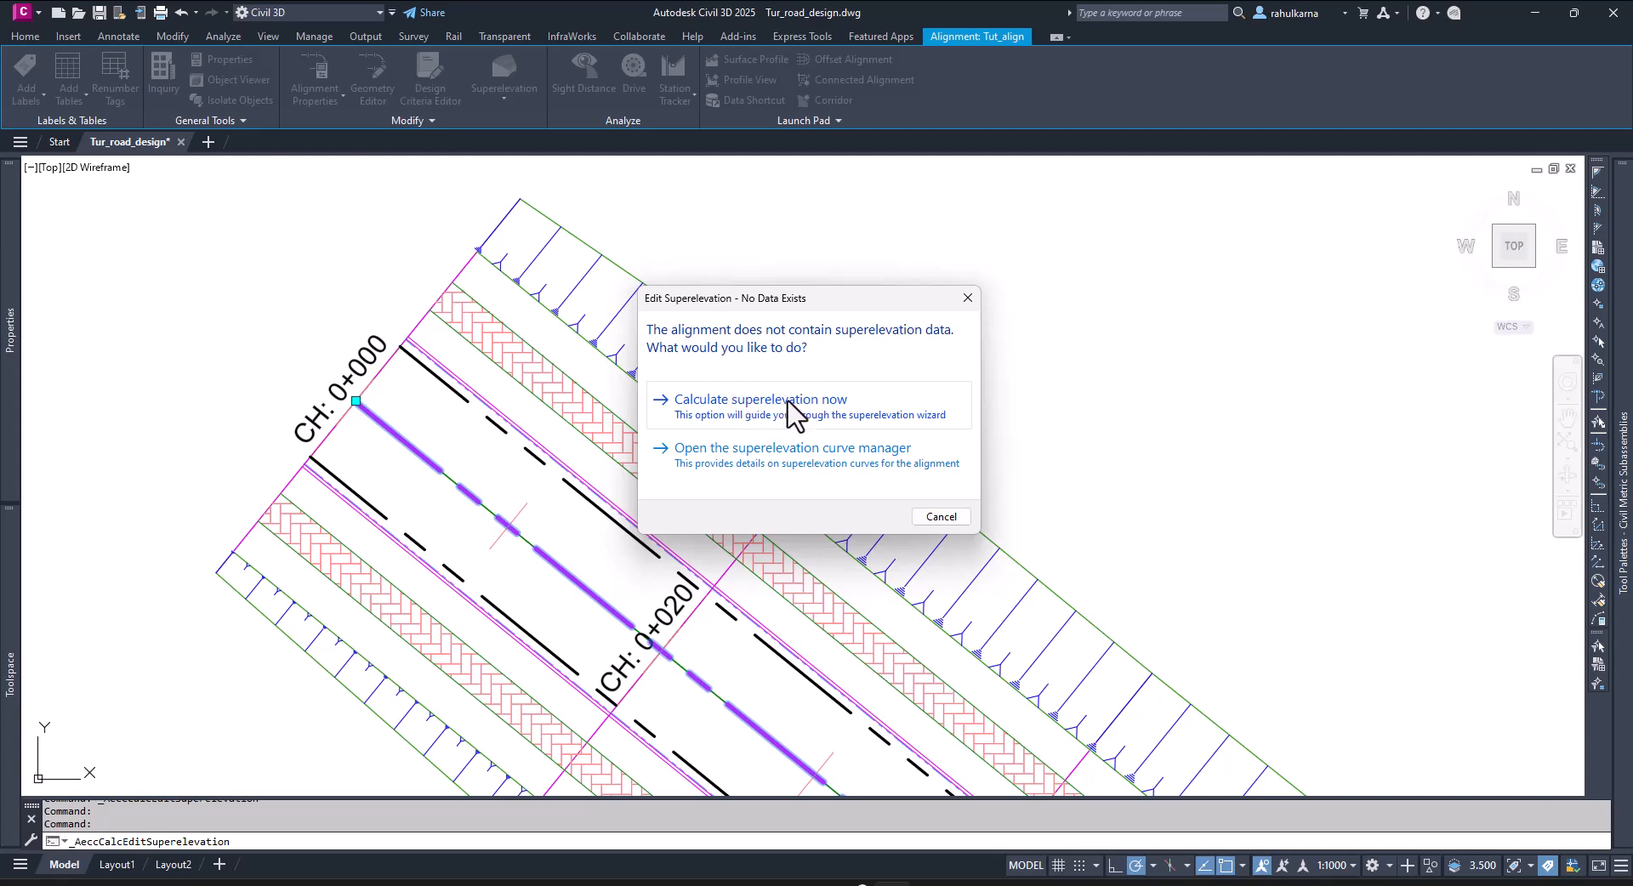
pyautogui.click(792, 414)
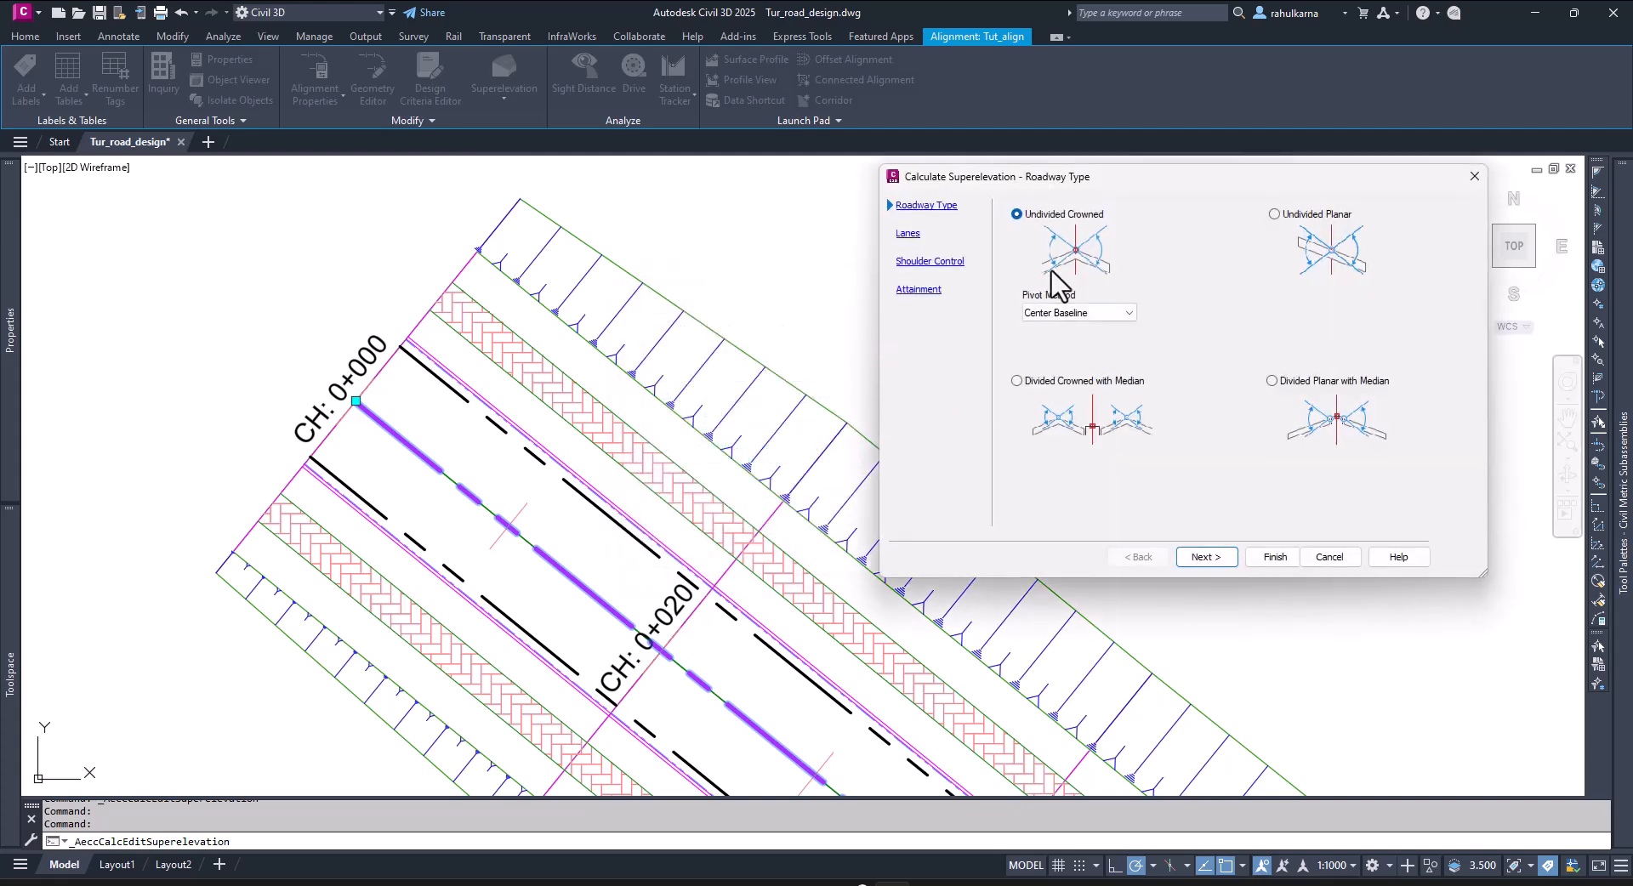
pyautogui.moveTo(1211, 176); pyautogui.dragTo(1134, 212)
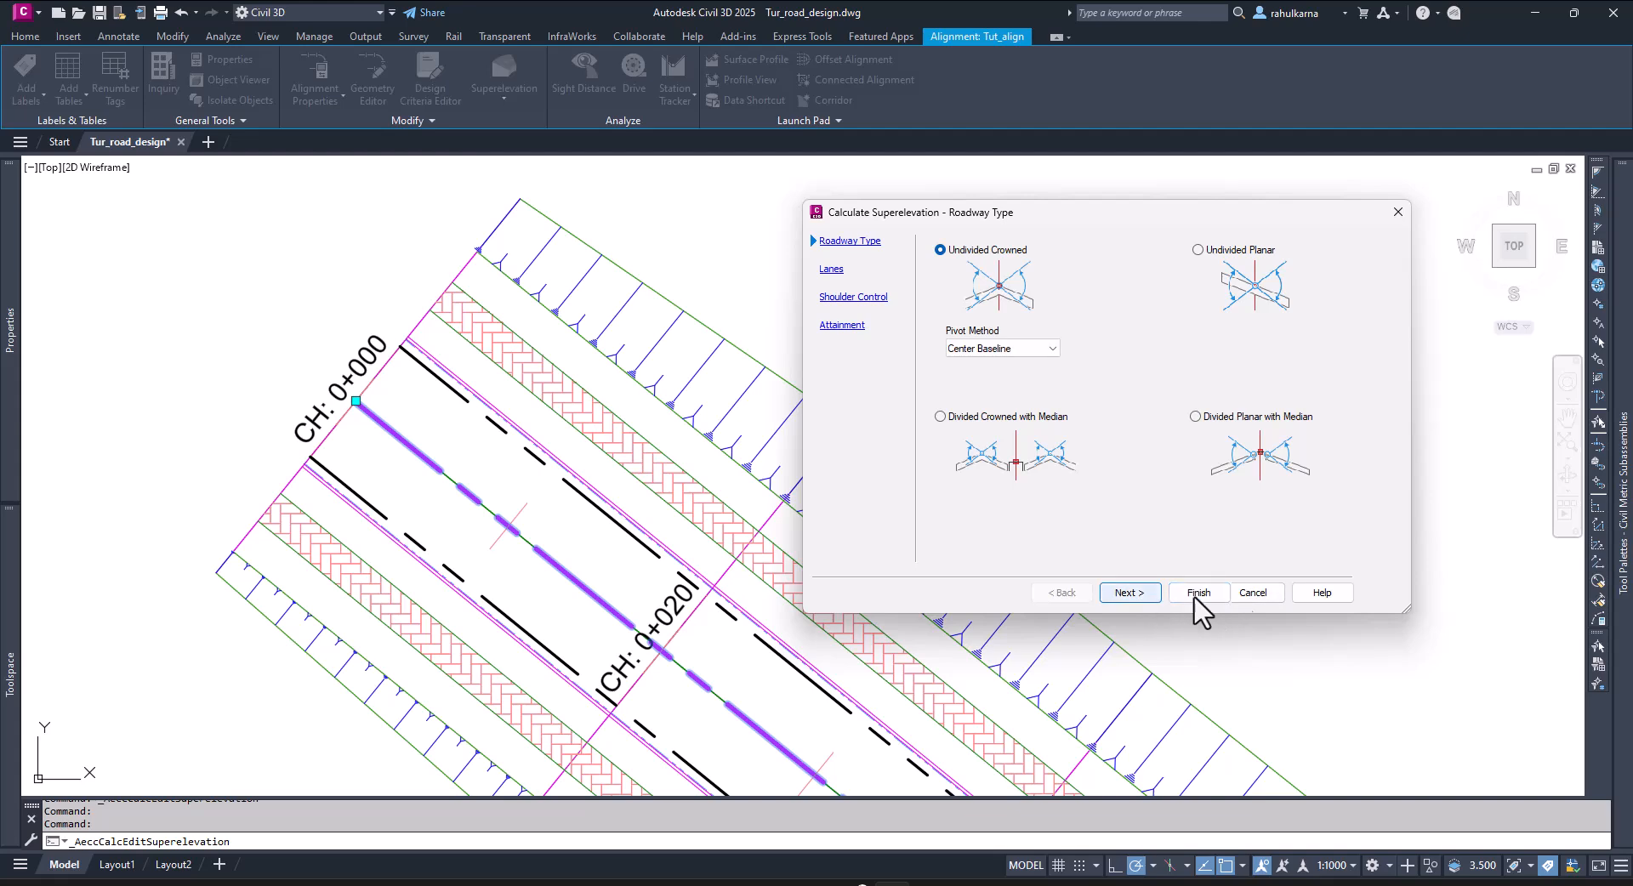
pyautogui.click(1252, 592)
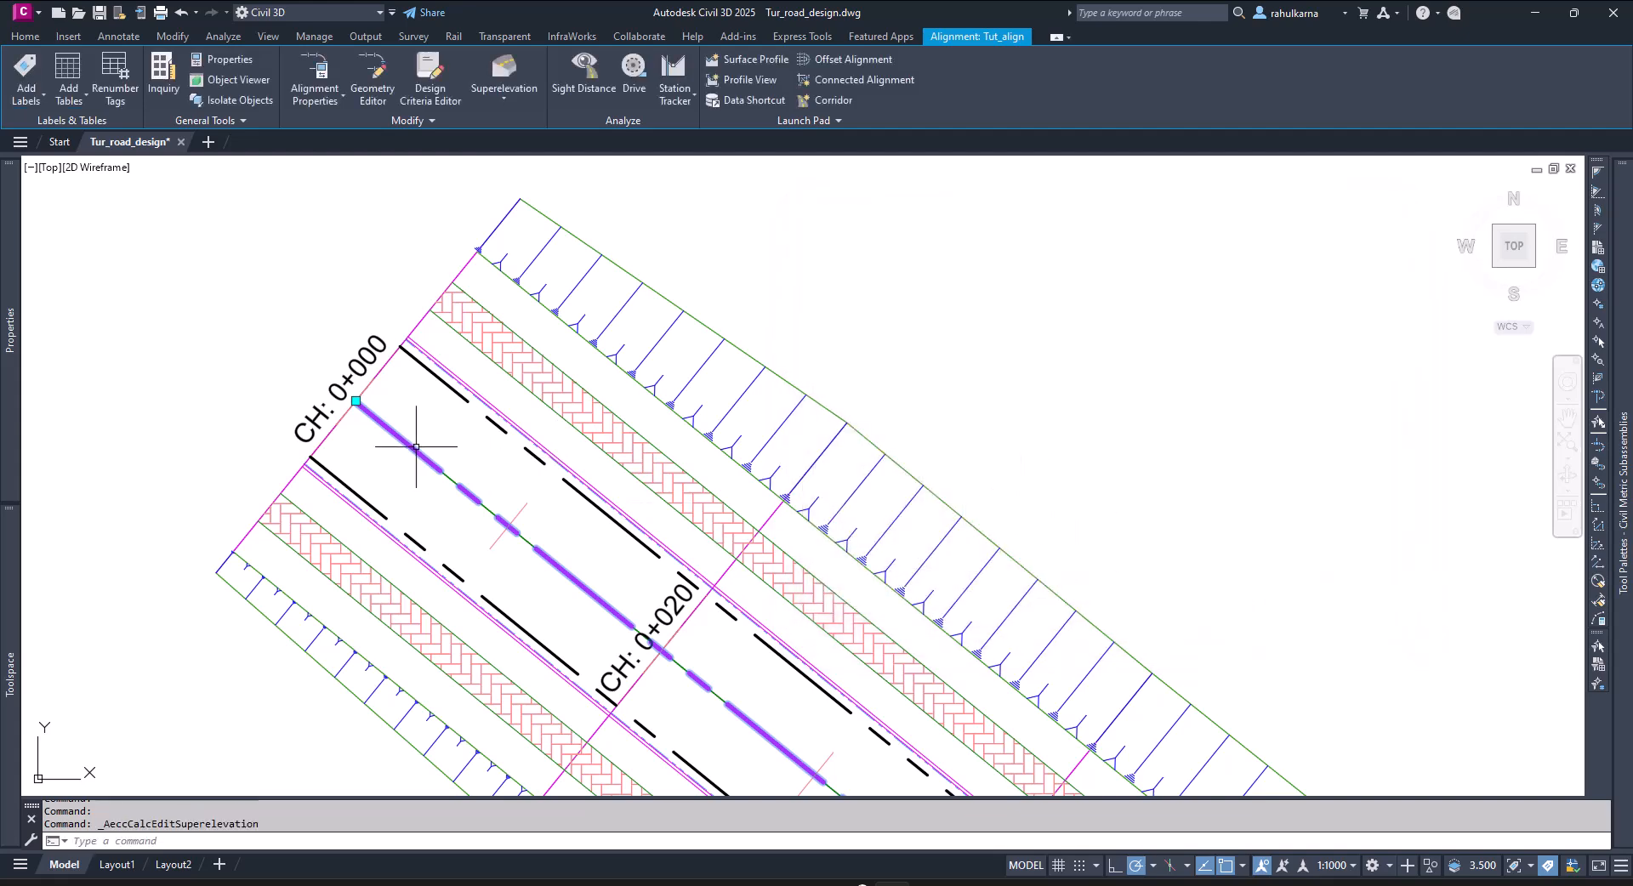
pyautogui.scroll(-3, 444, 522)
pyautogui.scroll(5, 438, 475)
pyautogui.press('Escape')
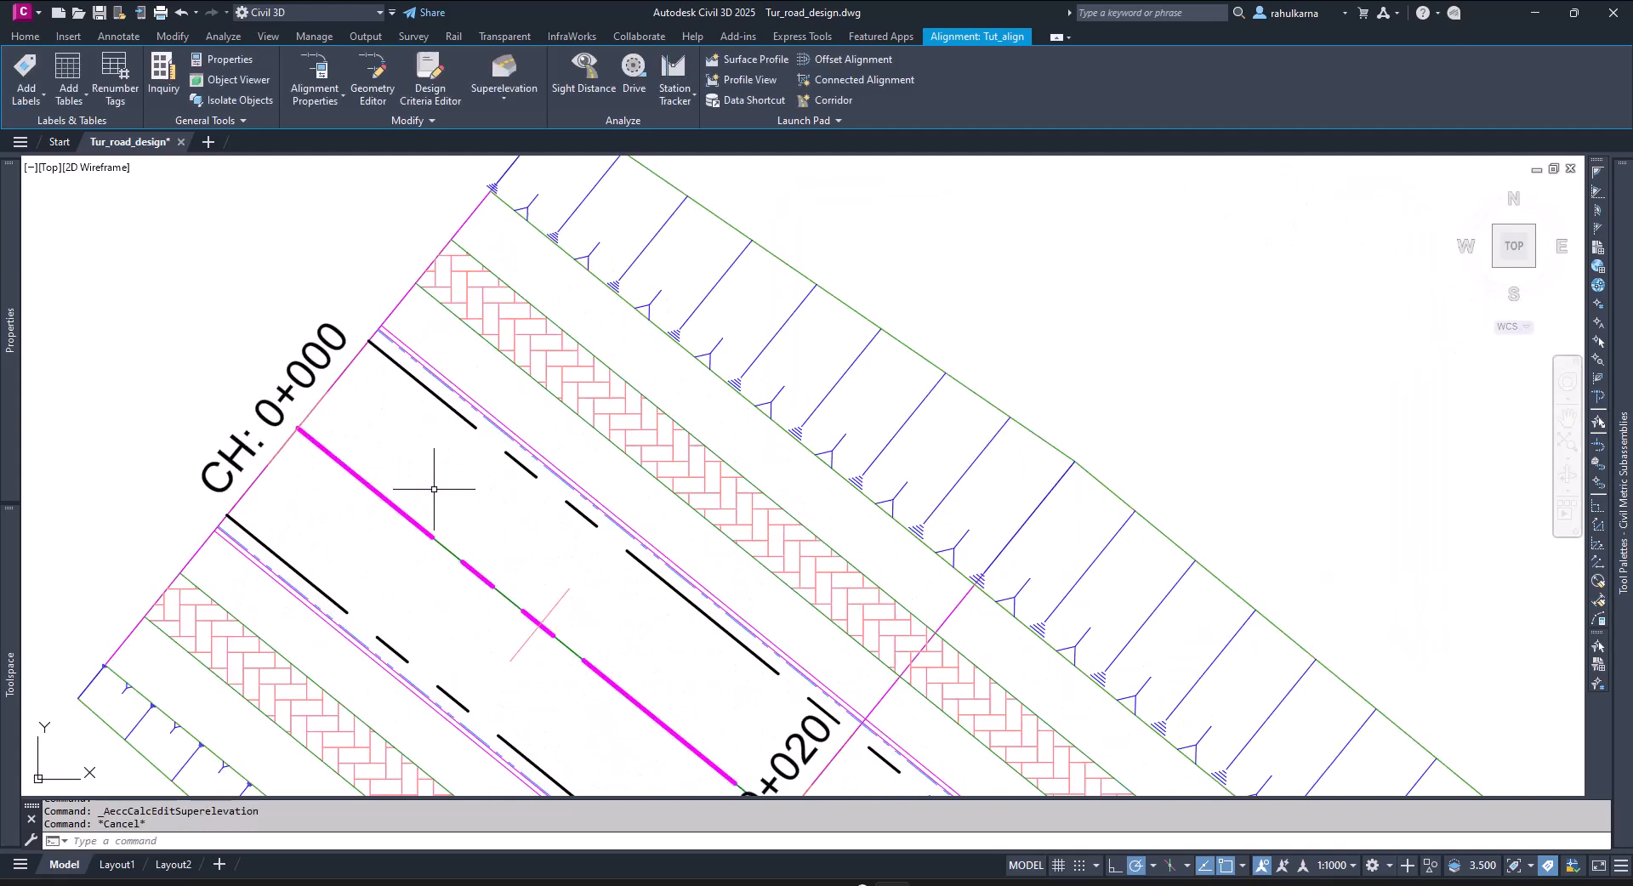
# - Examine the Use Superelevation setting of the upper assembly's right lane subassembly
pyautogui.scroll(-8, 439, 476)
pyautogui.scroll(-6, 440, 476)
pyautogui.scroll(8, 1228, 400)
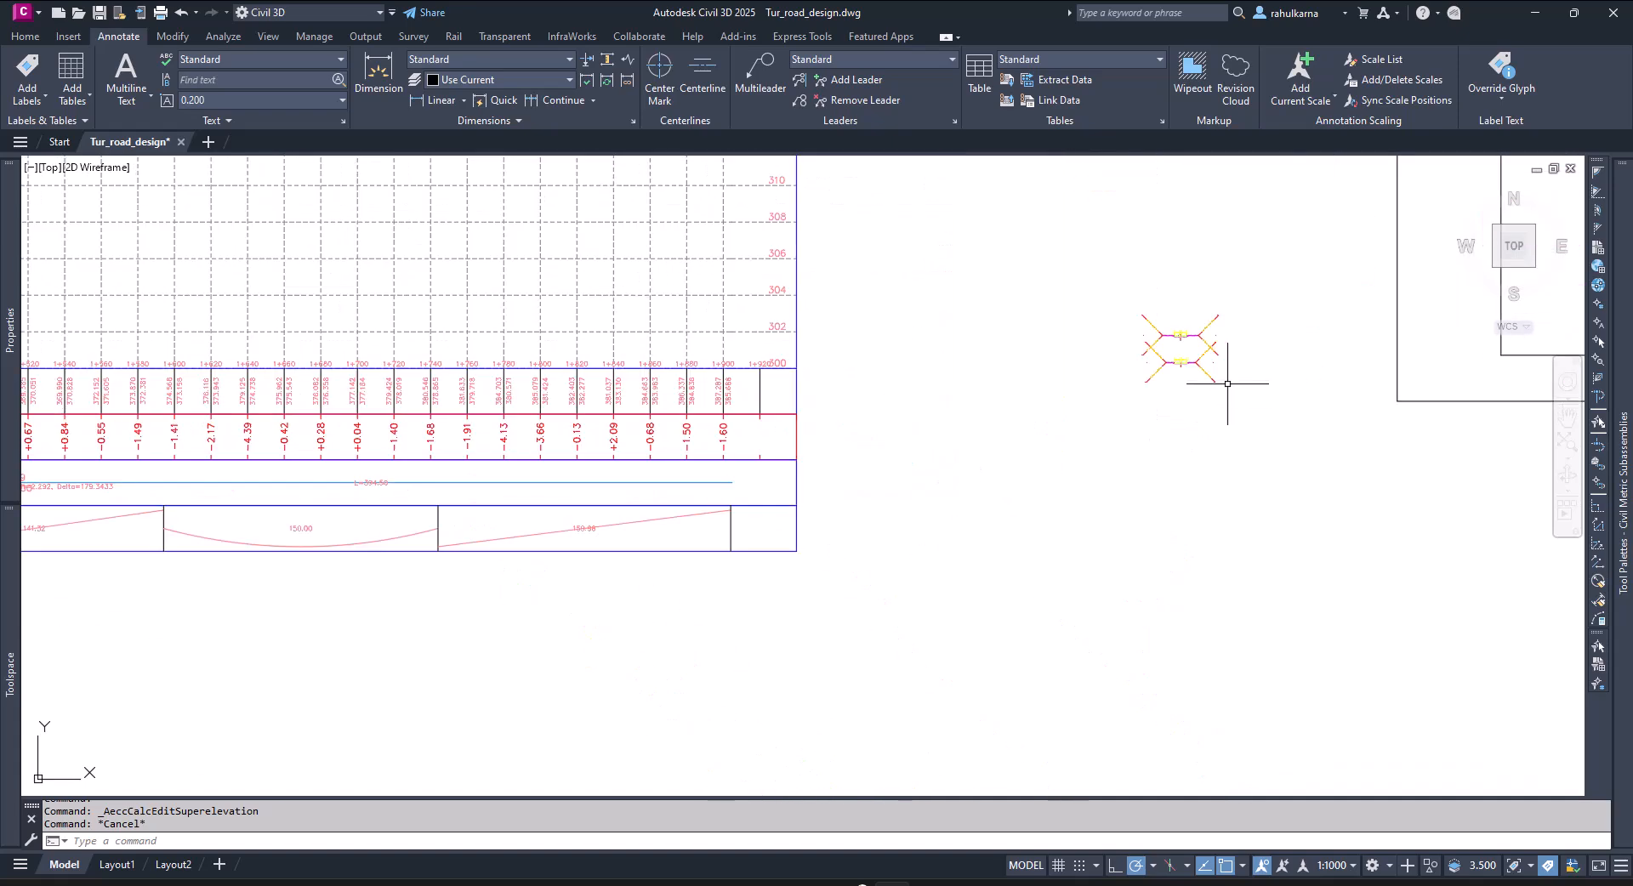
pyautogui.scroll(4, 1202, 332)
pyautogui.click(927, 368)
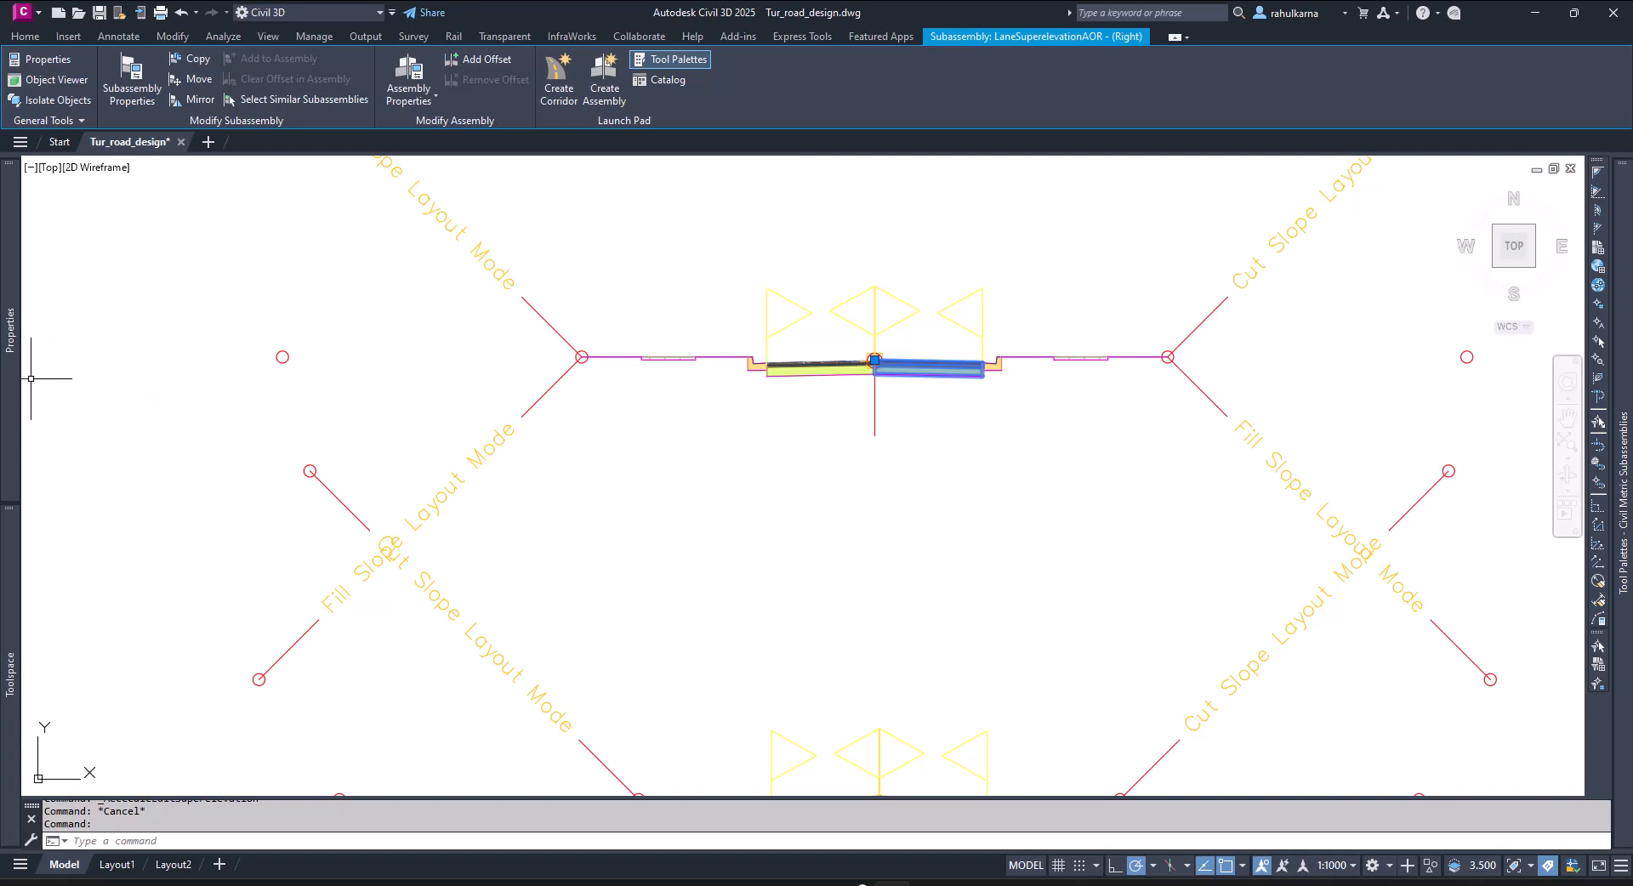
pyautogui.moveTo(13, 380)
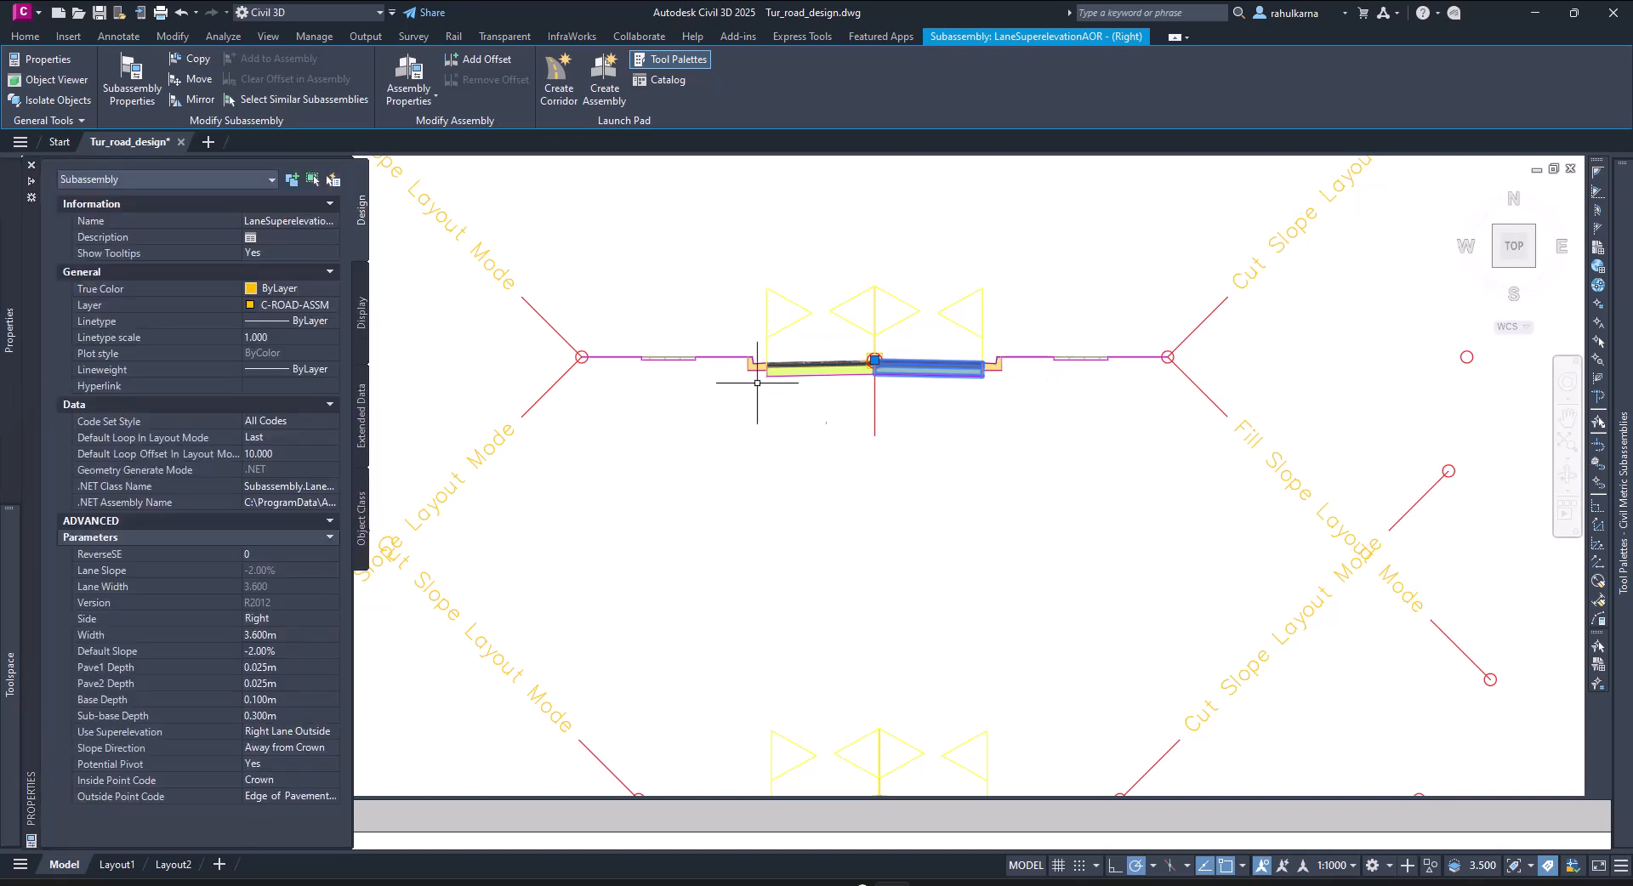
pyautogui.moveTo(10, 425)
pyautogui.press('Escape')
# - Start calculating superelevation for the road alignment with the superelevation wizard
pyautogui.scroll(-5, 1138, 453)
pyautogui.scroll(5, 1138, 453)
pyautogui.scroll(-2, 1138, 452)
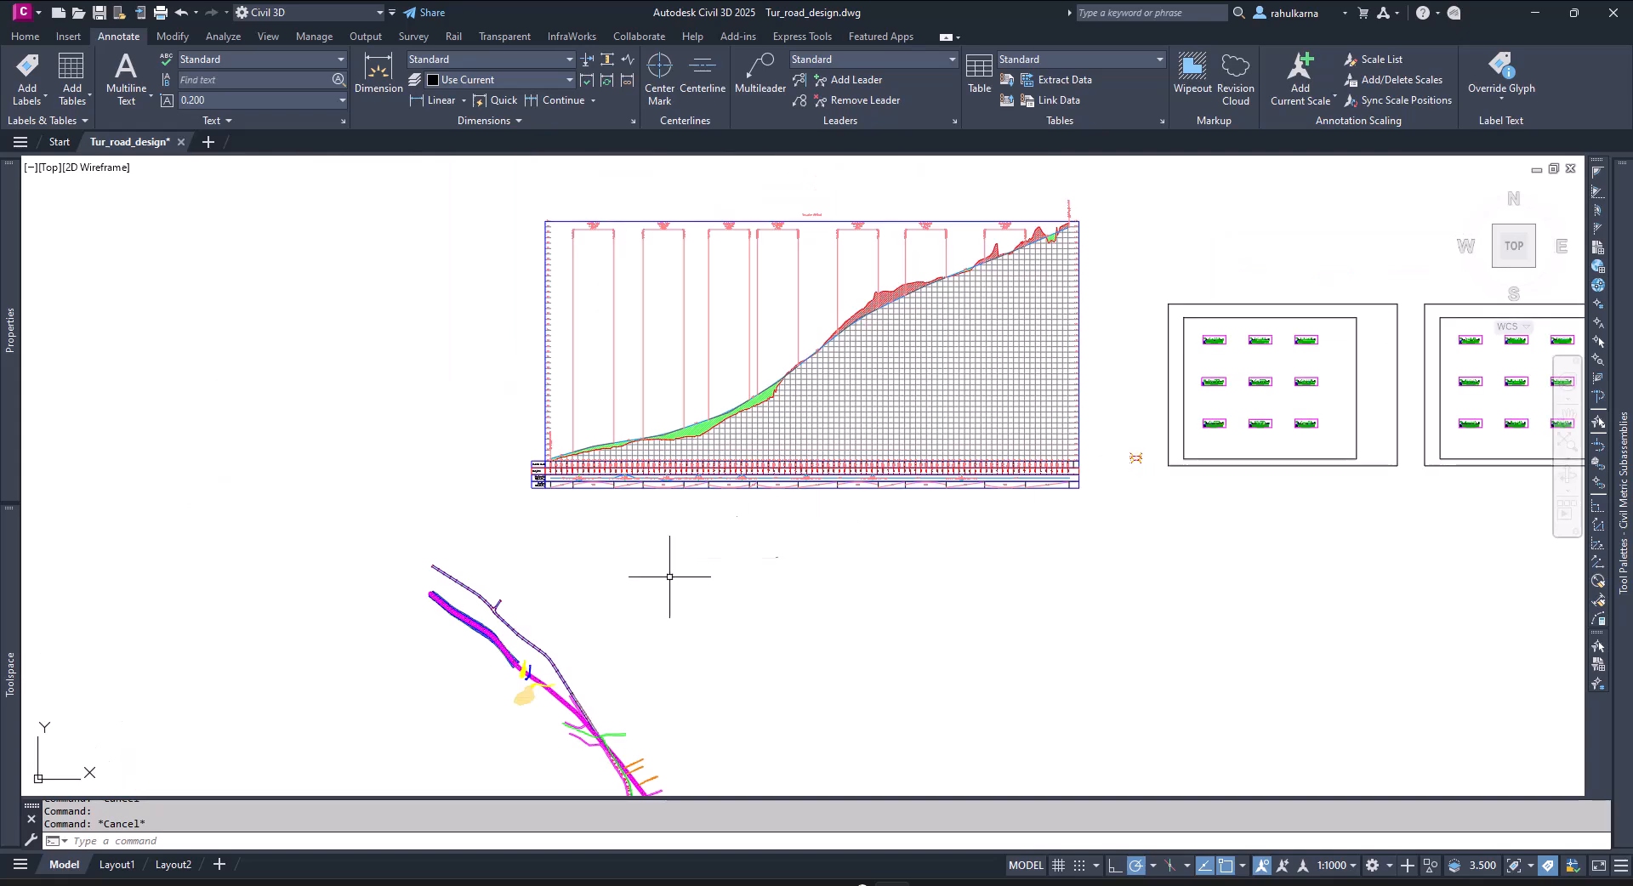
pyautogui.scroll(5, 394, 606)
pyautogui.scroll(5, 430, 558)
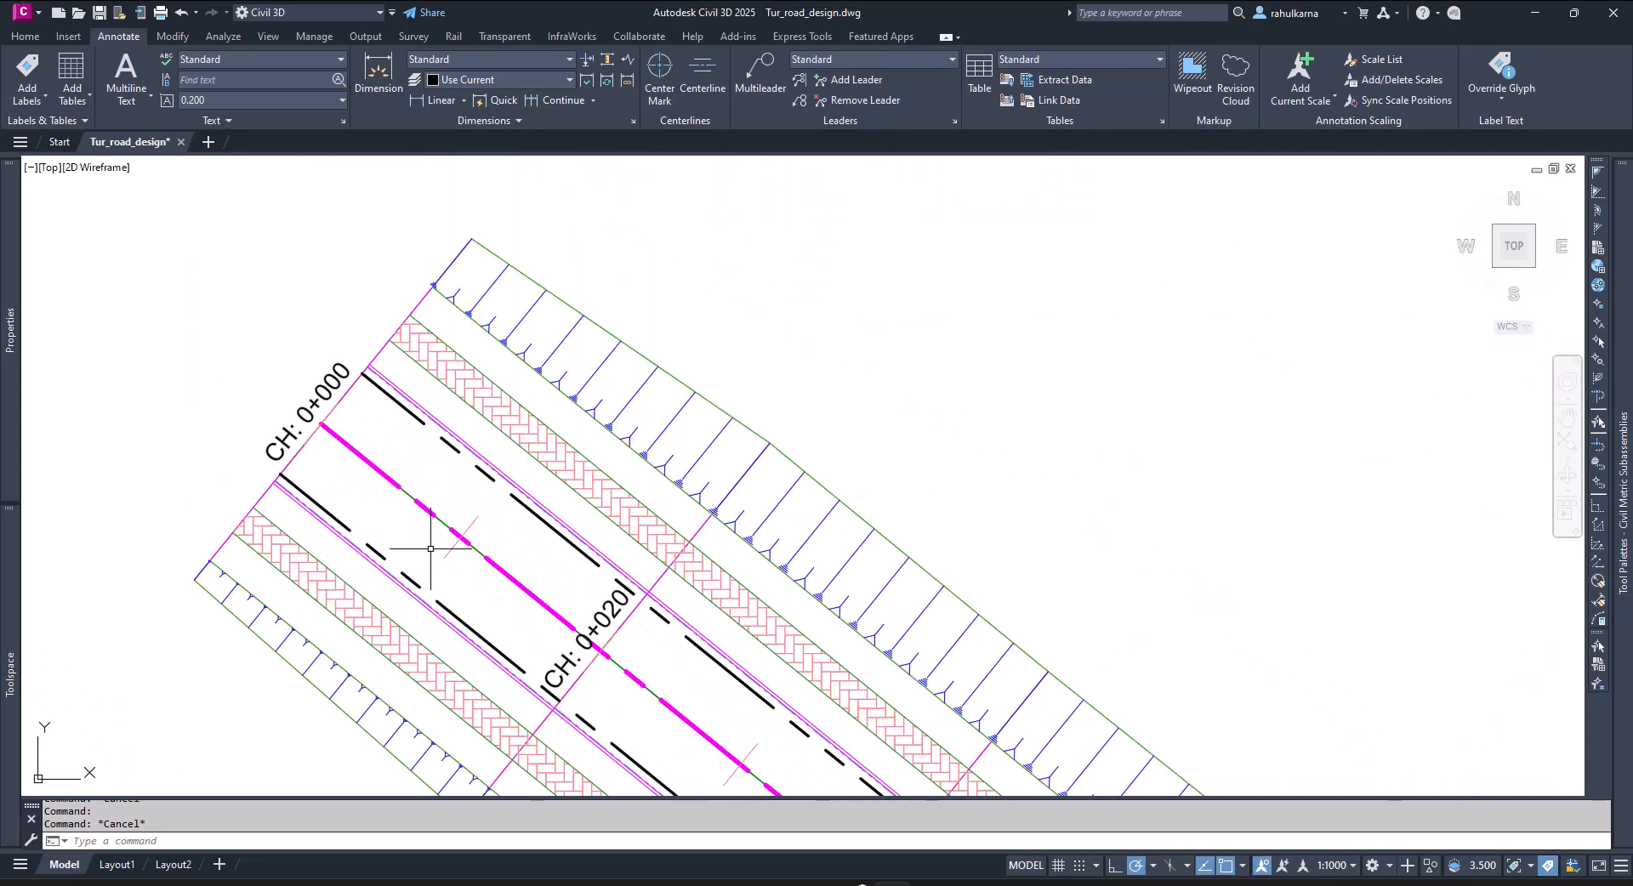
pyautogui.scroll(2, 430, 553)
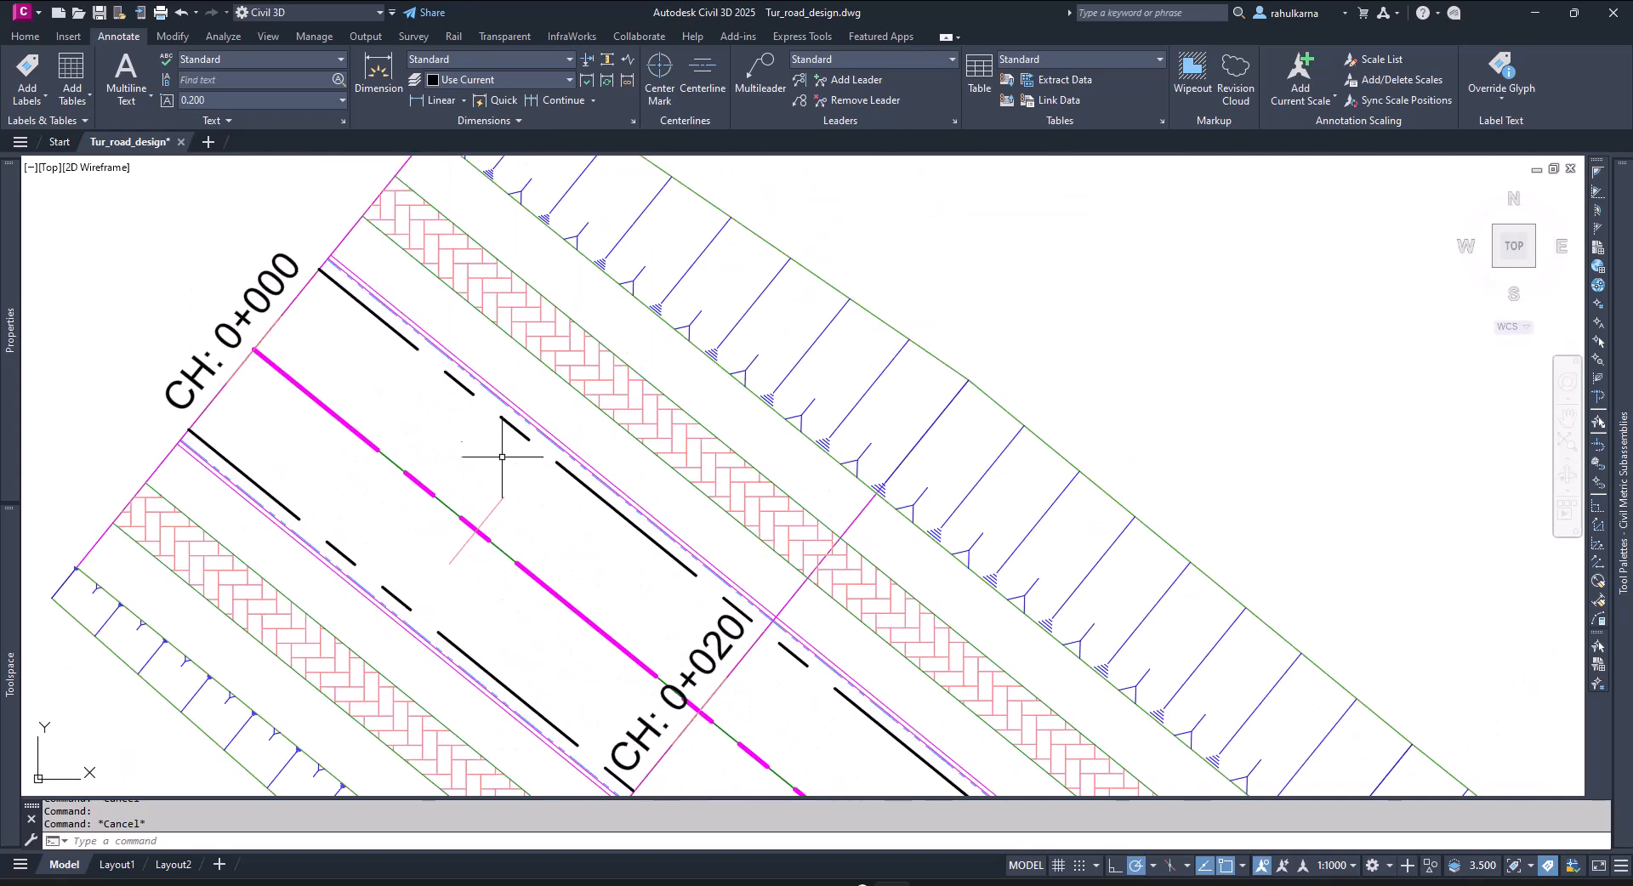
pyautogui.click(369, 442)
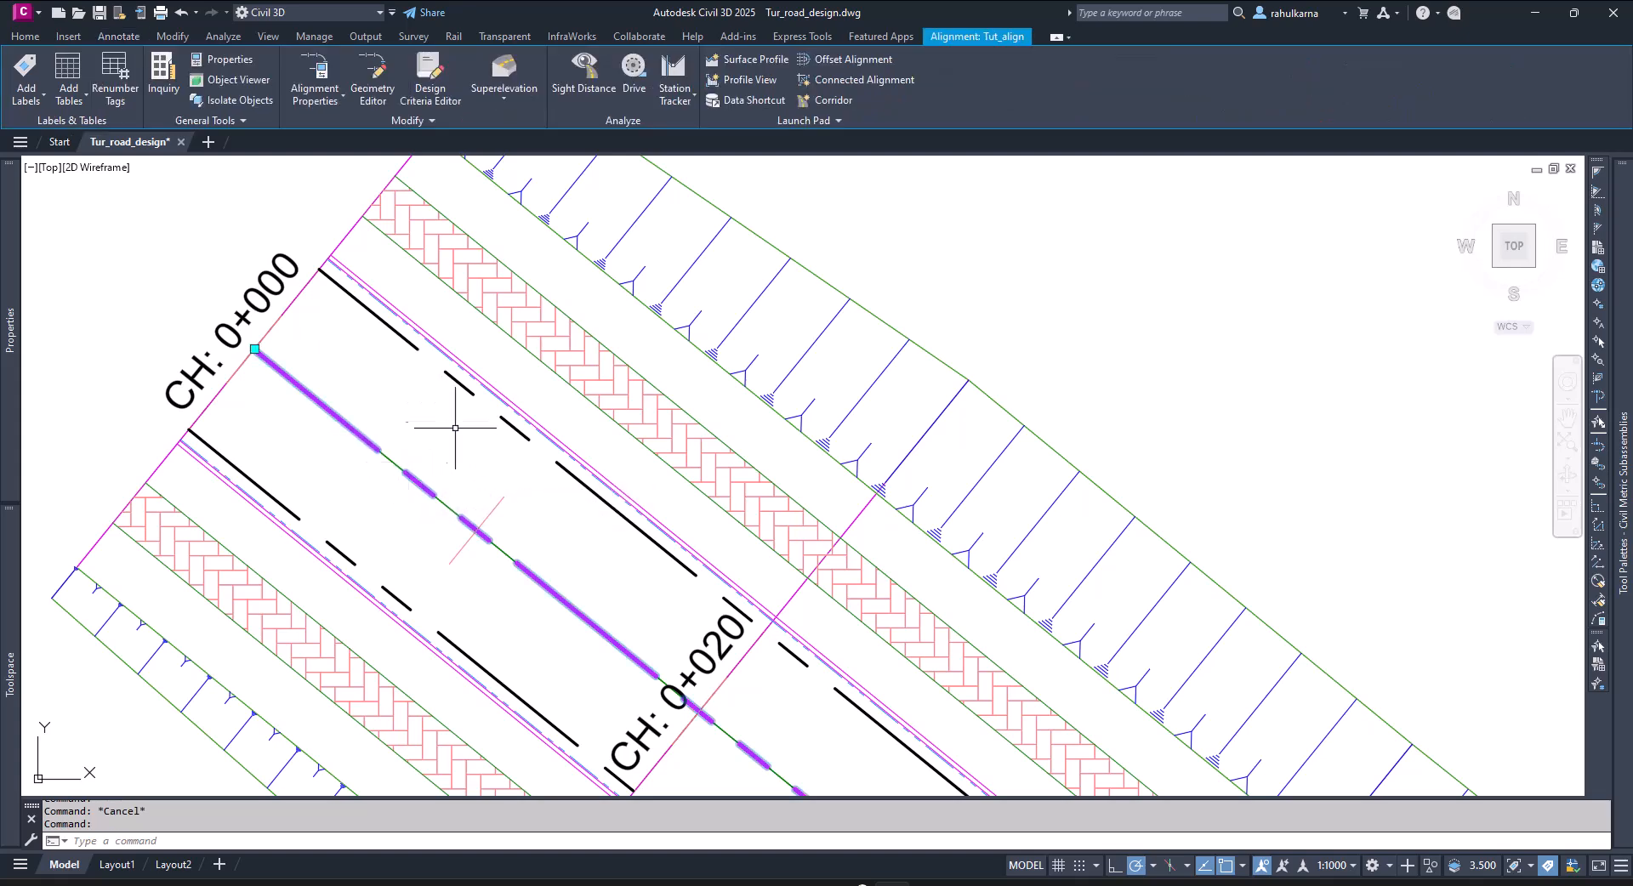
pyautogui.moveTo(459, 430); pyautogui.dragTo(442, 427, button='middle')
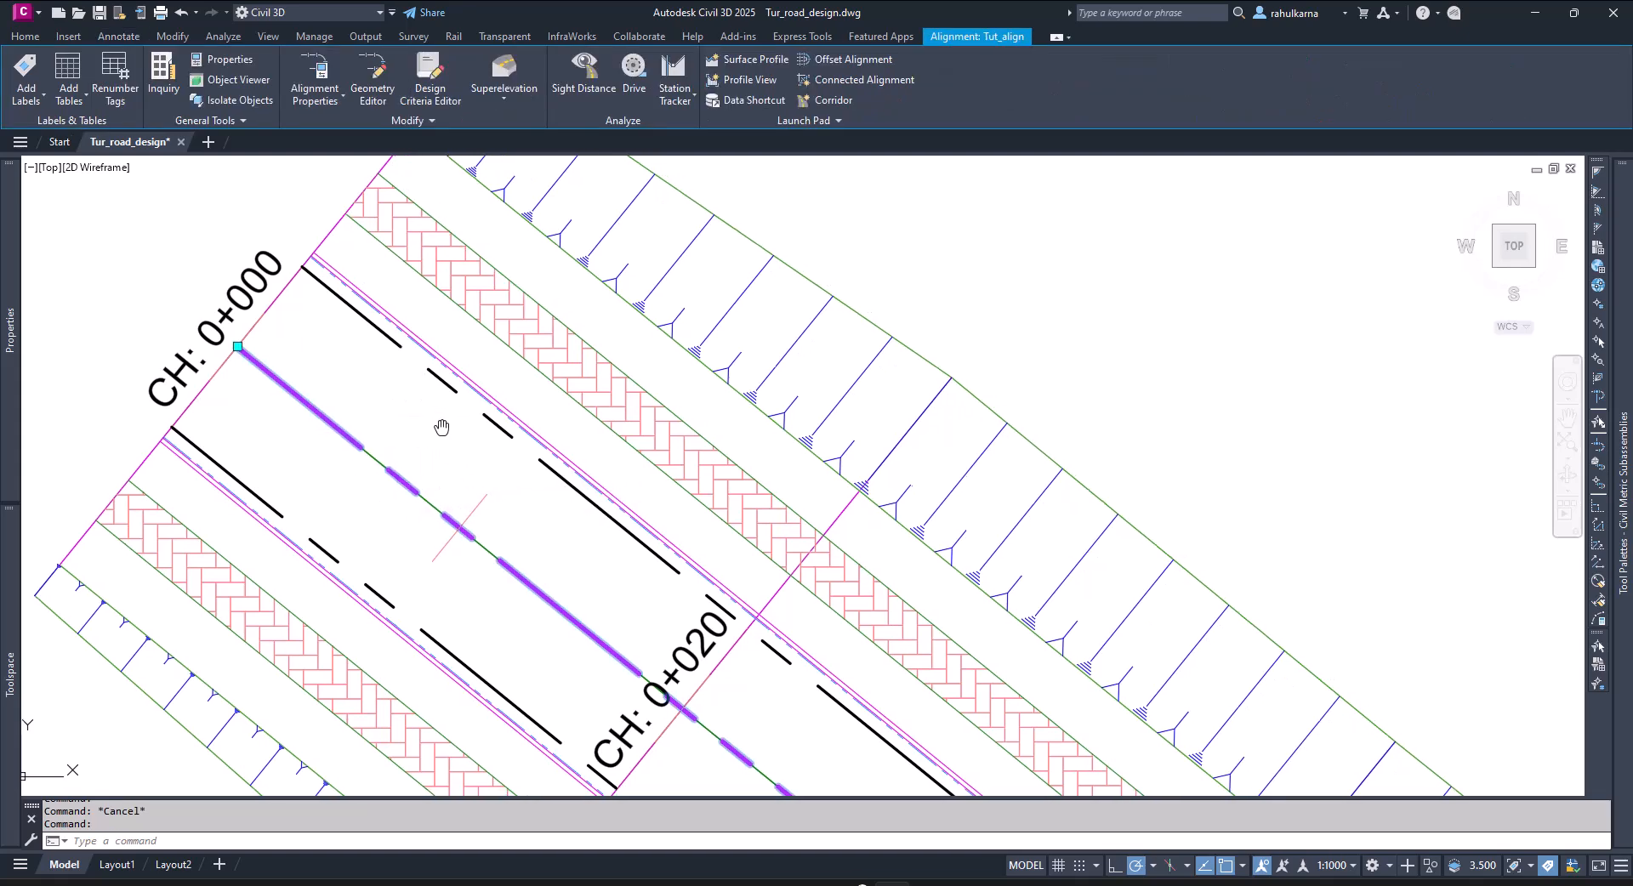
pyautogui.click(524, 88)
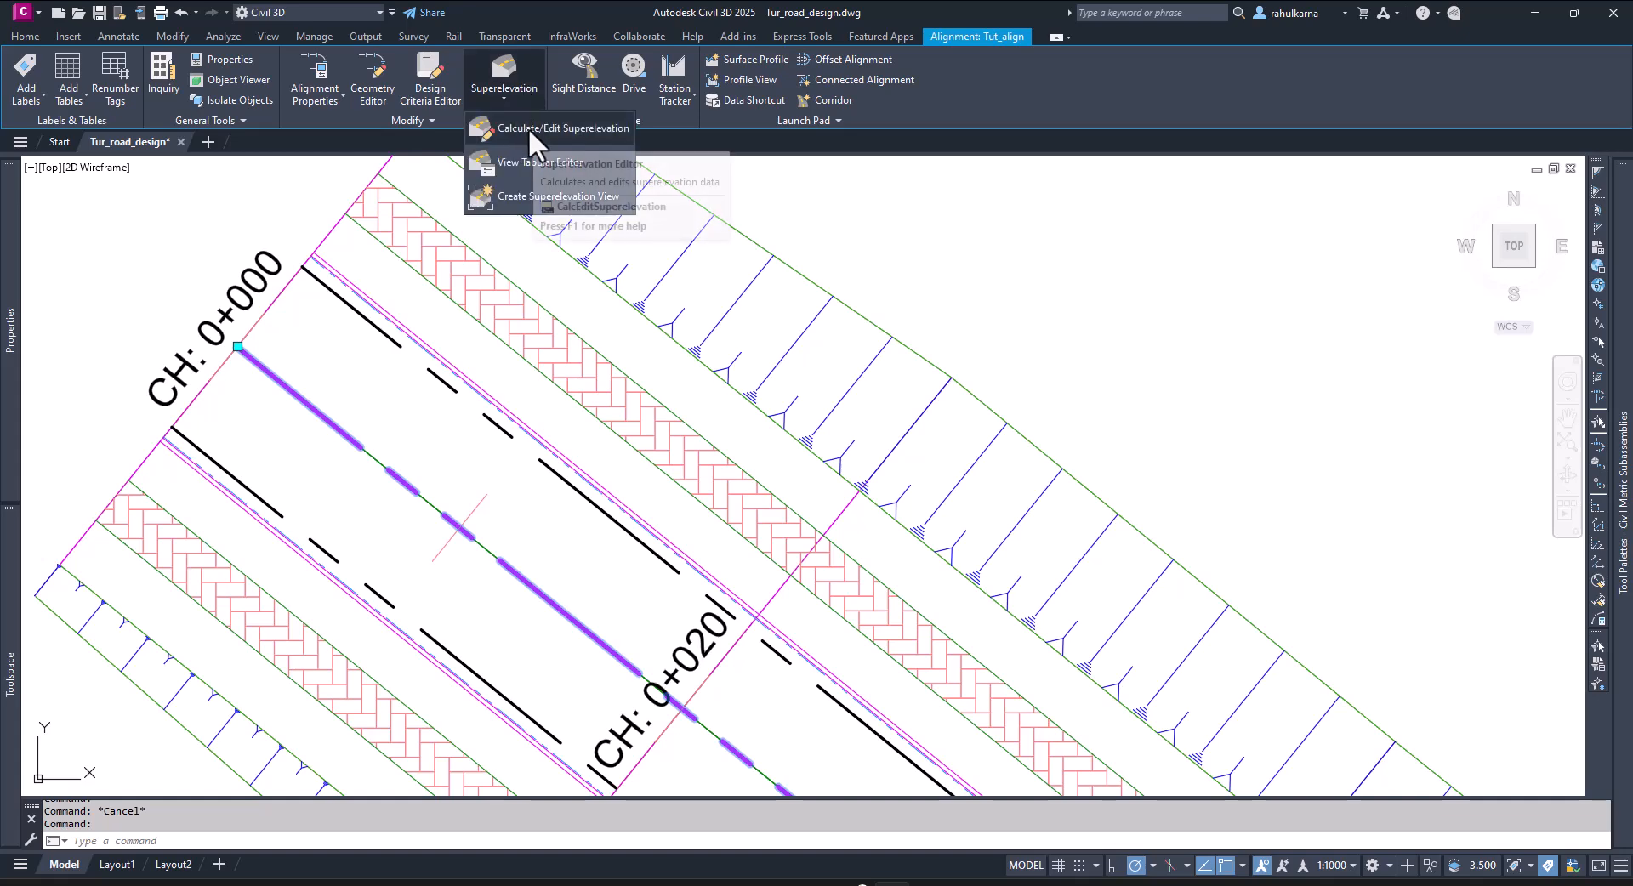
pyautogui.click(528, 127)
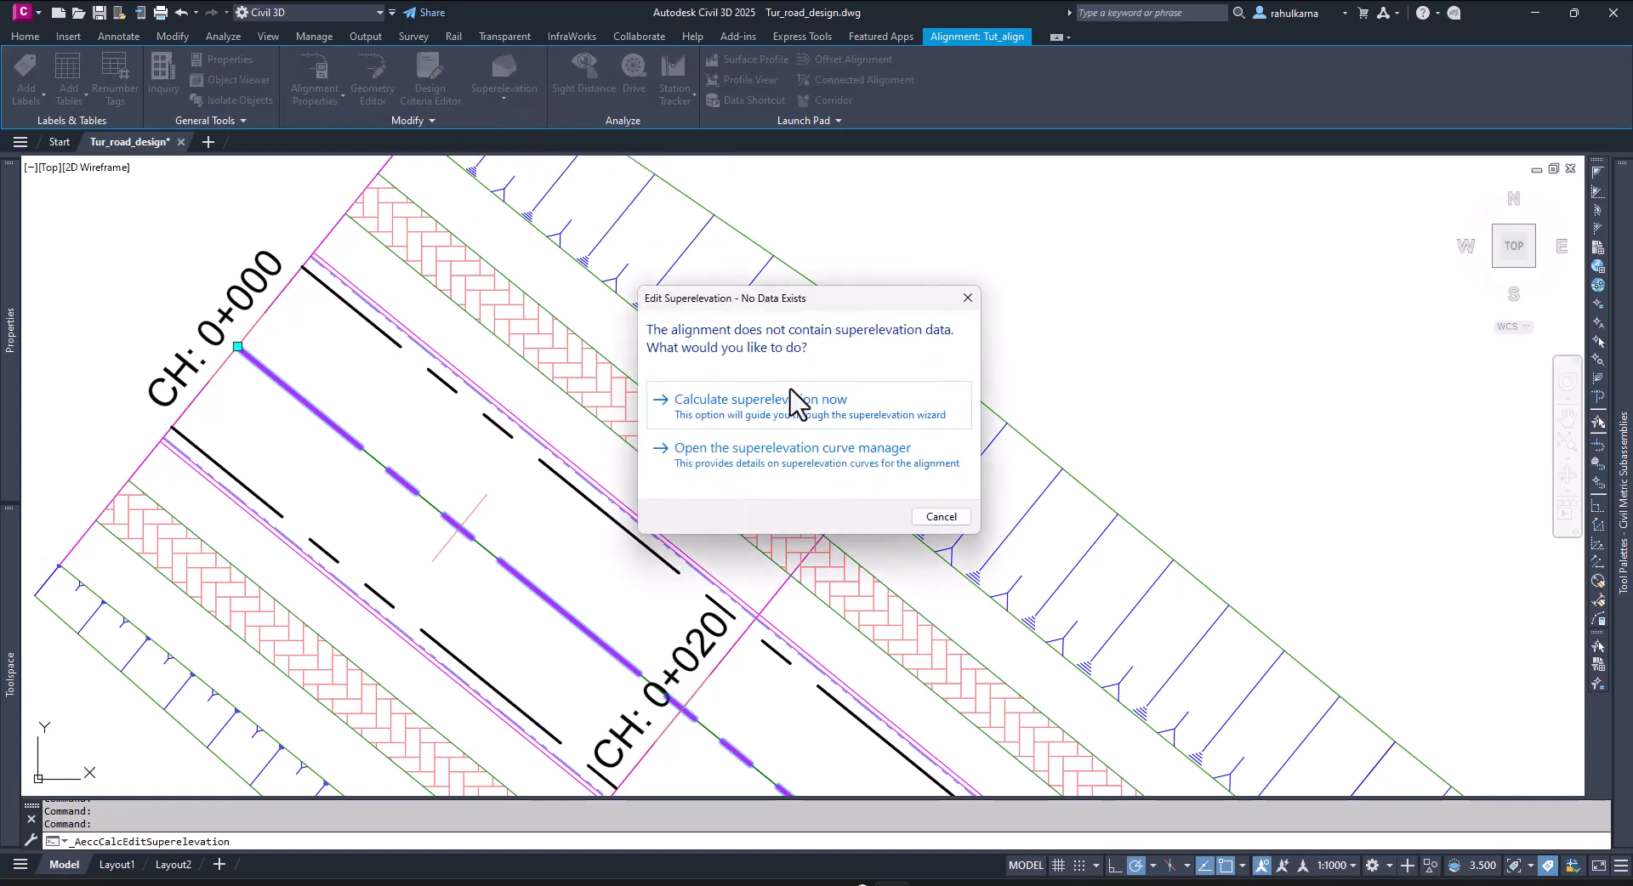
pyautogui.click(798, 402)
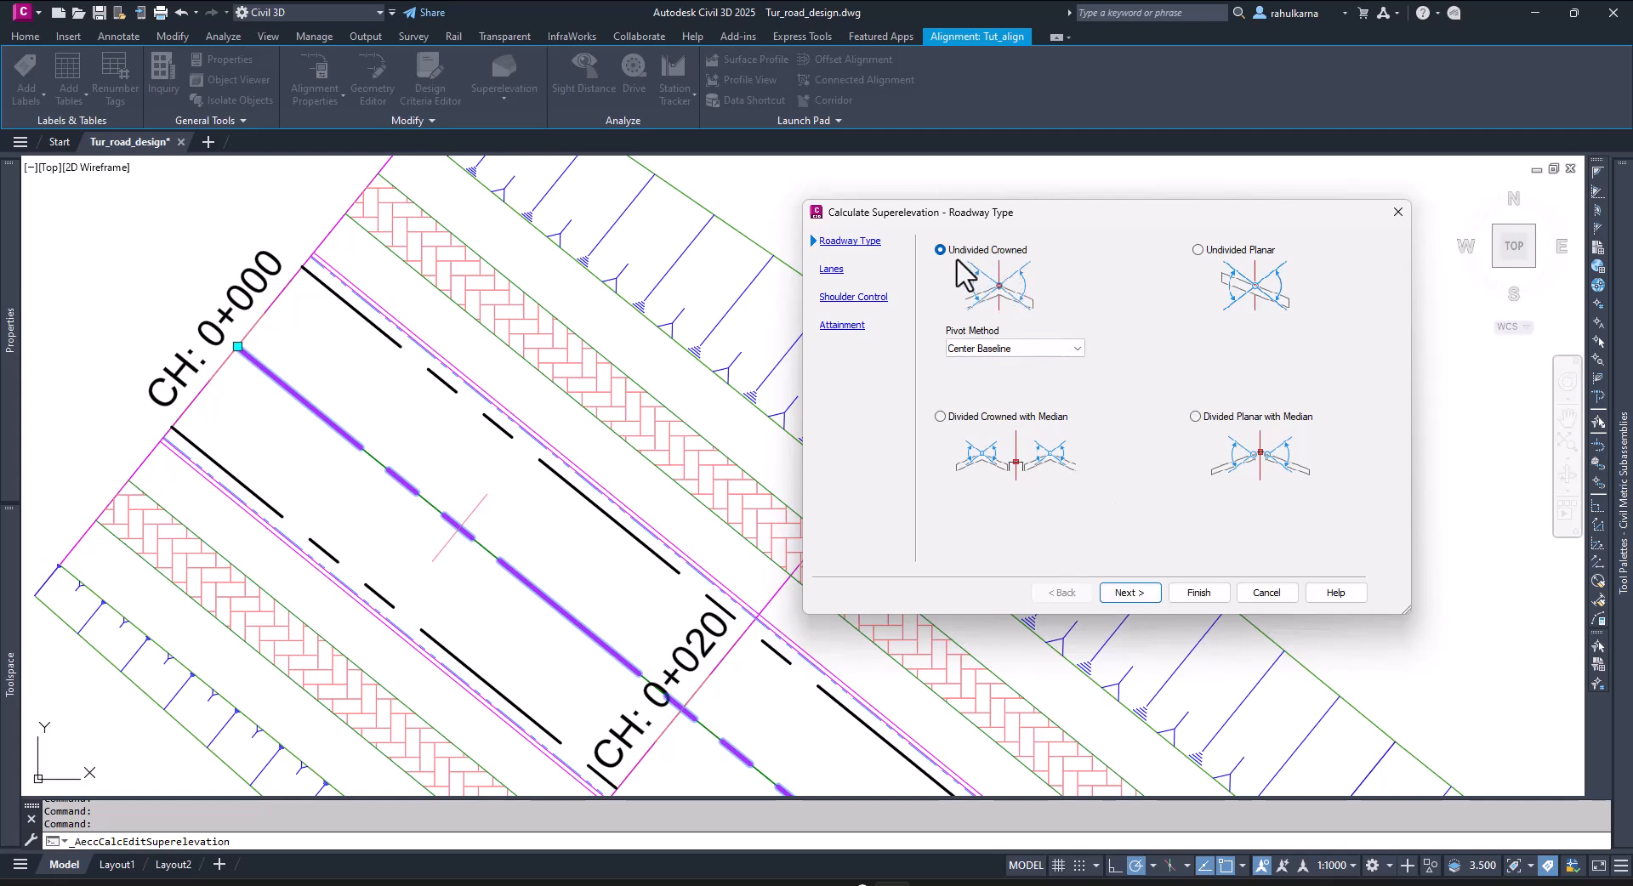
# - Accept the Undivided Crowned roadway type with the Center Baseline pivot, and keep the lanes as a symmetric roadway
pyautogui.click(1131, 592)
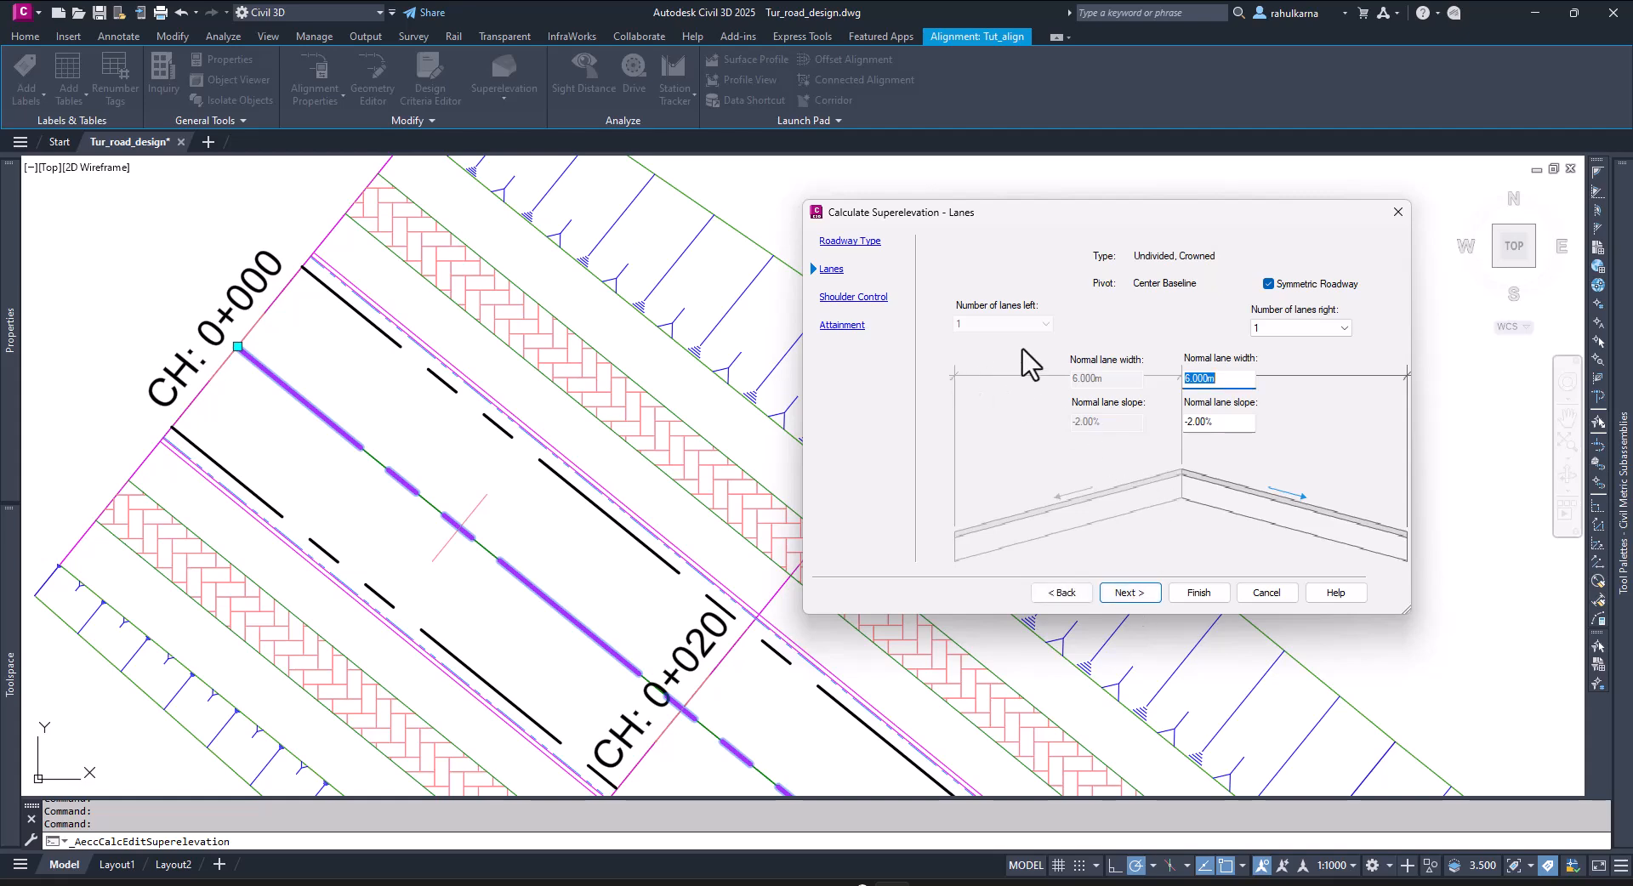
pyautogui.click(1268, 284)
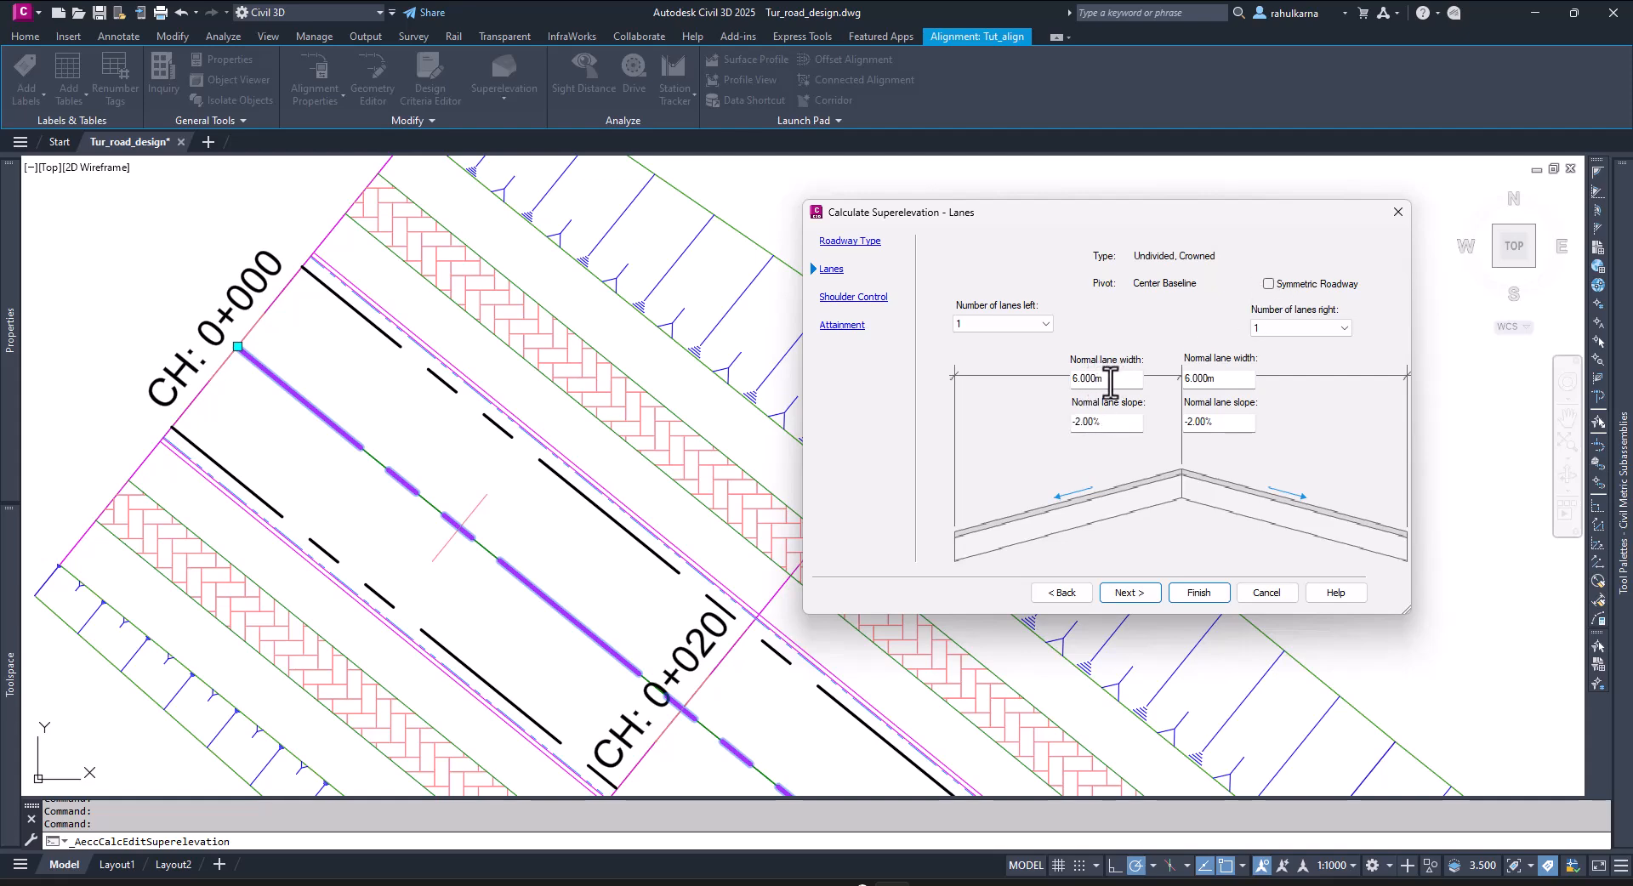
pyautogui.click(1268, 284)
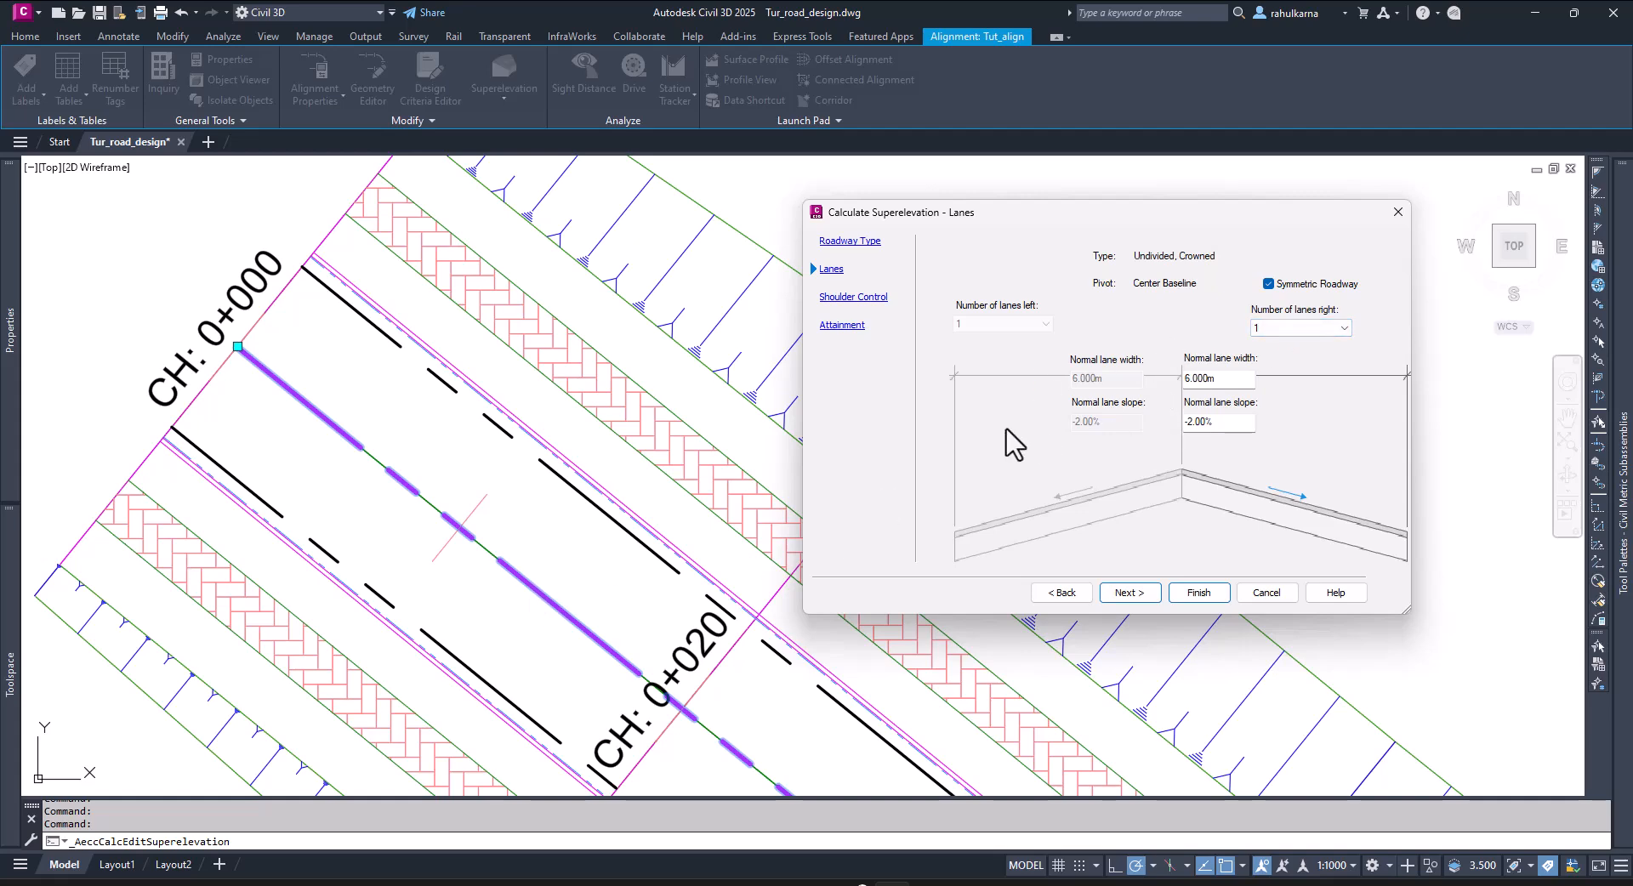
# - Set the right lane's normal width for the symmetric roadway, keep its normal slope at -2.00%, and proceed to the shoulder settings
pyautogui.click(1222, 387)
pyautogui.moveTo(1208, 380); pyautogui.dragTo(1166, 382)
pyautogui.click(1217, 422)
pyautogui.click(1131, 594)
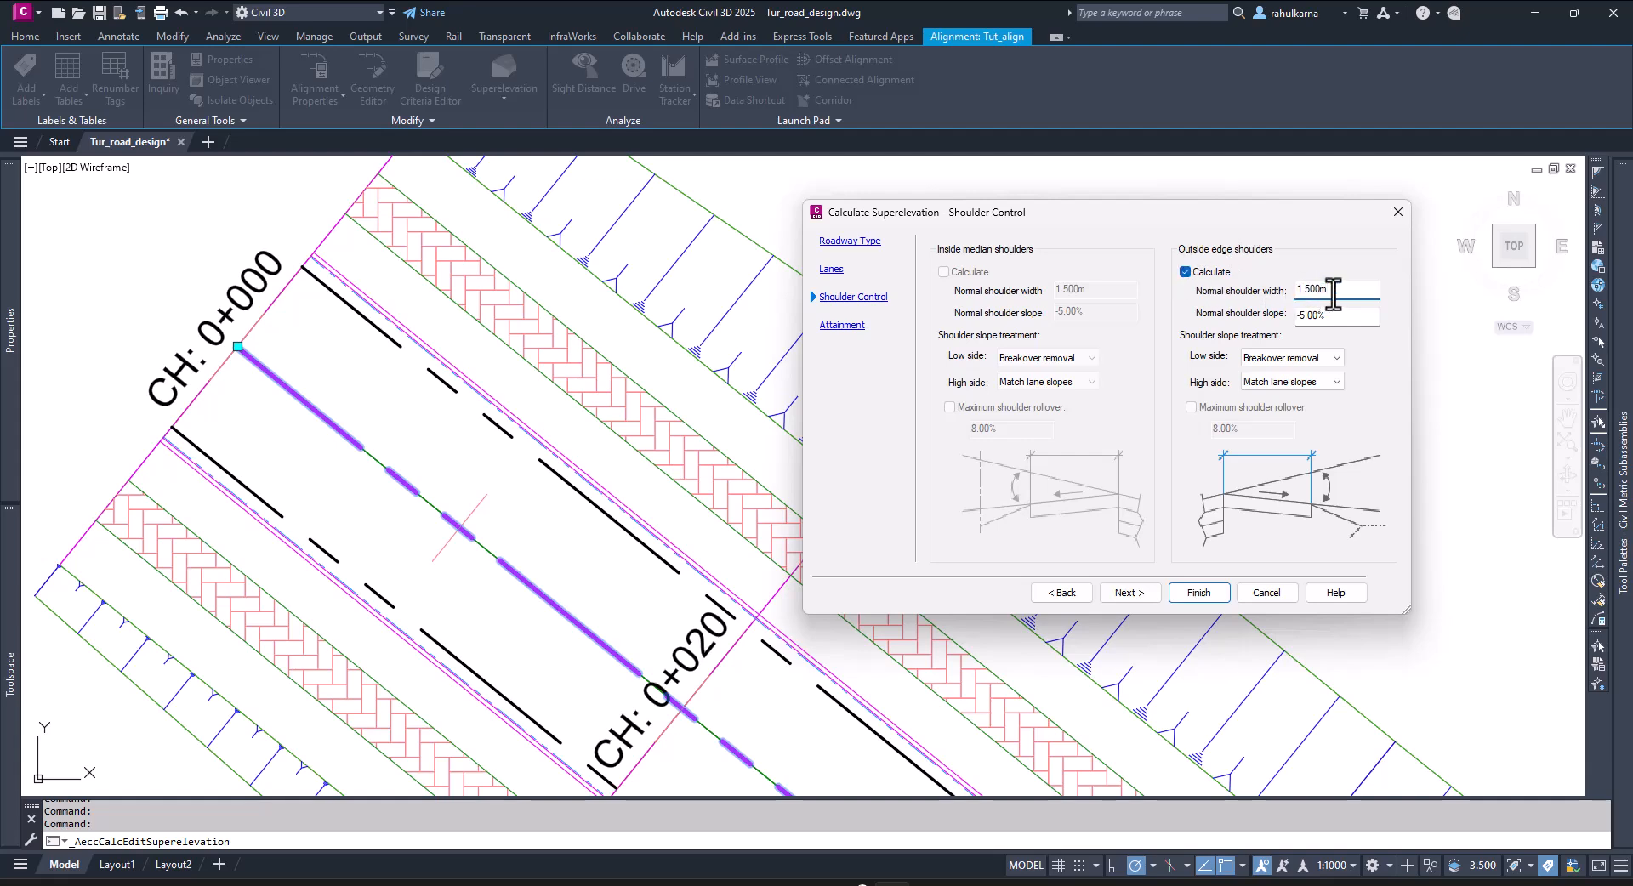
# - Set the outside edge shoulders' normal width to 0.000 m, keep their slope at -5.00%, and proceed to the attainment settings
pyautogui.moveTo(1318, 290); pyautogui.dragTo(1299, 293)
pyautogui.moveTo(1337, 317); pyautogui.dragTo(1304, 317)
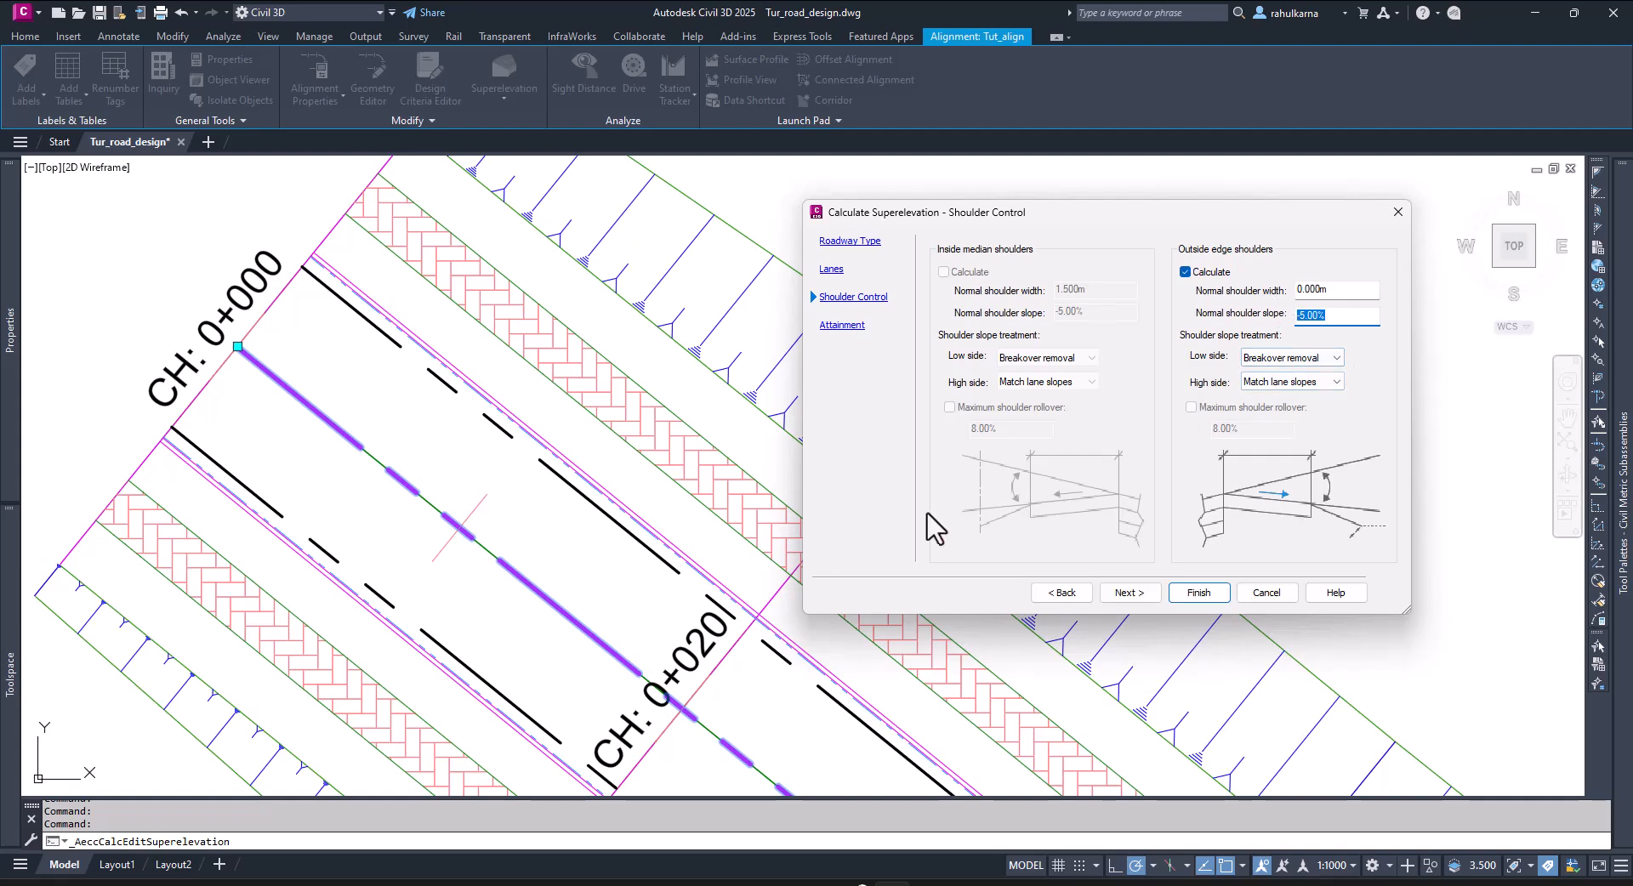
pyautogui.click(1128, 593)
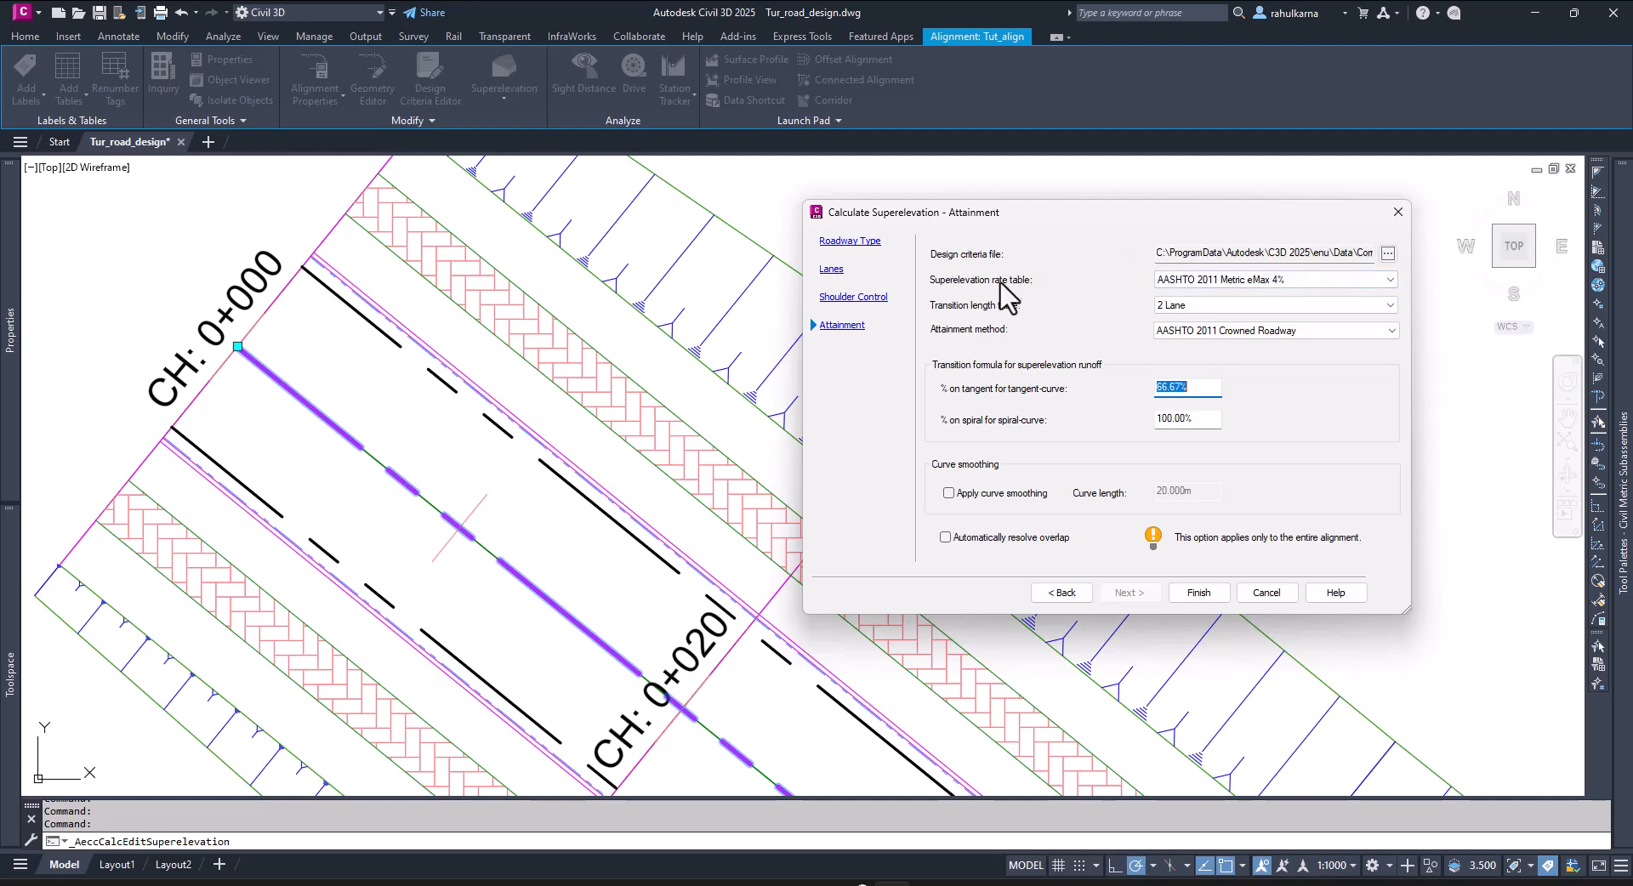
# - Keep the current design criteria file and set the superelevation rate table to AASHTO 2011 Metric eMax 6%
pyautogui.click(1224, 279)
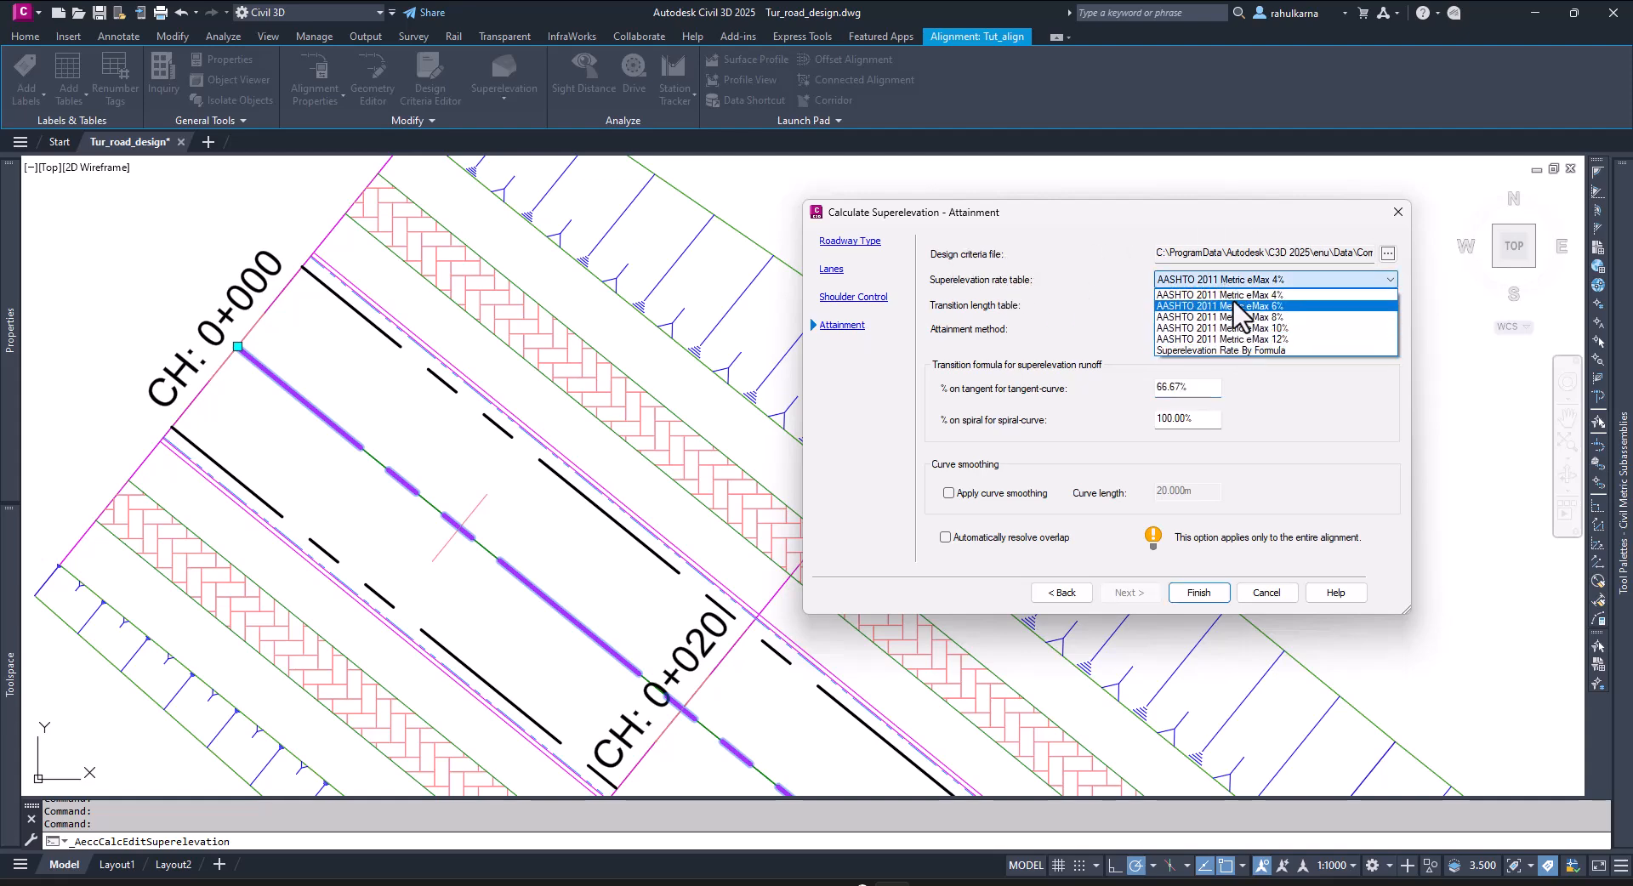
pyautogui.click(1305, 417)
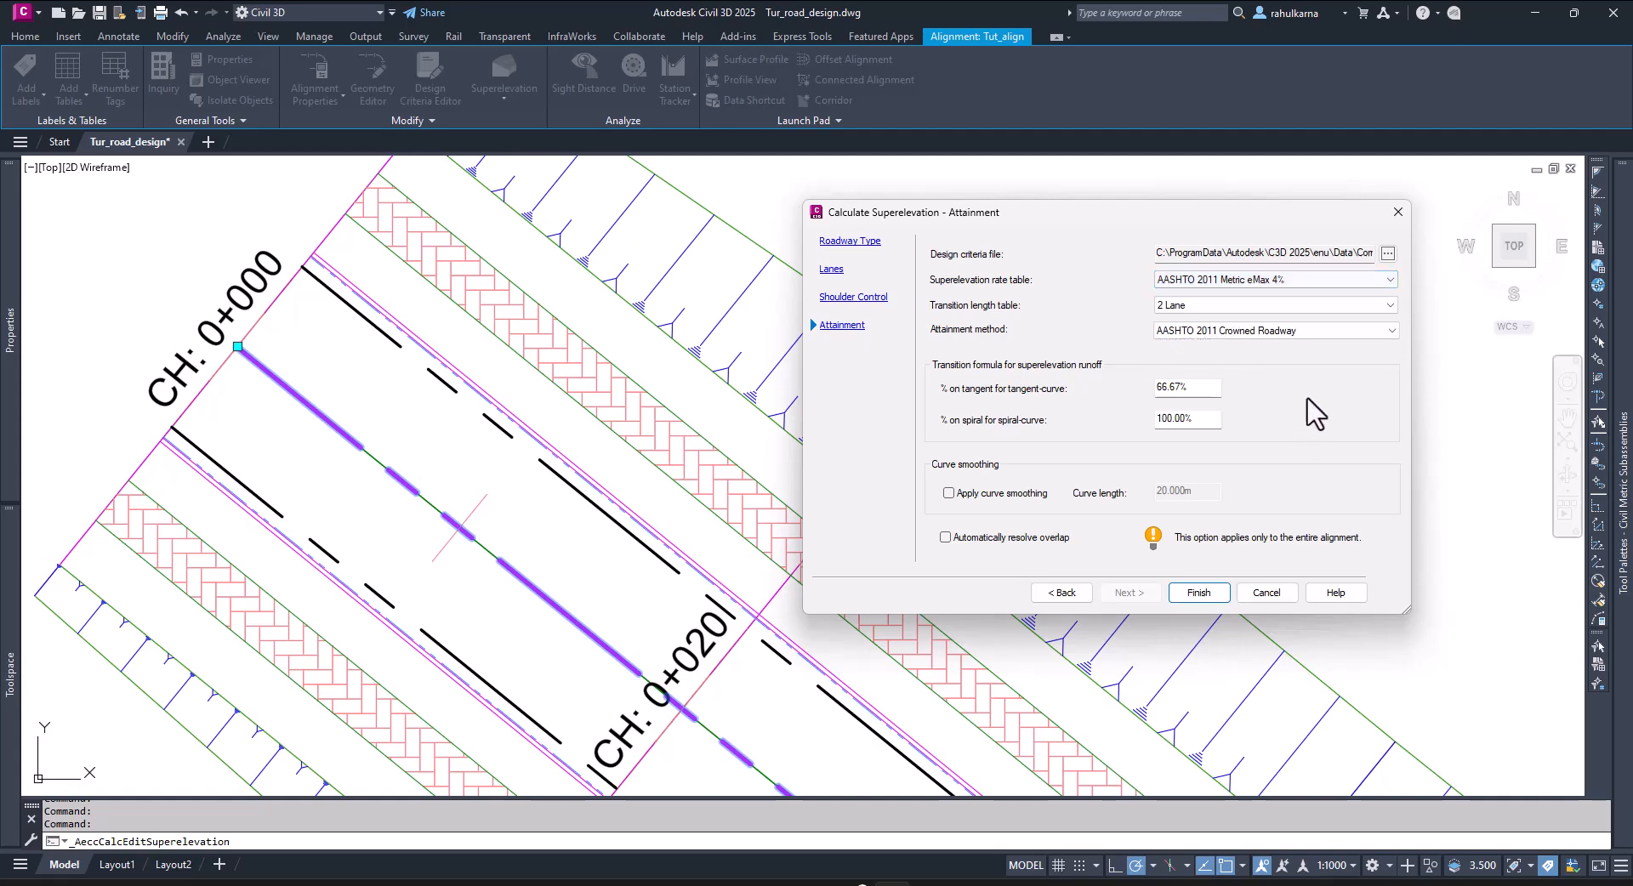
pyautogui.click(1387, 253)
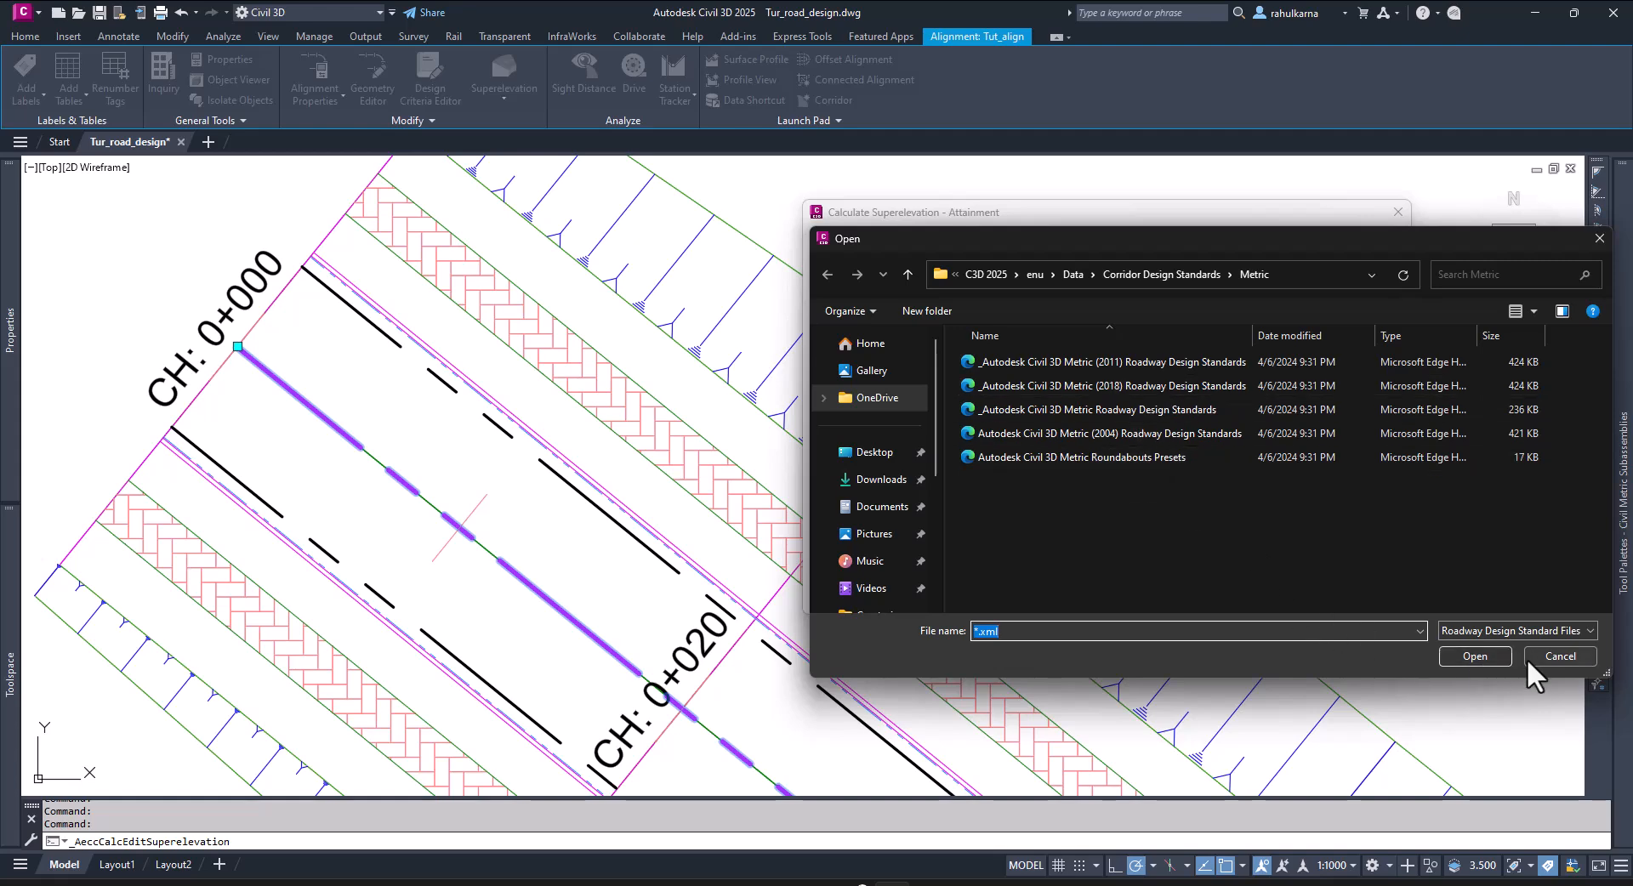
pyautogui.click(1548, 656)
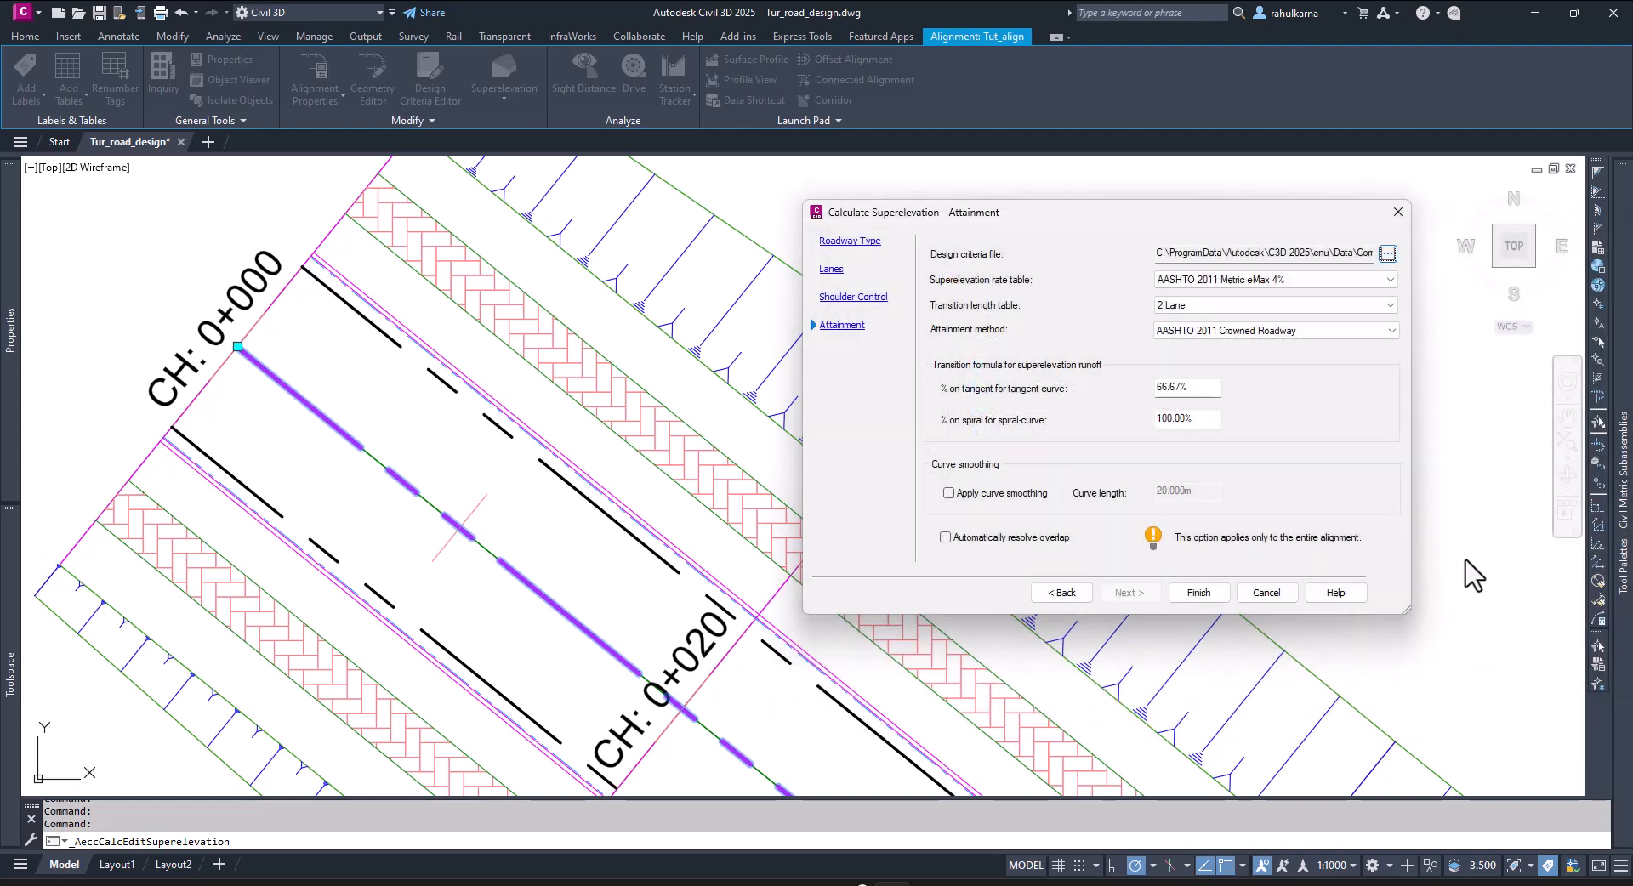
pyautogui.click(1273, 279)
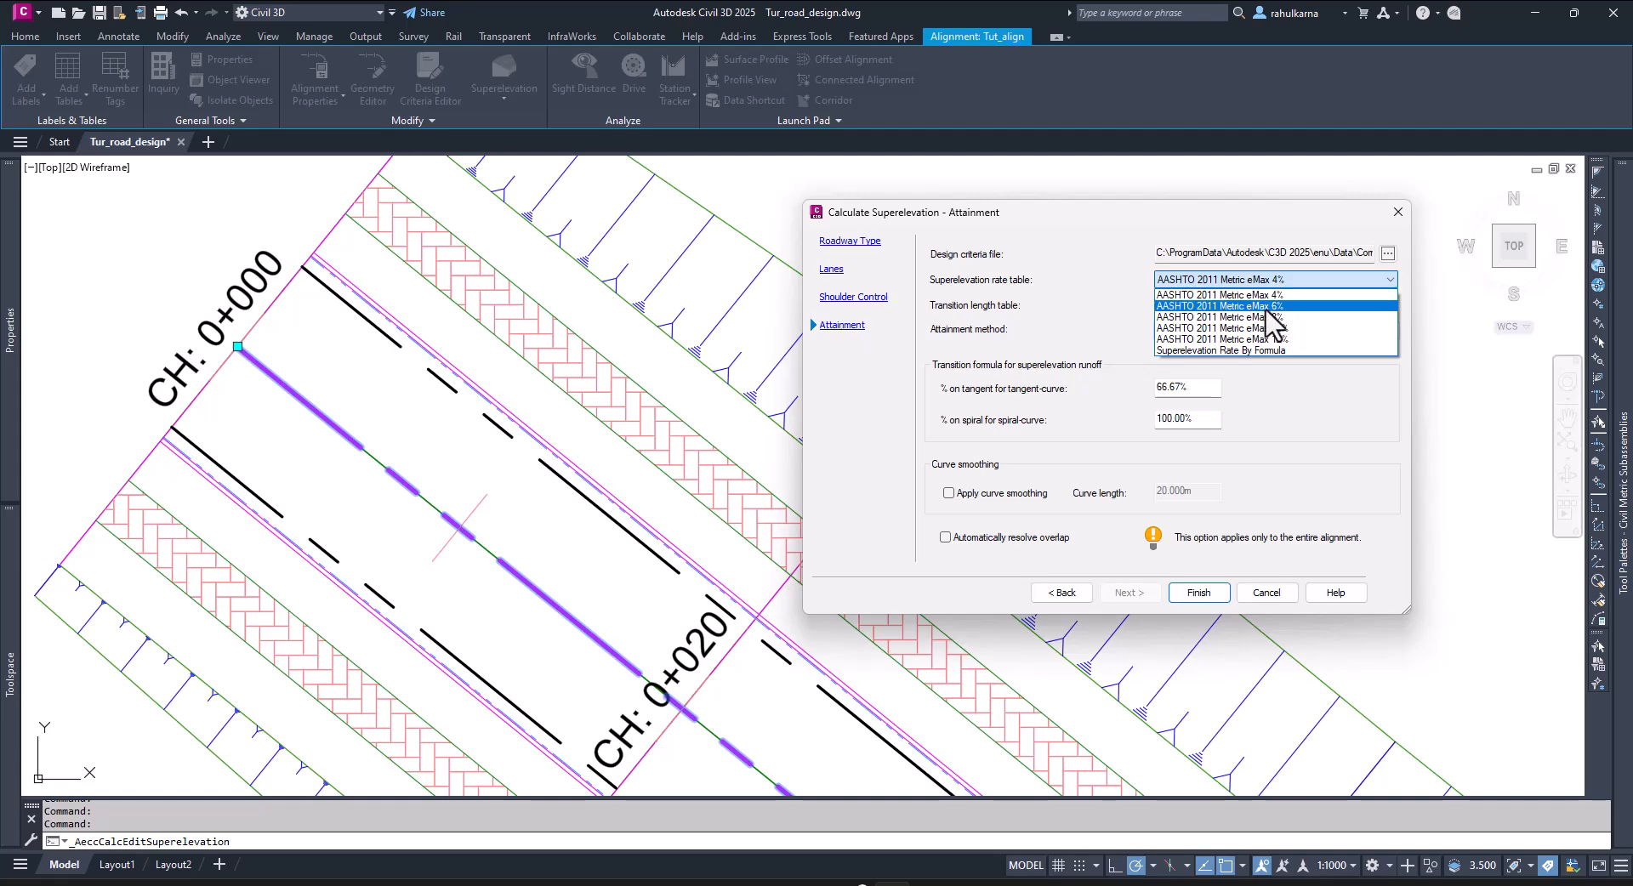
pyautogui.click(1266, 307)
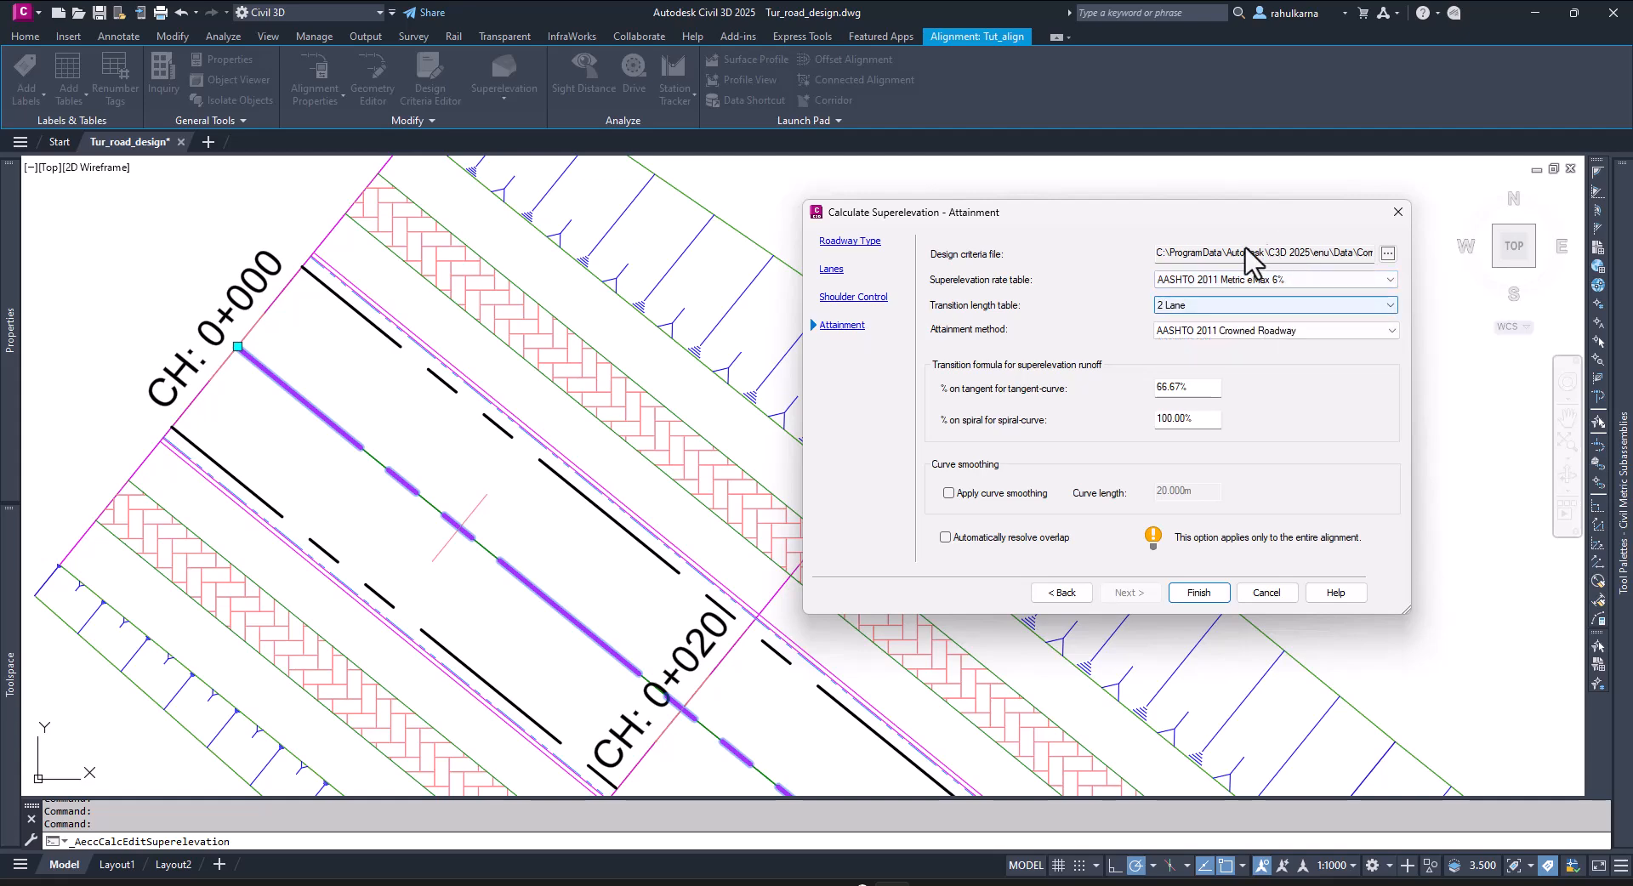
# - Keep the 2 Lane transition length table and the AASHTO 2011 Crowned Roadway attainment method, and finish the superelevation calculation
pyautogui.click(1230, 306)
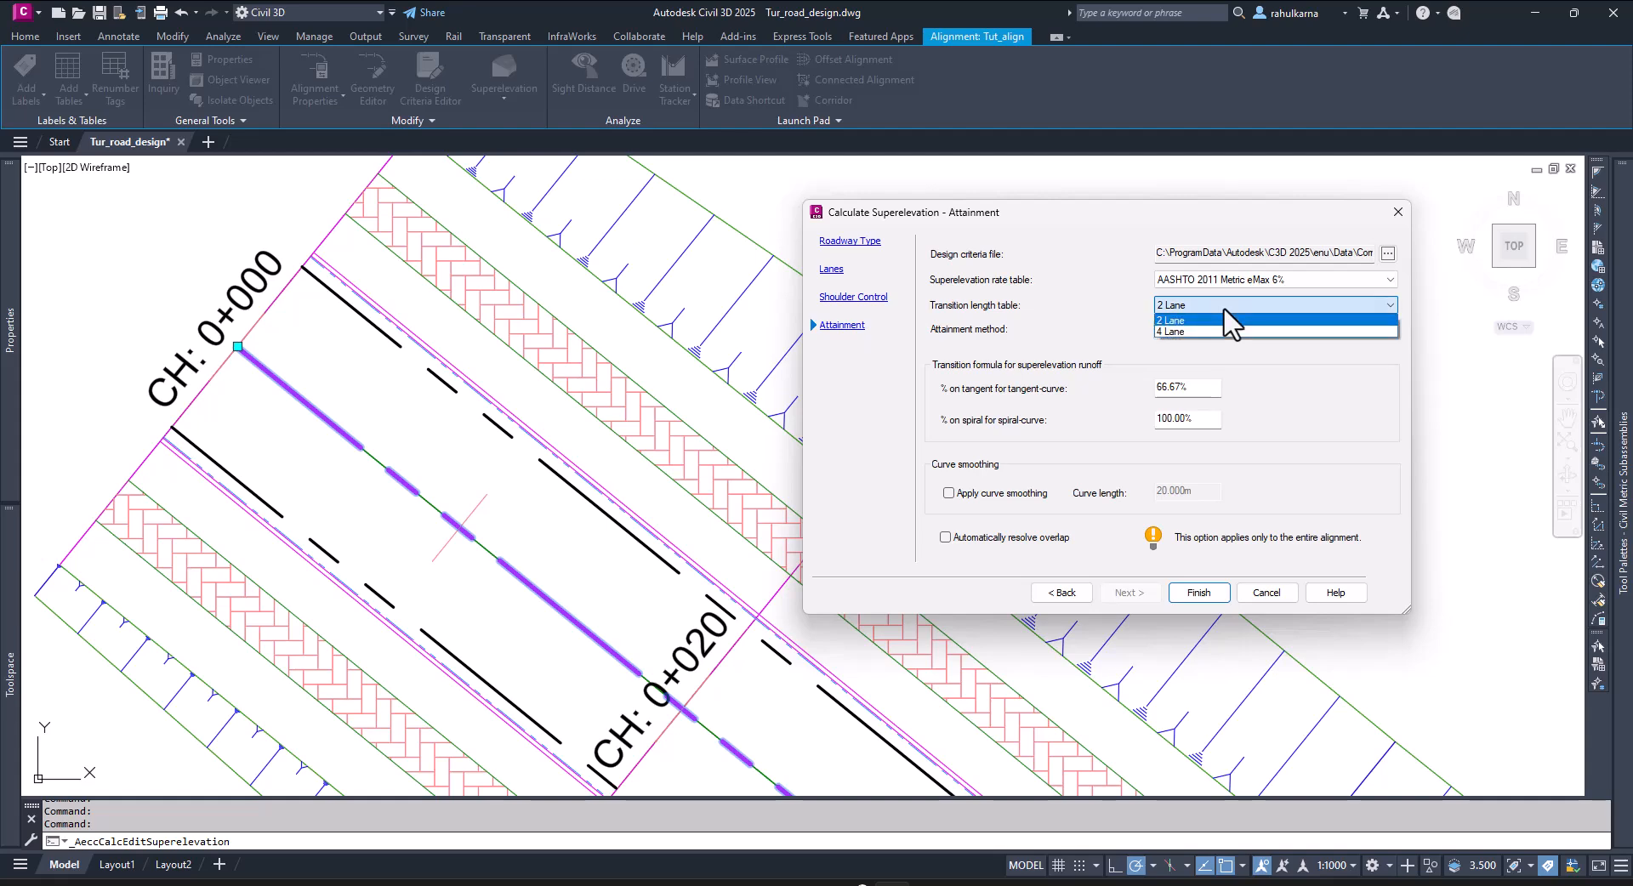
pyautogui.click(1225, 311)
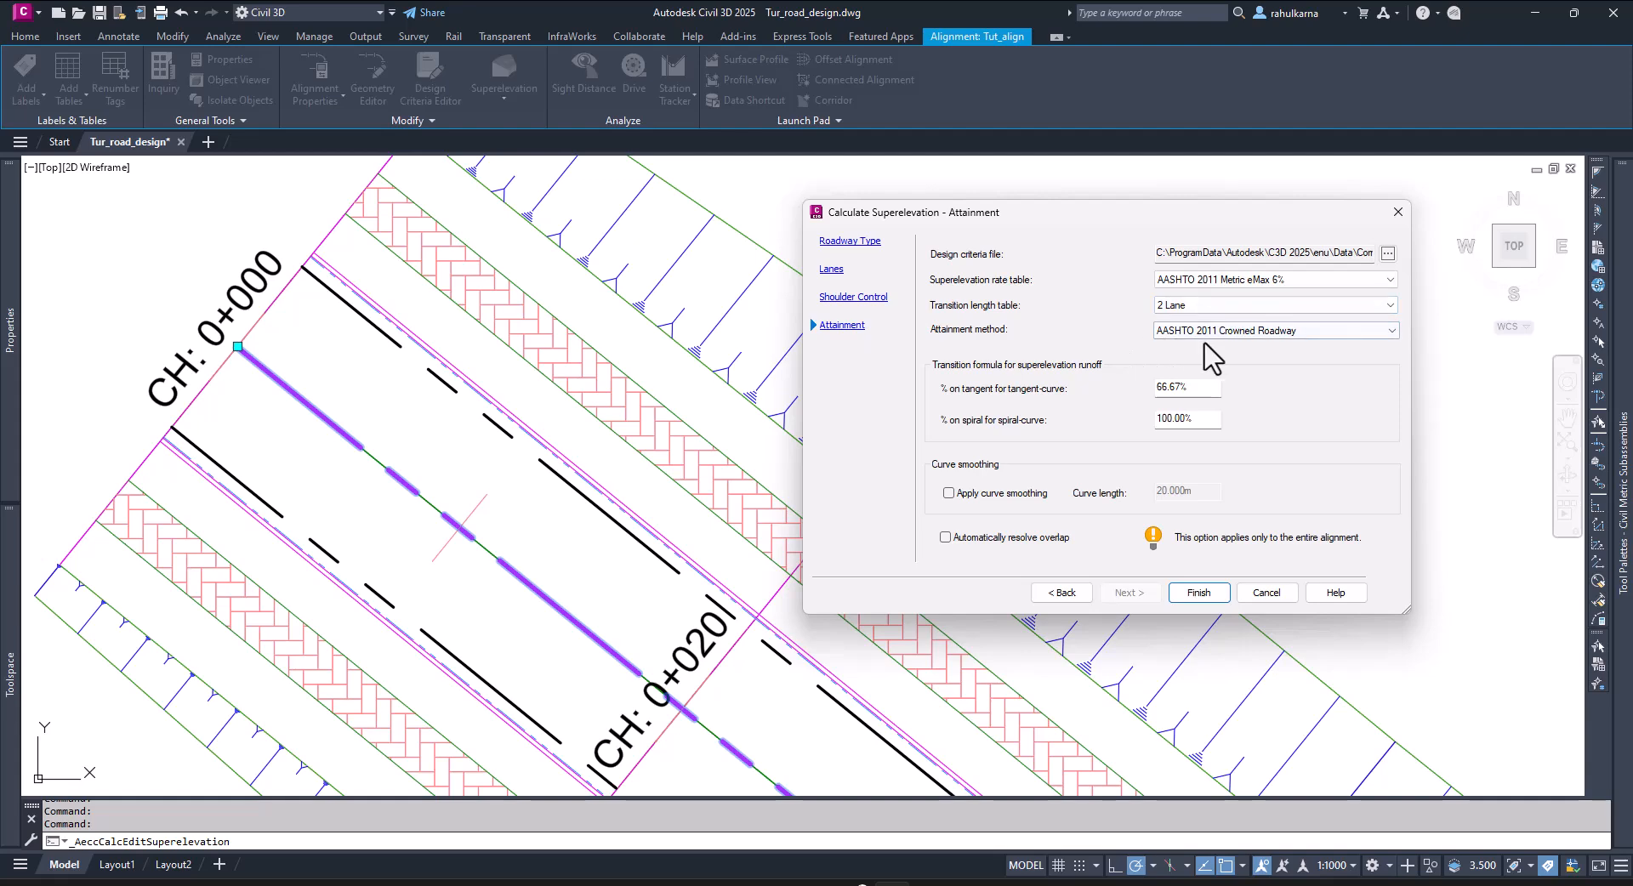
pyautogui.click(1254, 333)
pyautogui.click(1246, 344)
pyautogui.click(1183, 390)
pyautogui.click(1191, 419)
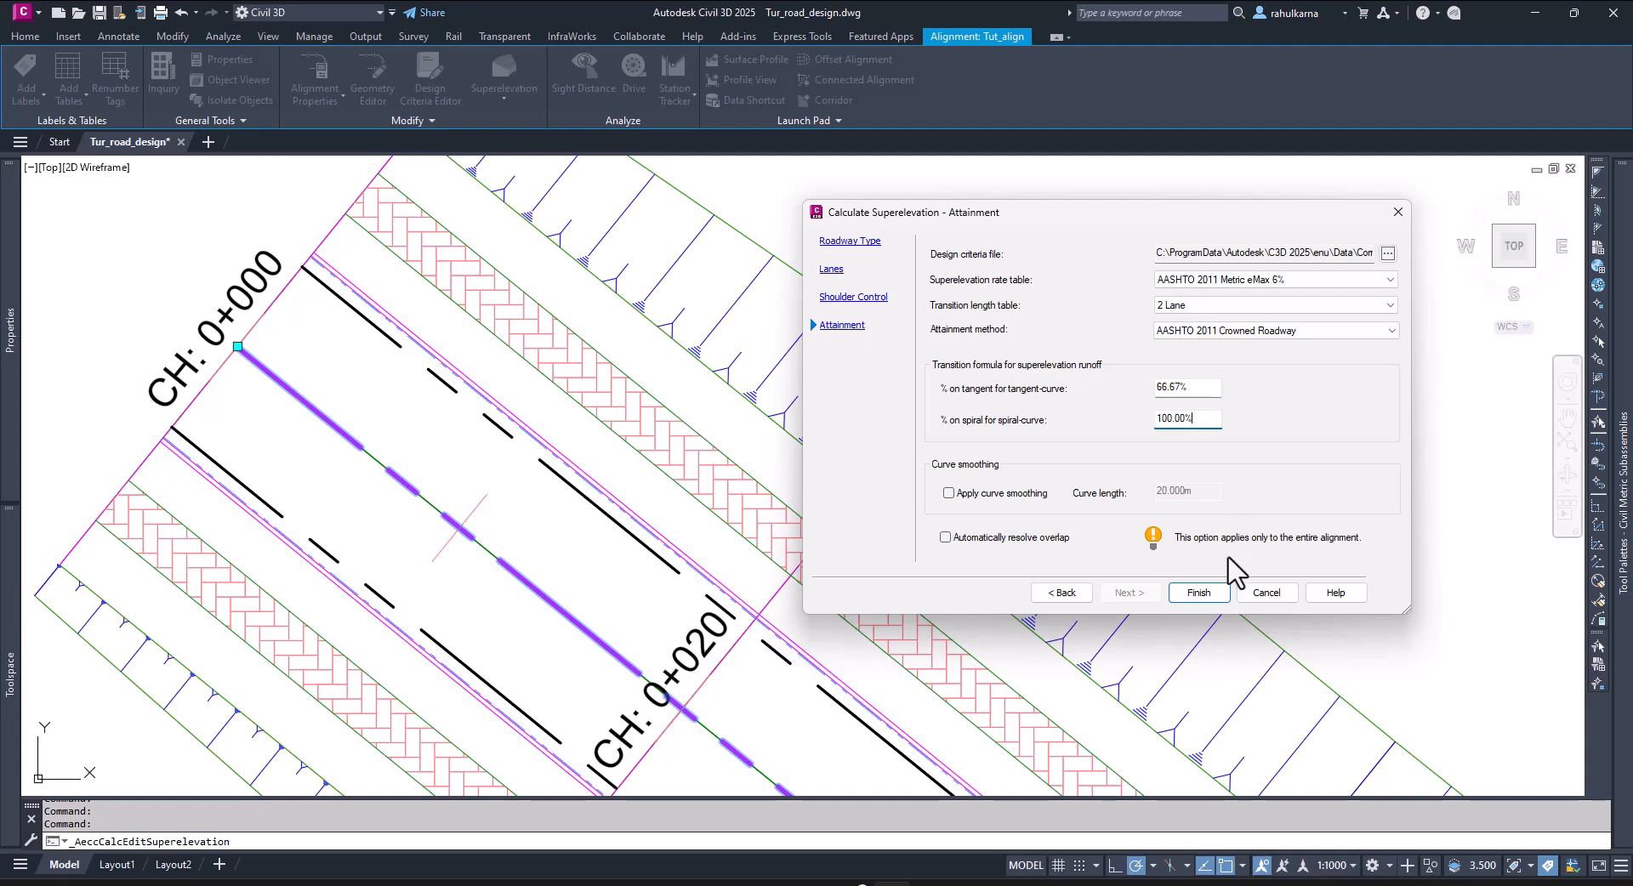
pyautogui.click(1200, 592)
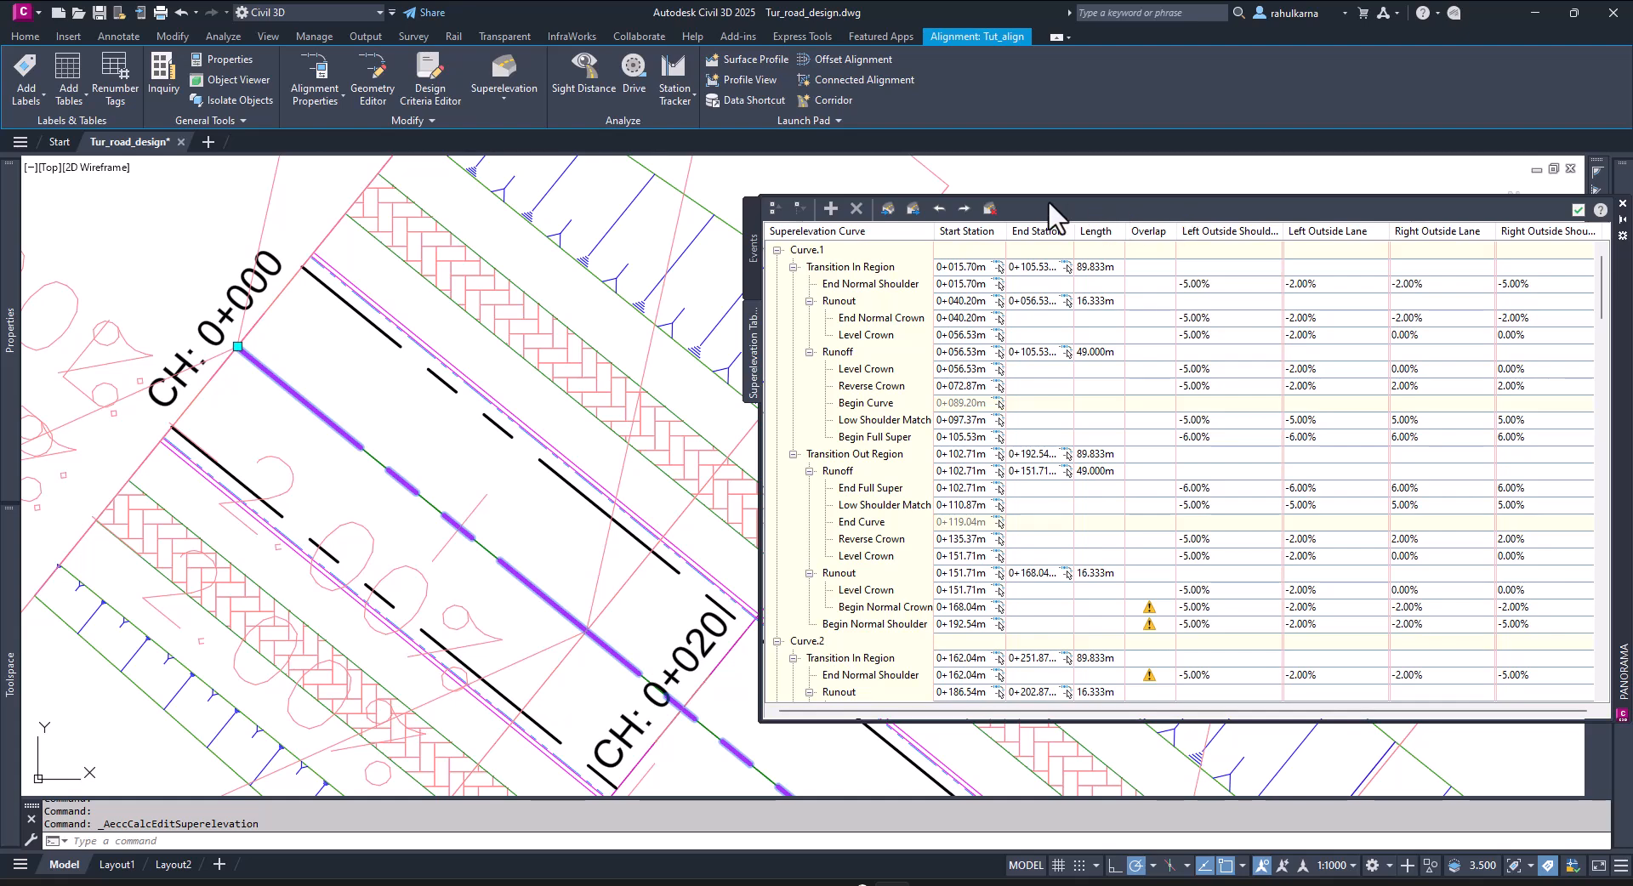
# - Examine the calculation's event warnings and the superelevation table of all curves, especially the overlap flags between Curve.1 and Curve.2
pyautogui.click(749, 224)
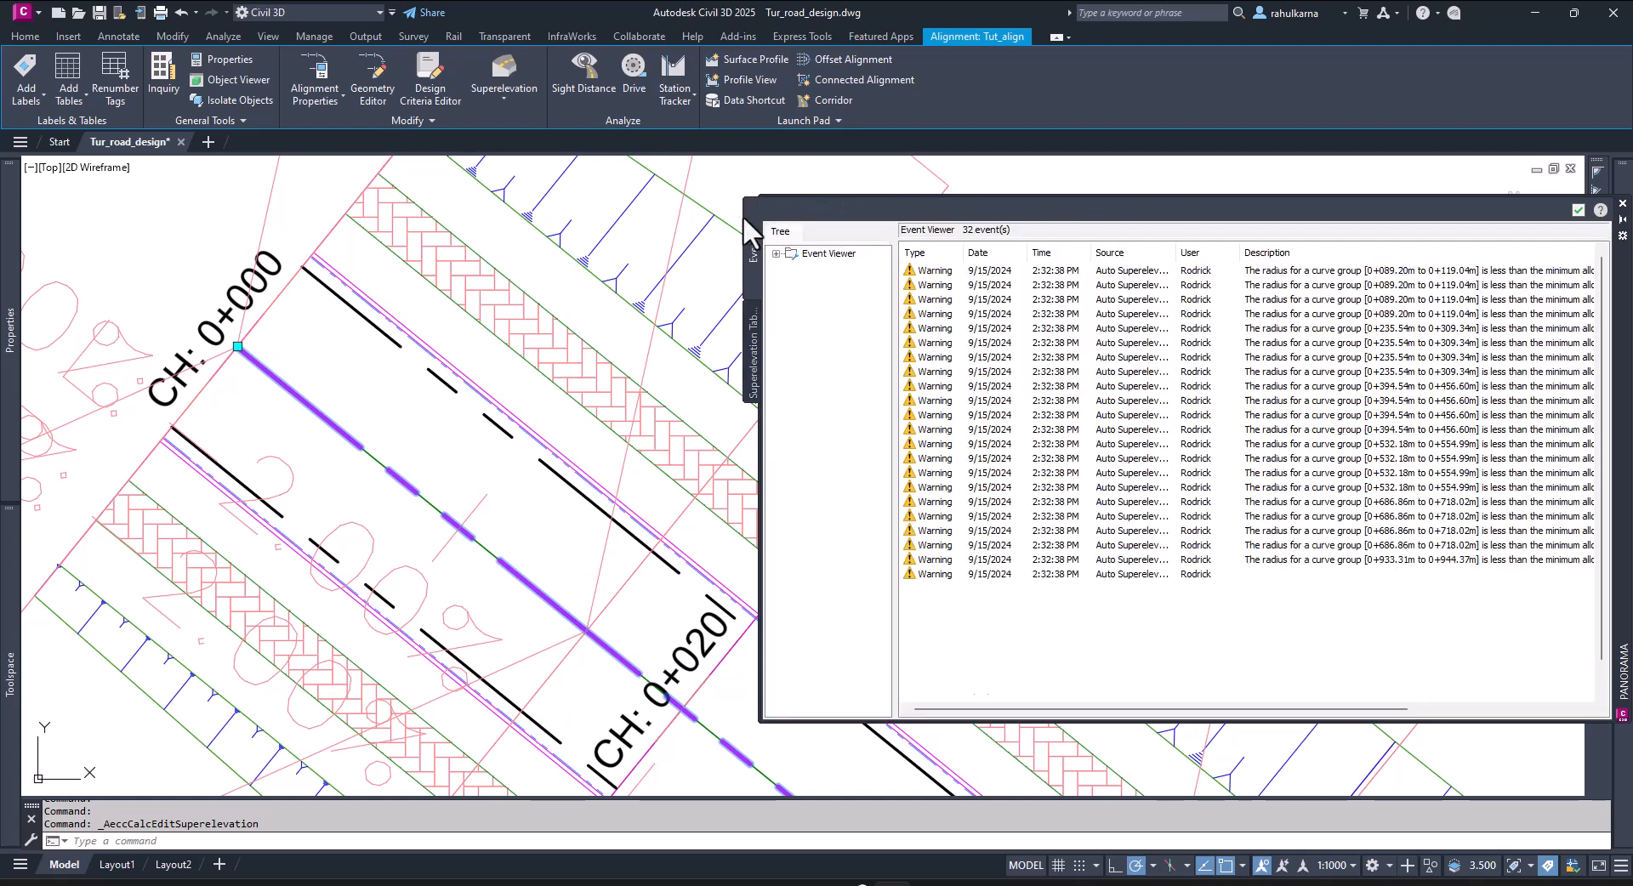
pyautogui.click(755, 349)
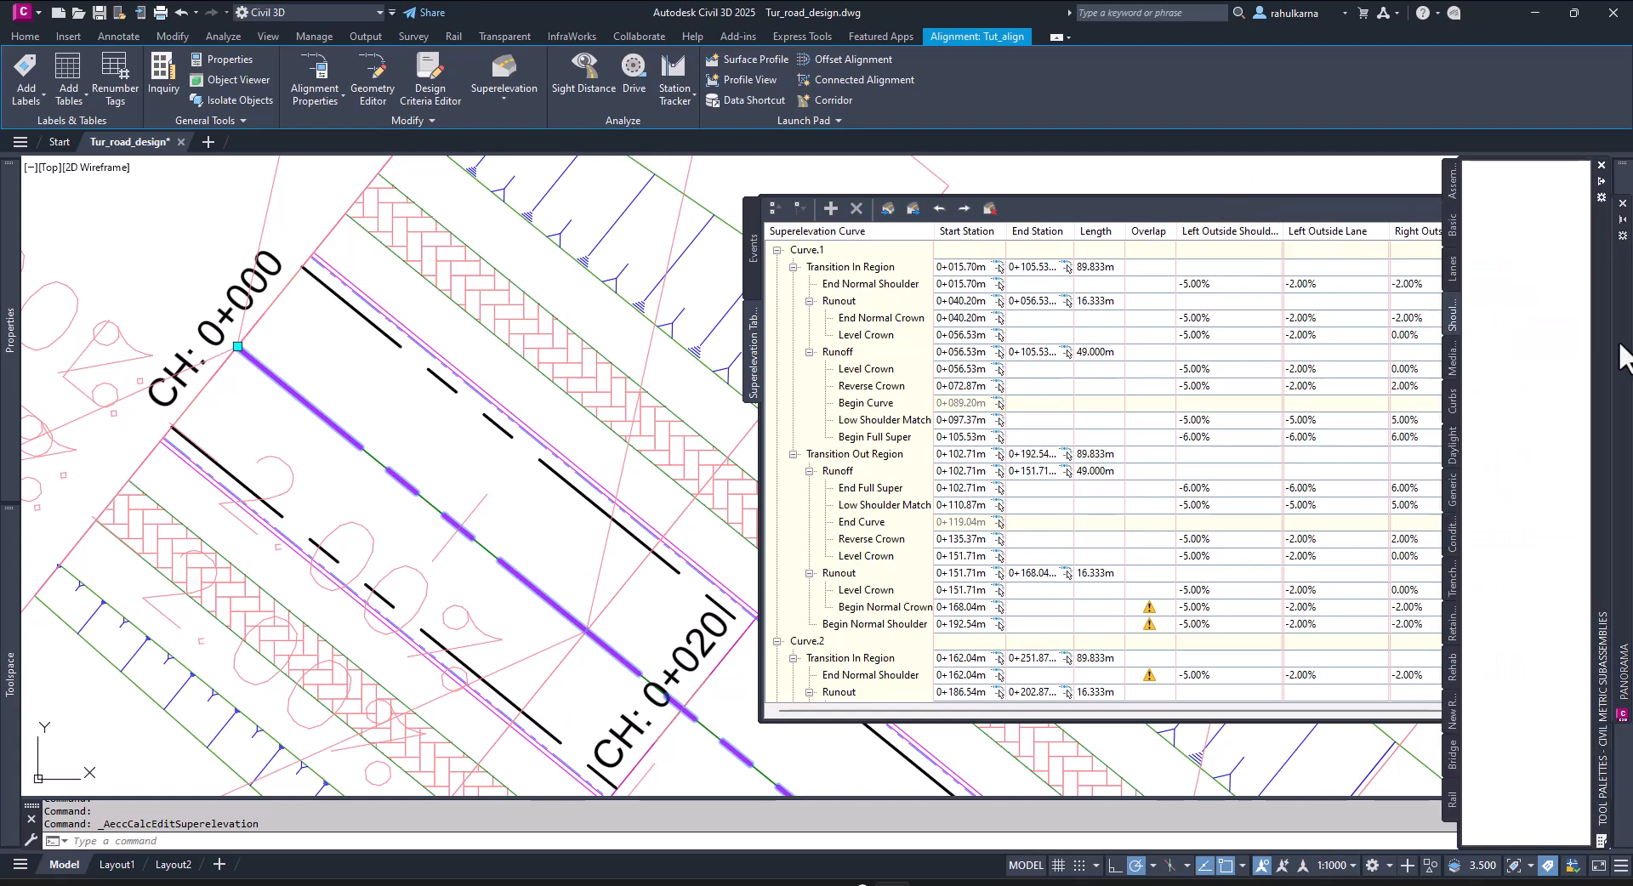
pyautogui.moveTo(1615, 368); pyautogui.dragTo(1461, 340)
pyautogui.scroll(-3, 1463, 340)
pyautogui.scroll(-15, 1220, 442)
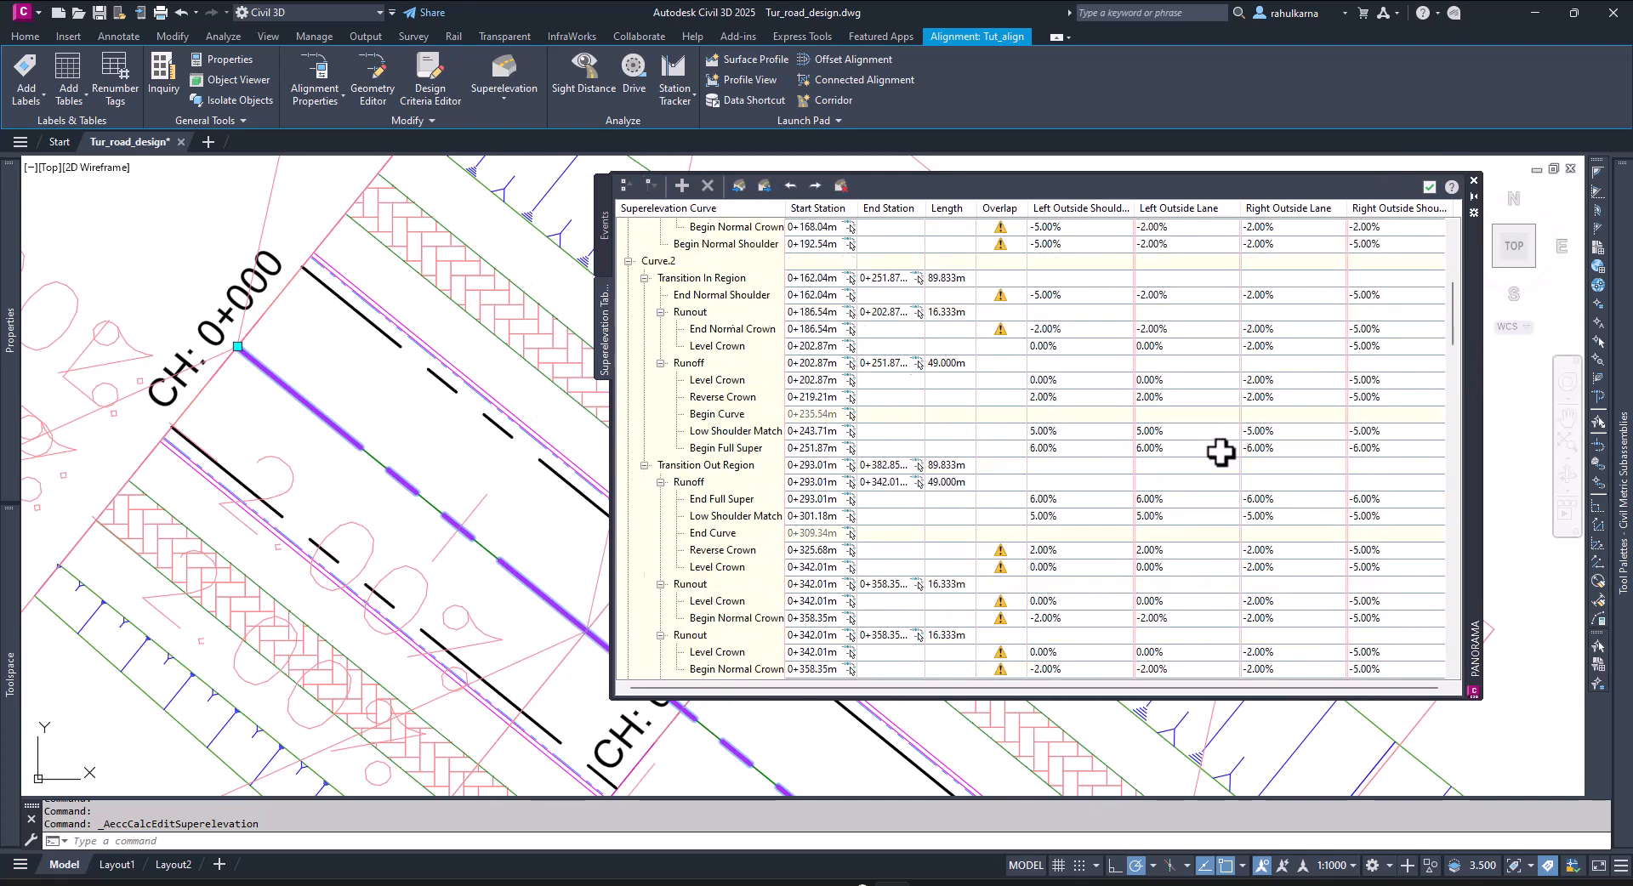
pyautogui.scroll(-20, 1220, 460)
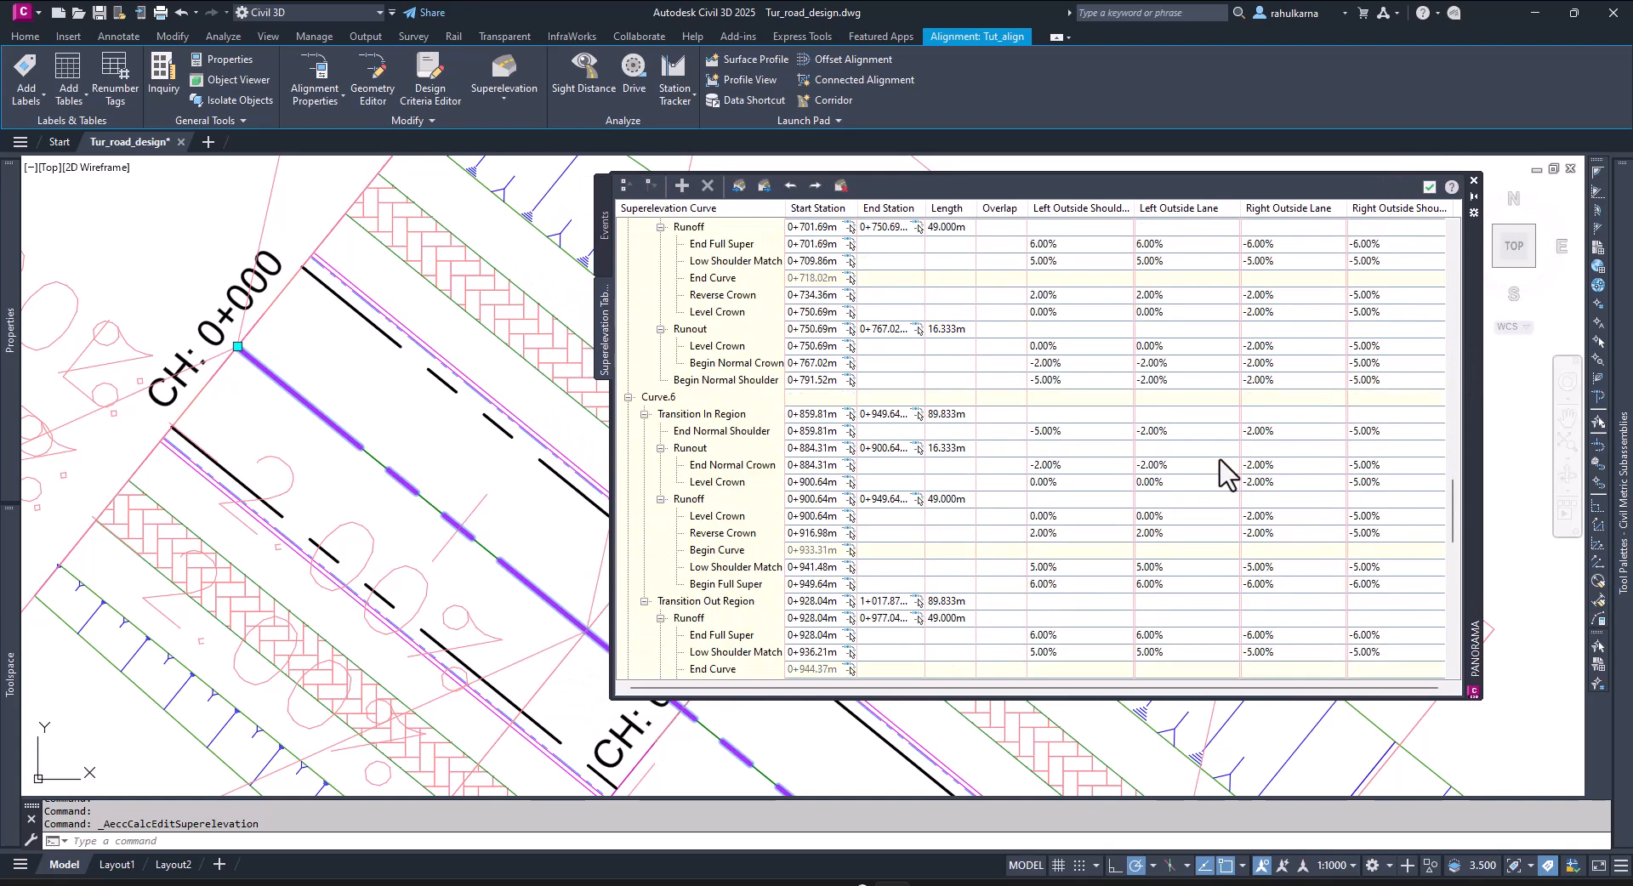
pyautogui.scroll(20, 1224, 472)
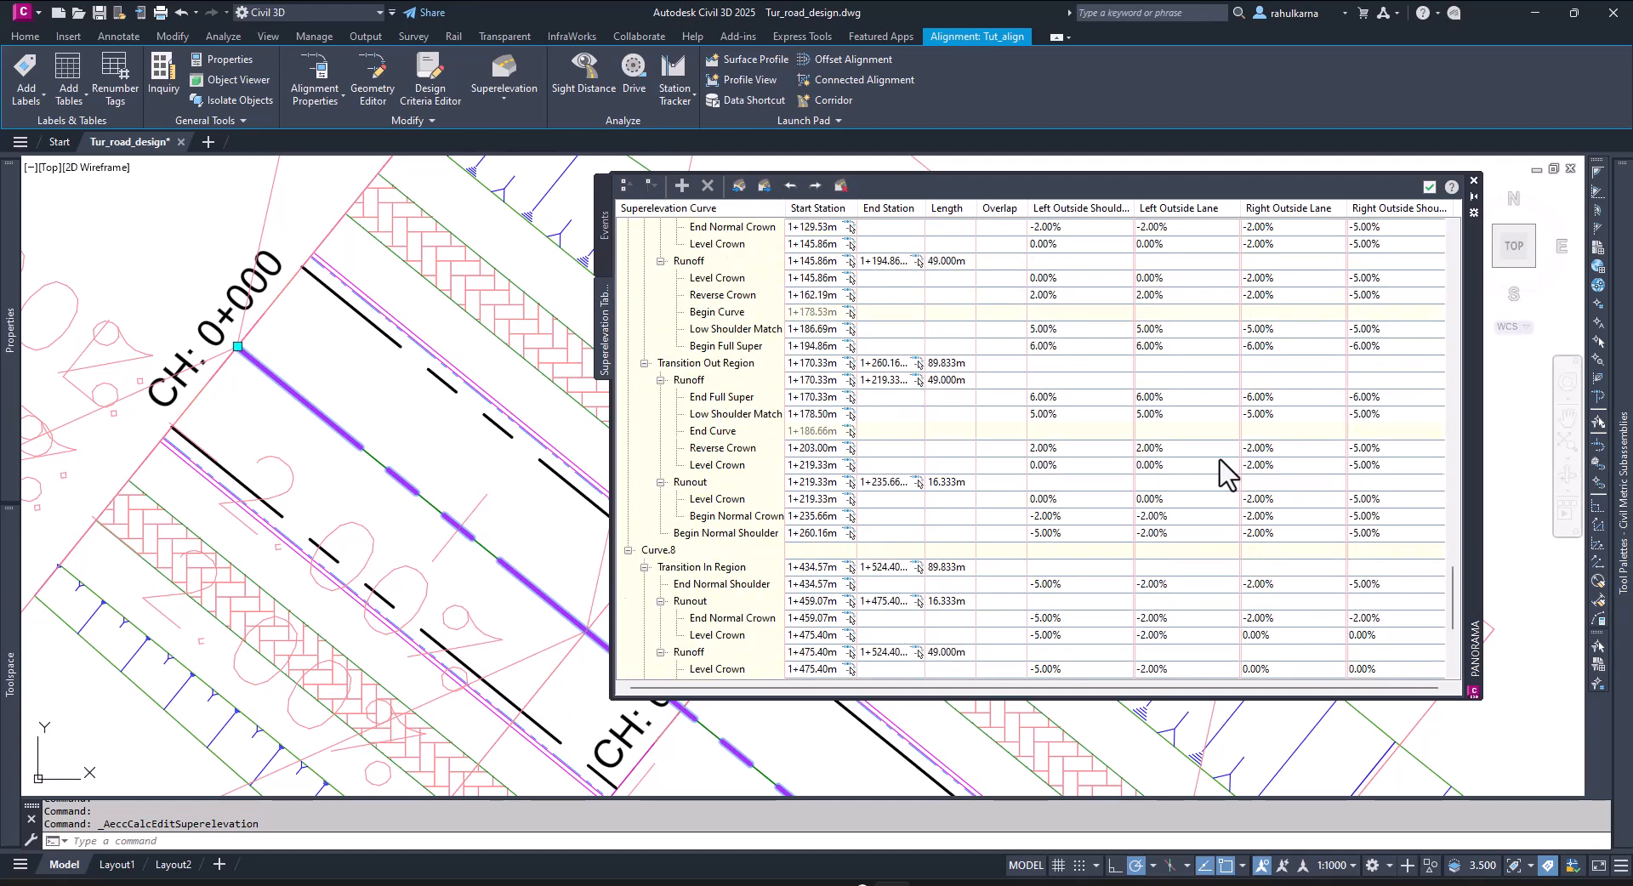
pyautogui.scroll(20, 1225, 472)
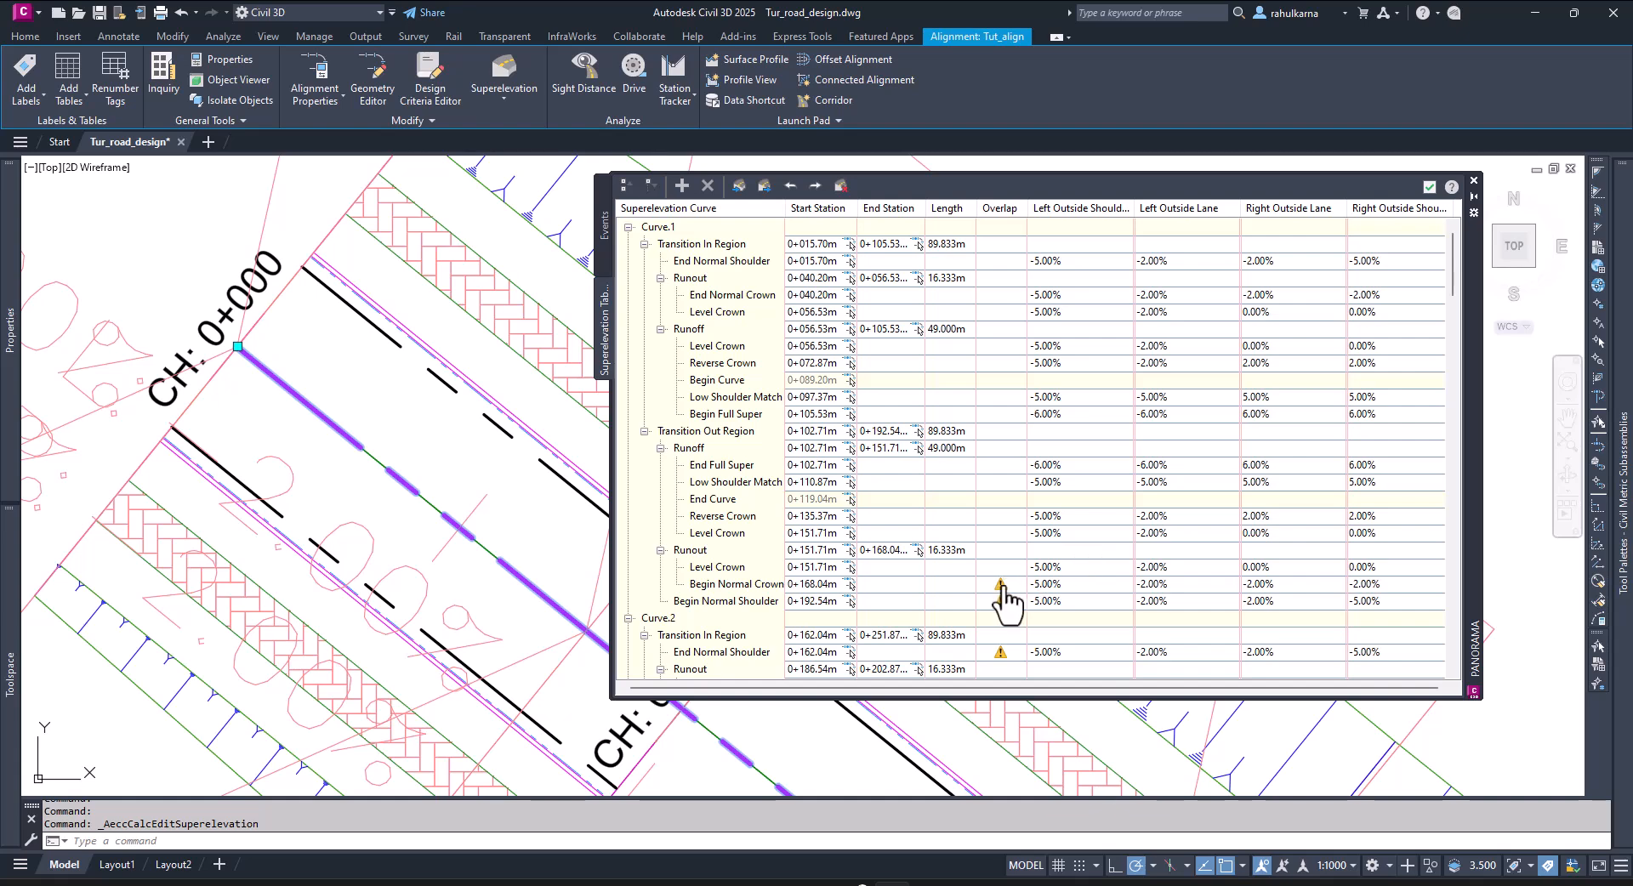
pyautogui.scroll(-1, 1007, 553)
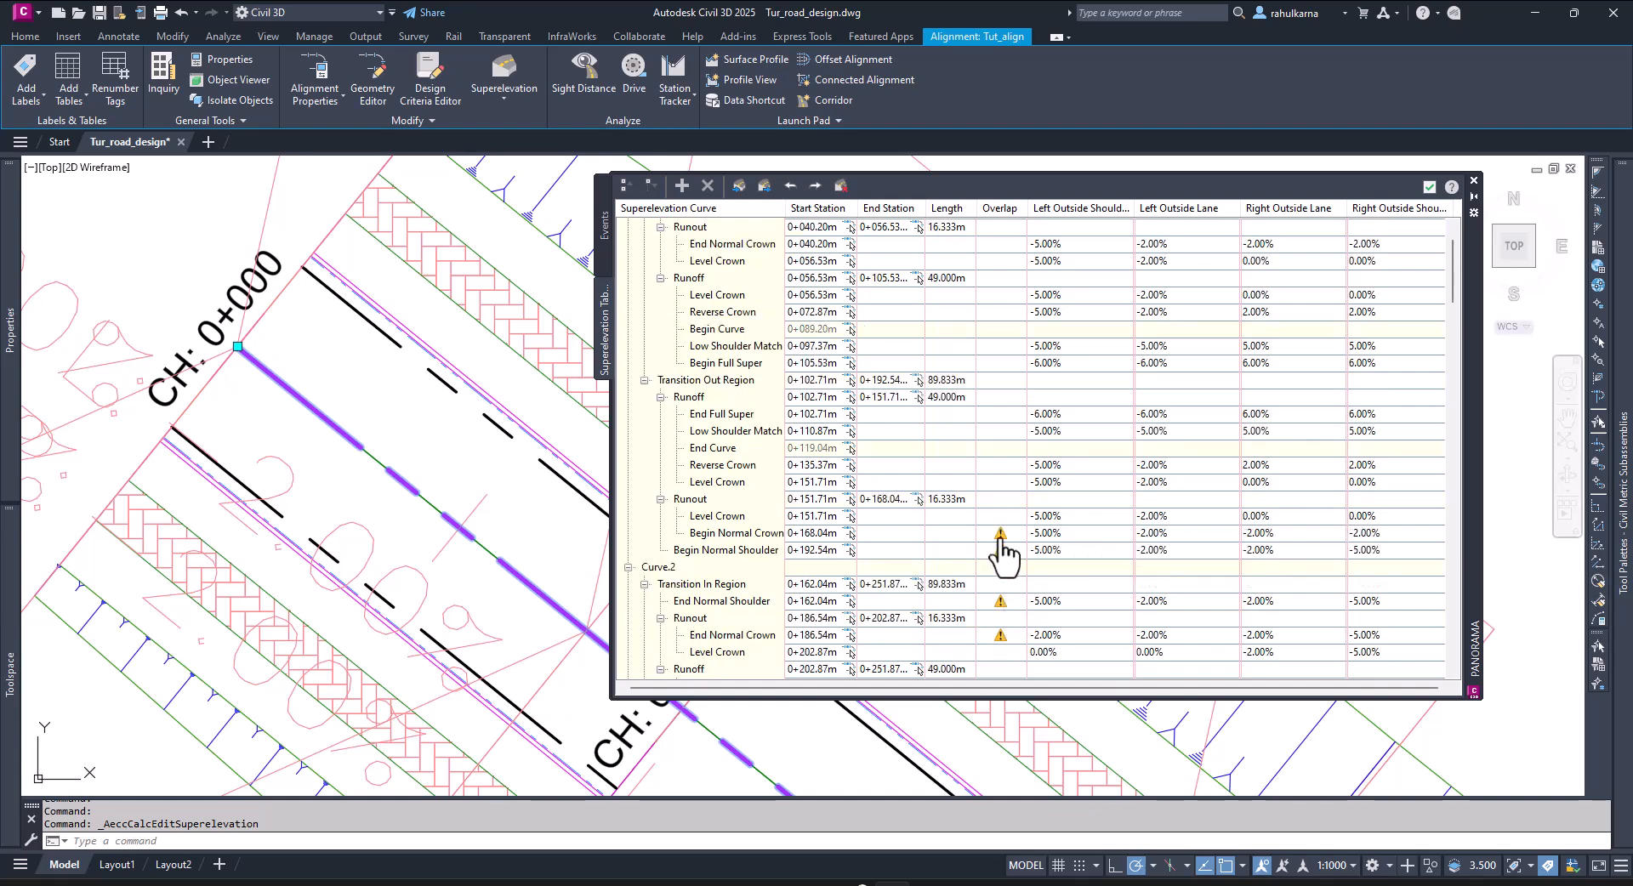
pyautogui.scroll(-3, 1004, 548)
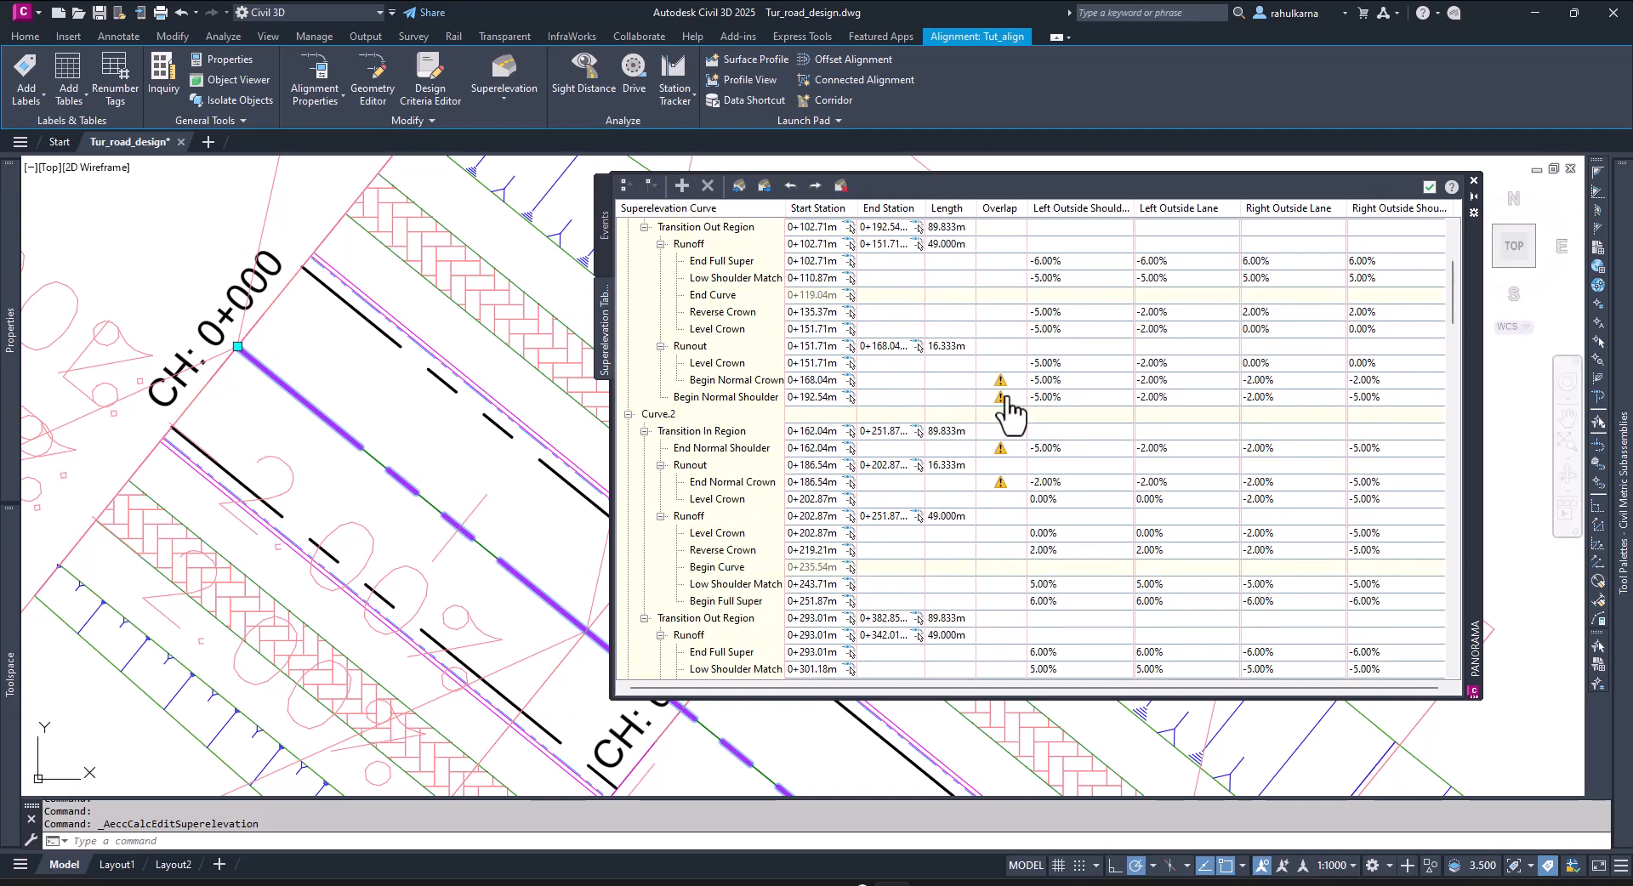
pyautogui.scroll(-5, 1001, 545)
pyautogui.scroll(9, 1000, 557)
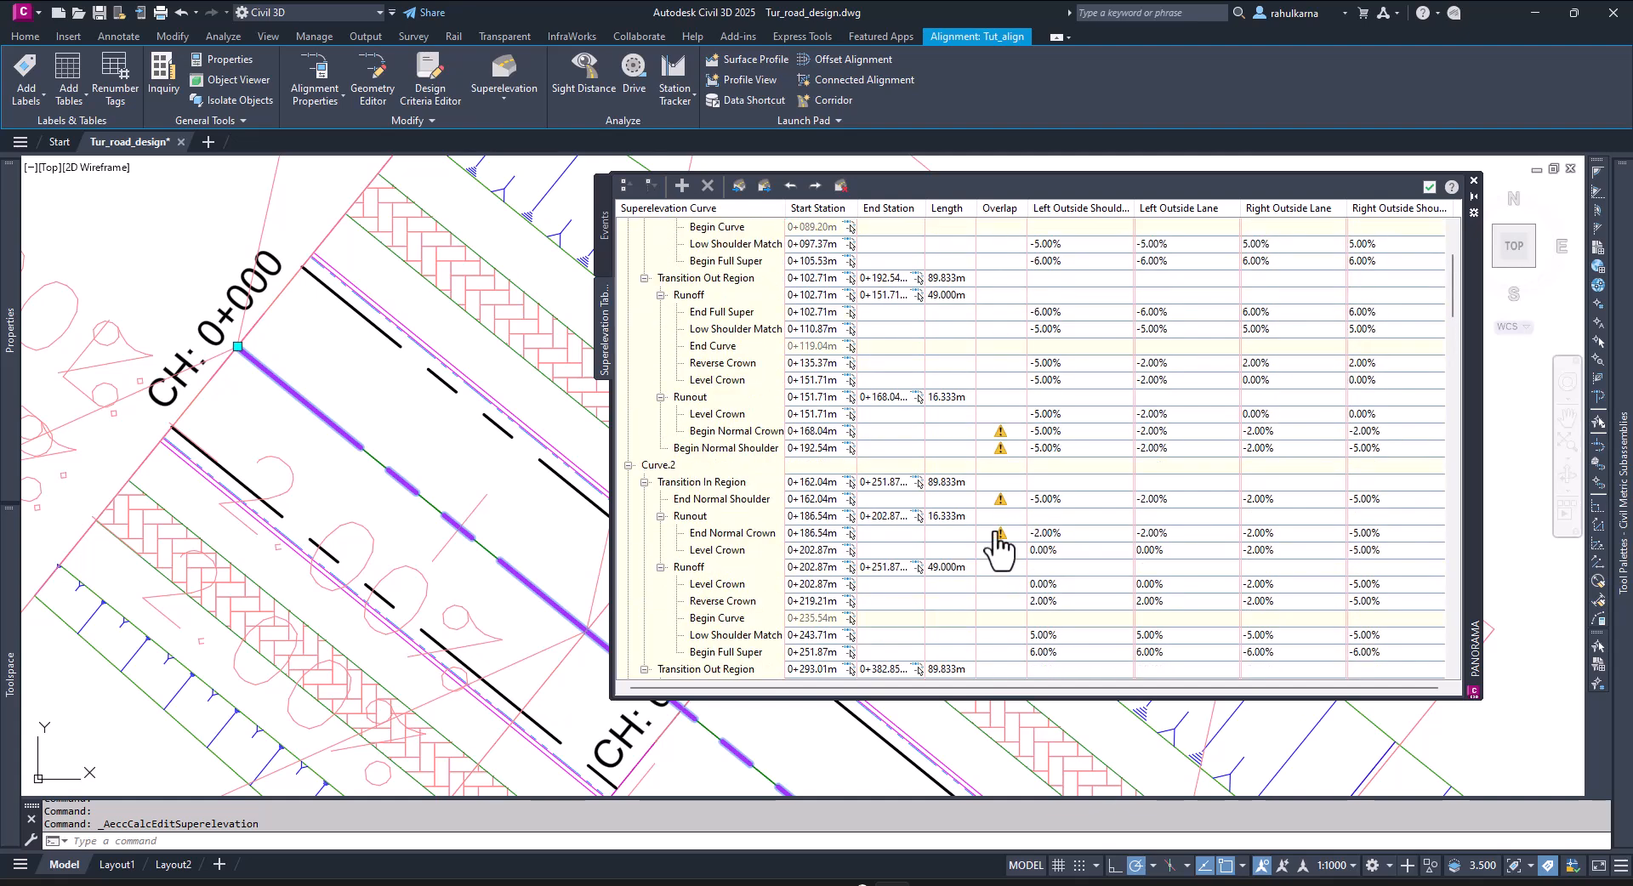
# - Clear the calculated superelevation data from all curves, and close the superelevation curve manager and the event viewer
pyautogui.click(840, 184)
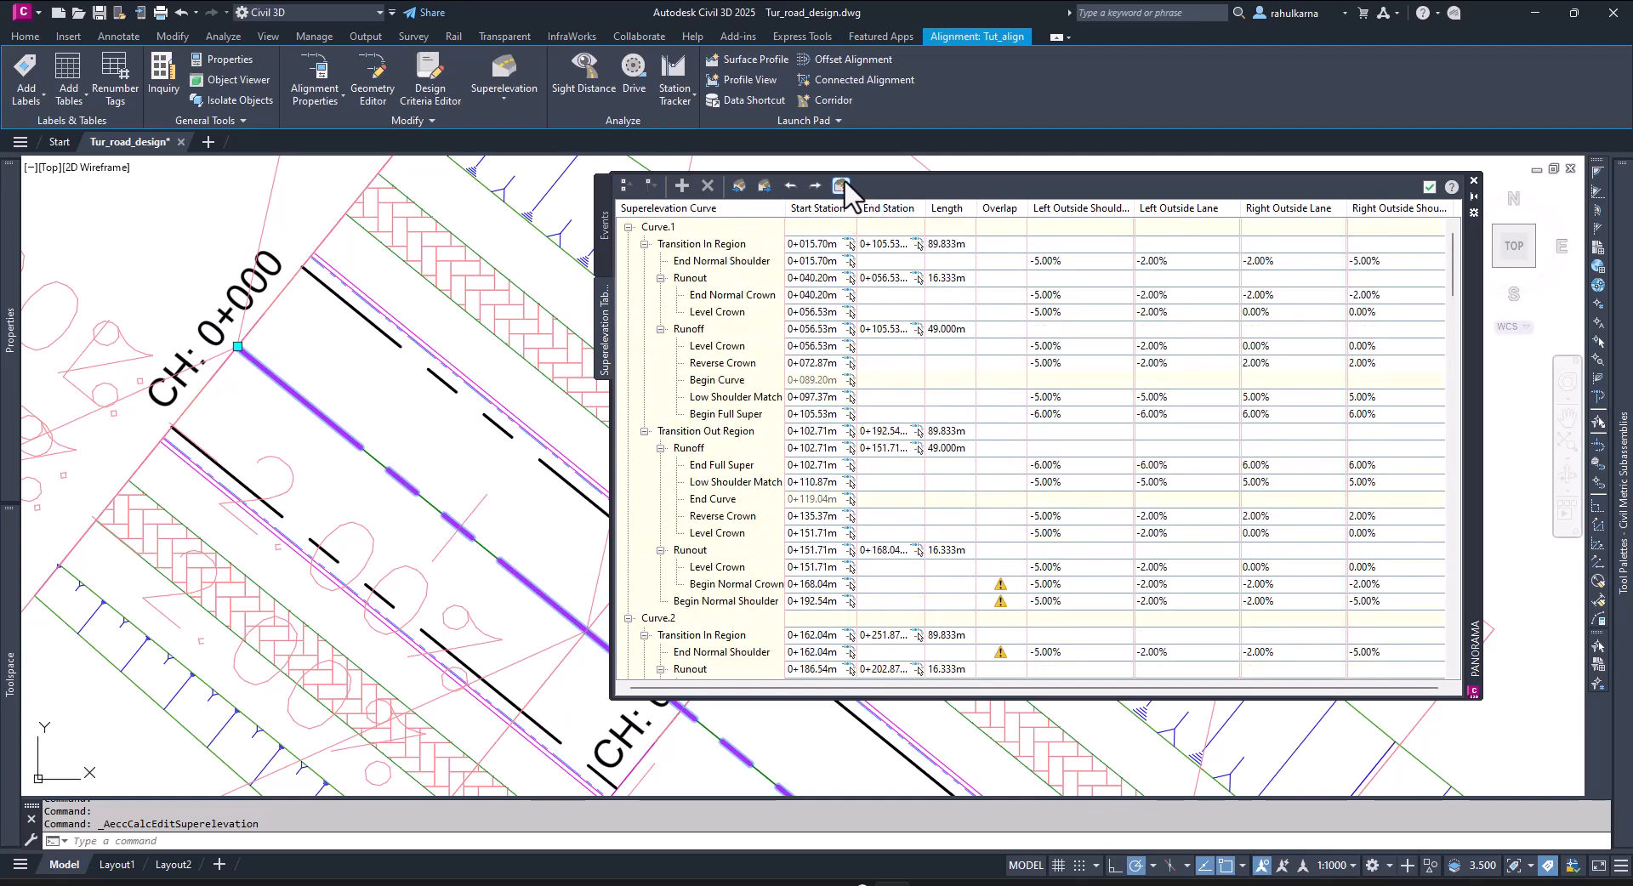
pyautogui.click(660, 228)
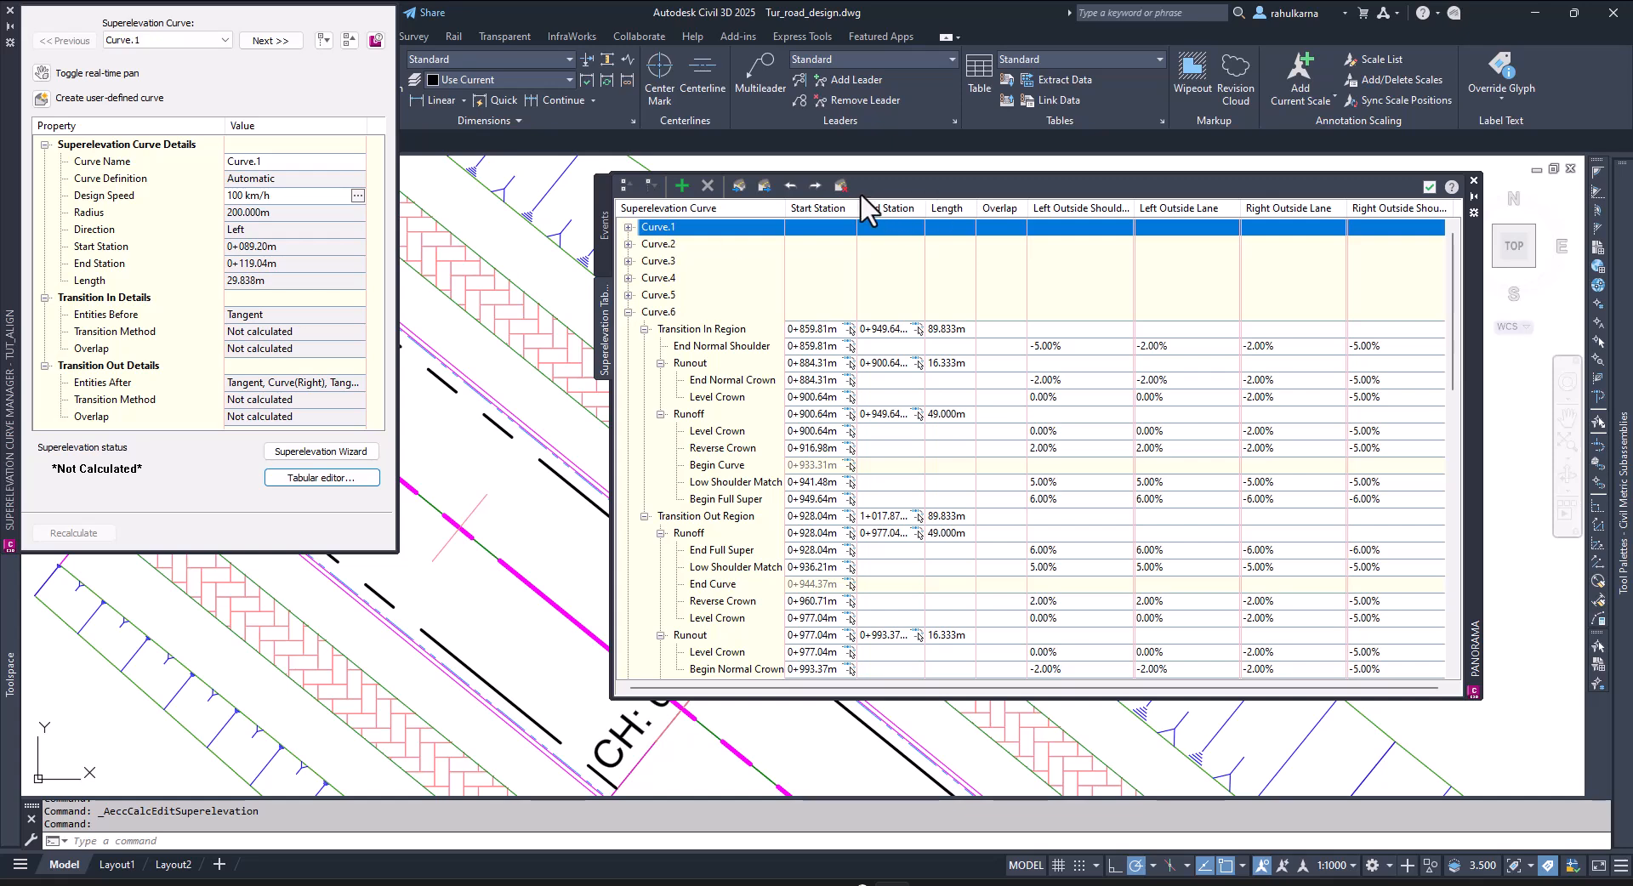
pyautogui.click(659, 244)
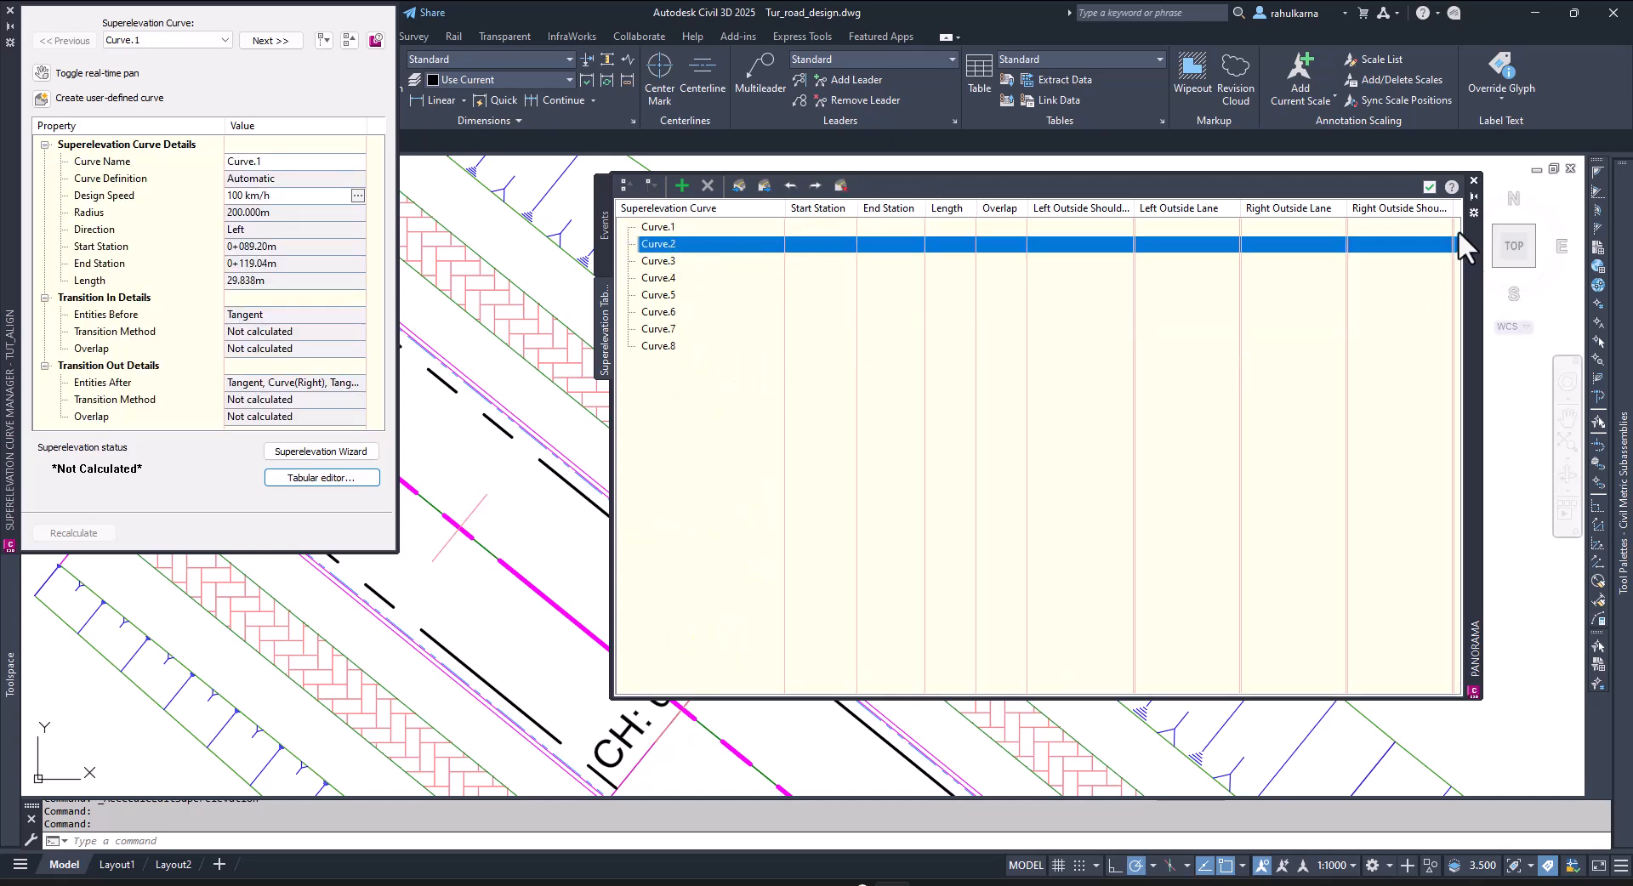
pyautogui.click(1430, 186)
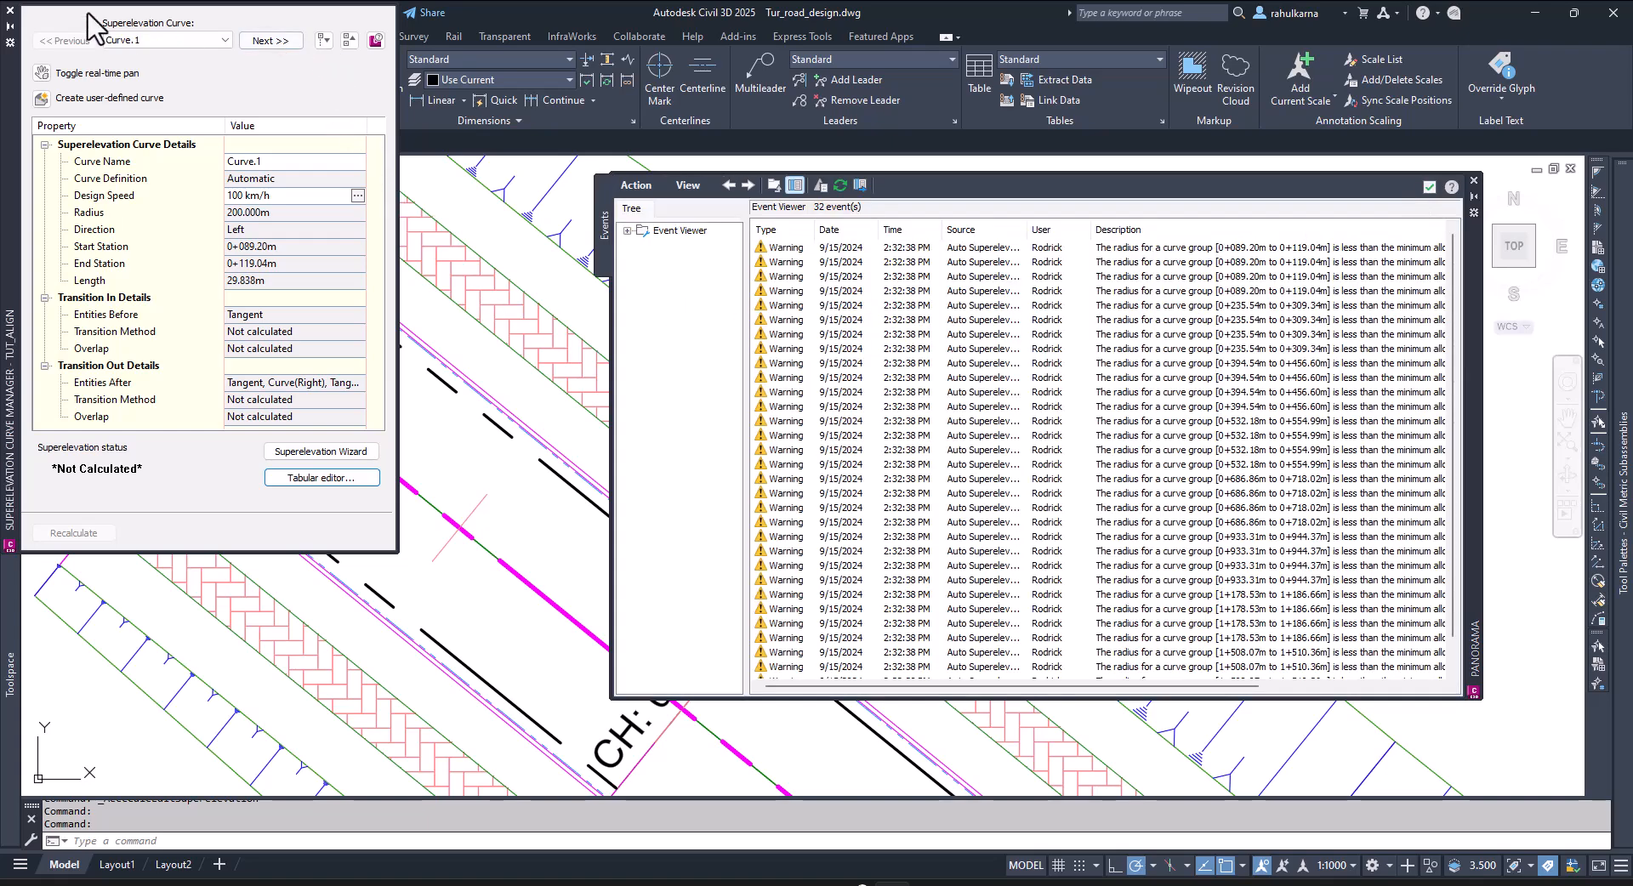
pyautogui.click(9, 11)
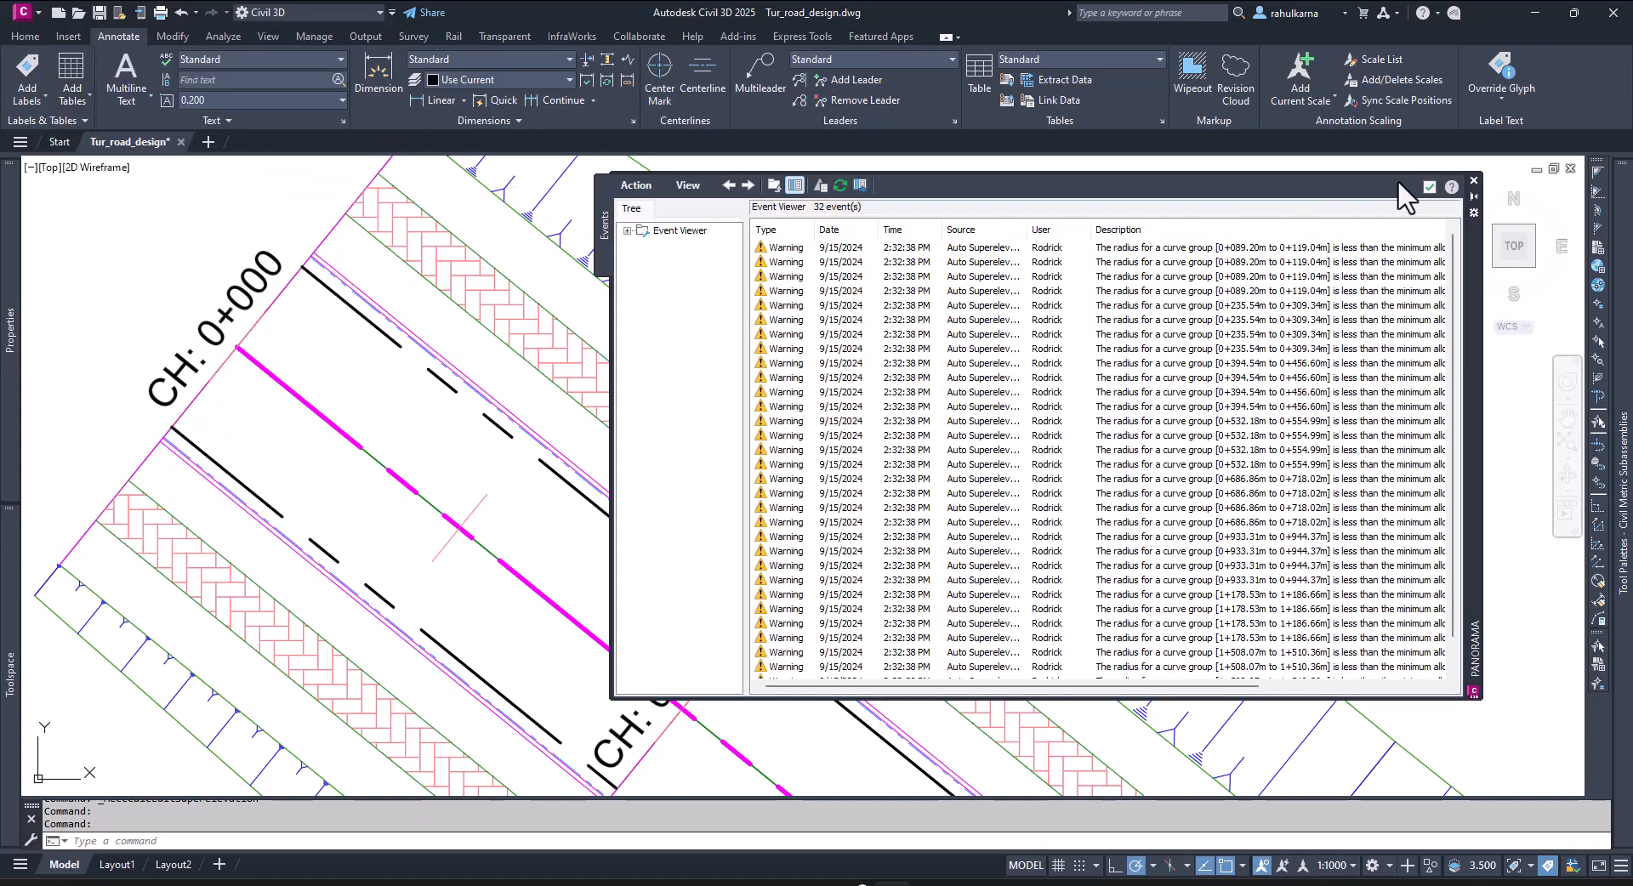
pyautogui.click(1432, 187)
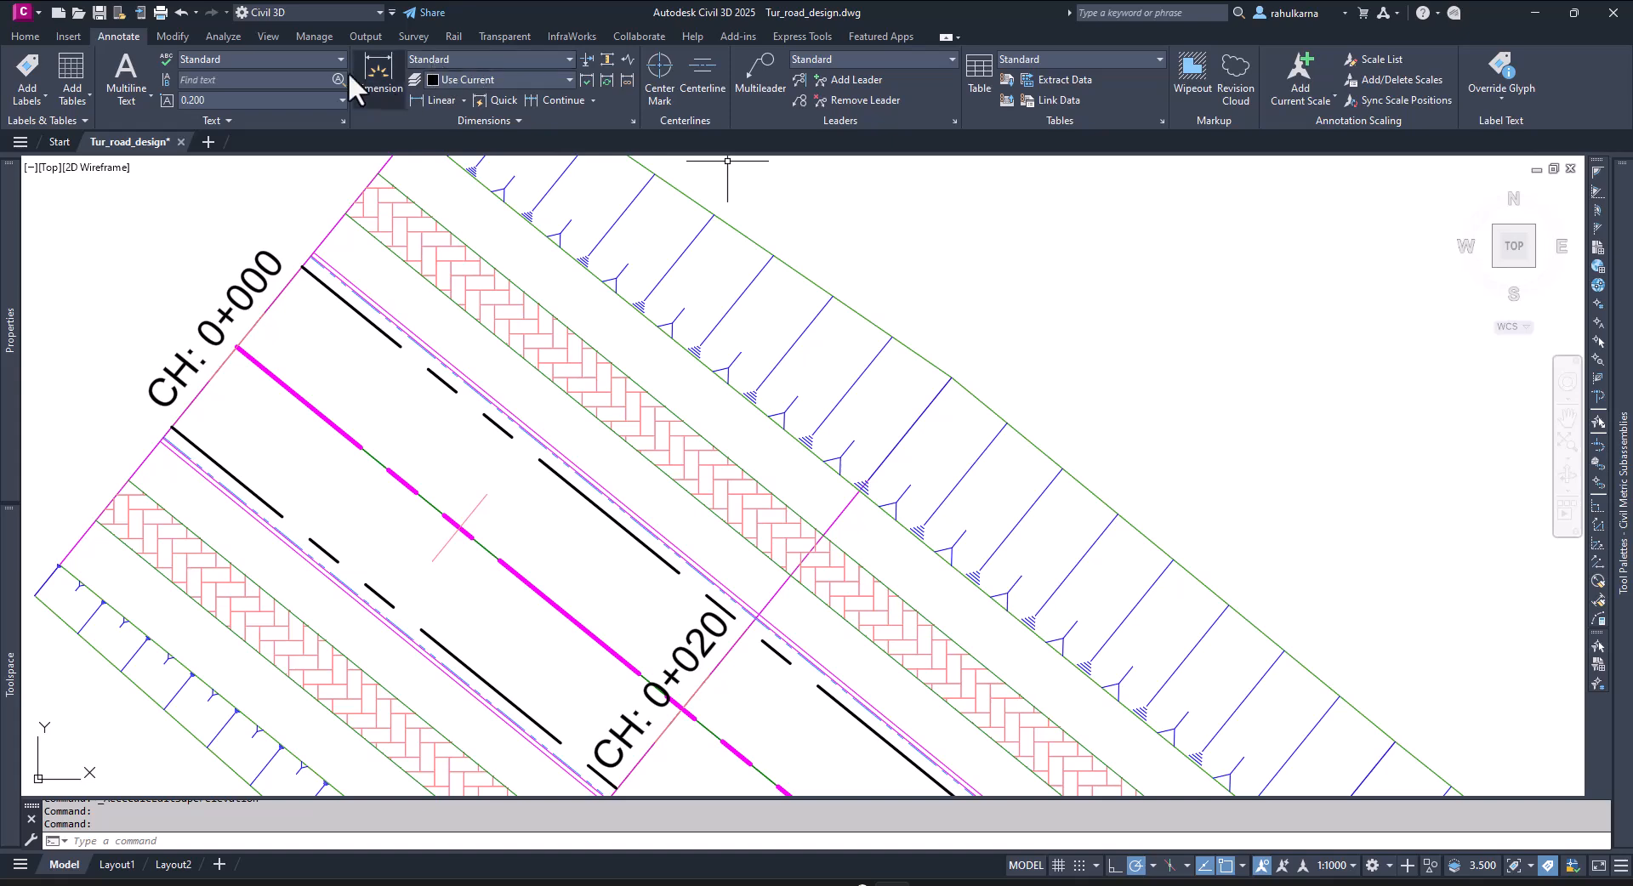
# - Restart the superelevation calculation for the road alignment and accept the Undivided Crowned roadway type with the Center Baseline pivot
pyautogui.press('Escape')
pyautogui.click(516, 567)
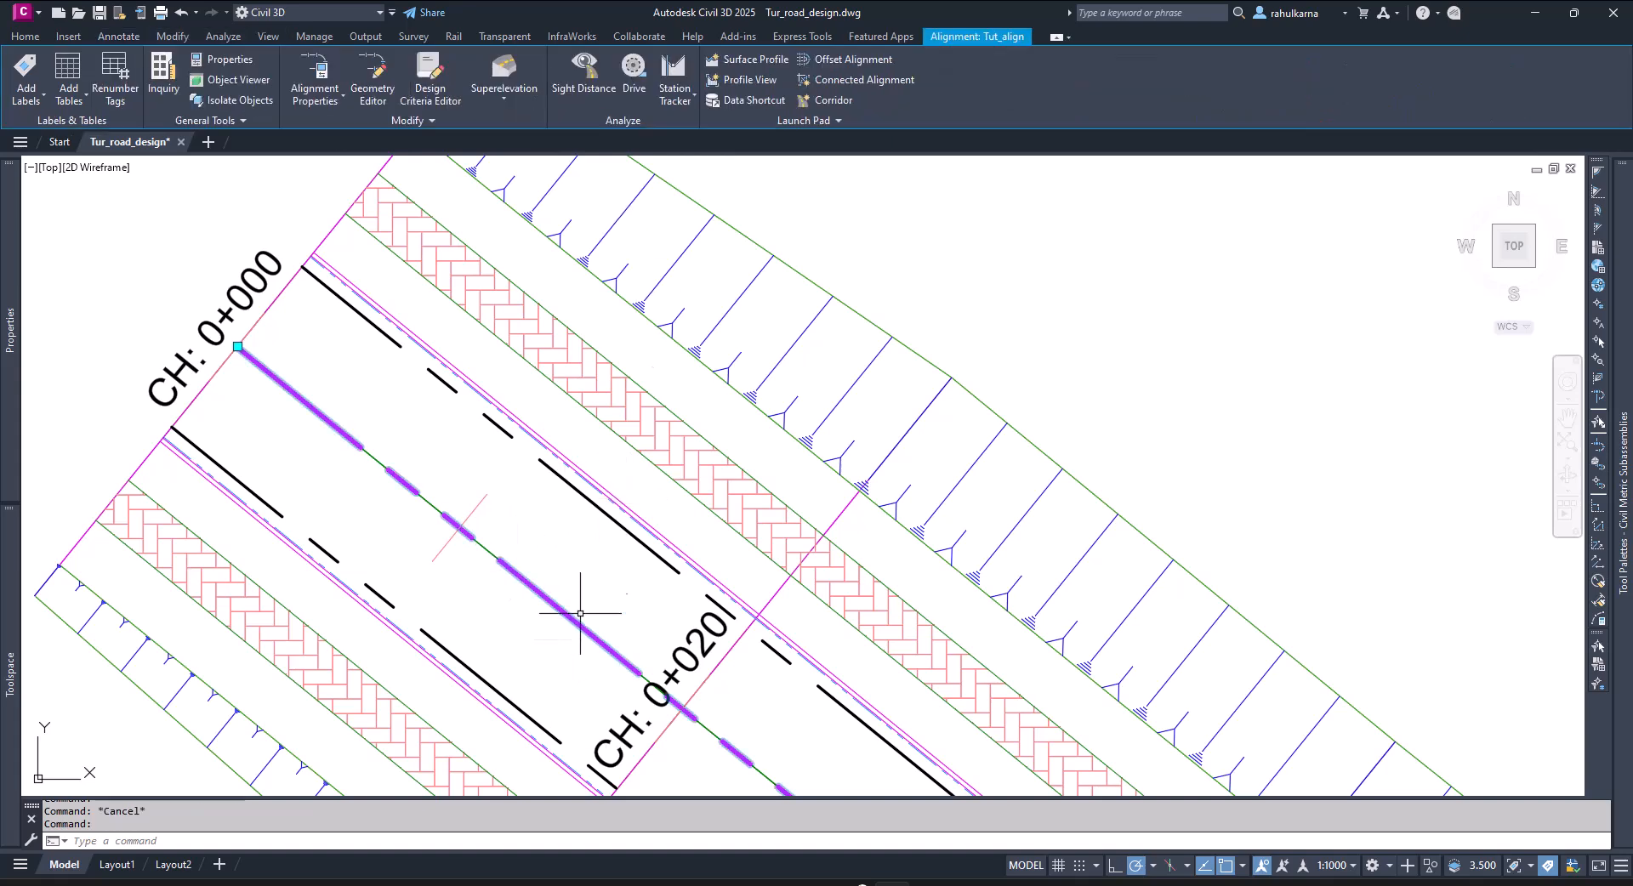
pyautogui.click(505, 95)
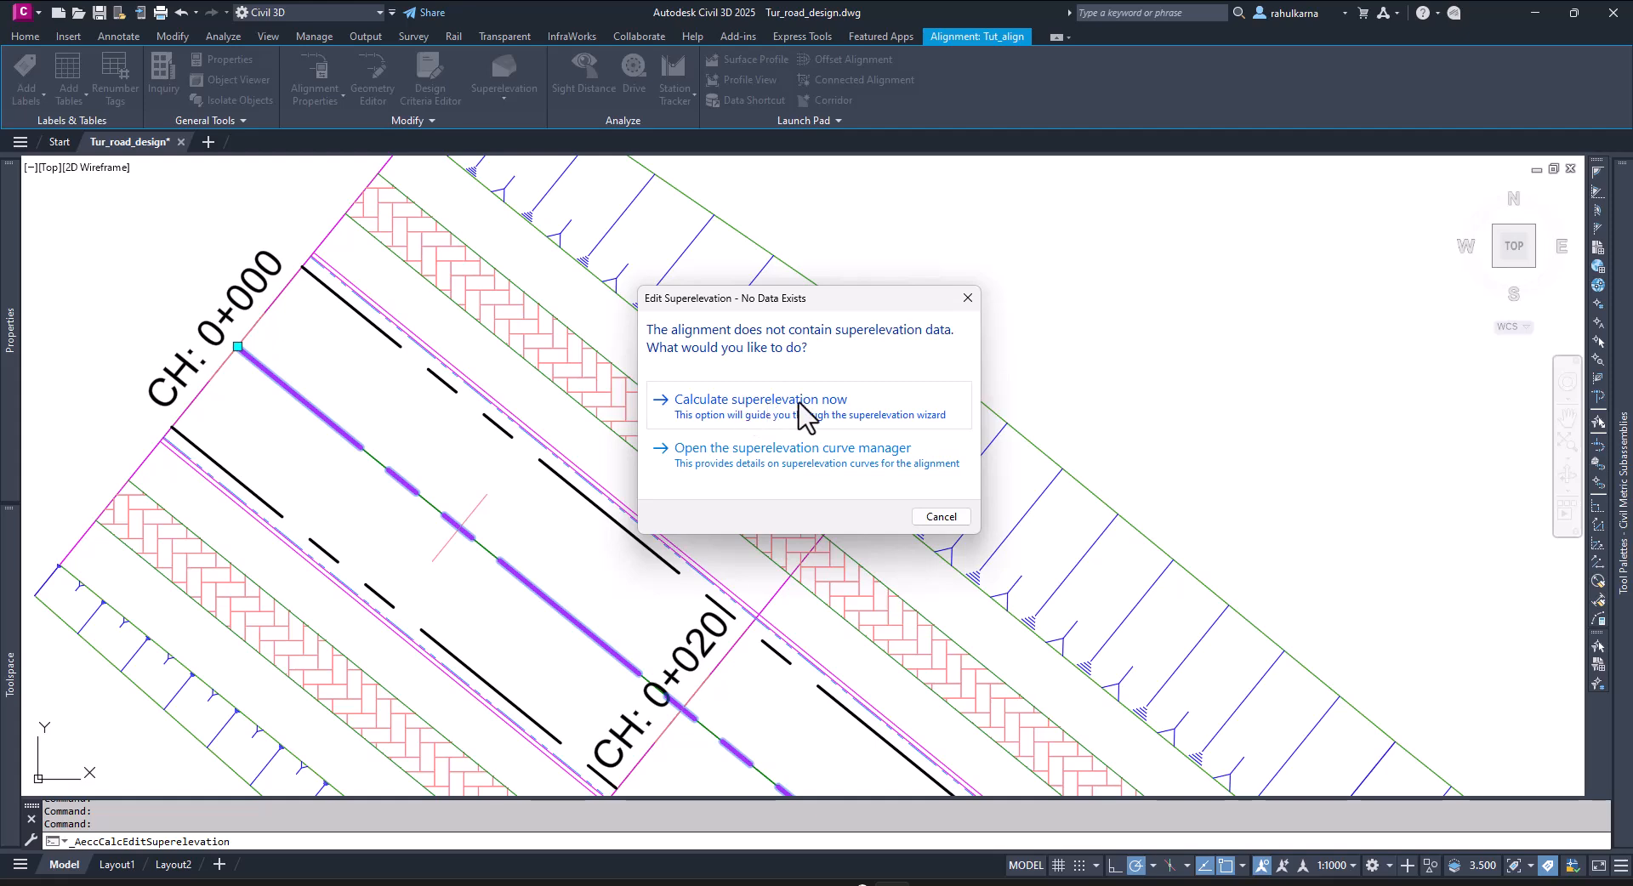
pyautogui.click(785, 404)
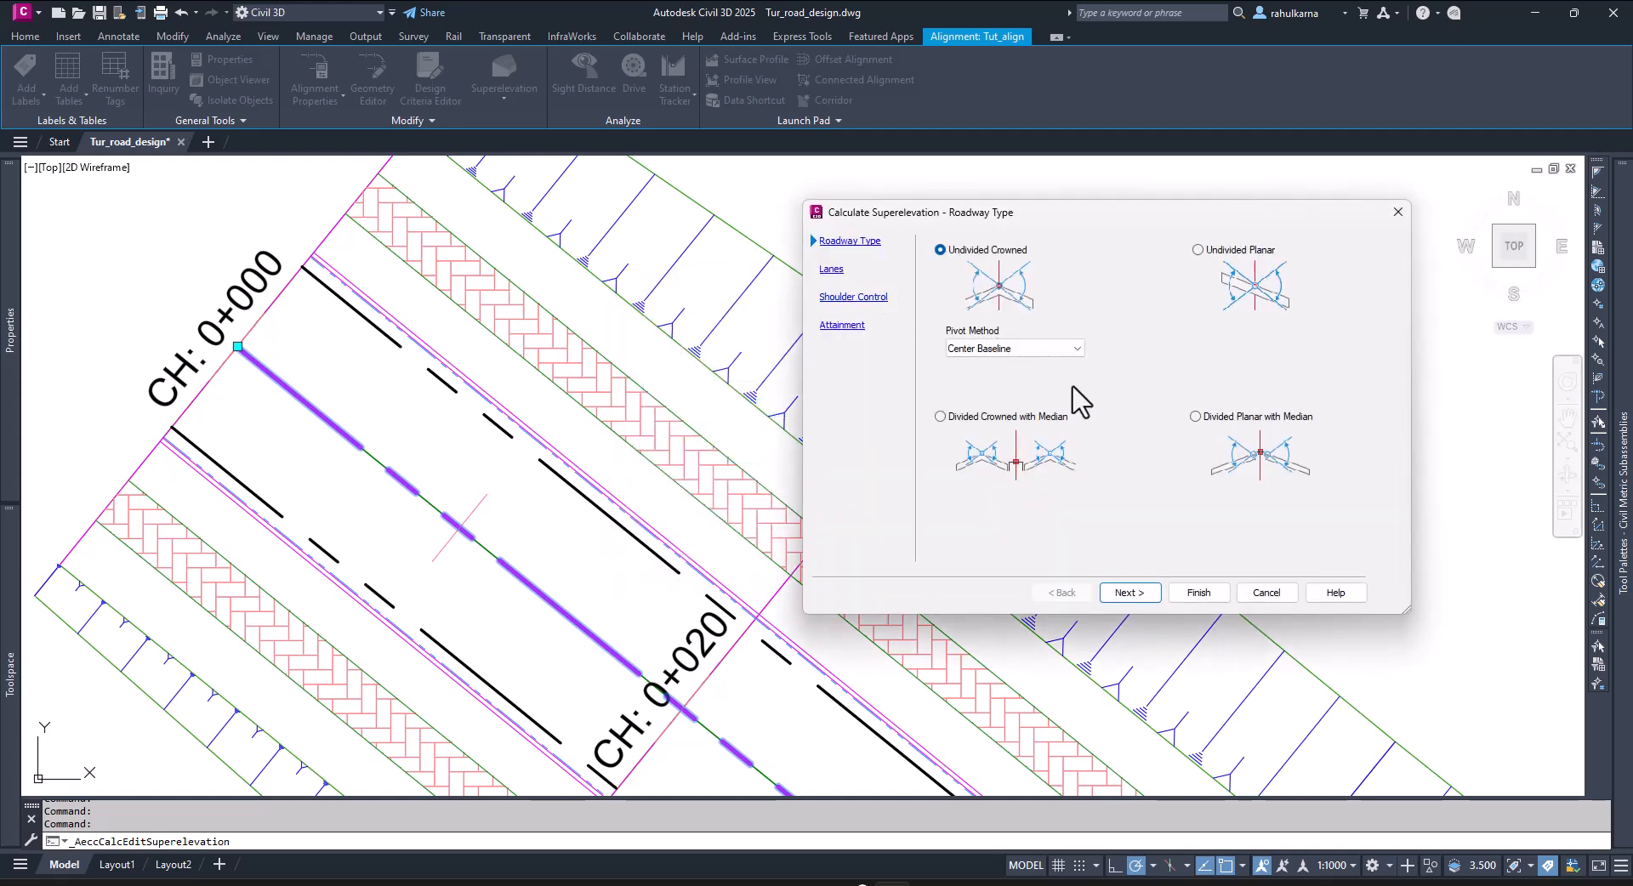
pyautogui.click(1131, 598)
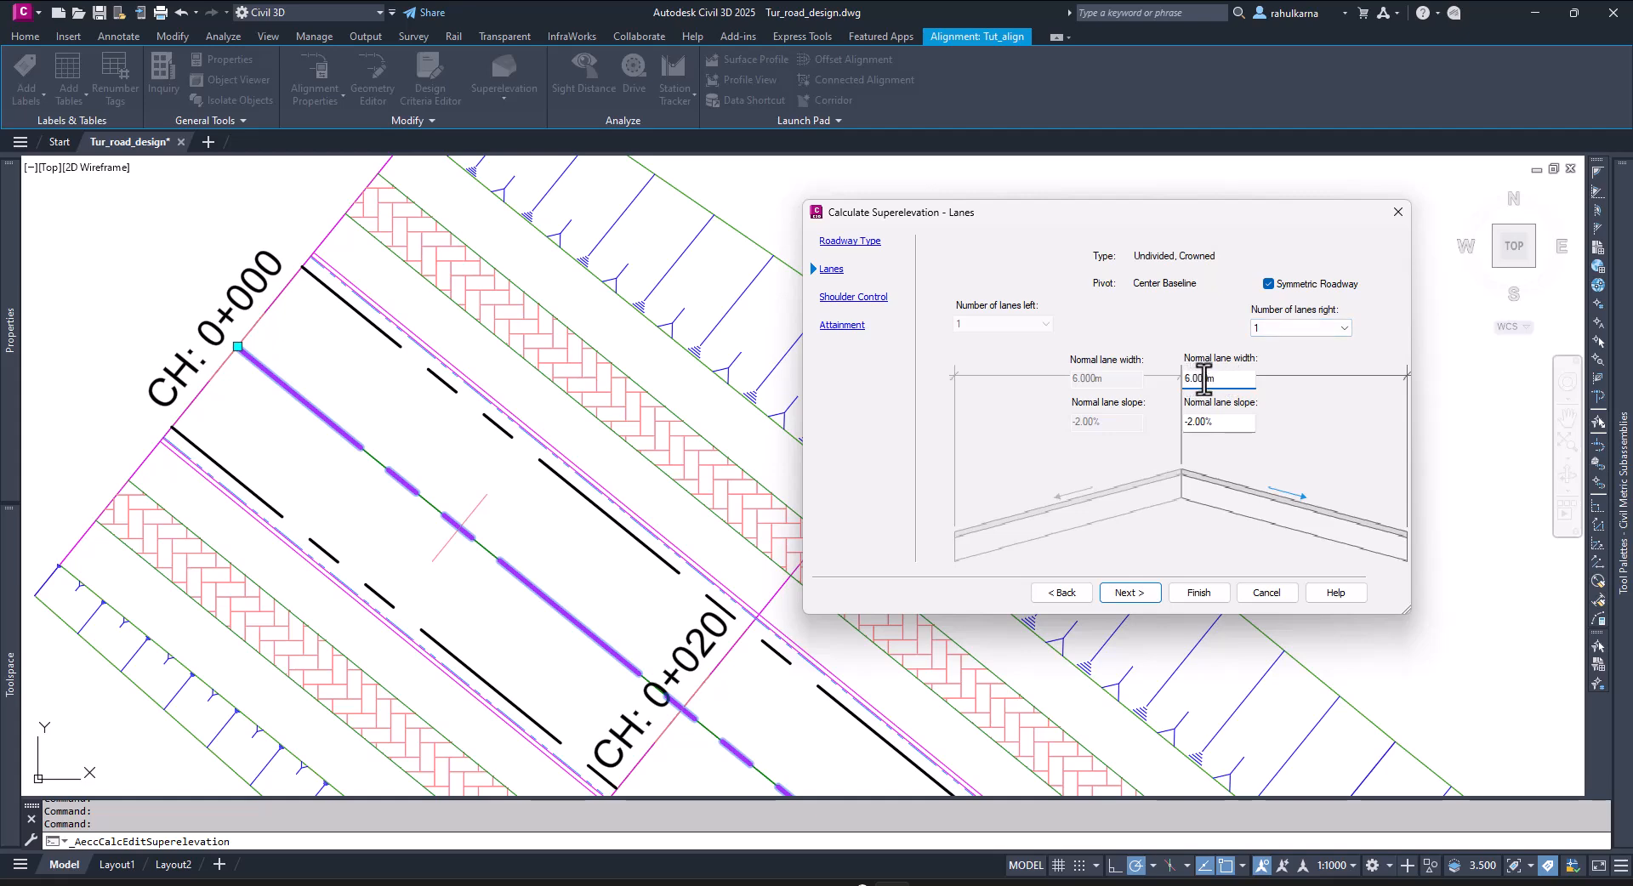
# - Set the normal lane width, and give the outside edge shoulders a normal width of 0.000 m with a -5.00% slope
pyautogui.moveTo(1204, 380); pyautogui.dragTo(1132, 377)
pyautogui.click(1220, 431)
pyautogui.click(1129, 595)
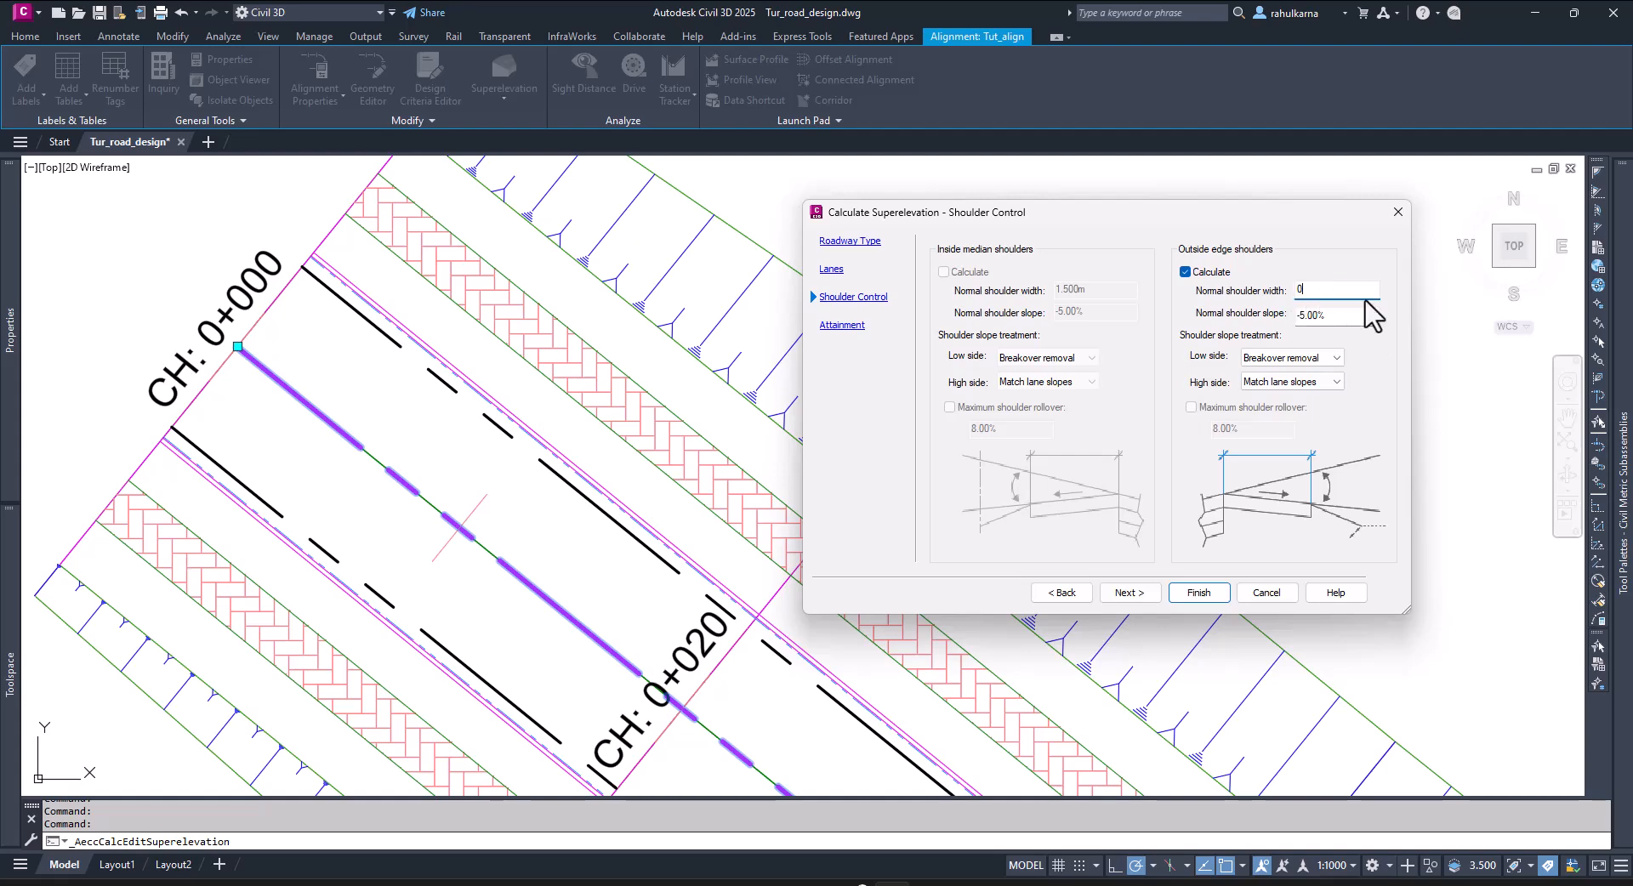
pyautogui.click(1331, 316)
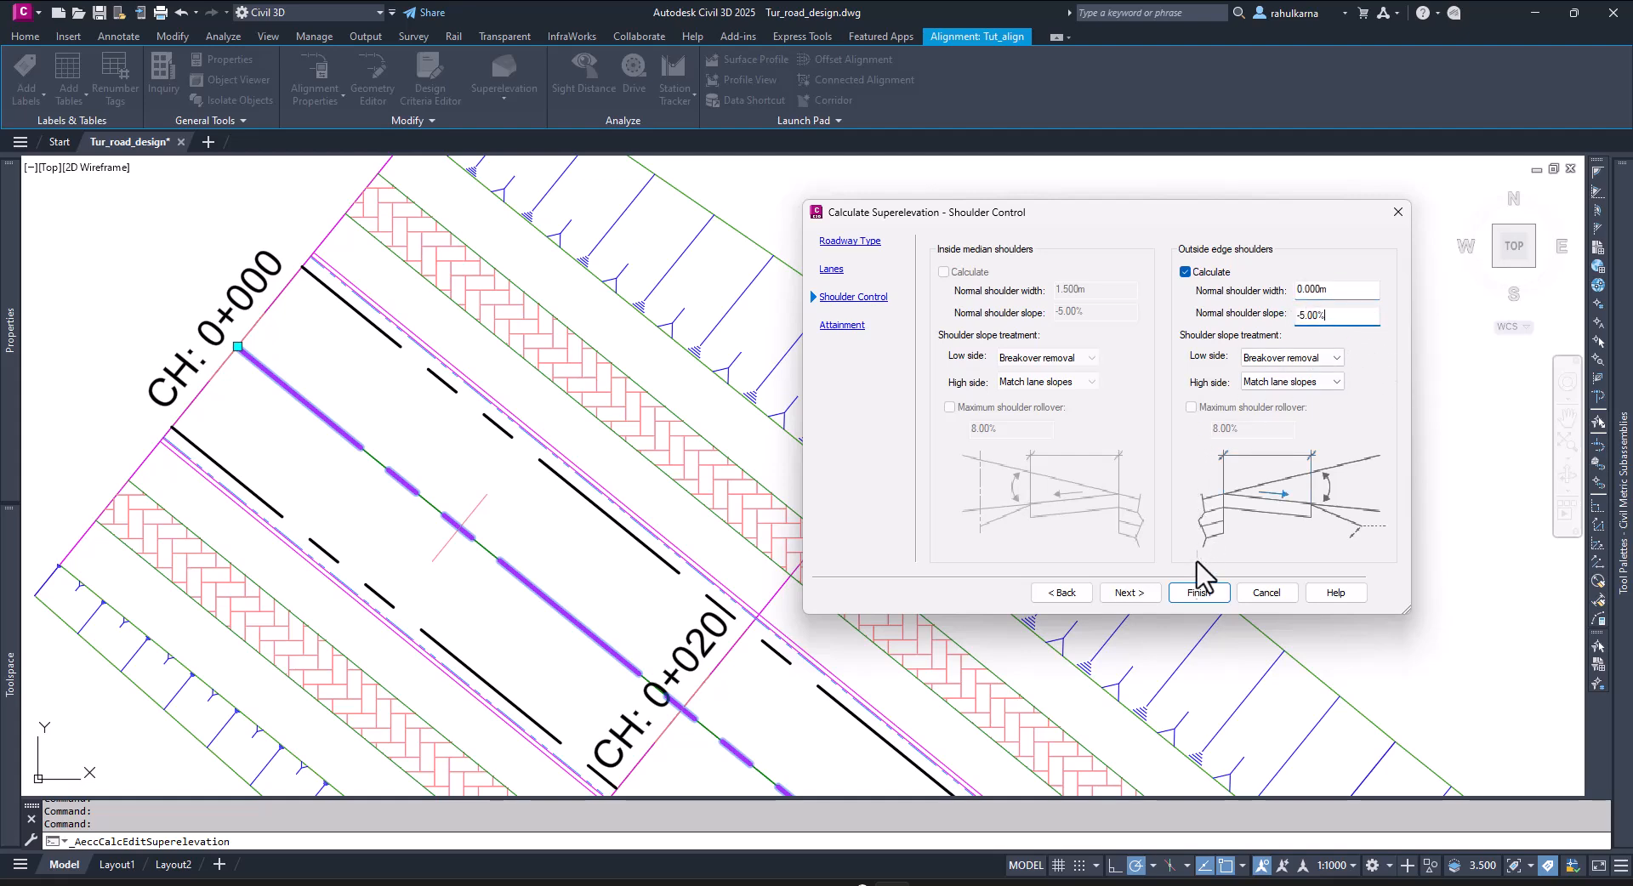
pyautogui.click(1114, 597)
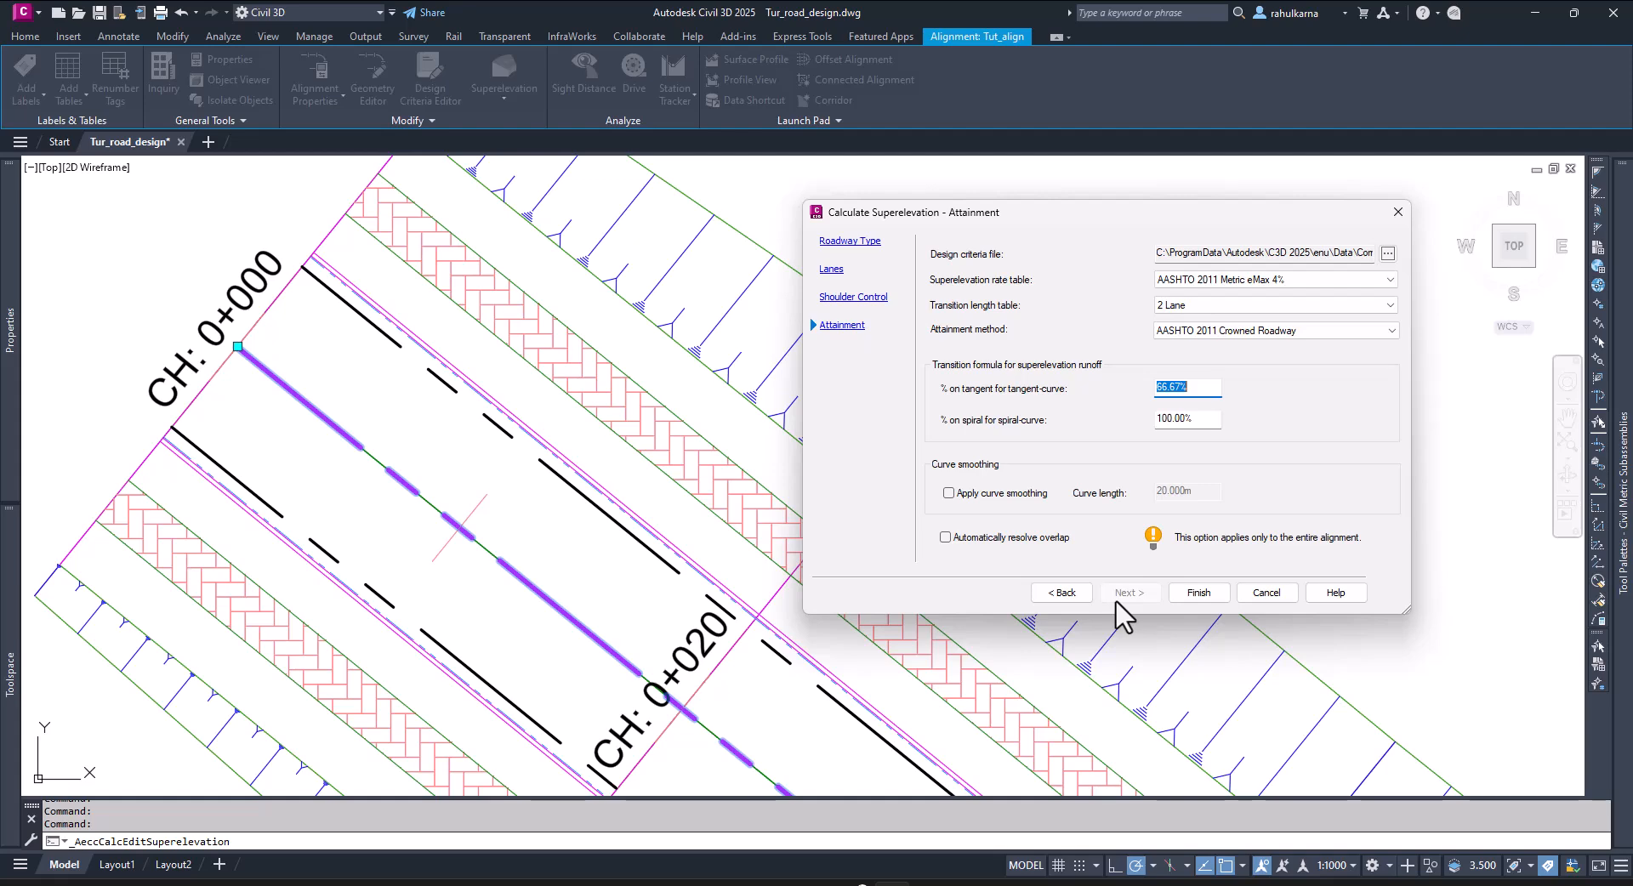
# - Set the superelevation rate table to AASHTO 2011 Metric eMax 6%, enable automatic overlap resolution, and finish the calculation
pyautogui.click(1254, 281)
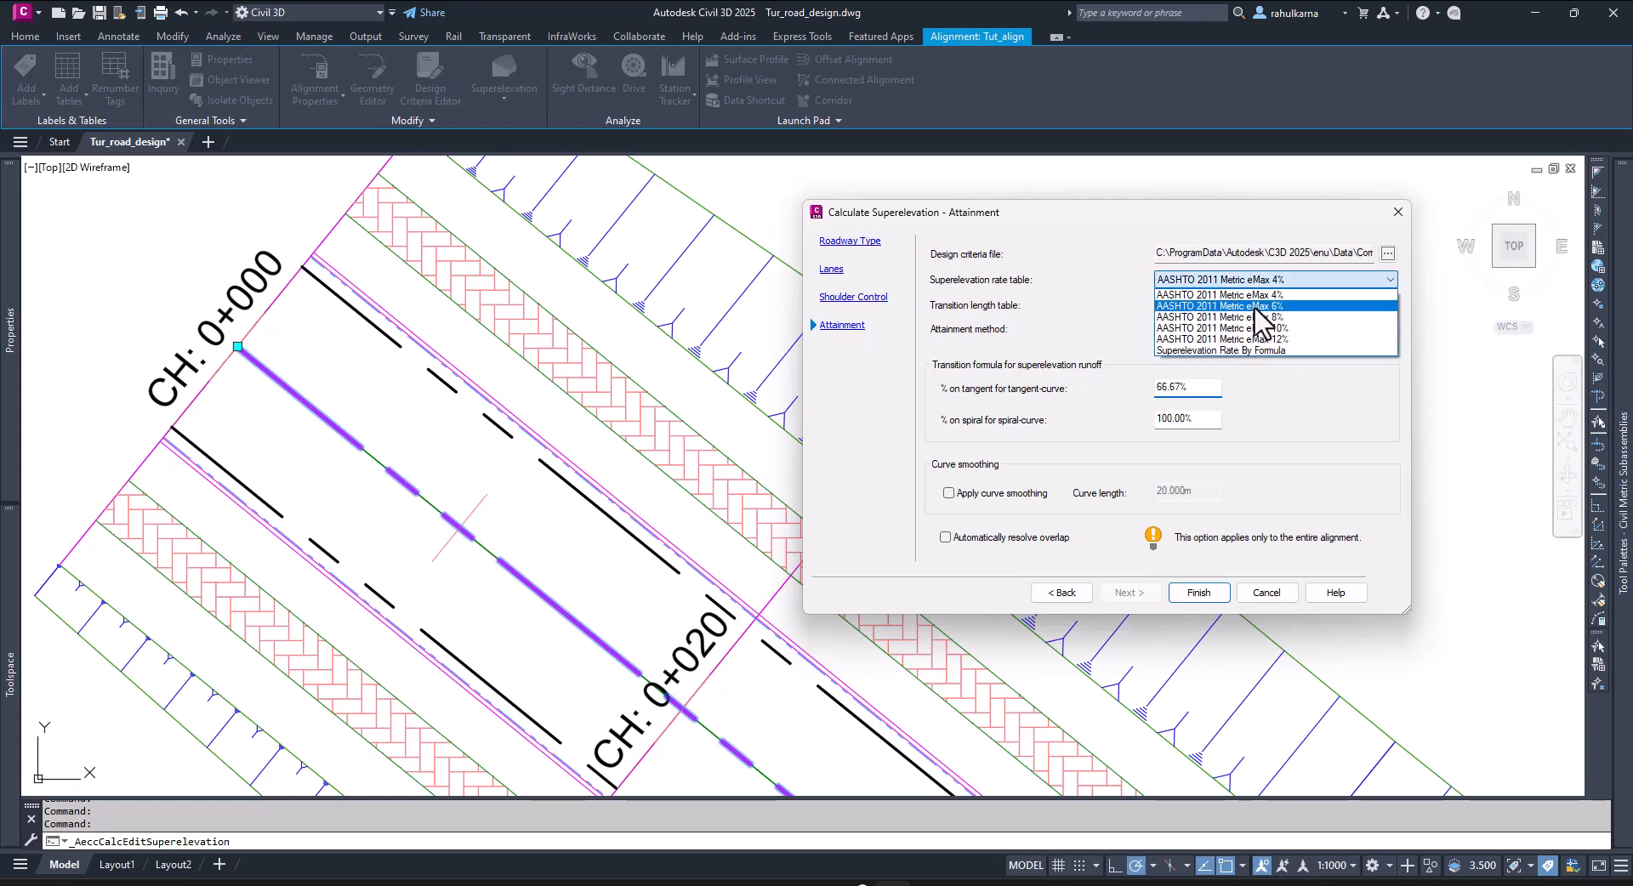
pyautogui.click(1257, 306)
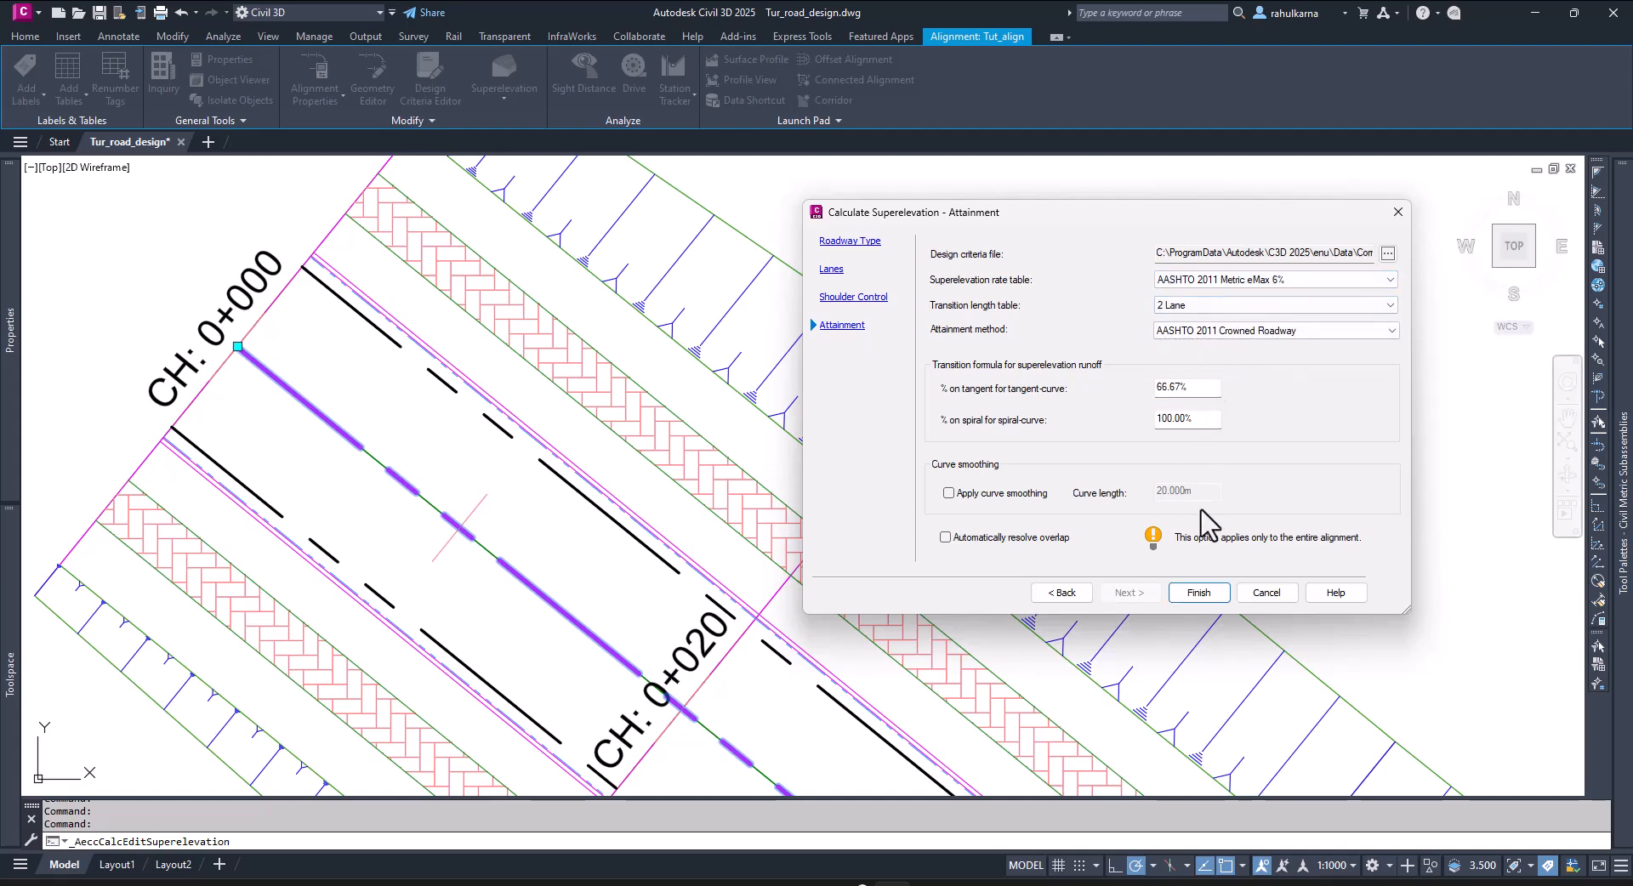
pyautogui.click(946, 537)
pyautogui.click(1204, 595)
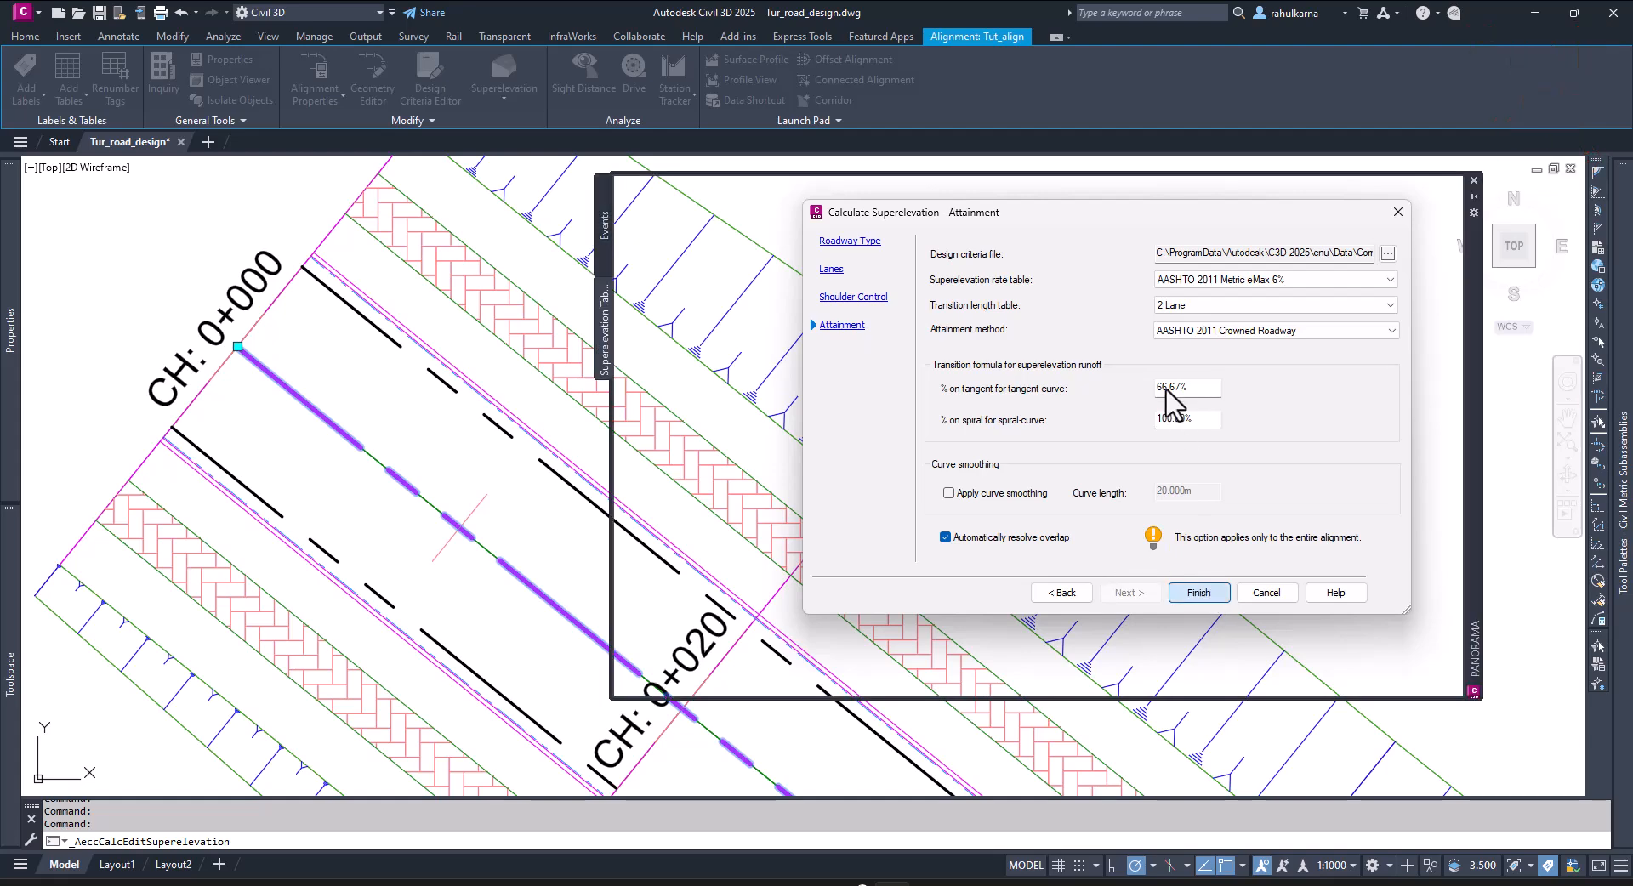
# - Examine the recalculated superelevation table of all curves, especially the overlap column and lane slopes, and close the table
pyautogui.scroll(-20, 1017, 410)
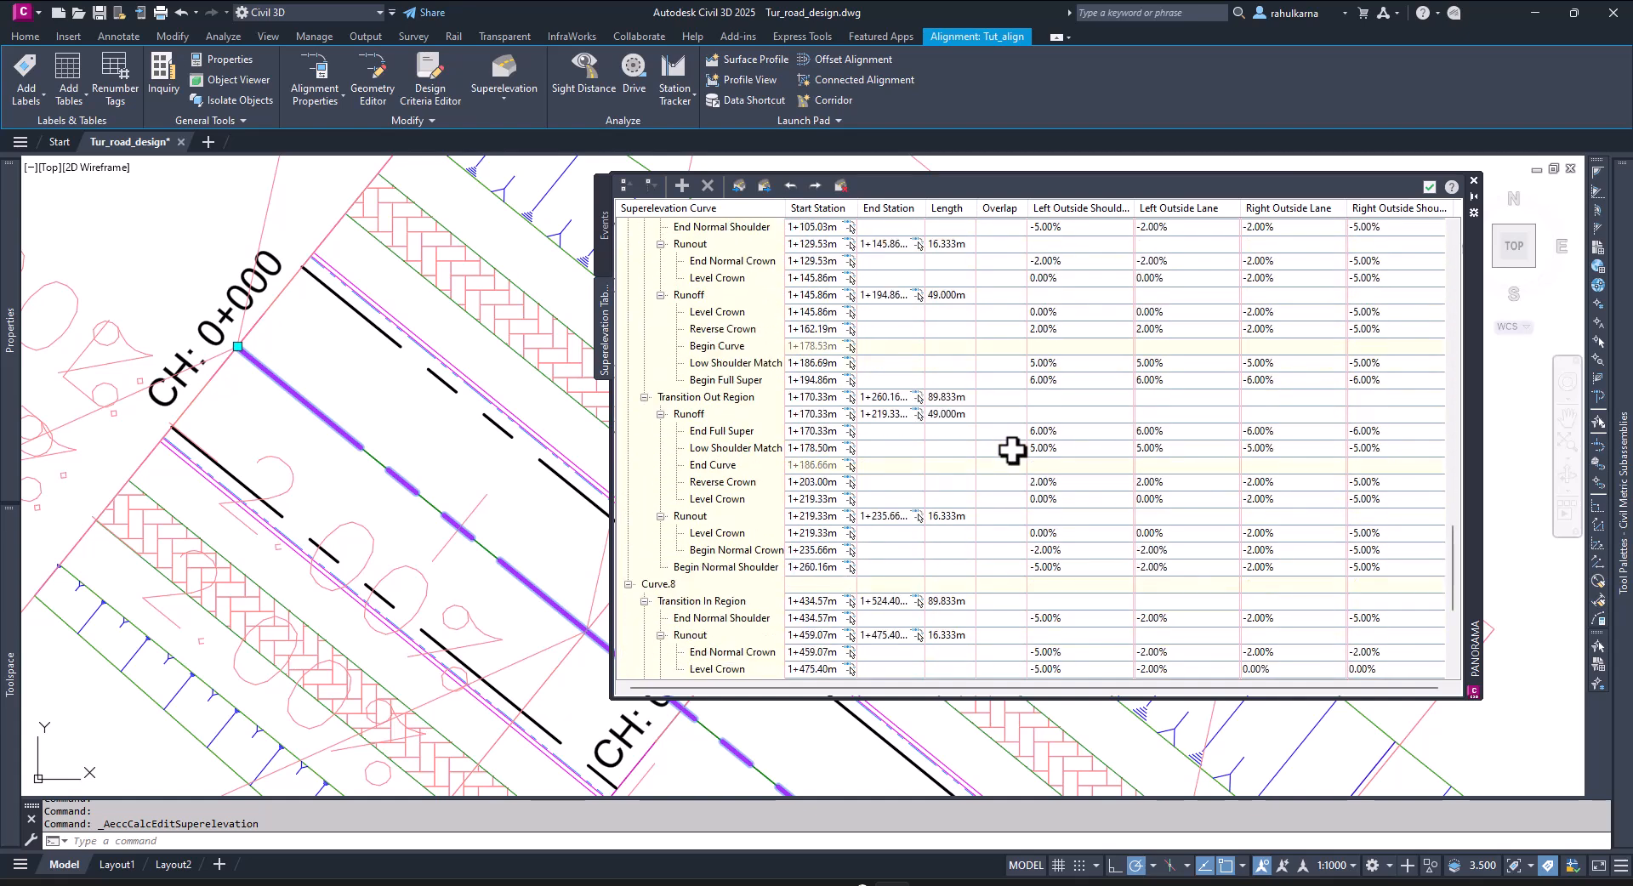
pyautogui.scroll(-6, 1012, 451)
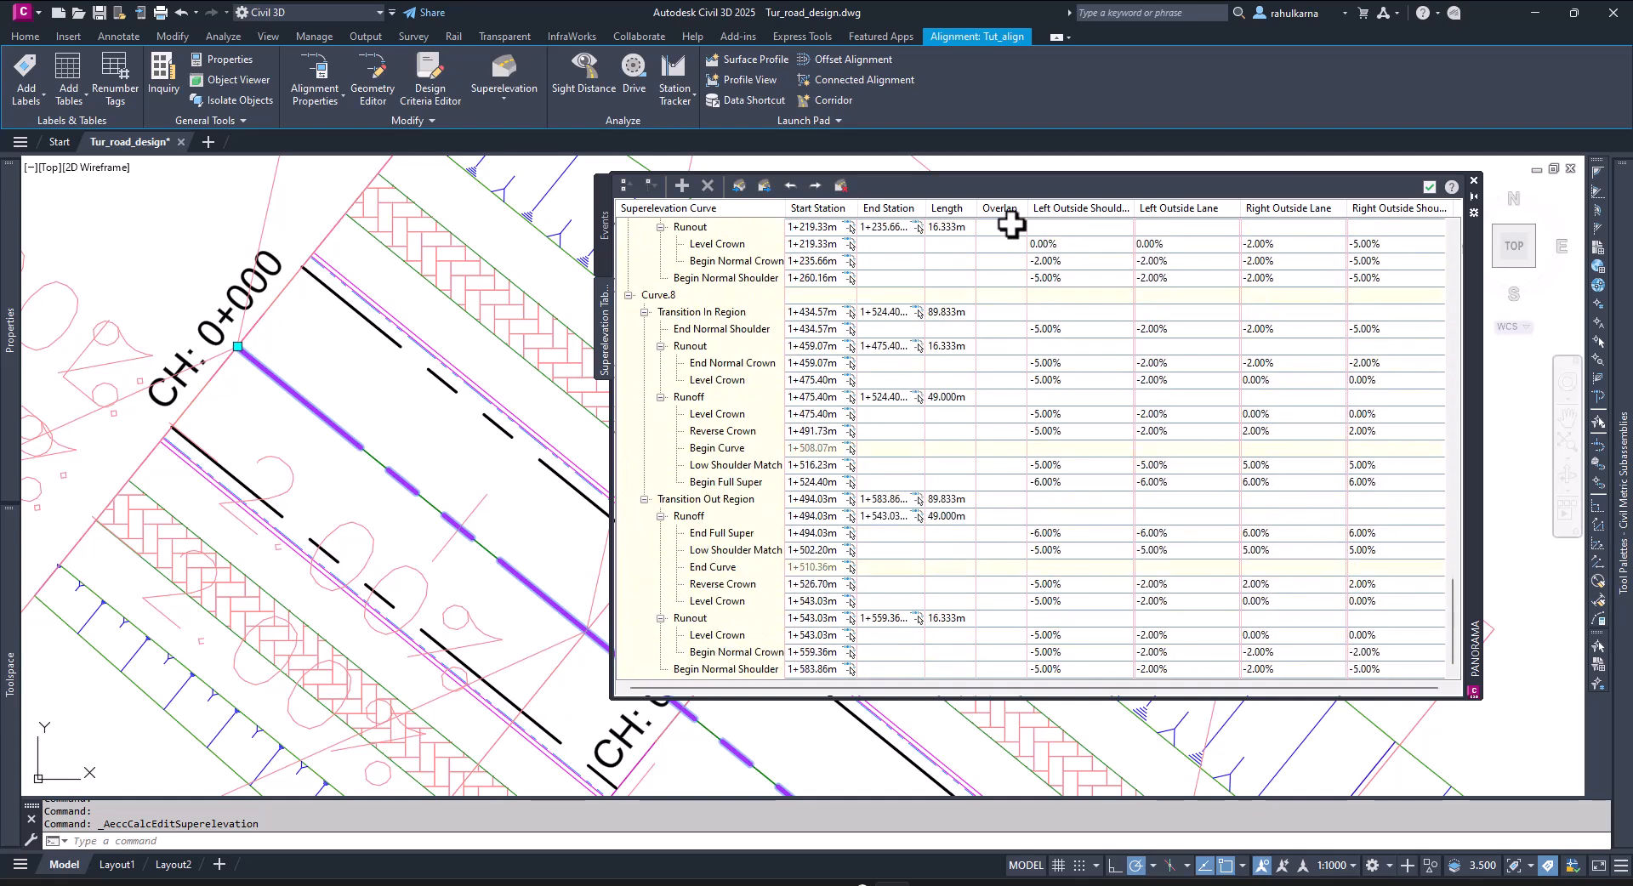
pyautogui.scroll(10, 994, 587)
pyautogui.scroll(20, 1000, 594)
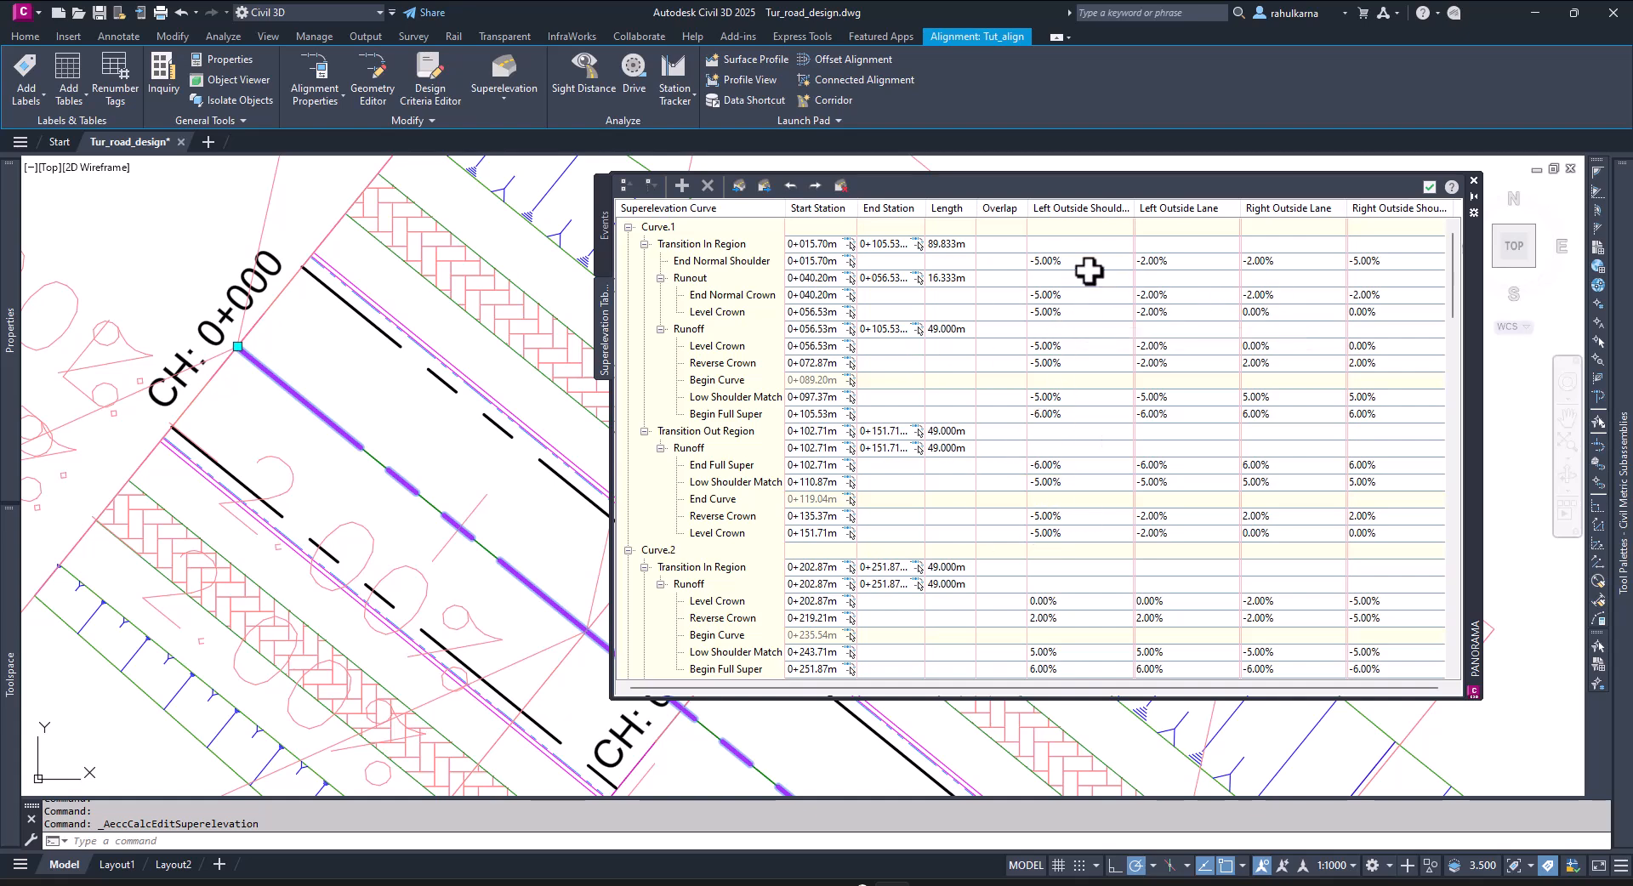
pyautogui.scroll(-10, 1097, 437)
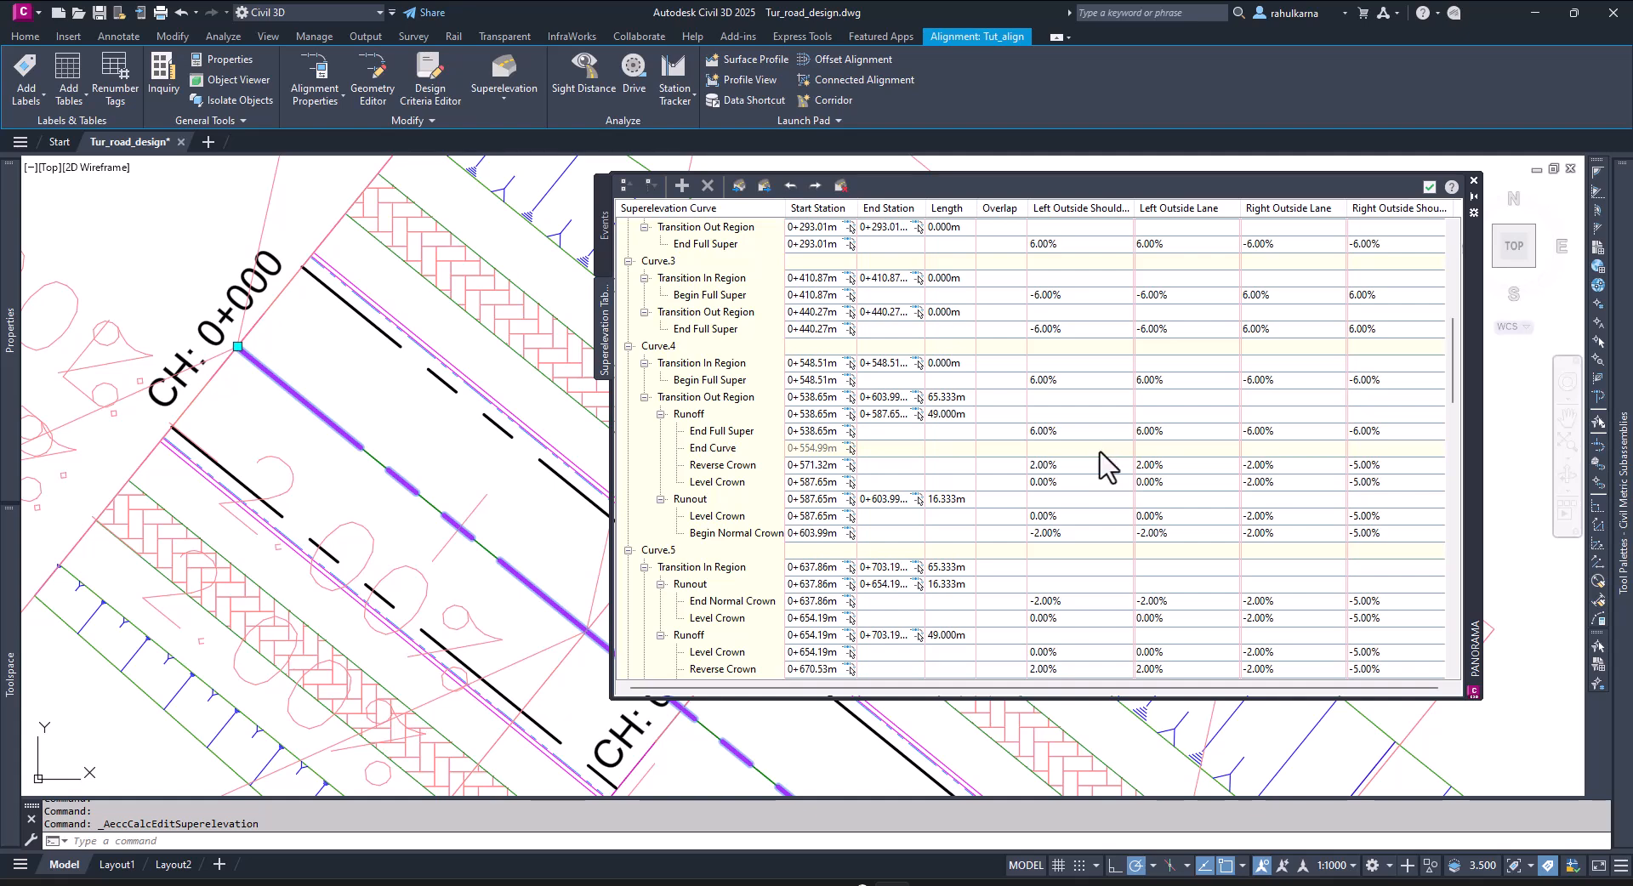
pyautogui.scroll(10, 1106, 466)
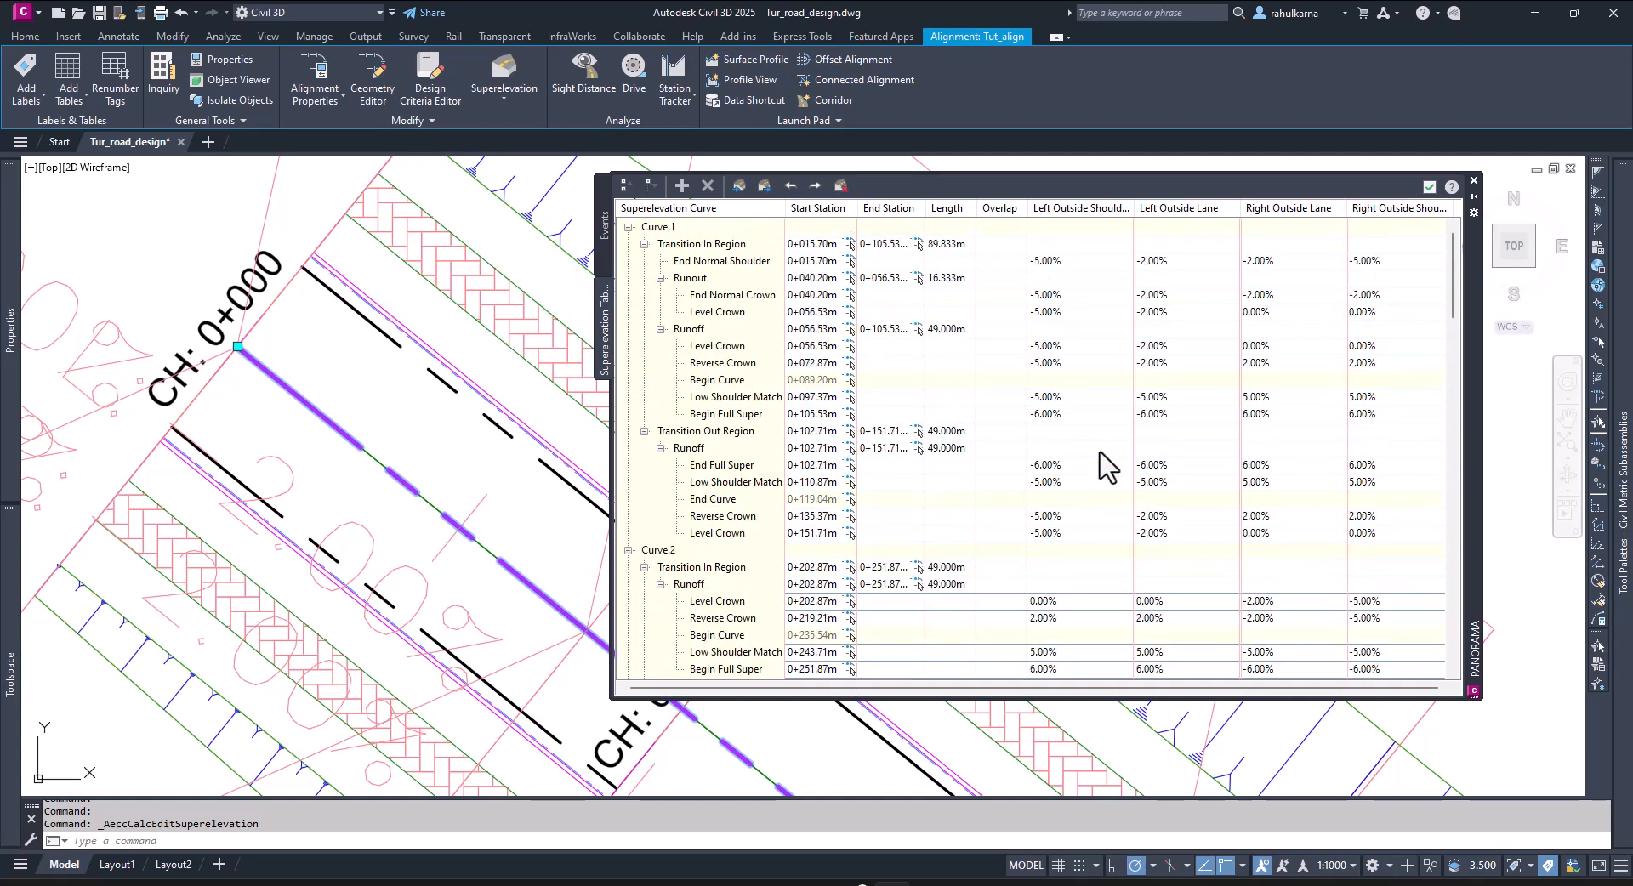
pyautogui.click(1430, 188)
pyautogui.click(1430, 187)
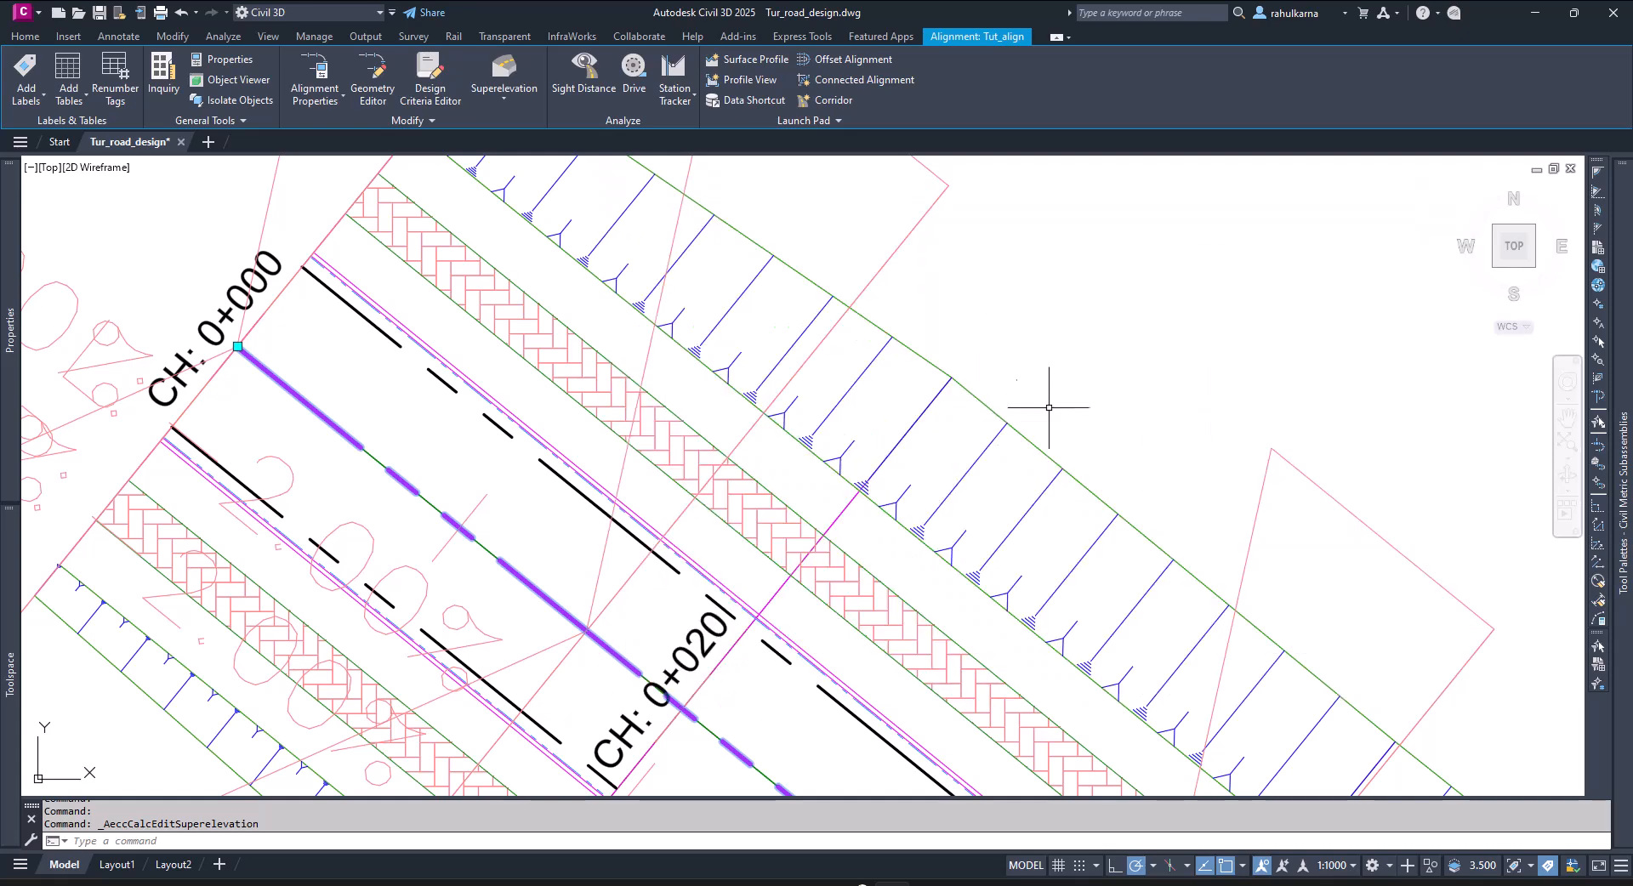
# - Examine the superelevation critical point labels along the first part of the road alignment, from its start through the first curves
pyautogui.scroll(-8, 746, 489)
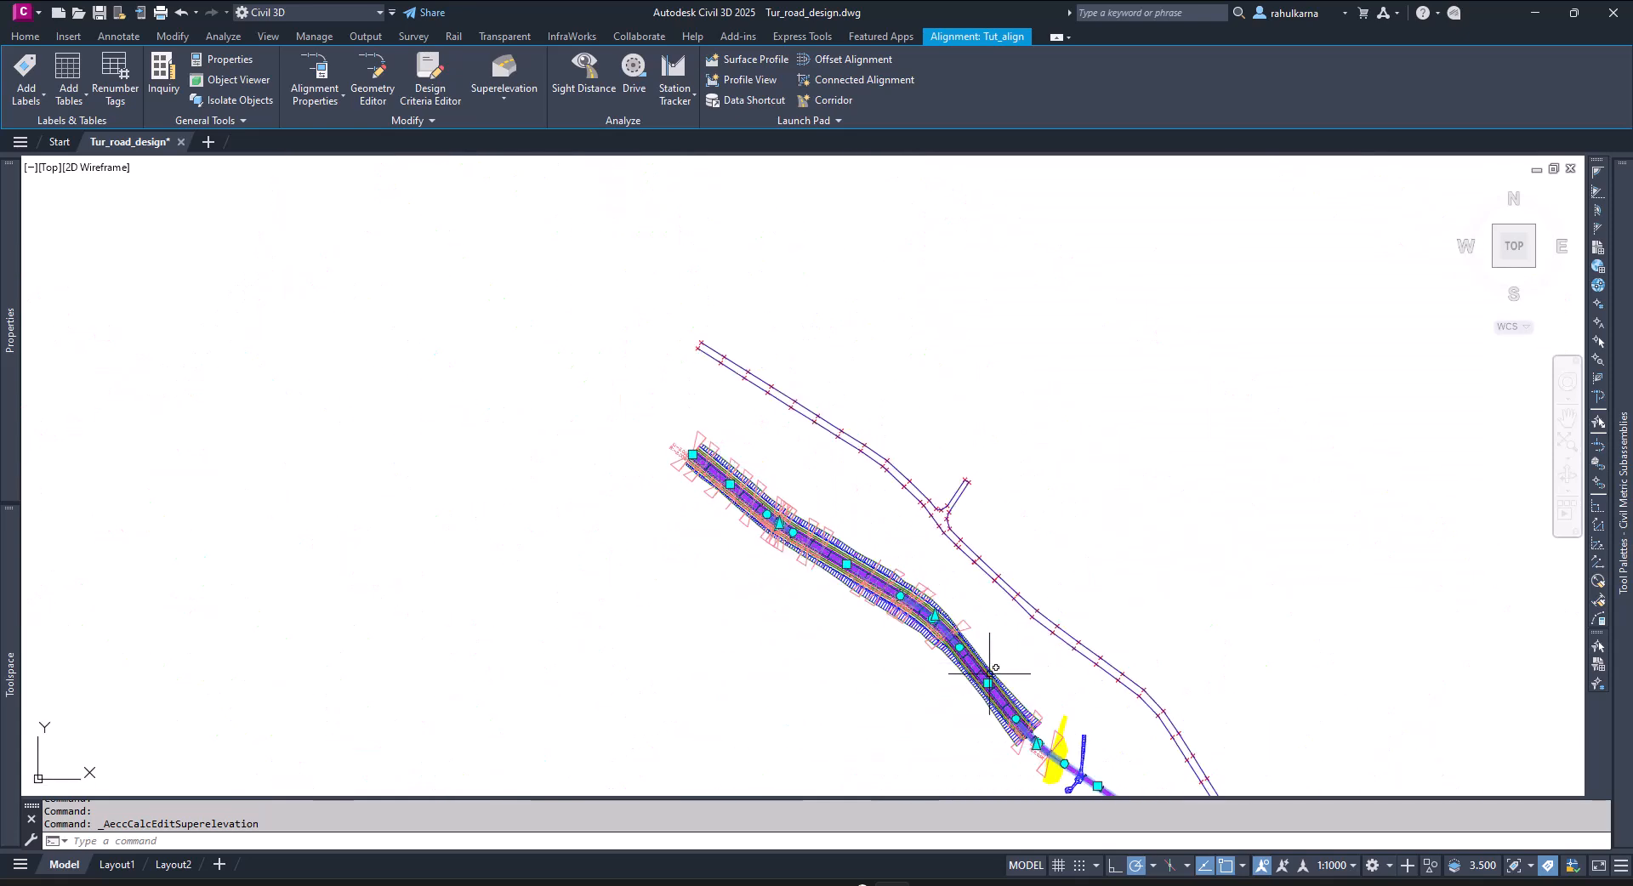
pyautogui.scroll(6, 989, 672)
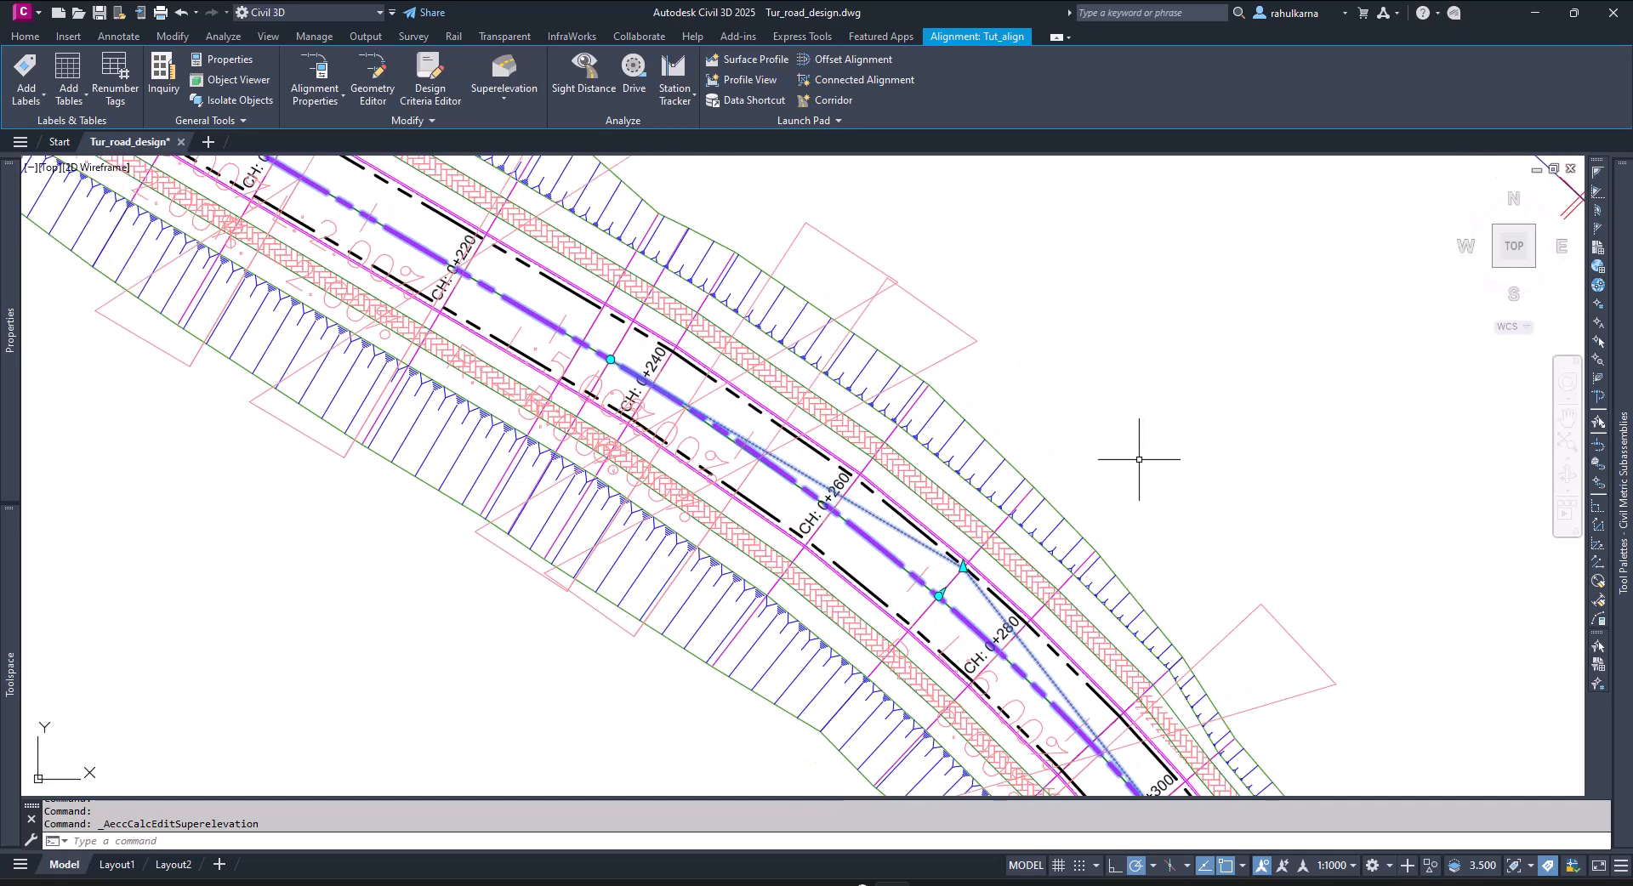
pyautogui.scroll(-6, 1141, 461)
pyautogui.moveTo(549, 172); pyautogui.dragTo(842, 553, button='middle')
pyautogui.scroll(8, 792, 524)
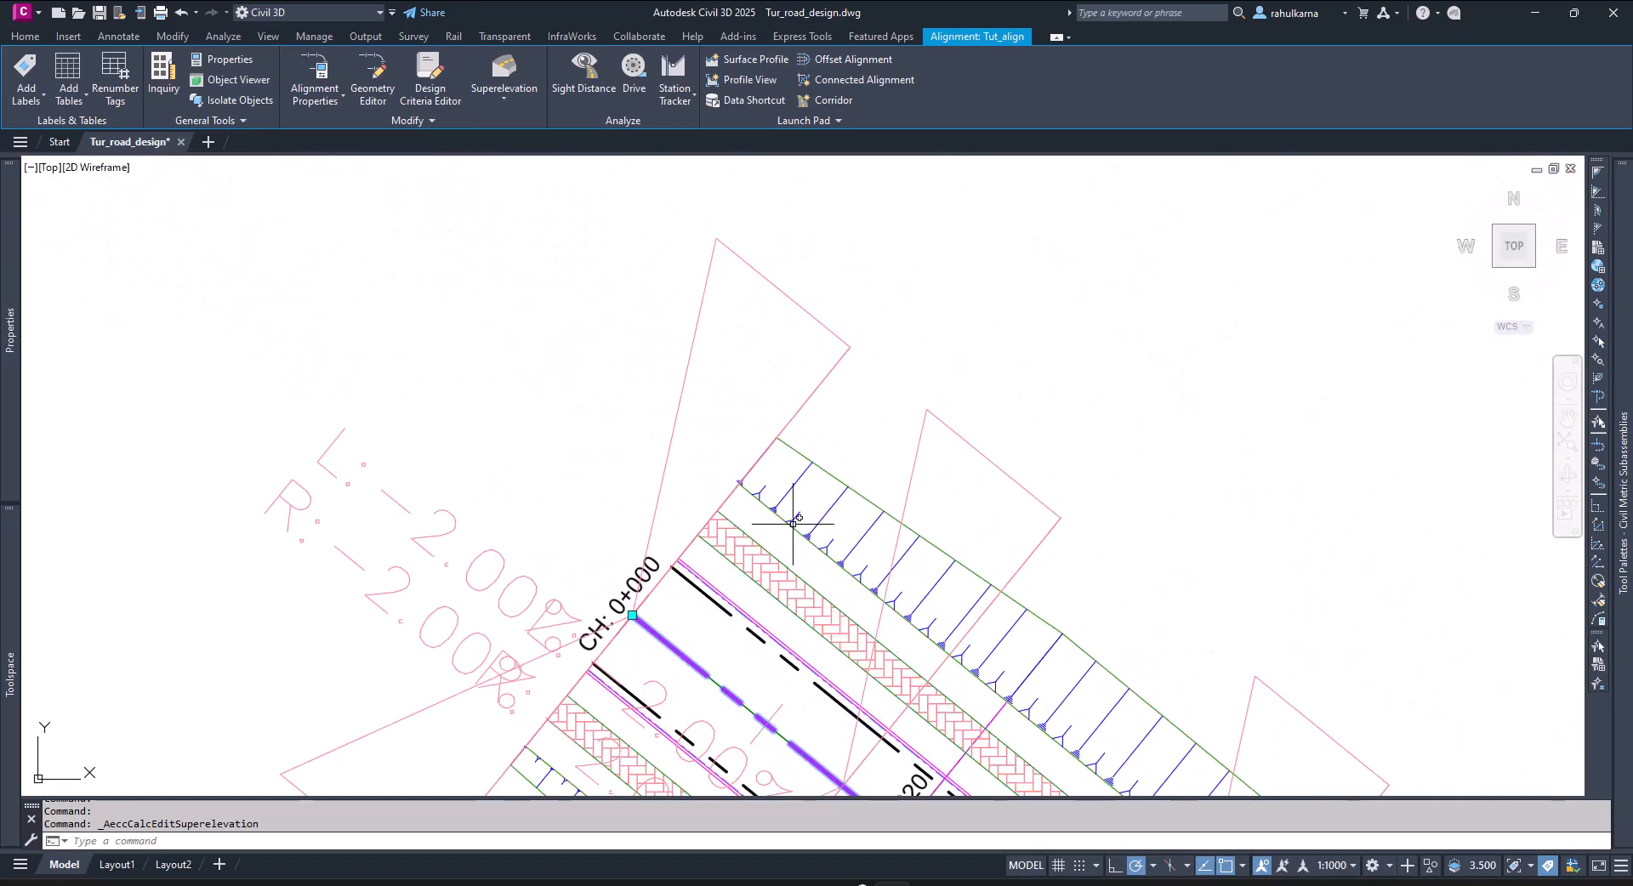
pyautogui.moveTo(1012, 442)
pyautogui.mouseDown(button='middle')
pyautogui.moveTo(864, 361)
pyautogui.moveTo(797, 273)
pyautogui.mouseUp(button='middle')
pyautogui.scroll(-4, 654, 482)
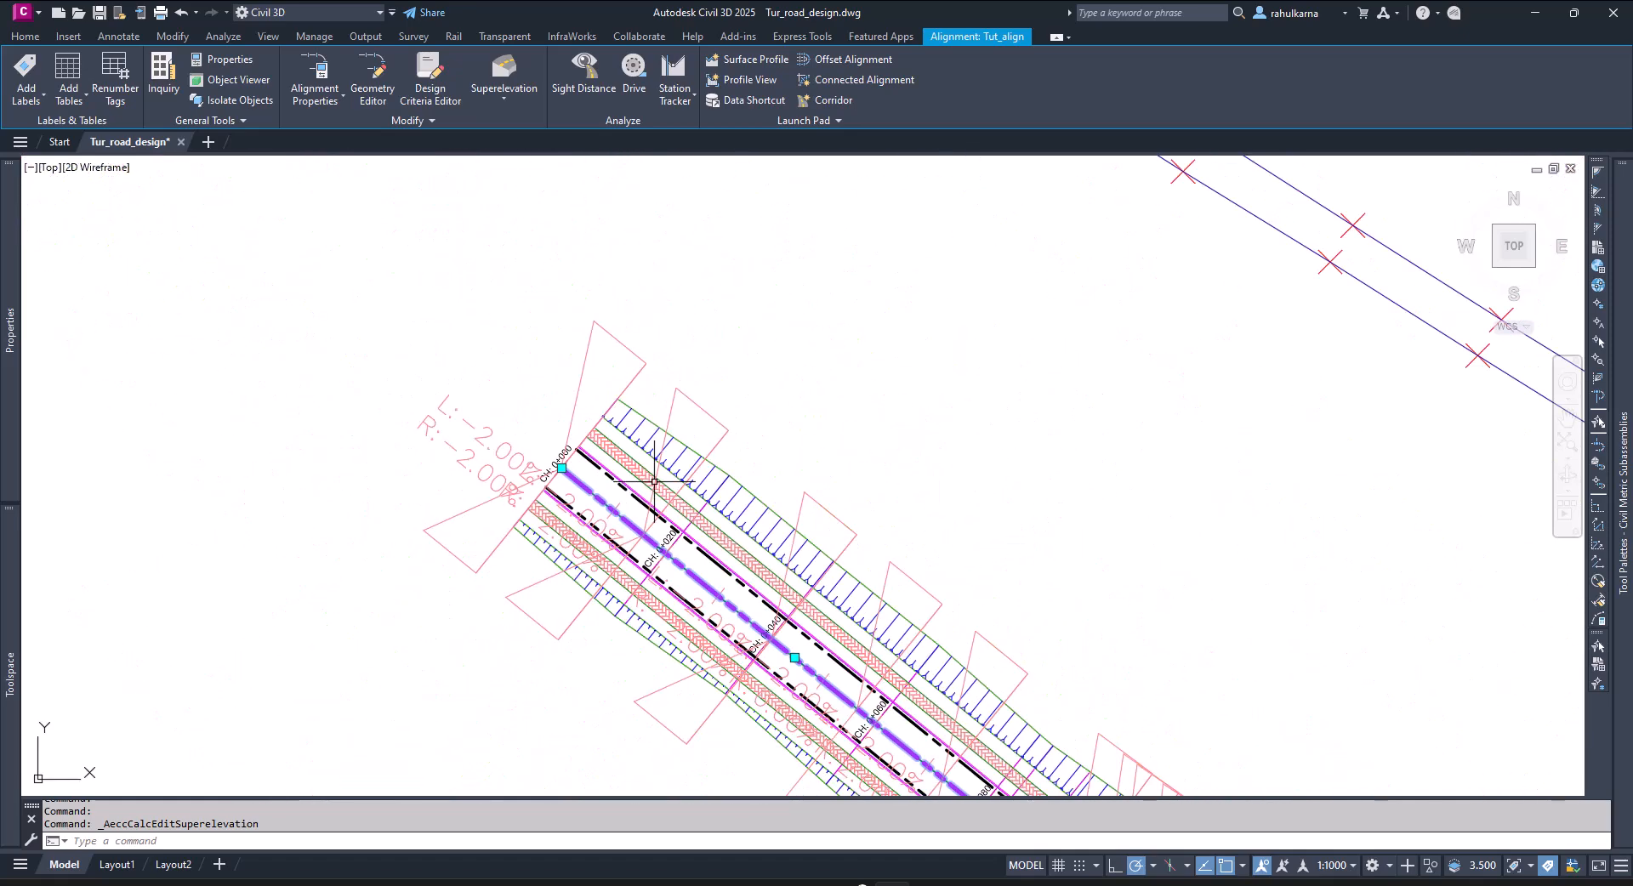
pyautogui.scroll(5, 777, 650)
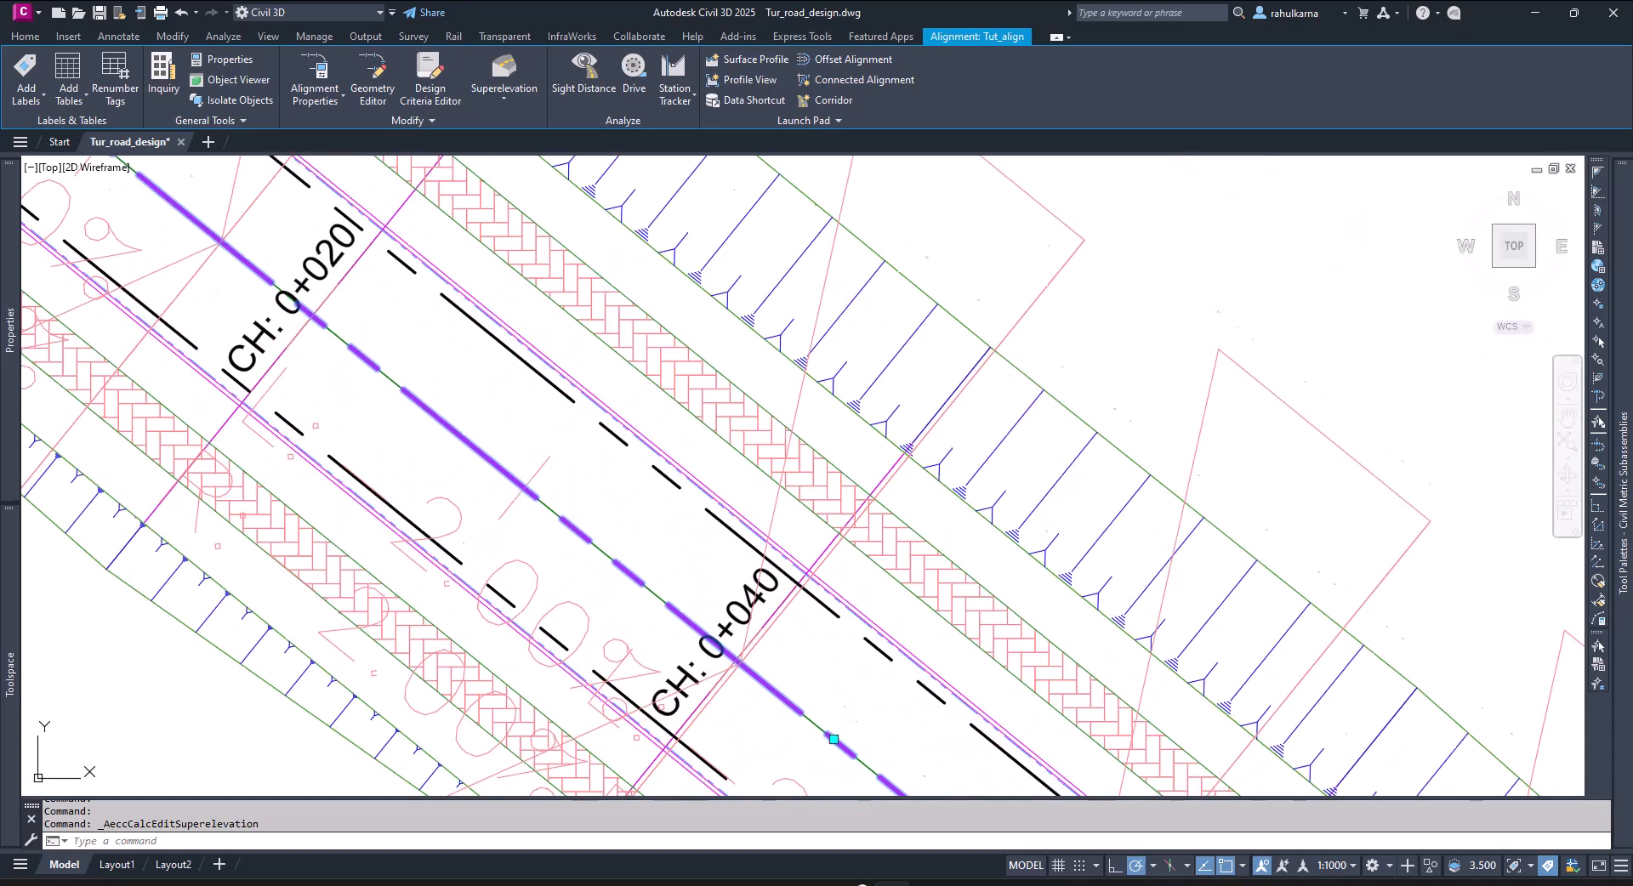
pyautogui.moveTo(819, 674); pyautogui.dragTo(831, 626, button='middle')
pyautogui.scroll(-6, 795, 637)
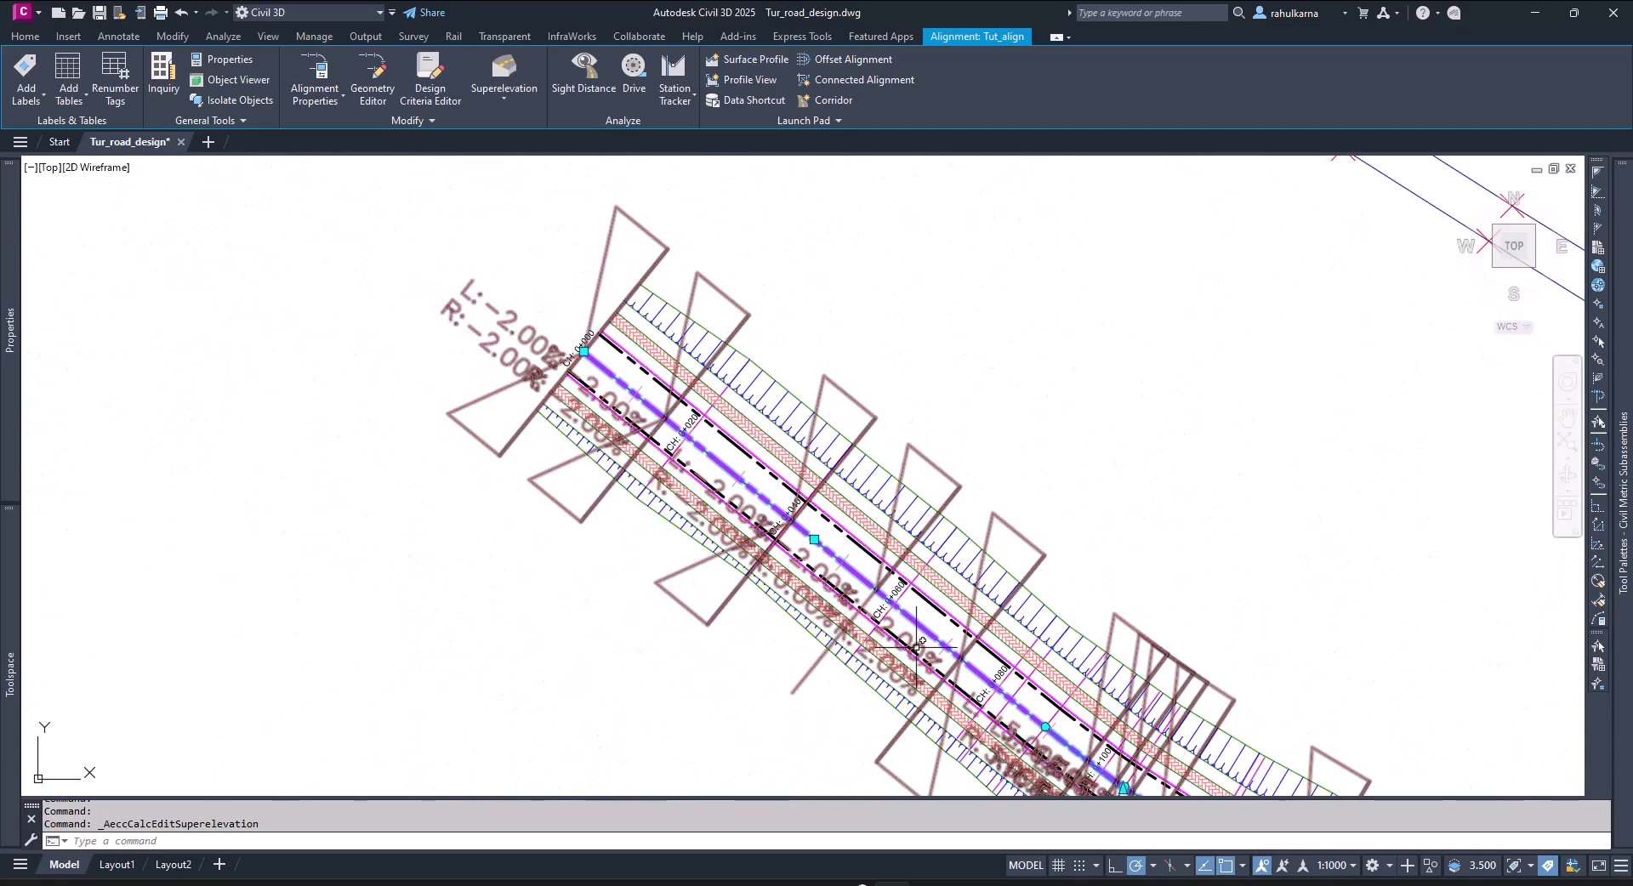
pyautogui.scroll(5, 915, 649)
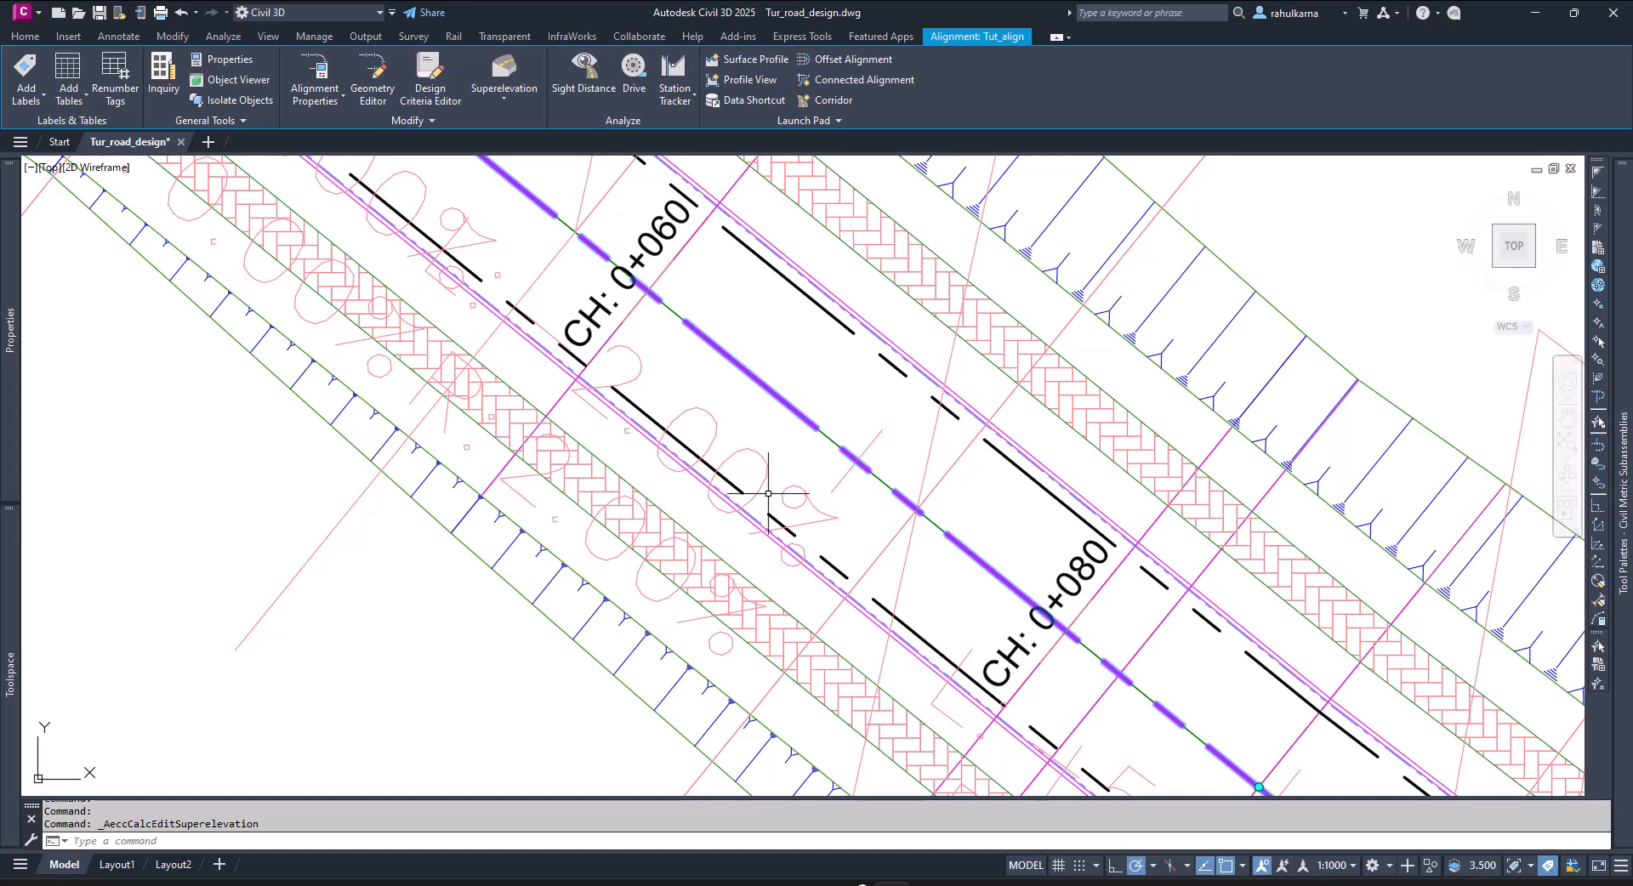
pyautogui.scroll(-5, 803, 490)
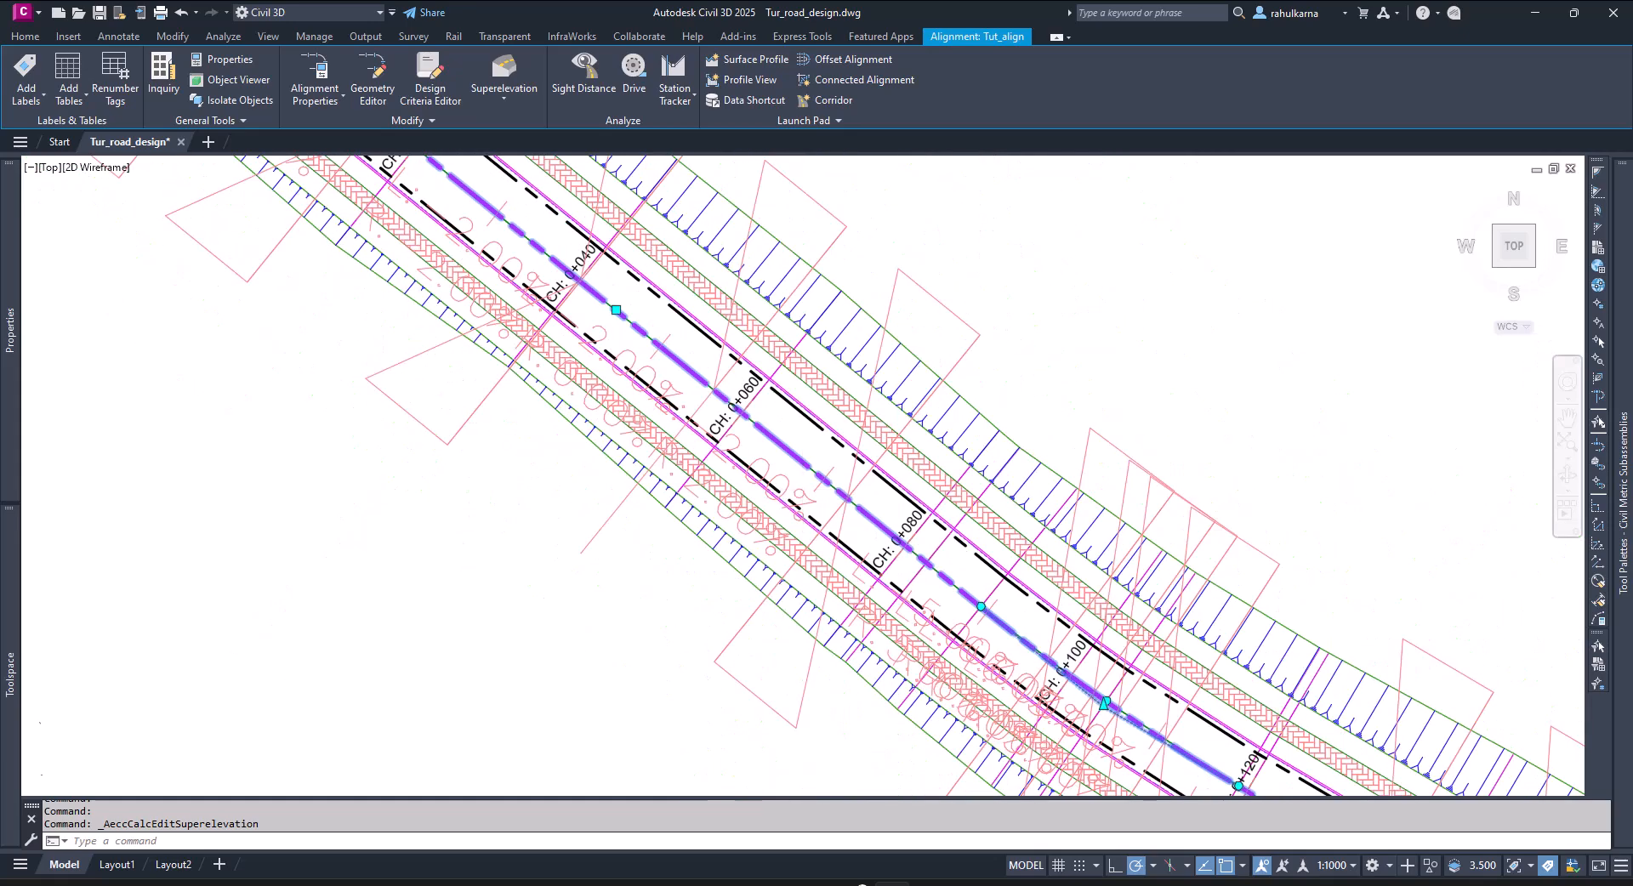
pyautogui.scroll(4, 770, 315)
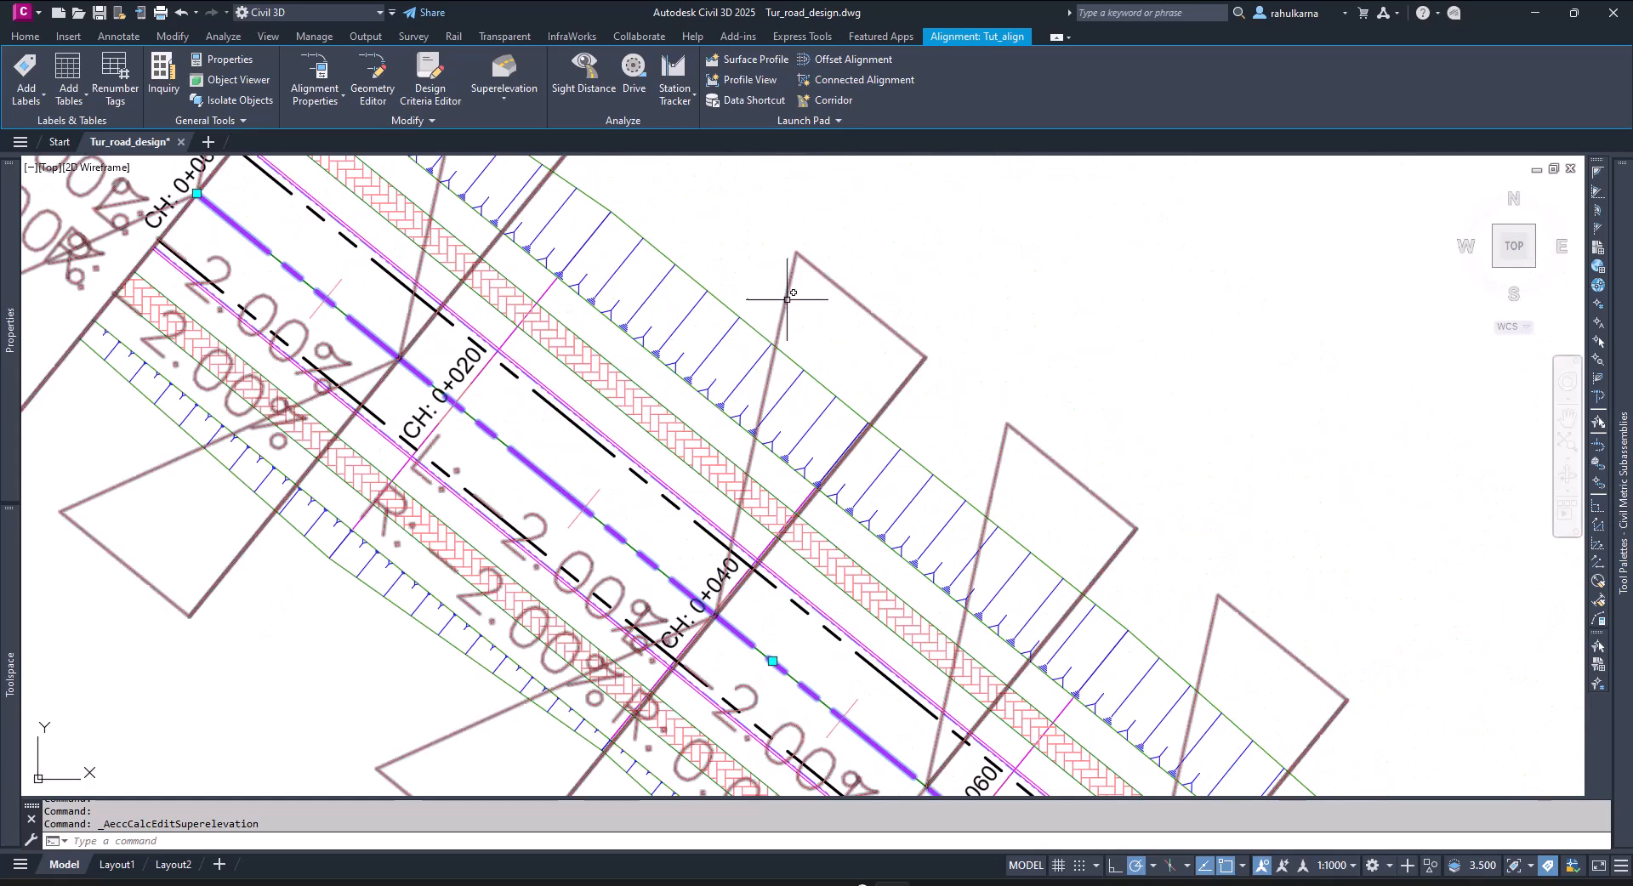
pyautogui.scroll(-2, 851, 351)
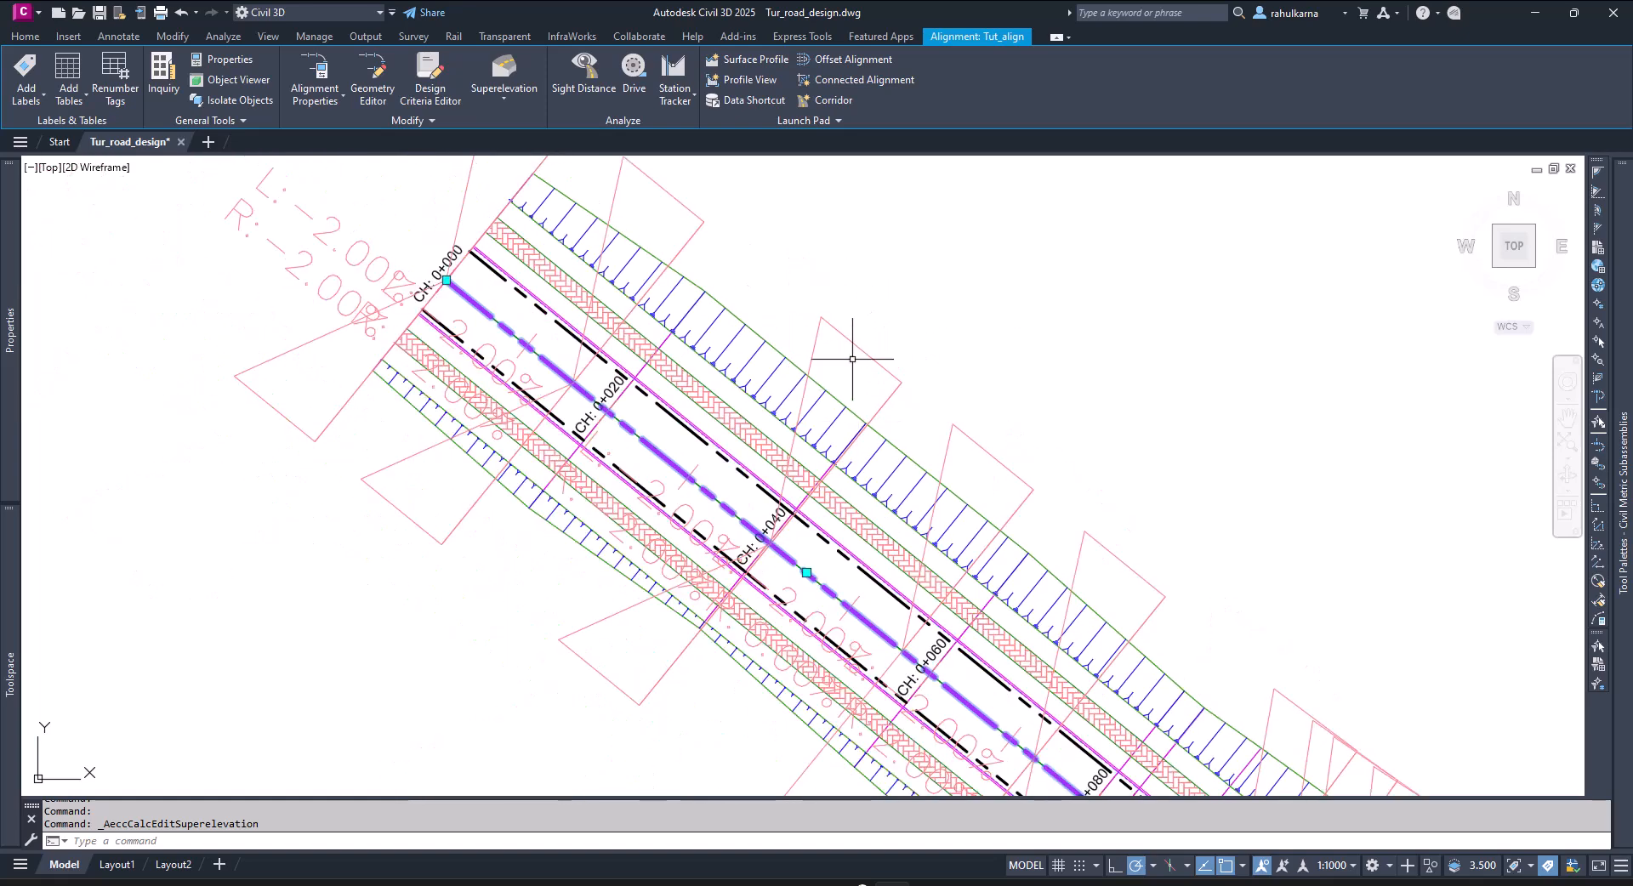
# - Select only the alignment's superelevation label group and open the label style choice for its superelevation critical points
pyautogui.click(846, 347)
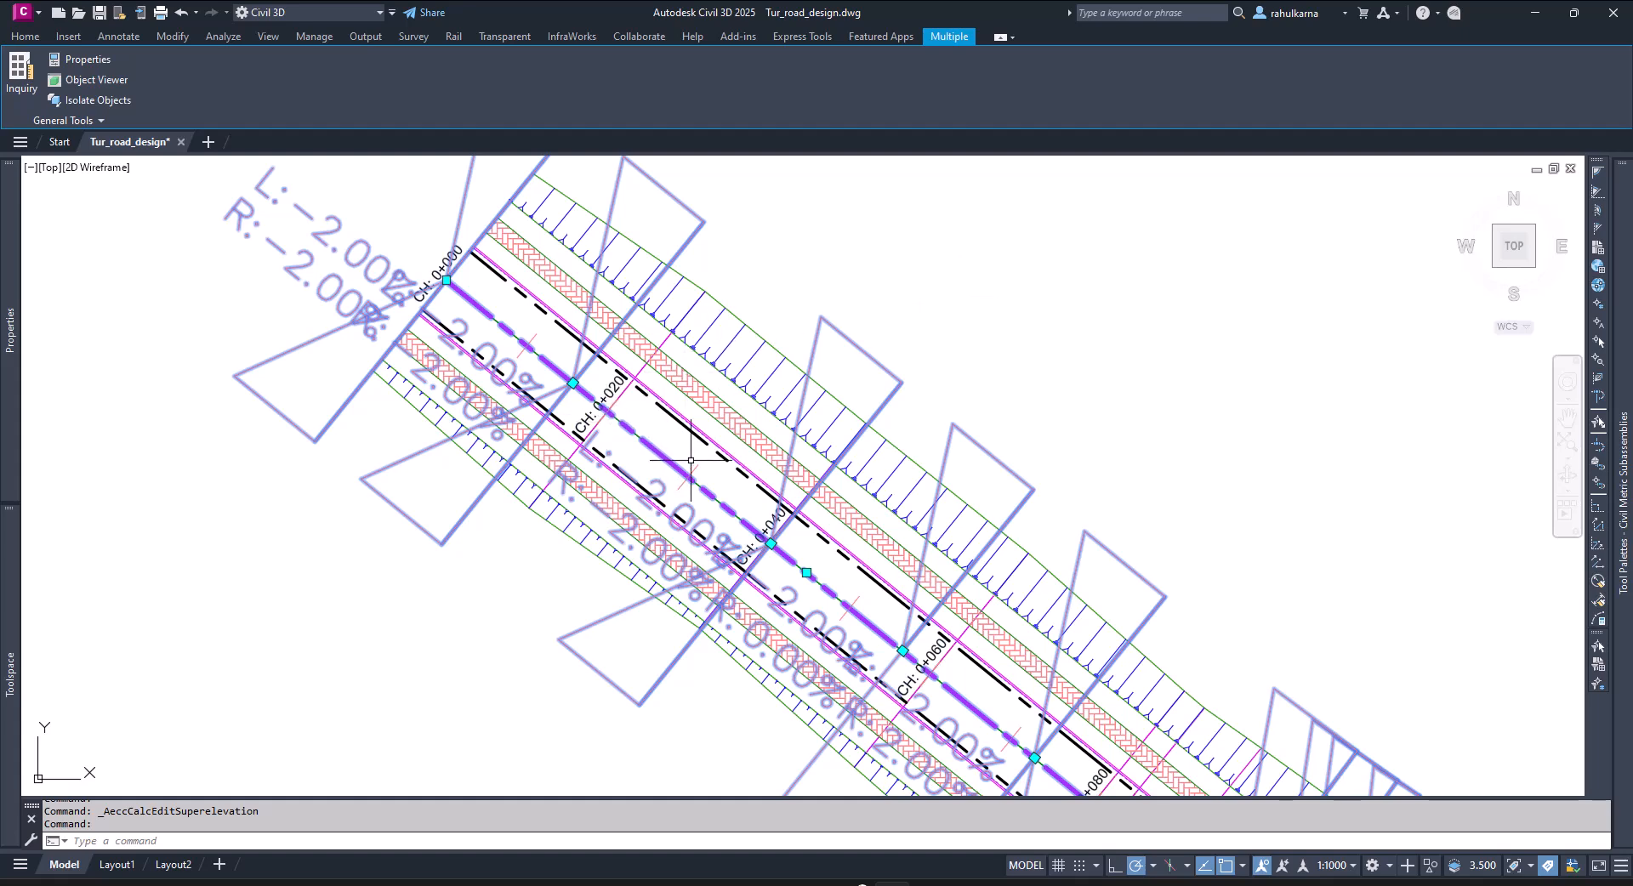
pyautogui.press('Escape')
pyautogui.click(839, 330)
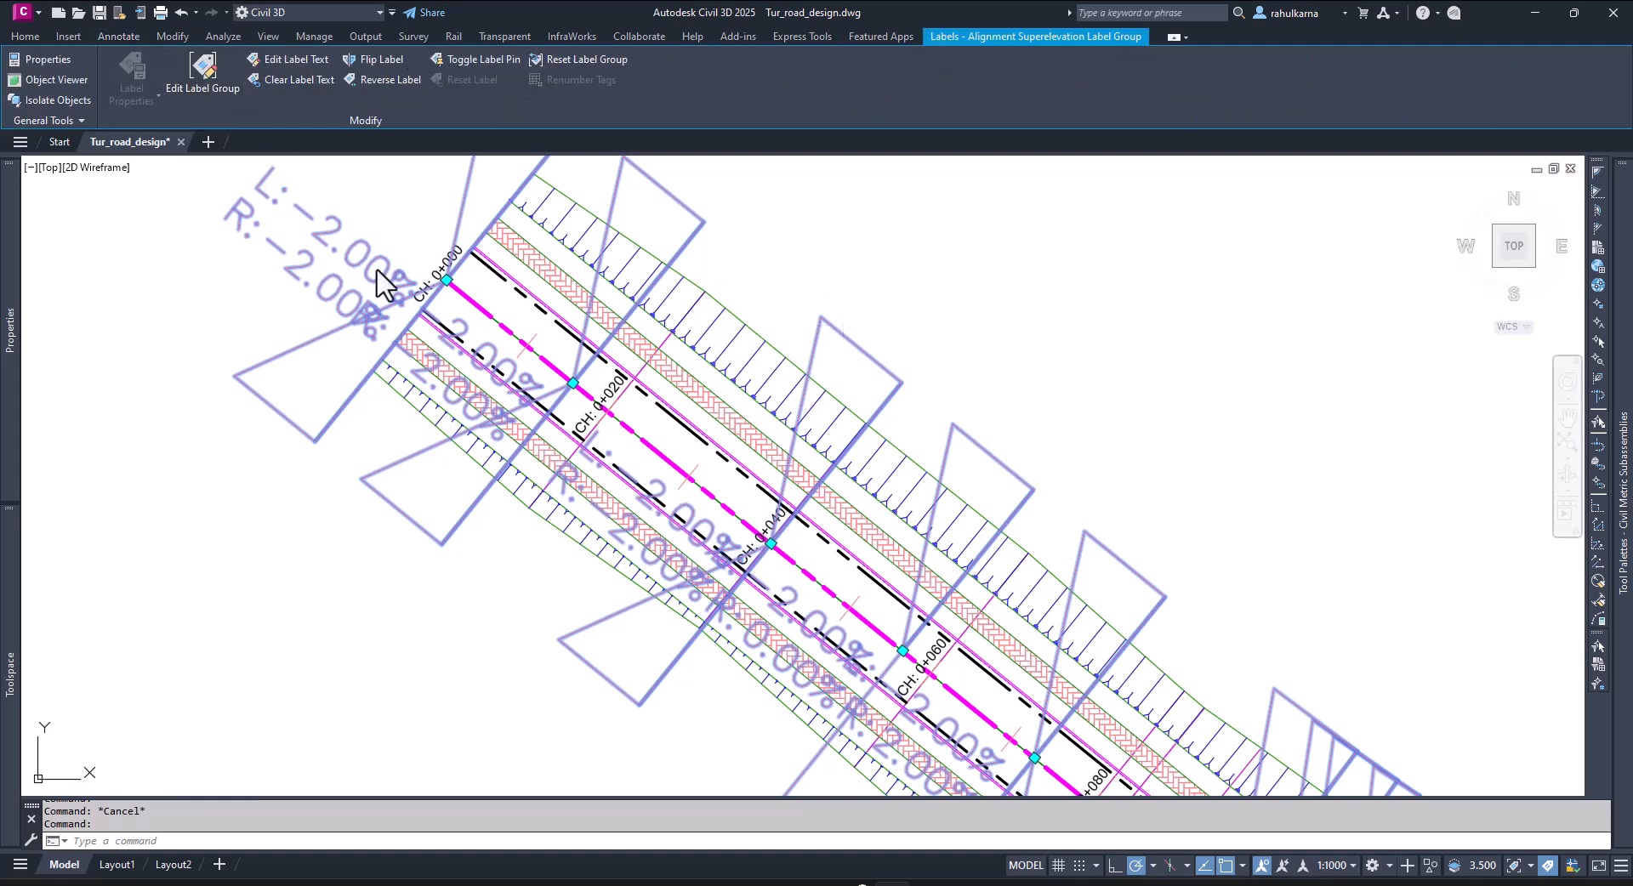
pyautogui.click(204, 75)
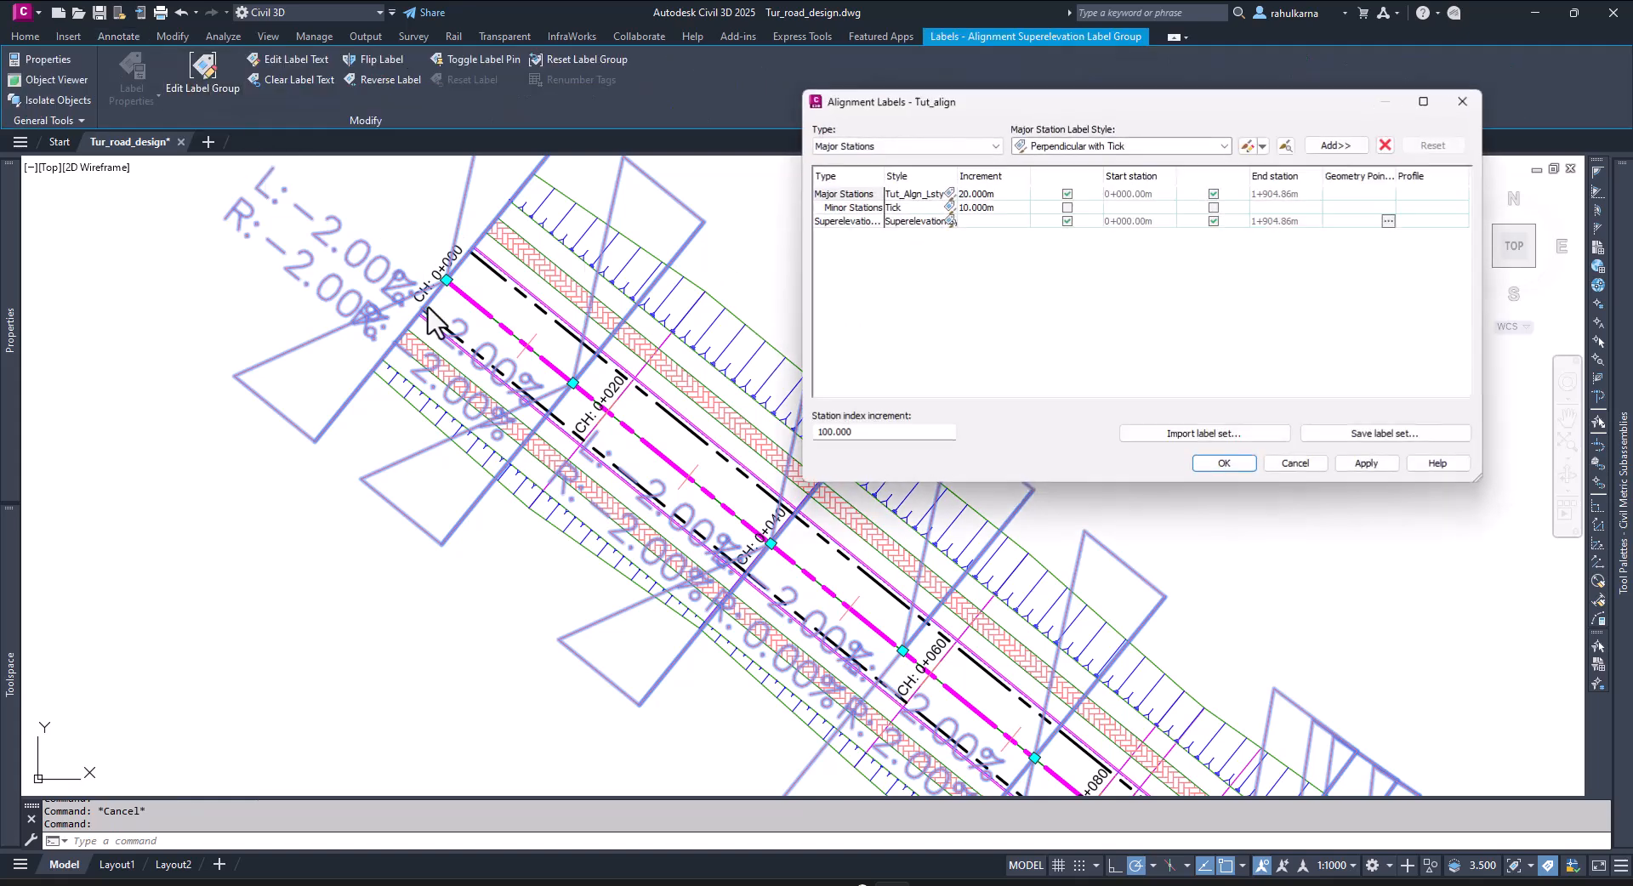
pyautogui.click(952, 223)
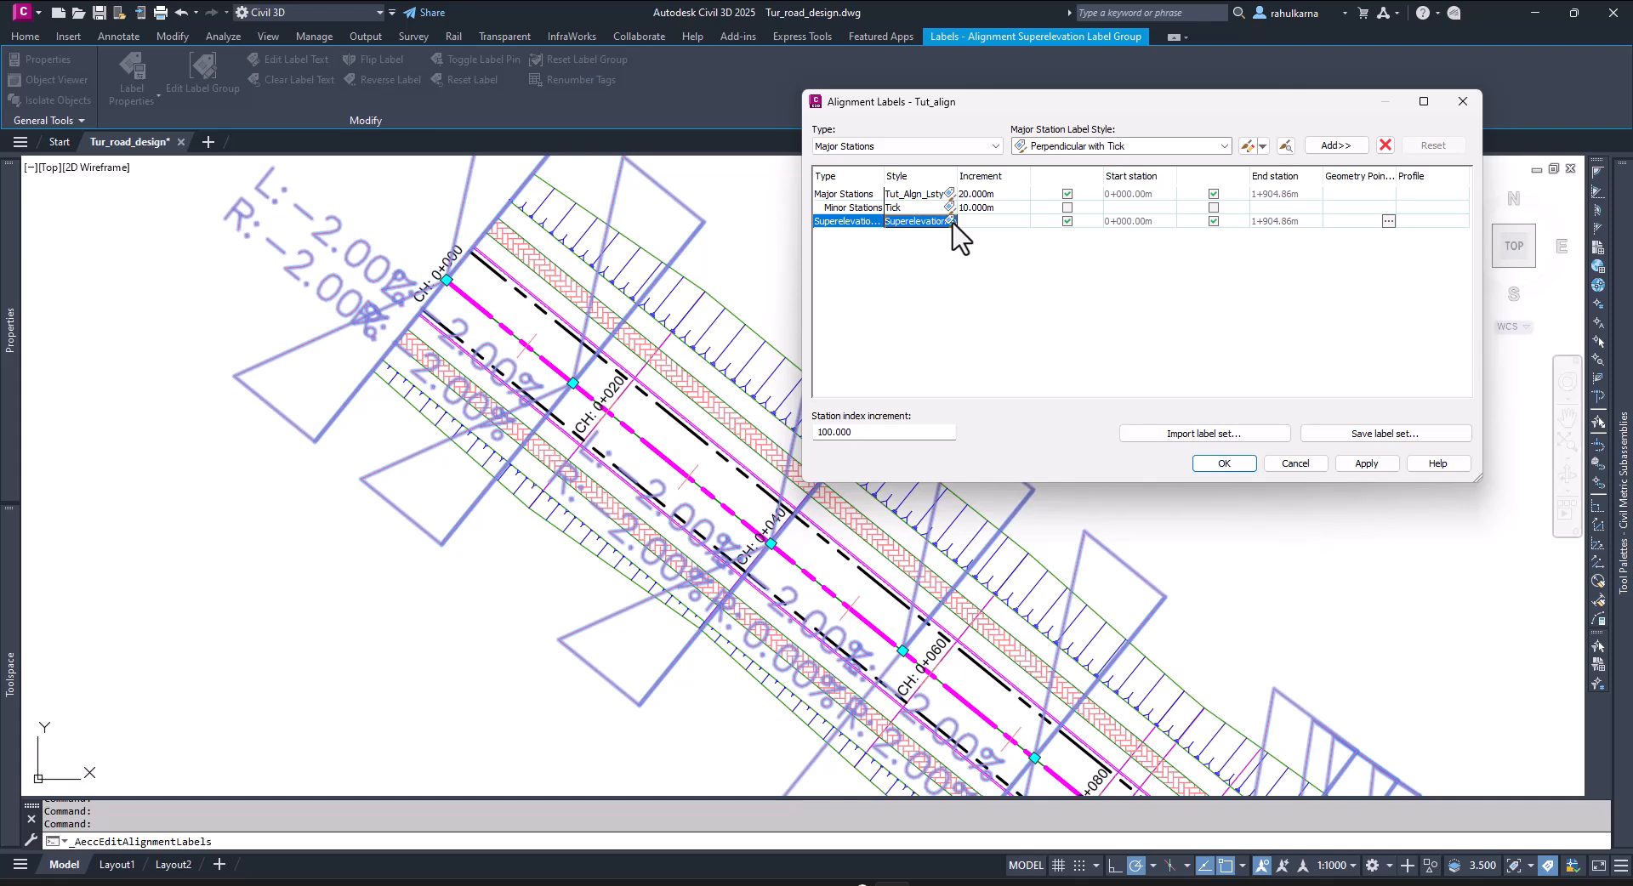
pyautogui.click(951, 221)
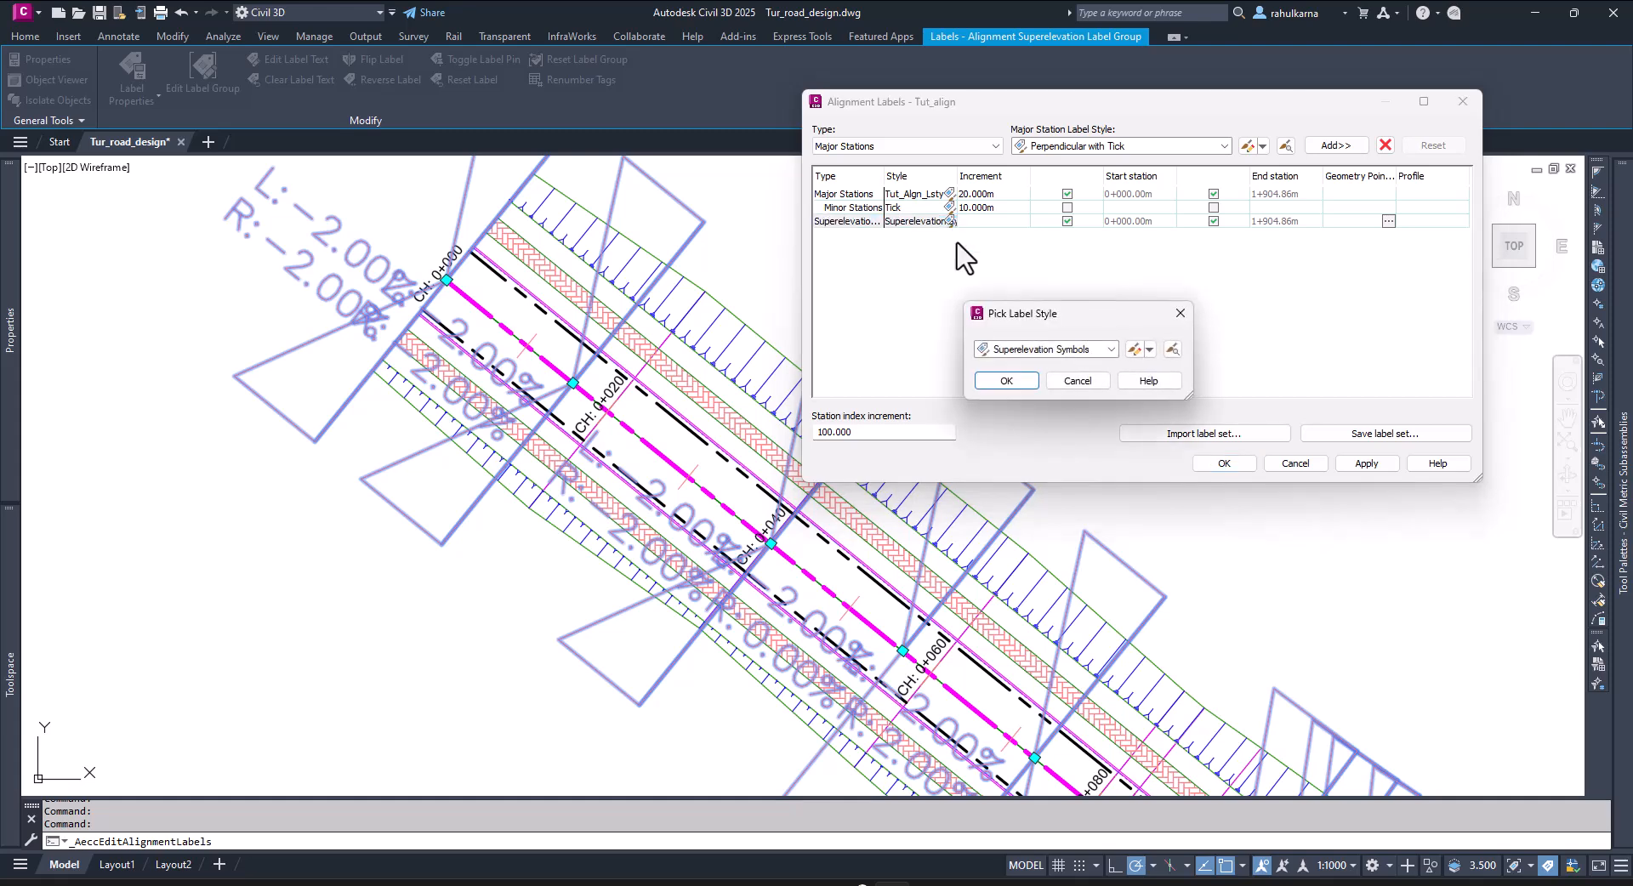
# - Create a copy of the Superelevation Symbols label style and name it Tut_SE
pyautogui.click(1149, 349)
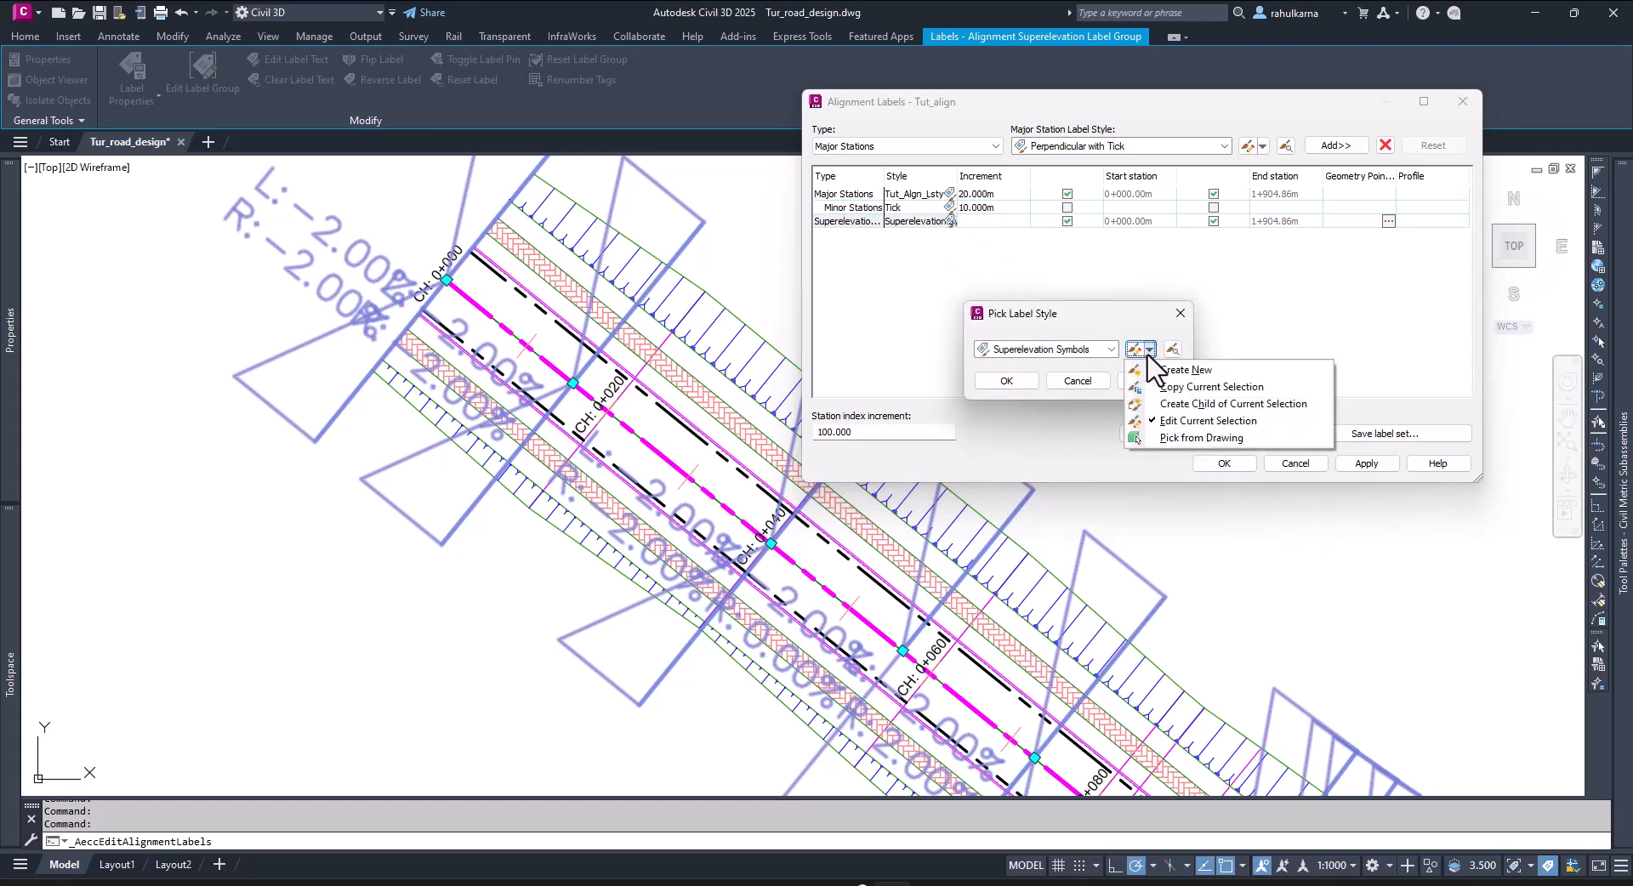
pyautogui.click(1216, 388)
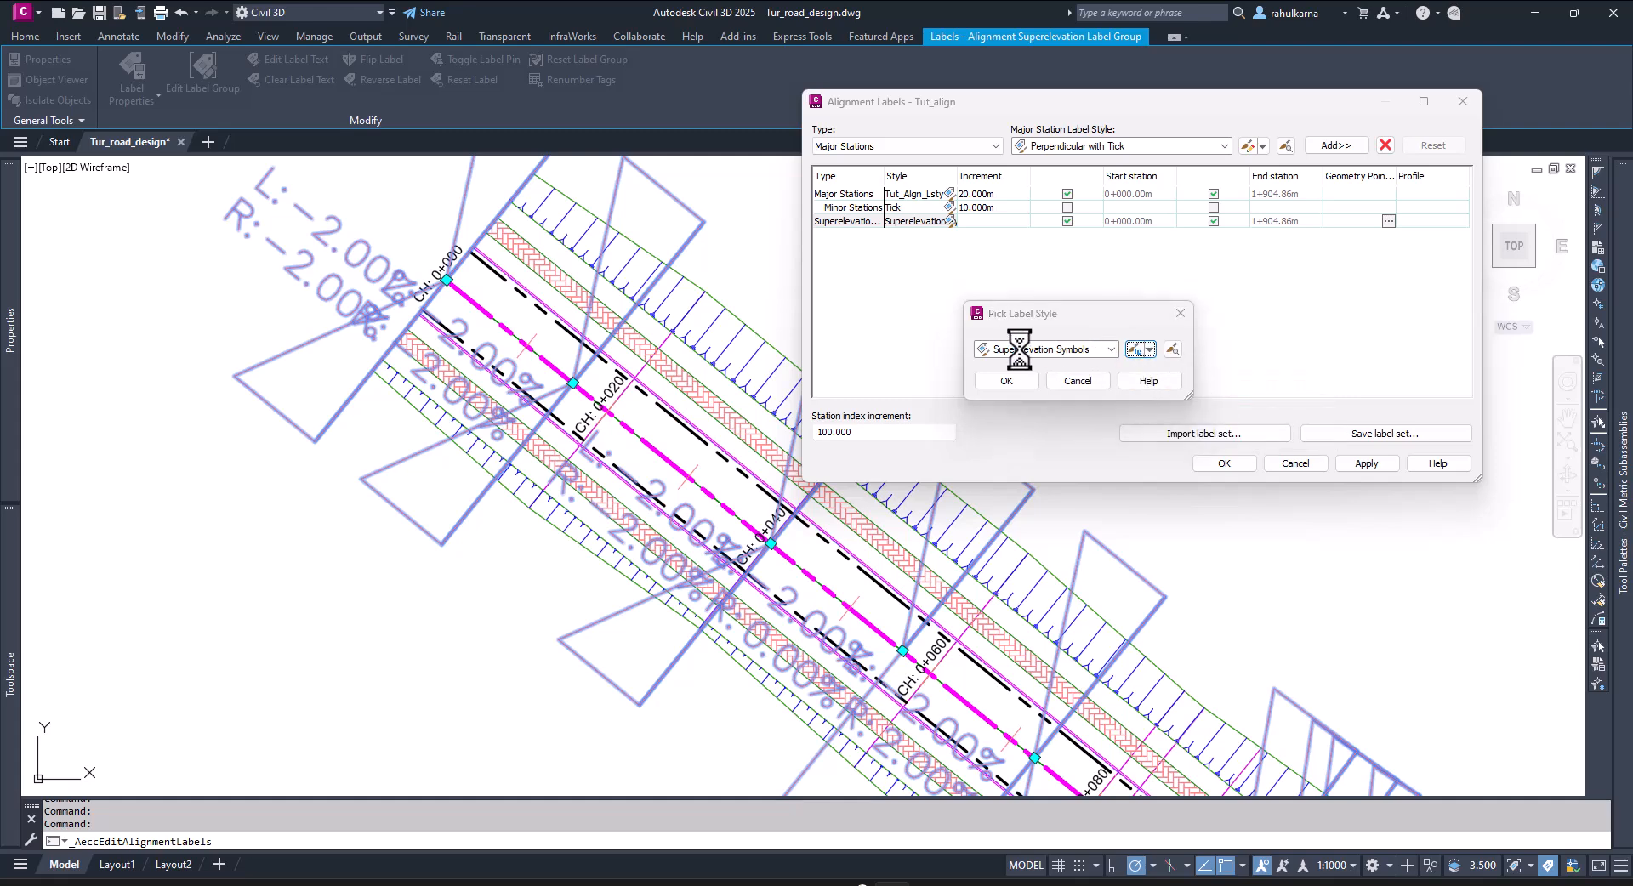
pyautogui.click(986, 333)
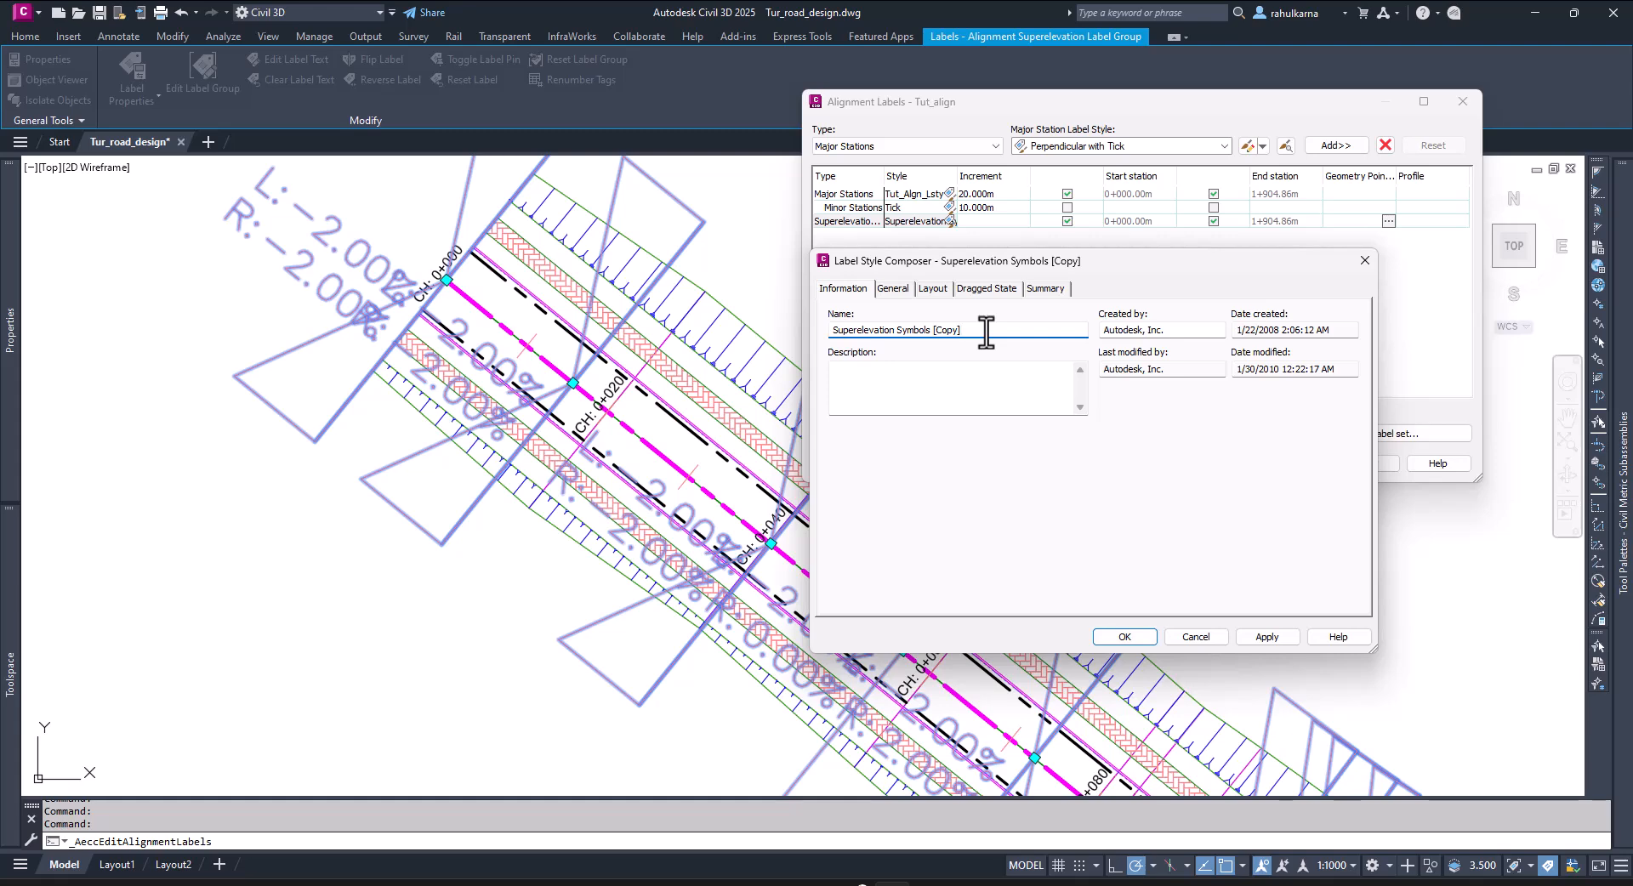
pyautogui.moveTo(986, 333); pyautogui.dragTo(786, 328)
pyautogui.press('BackSpace')
# - Set the text attachment of the Geometry Point and Station component to Middle center in the Tut_SE layout
pyautogui.click(932, 289)
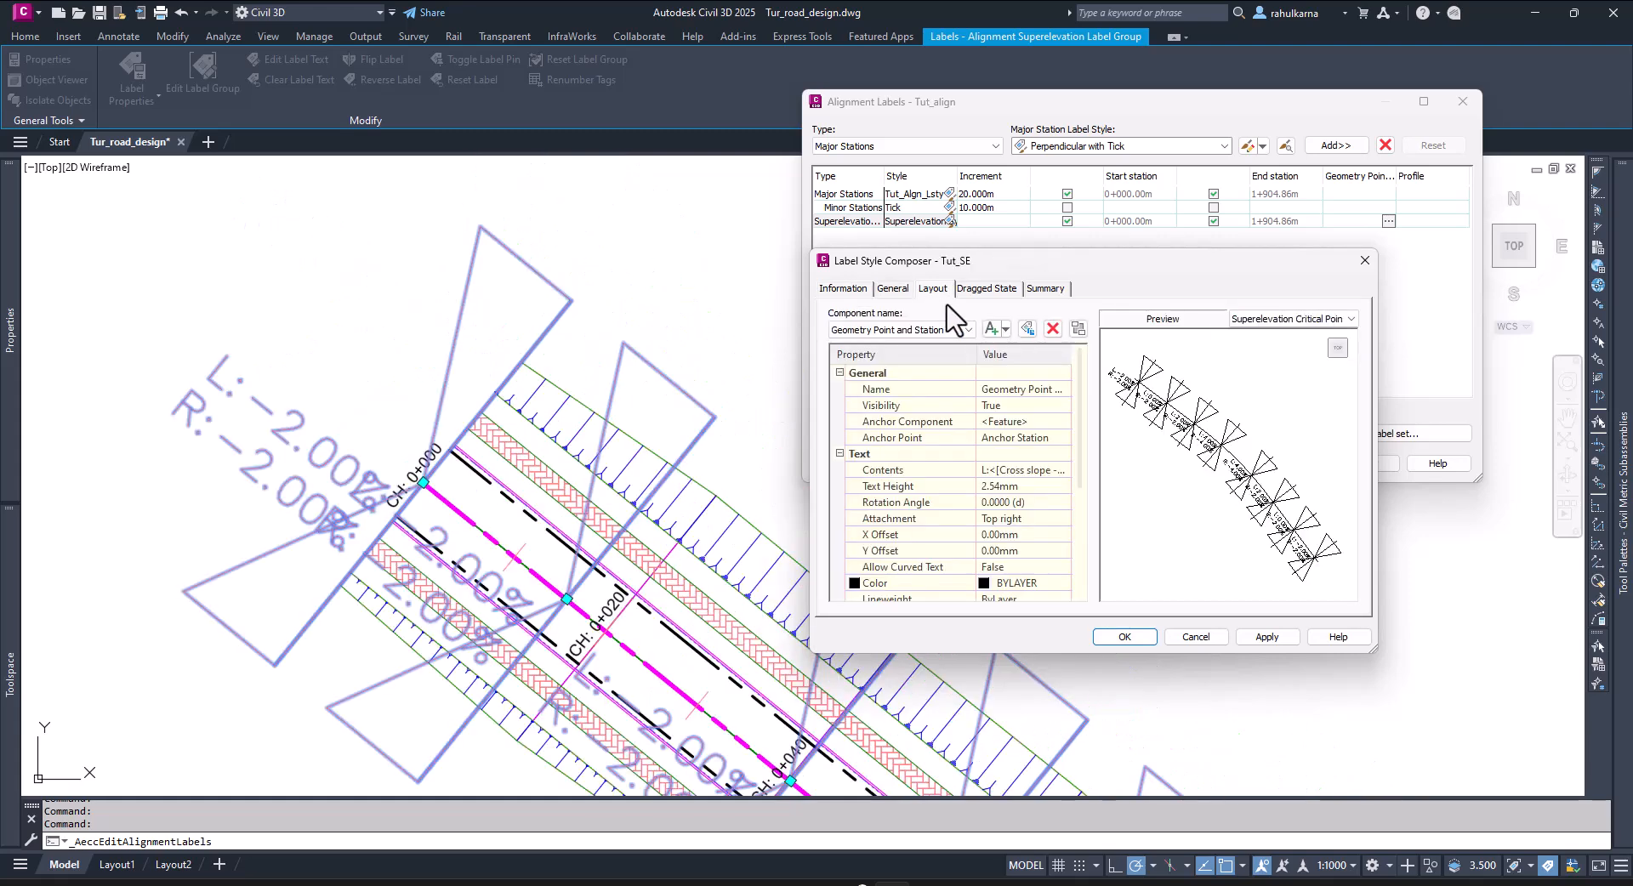
pyautogui.scroll(5, 1212, 468)
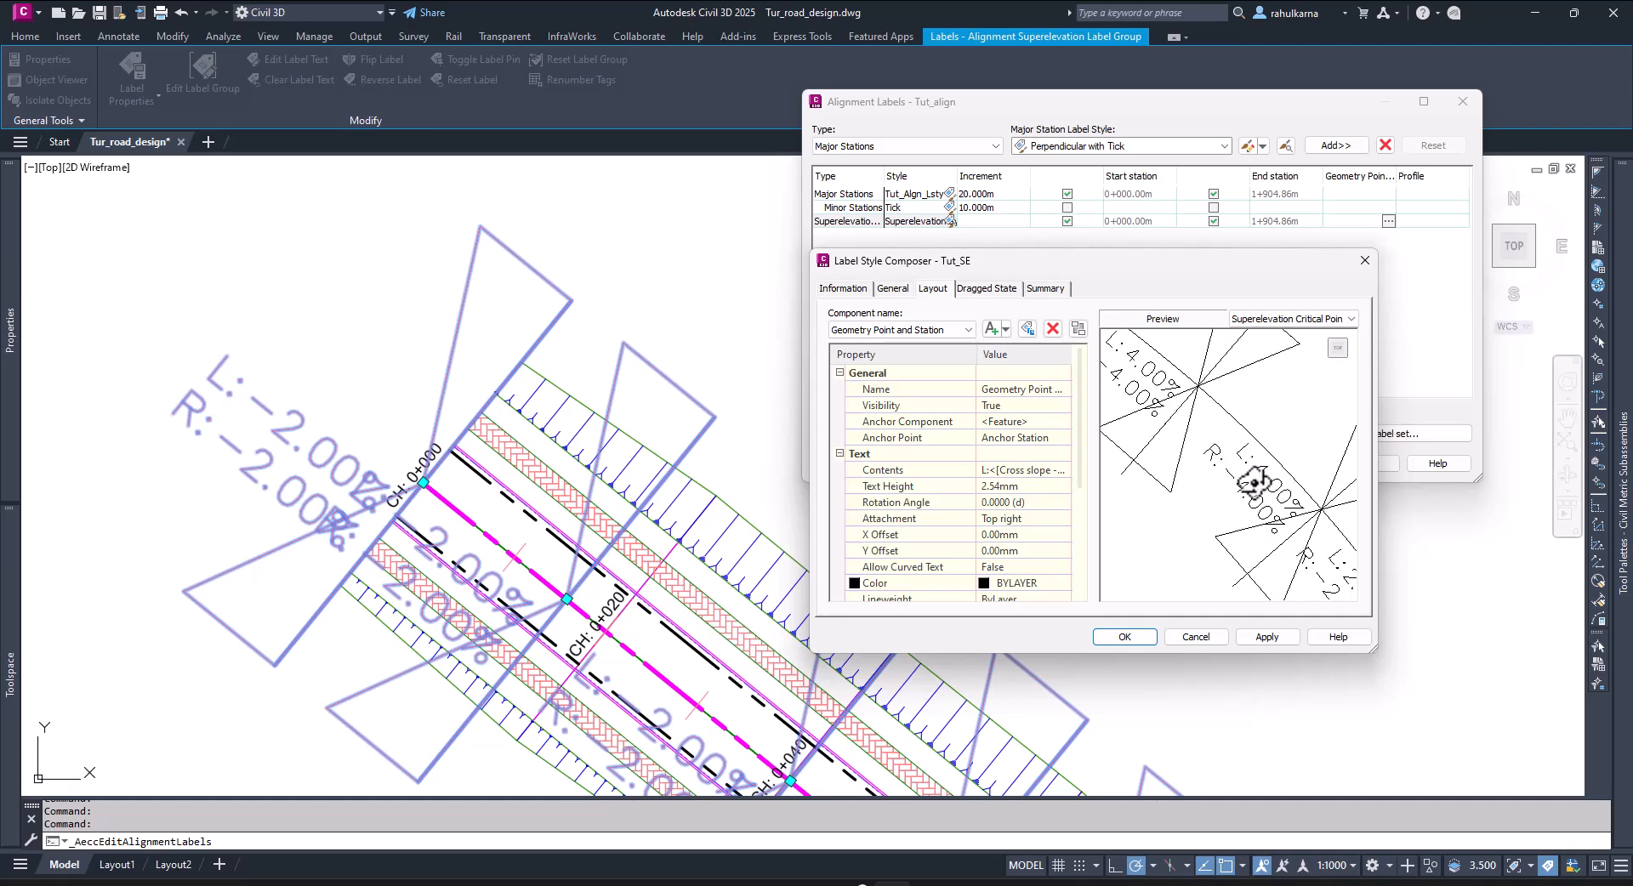
pyautogui.moveTo(1281, 492); pyautogui.dragTo(1264, 525, button='middle')
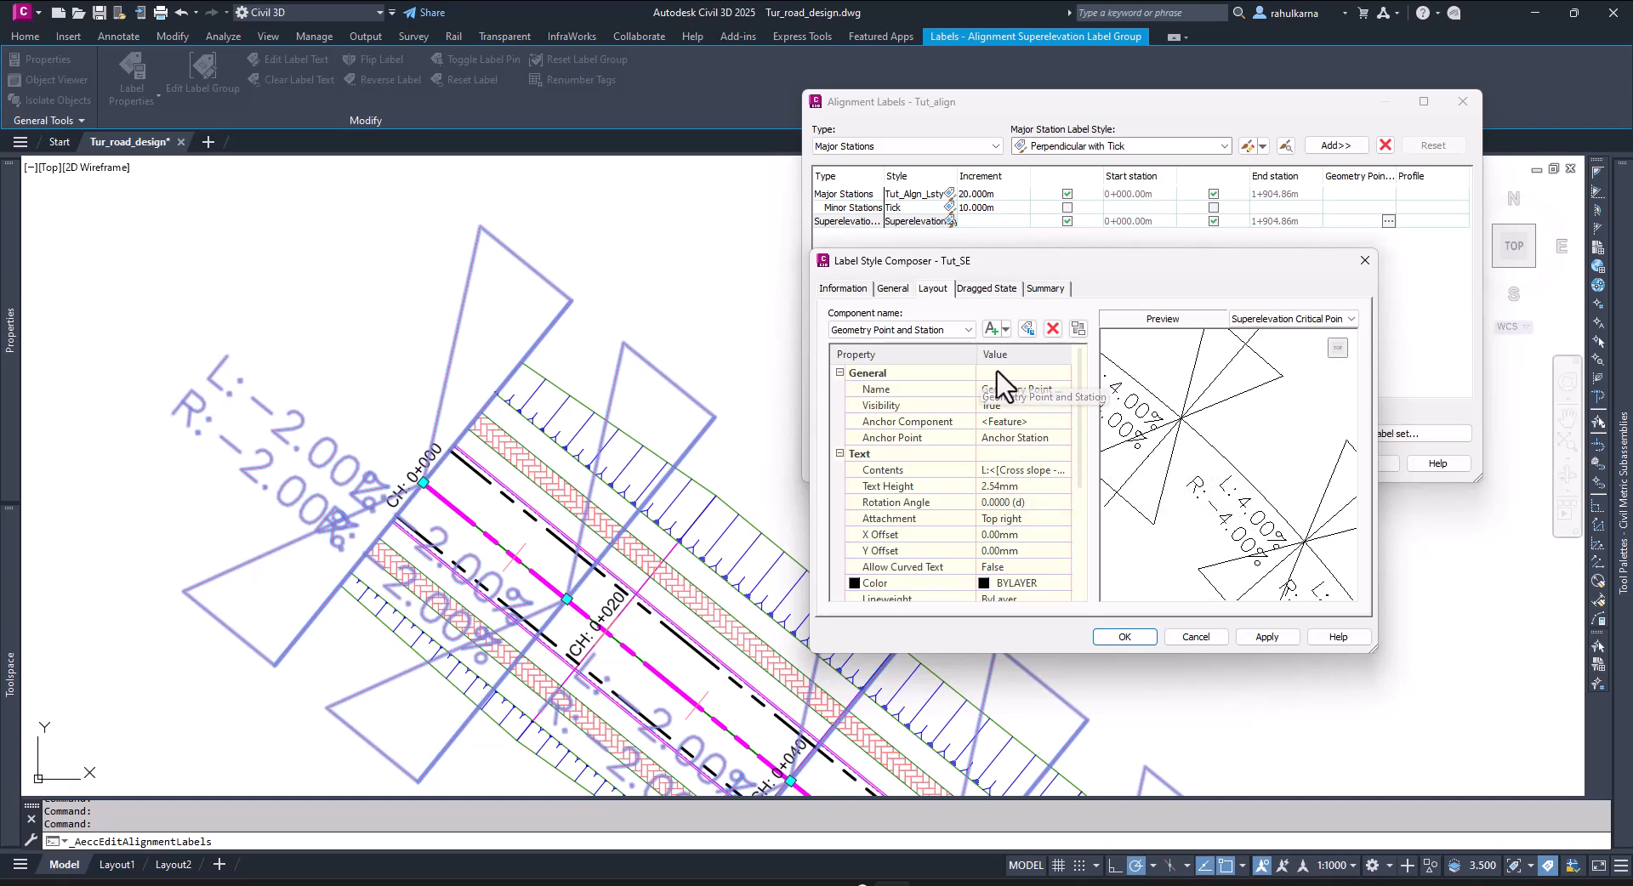
pyautogui.click(1064, 518)
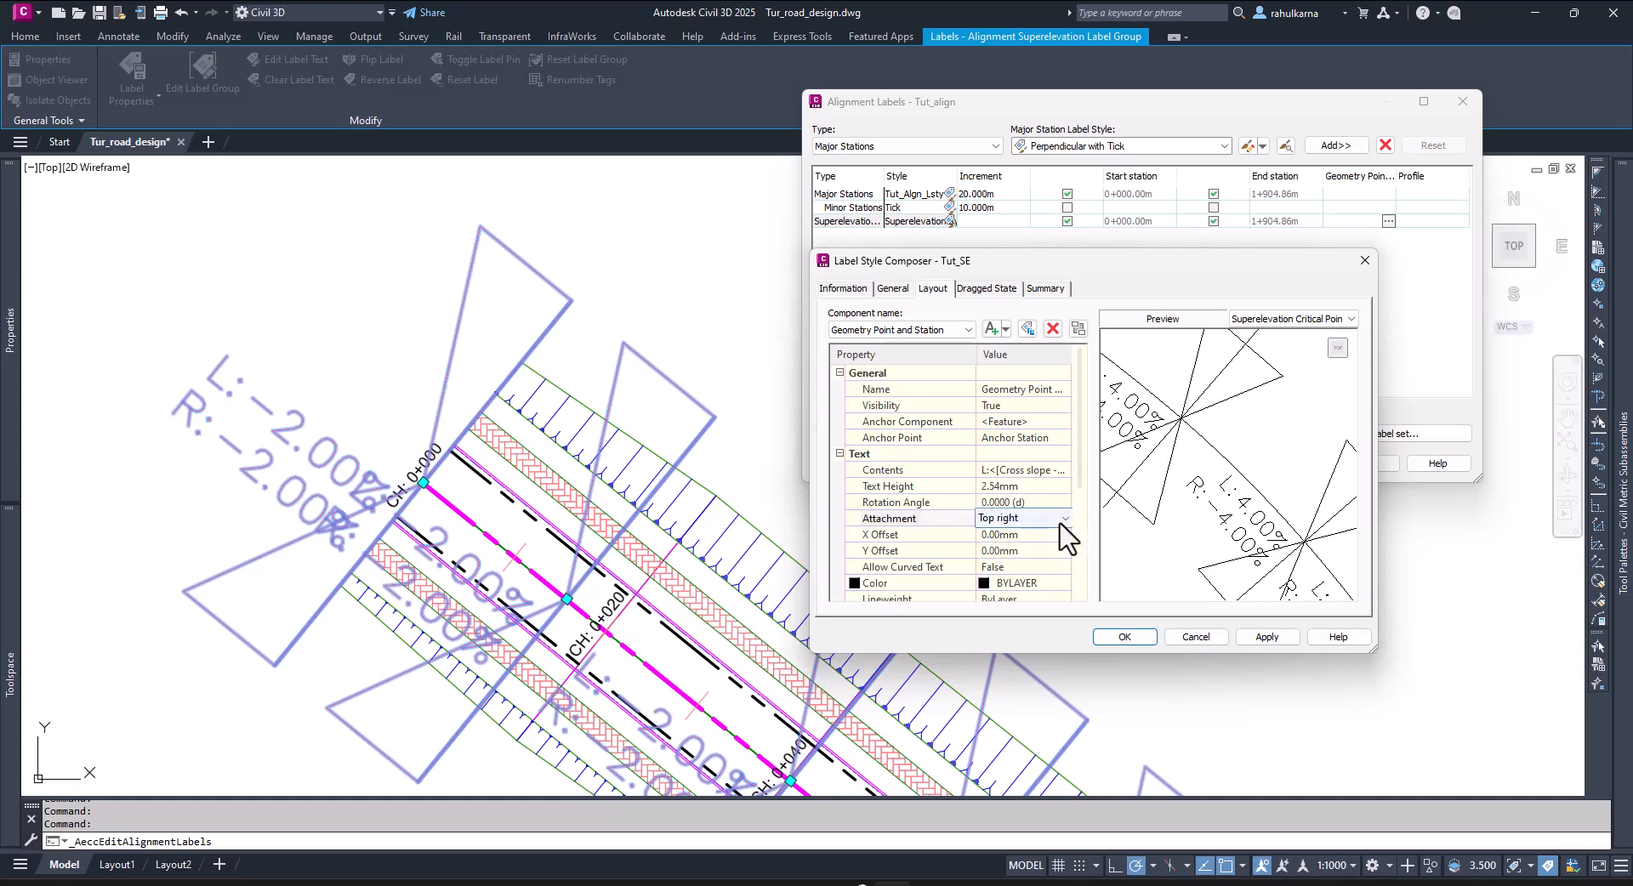
pyautogui.click(1064, 518)
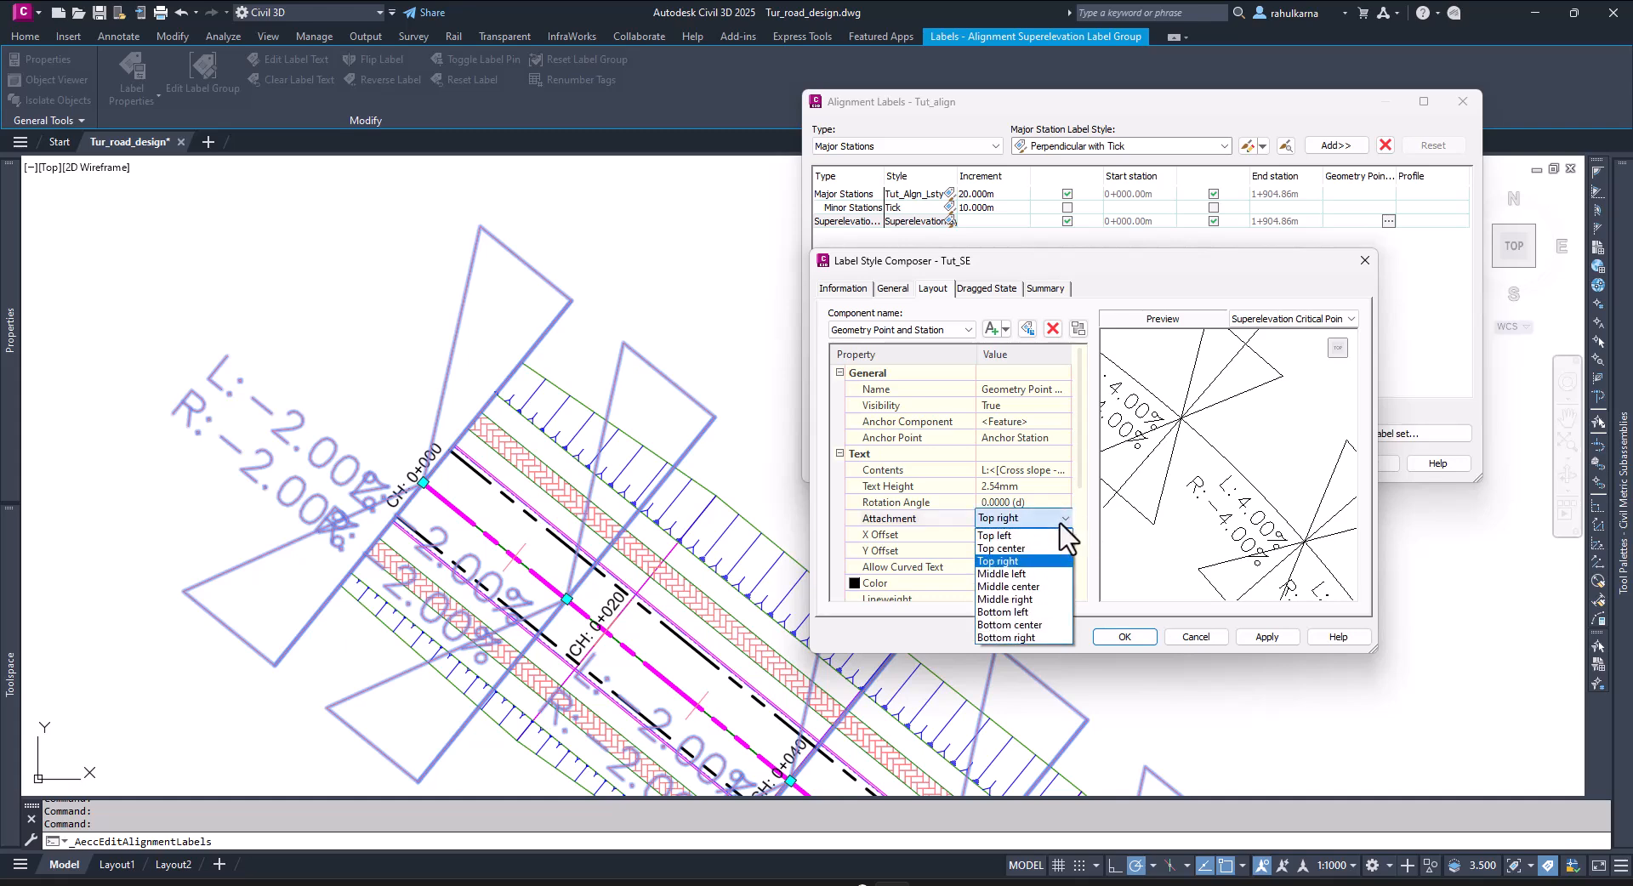
pyautogui.click(1042, 587)
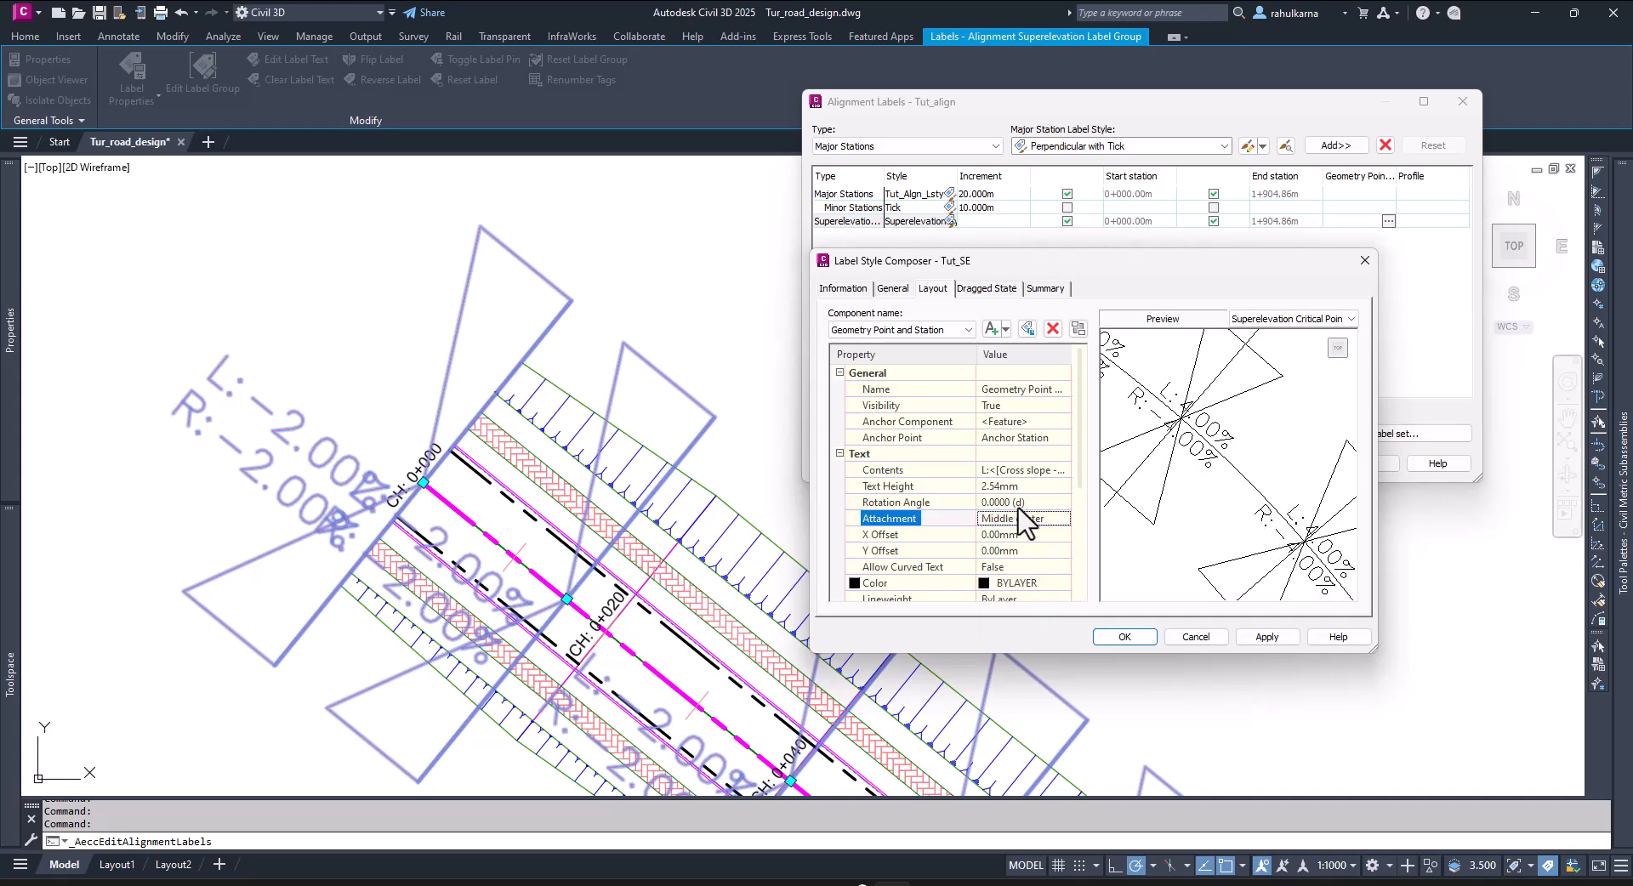
# - Change the font of all the cross slope text in the Geometry Point and Station component's contents to Arial
pyautogui.click(1007, 489)
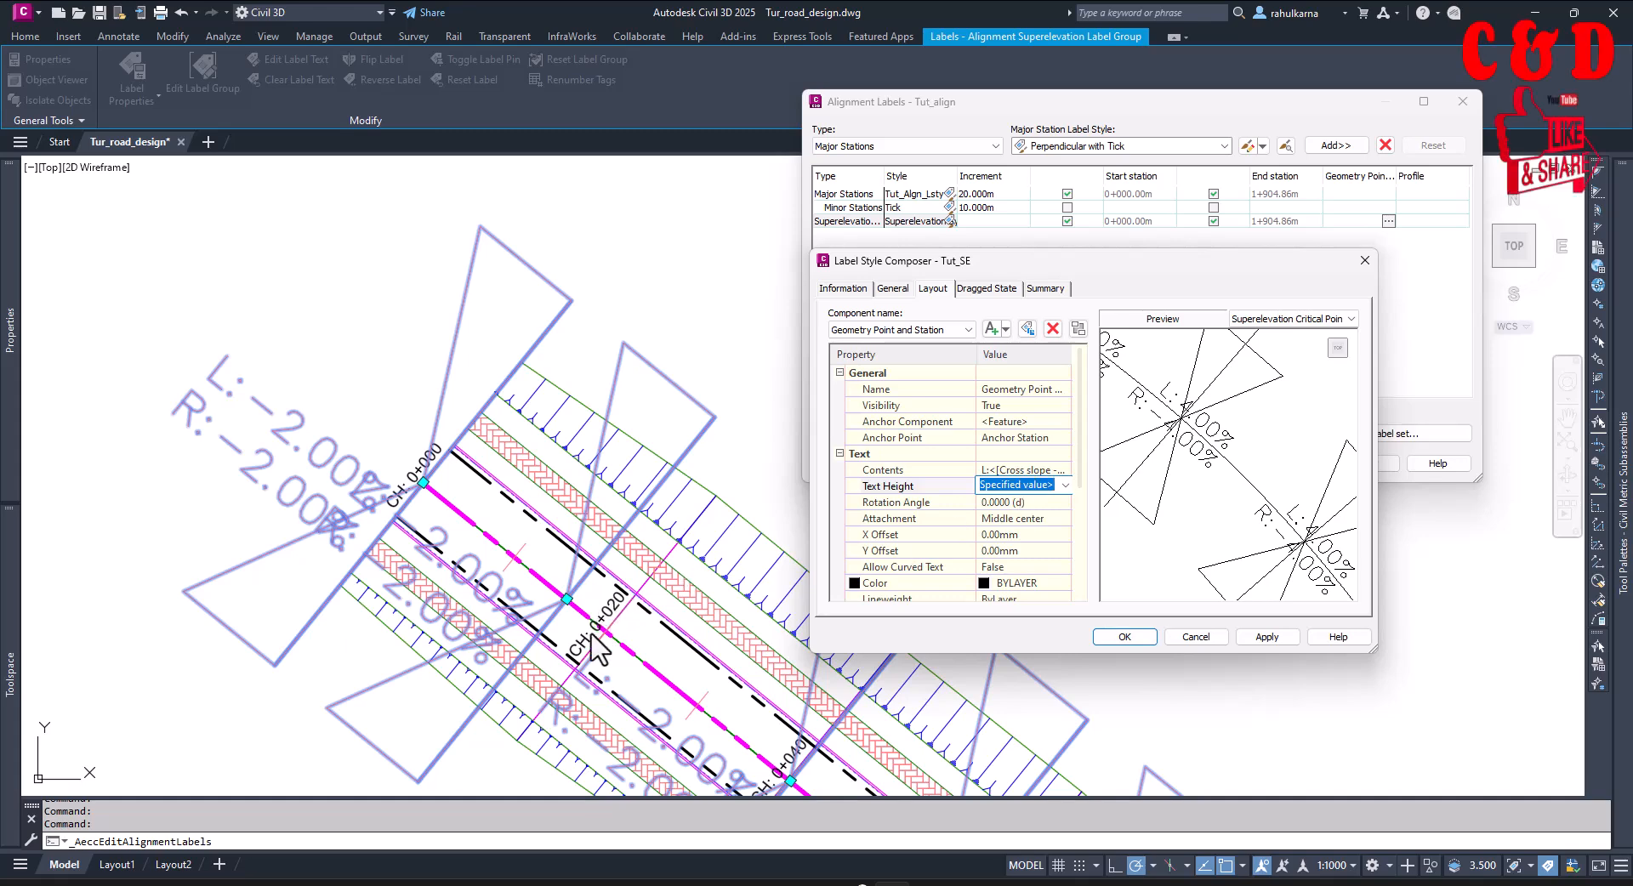
pyautogui.click(1064, 473)
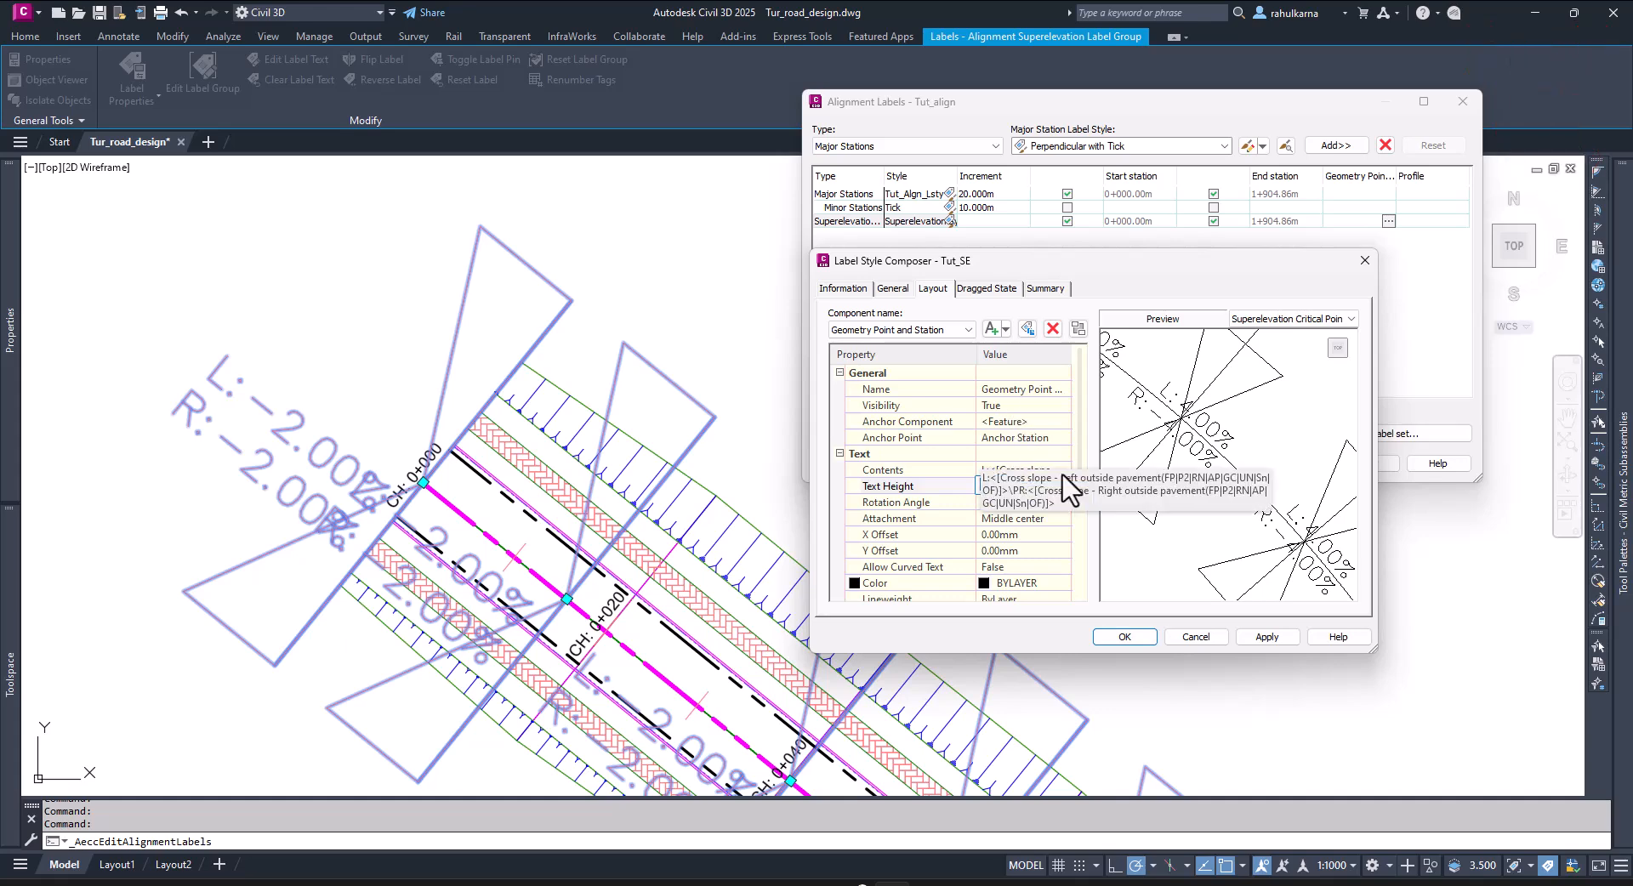
pyautogui.click(1063, 471)
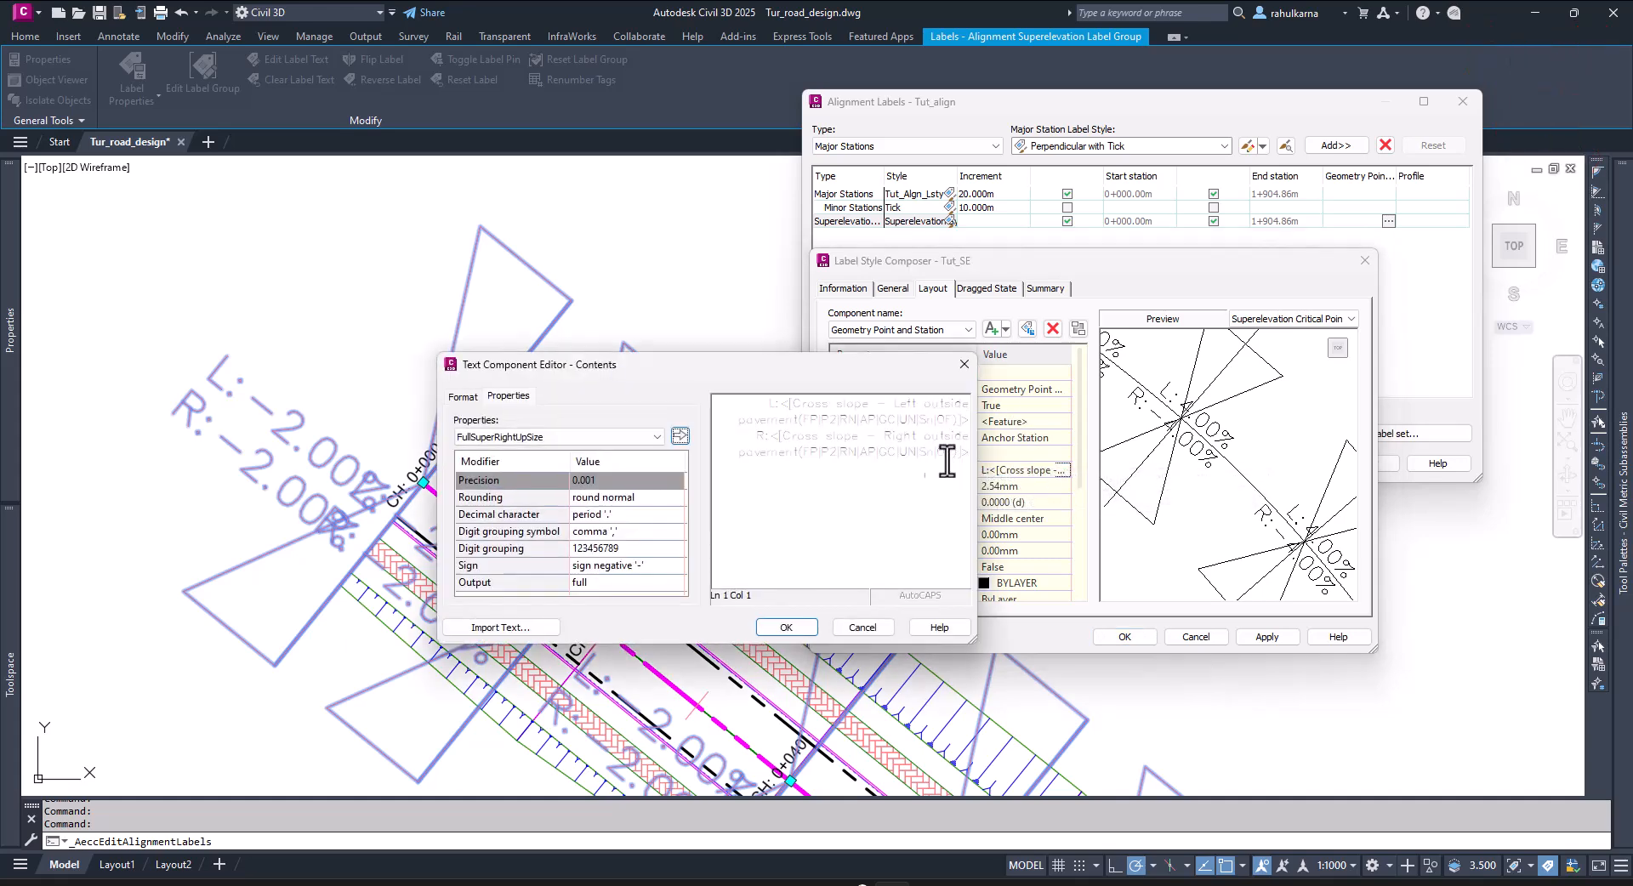
pyautogui.click(937, 459)
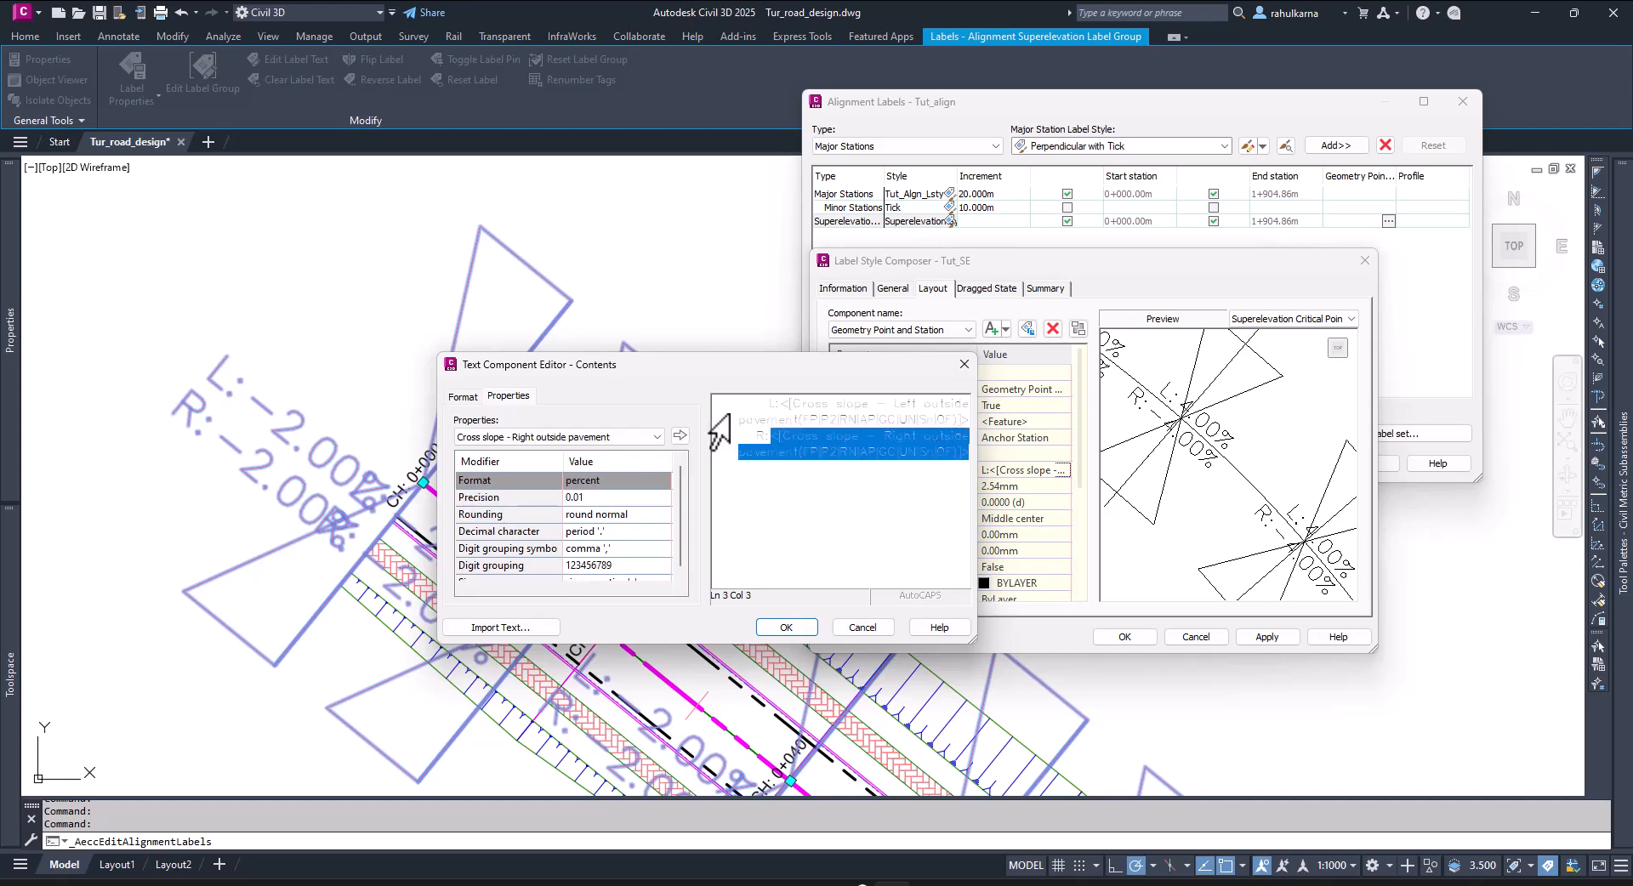
pyautogui.click(745, 418)
pyautogui.hotkey('ctrl', 'a')
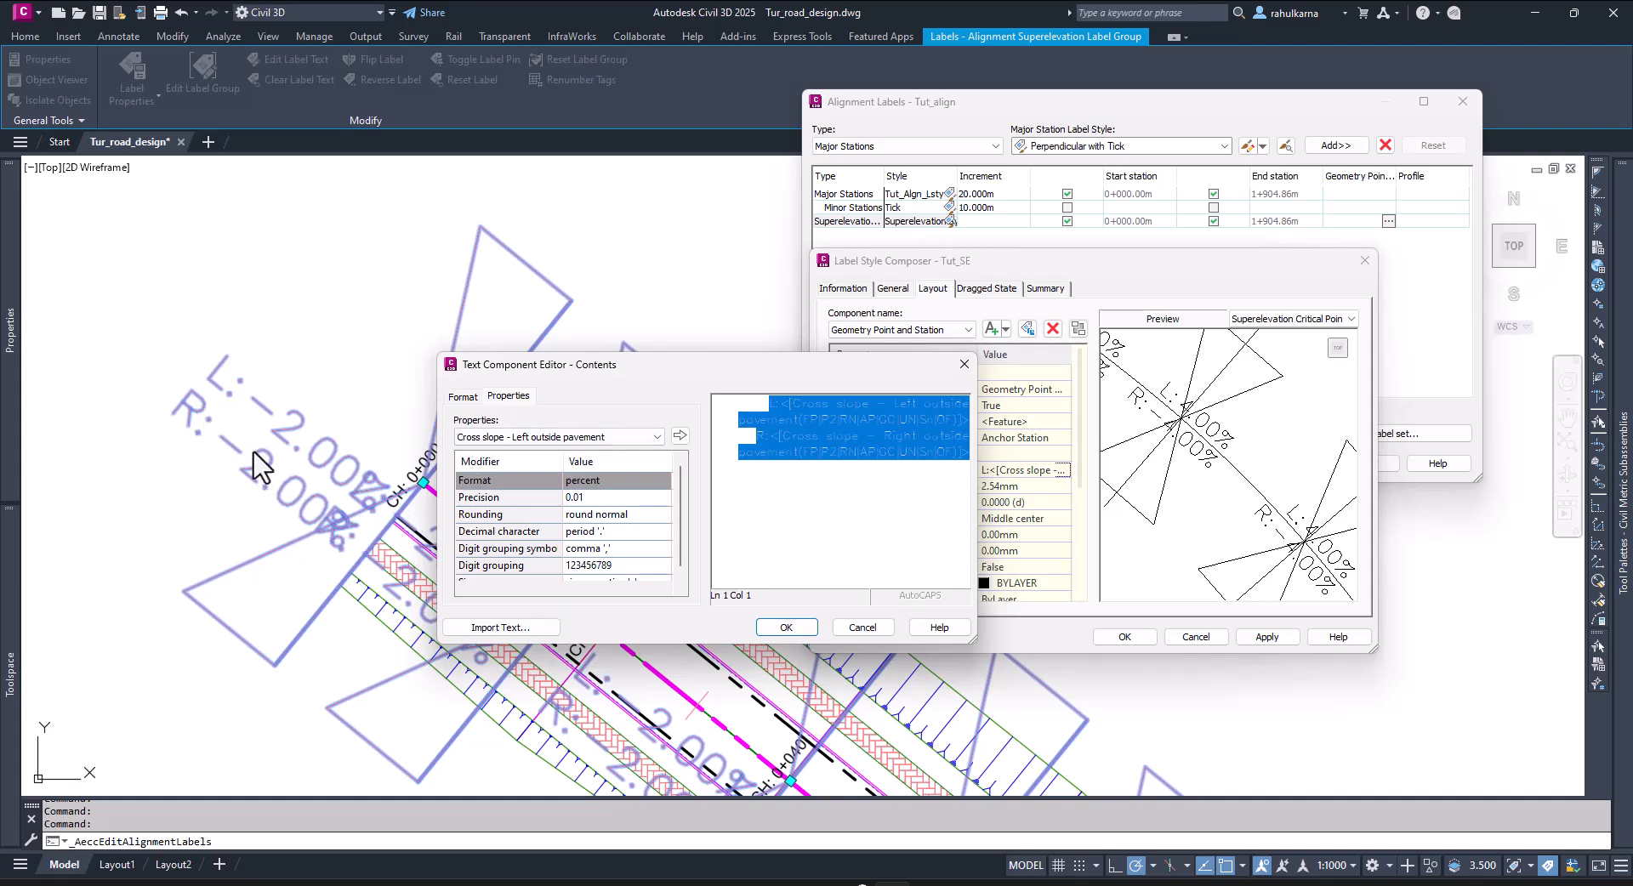
pyautogui.click(464, 397)
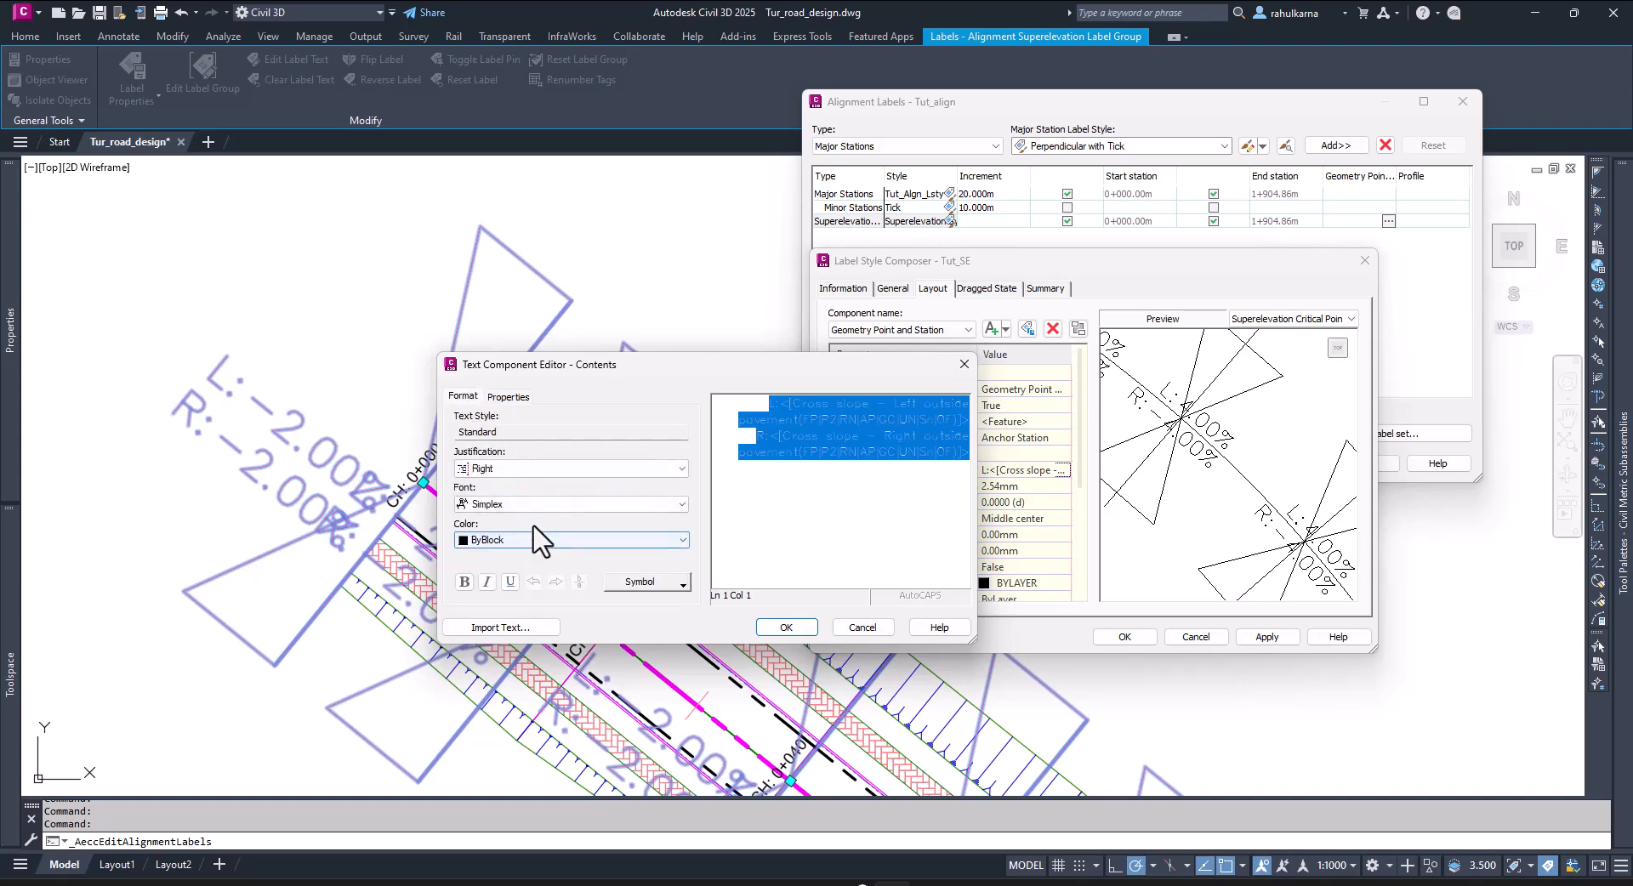
pyautogui.click(534, 505)
pyautogui.press('a')
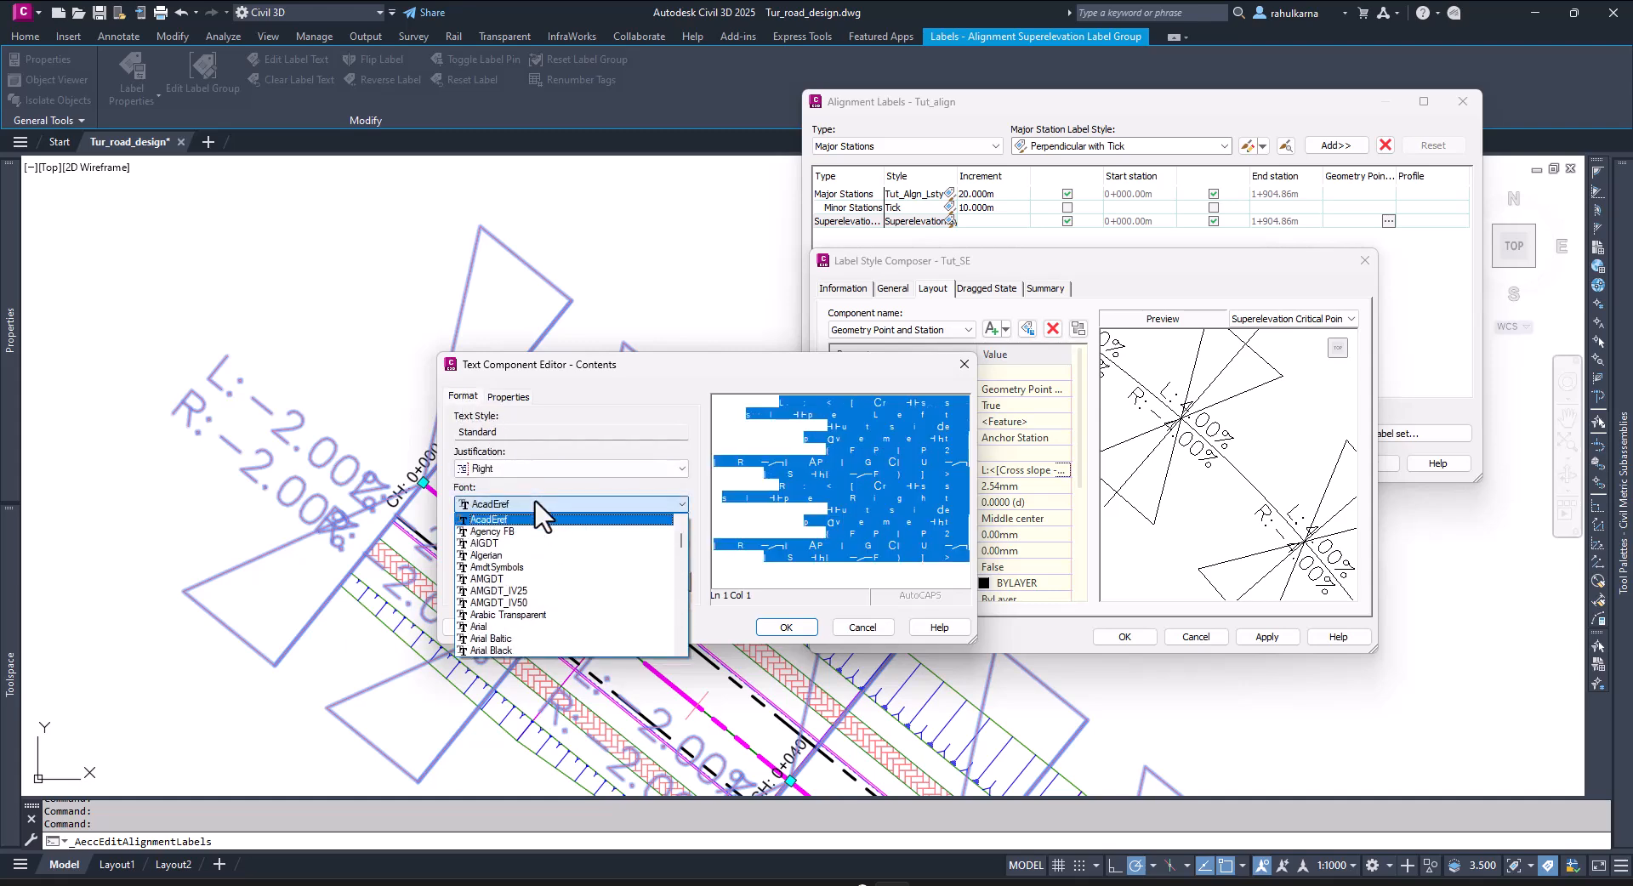
pyautogui.click(558, 627)
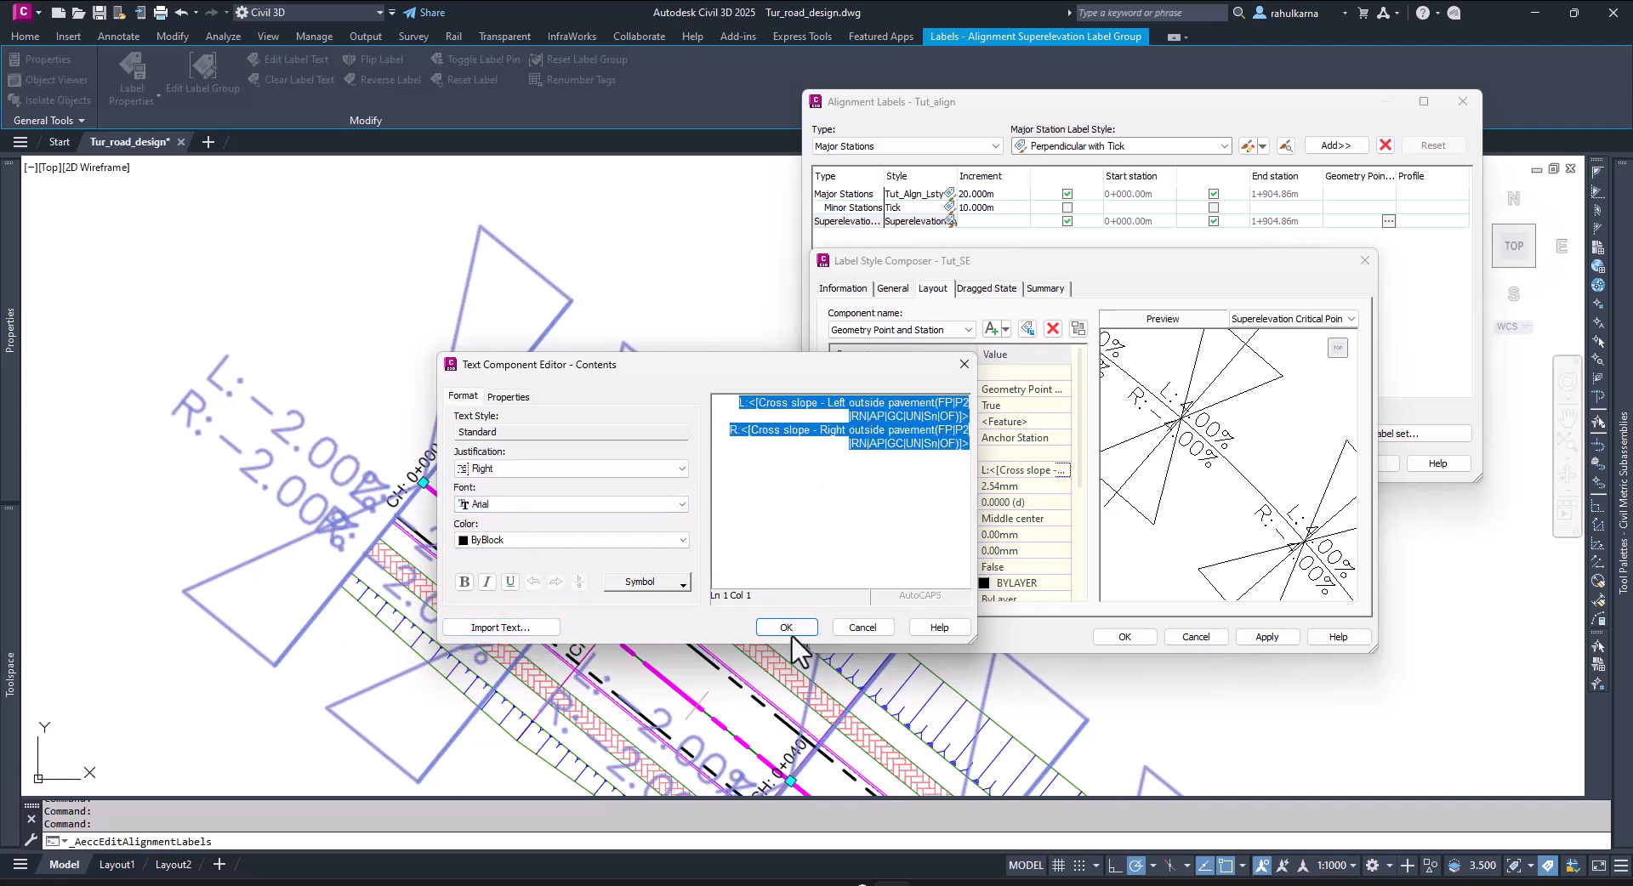
# - Set the colour of the selected cross slope text to White and accept the edited contents
pyautogui.click(554, 543)
pyautogui.click(522, 640)
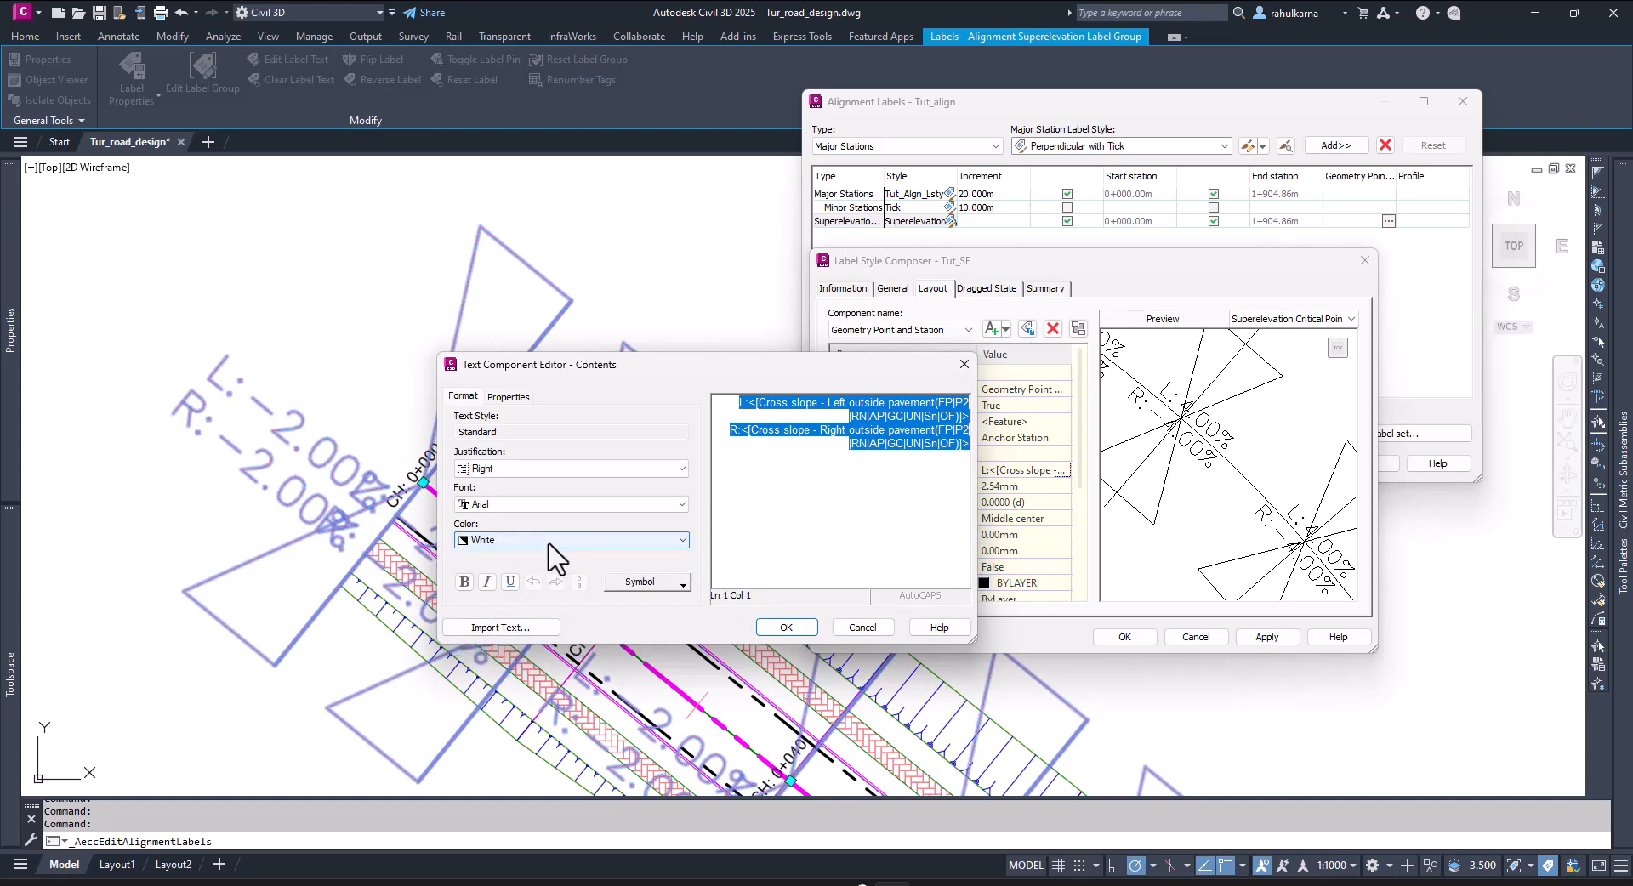
pyautogui.click(787, 628)
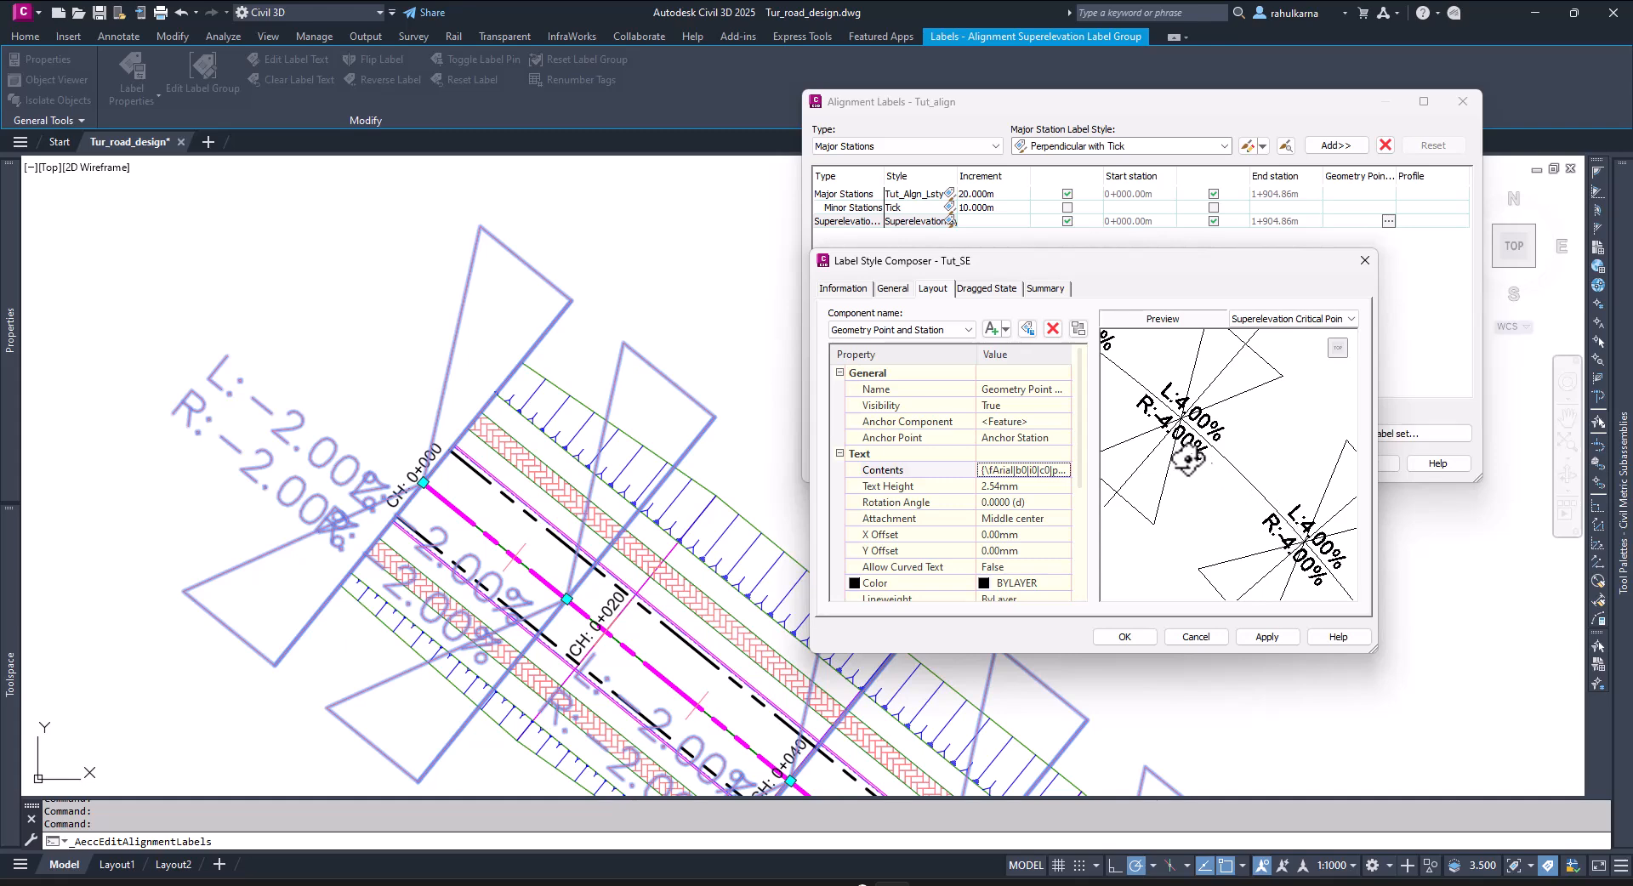
# - Set the component's text height to 1 mm and apply the Tut_SE style to the alignment's superelevation critical points
pyautogui.click(1021, 492)
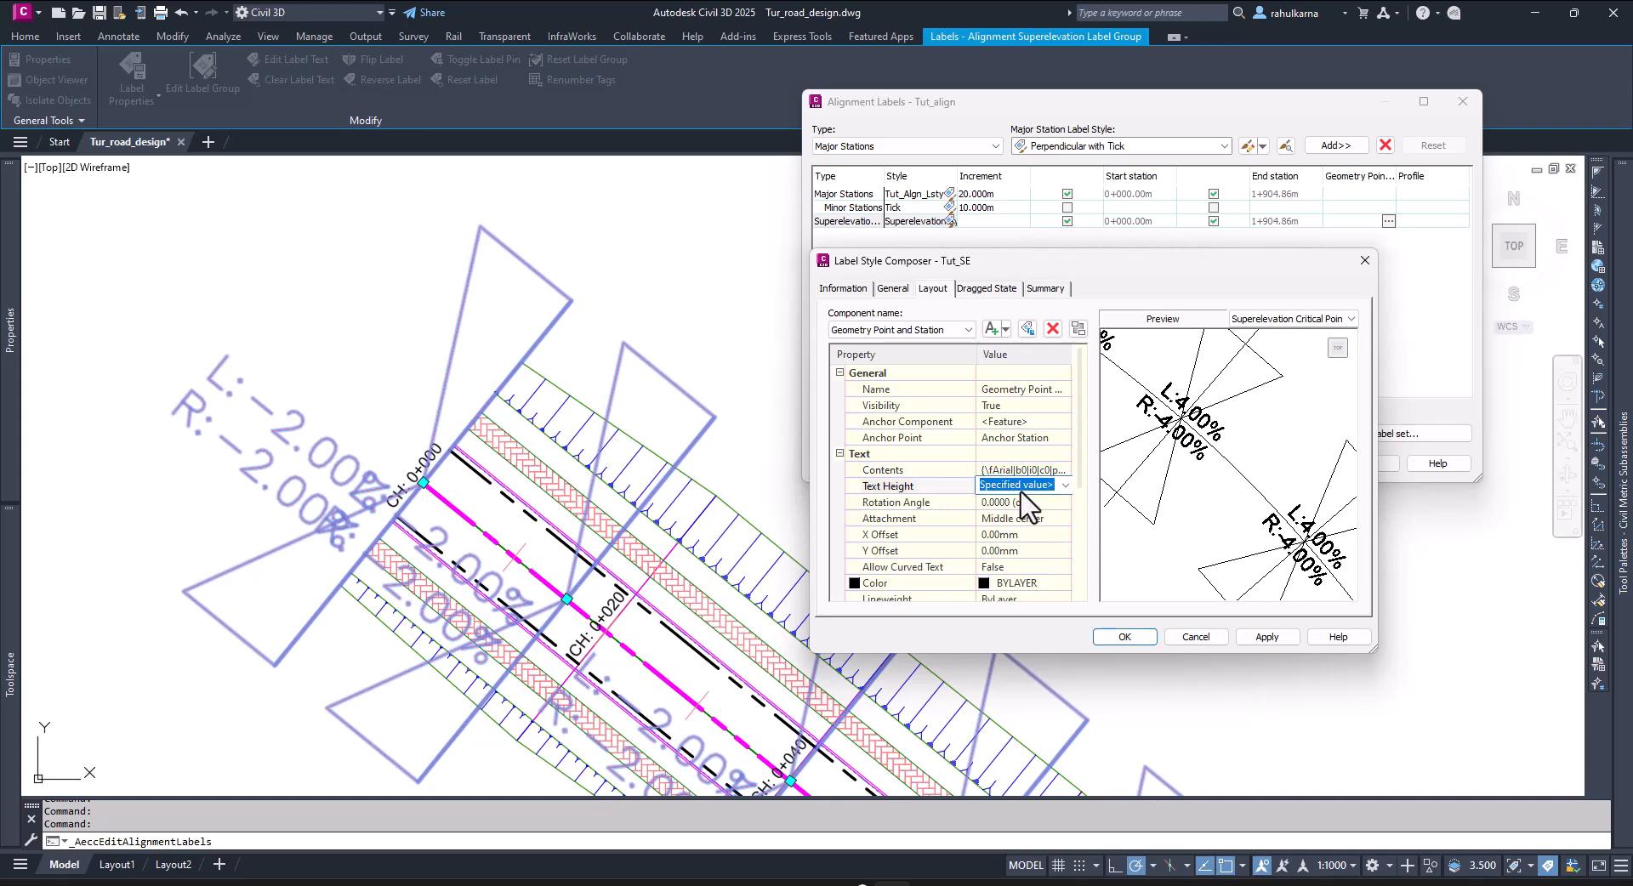
pyautogui.write('1')
pyautogui.press('Return')
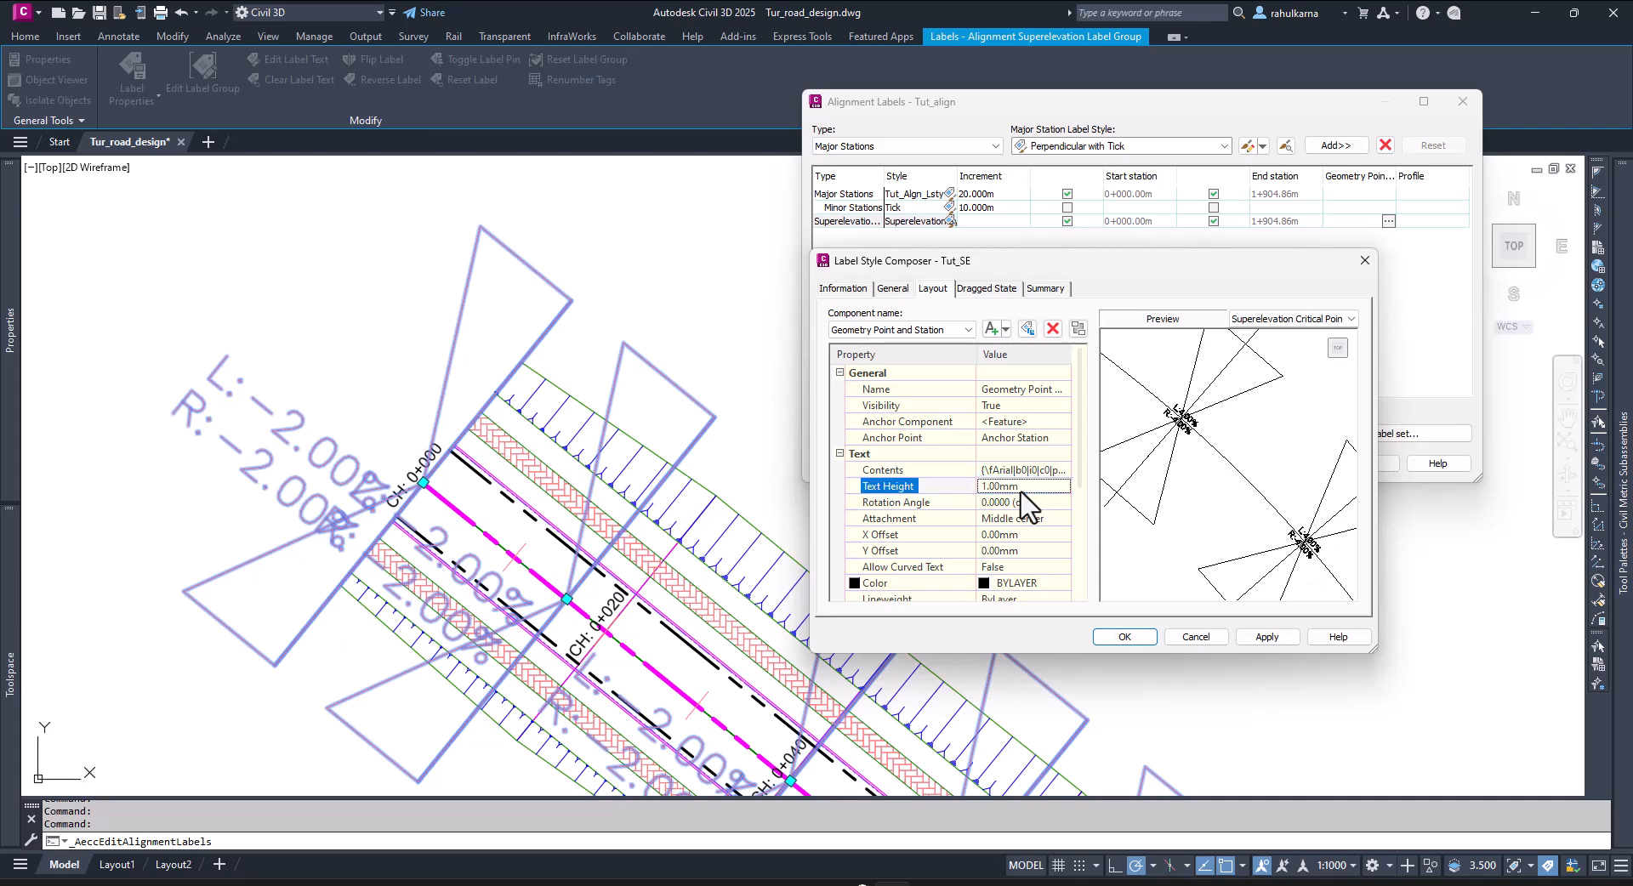
pyautogui.click(1124, 636)
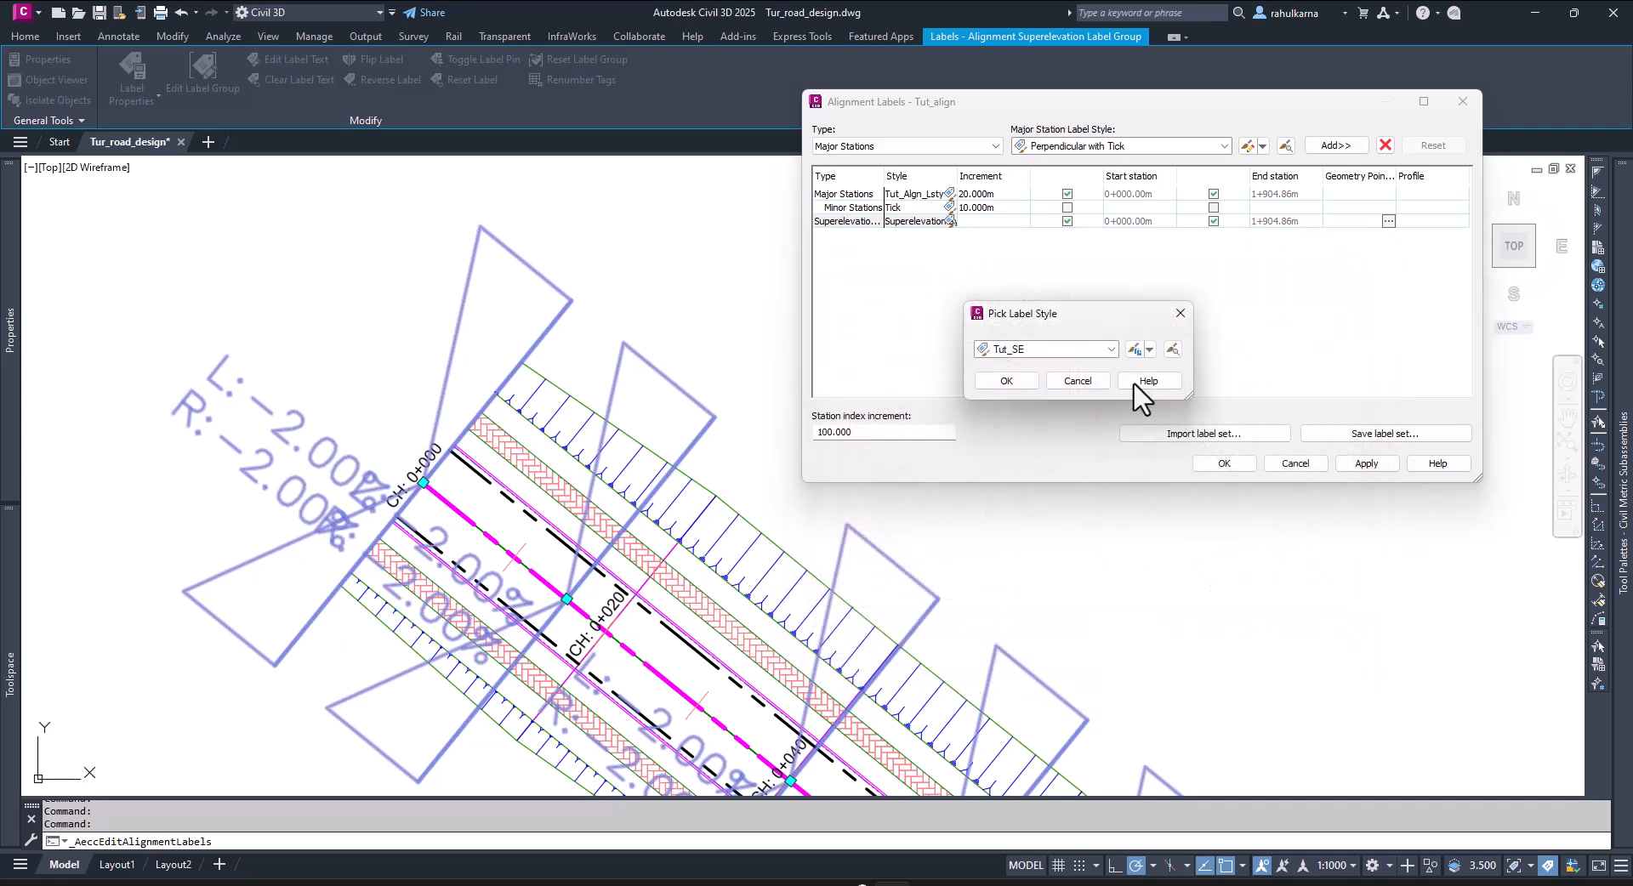
pyautogui.click(1006, 380)
pyautogui.click(1365, 463)
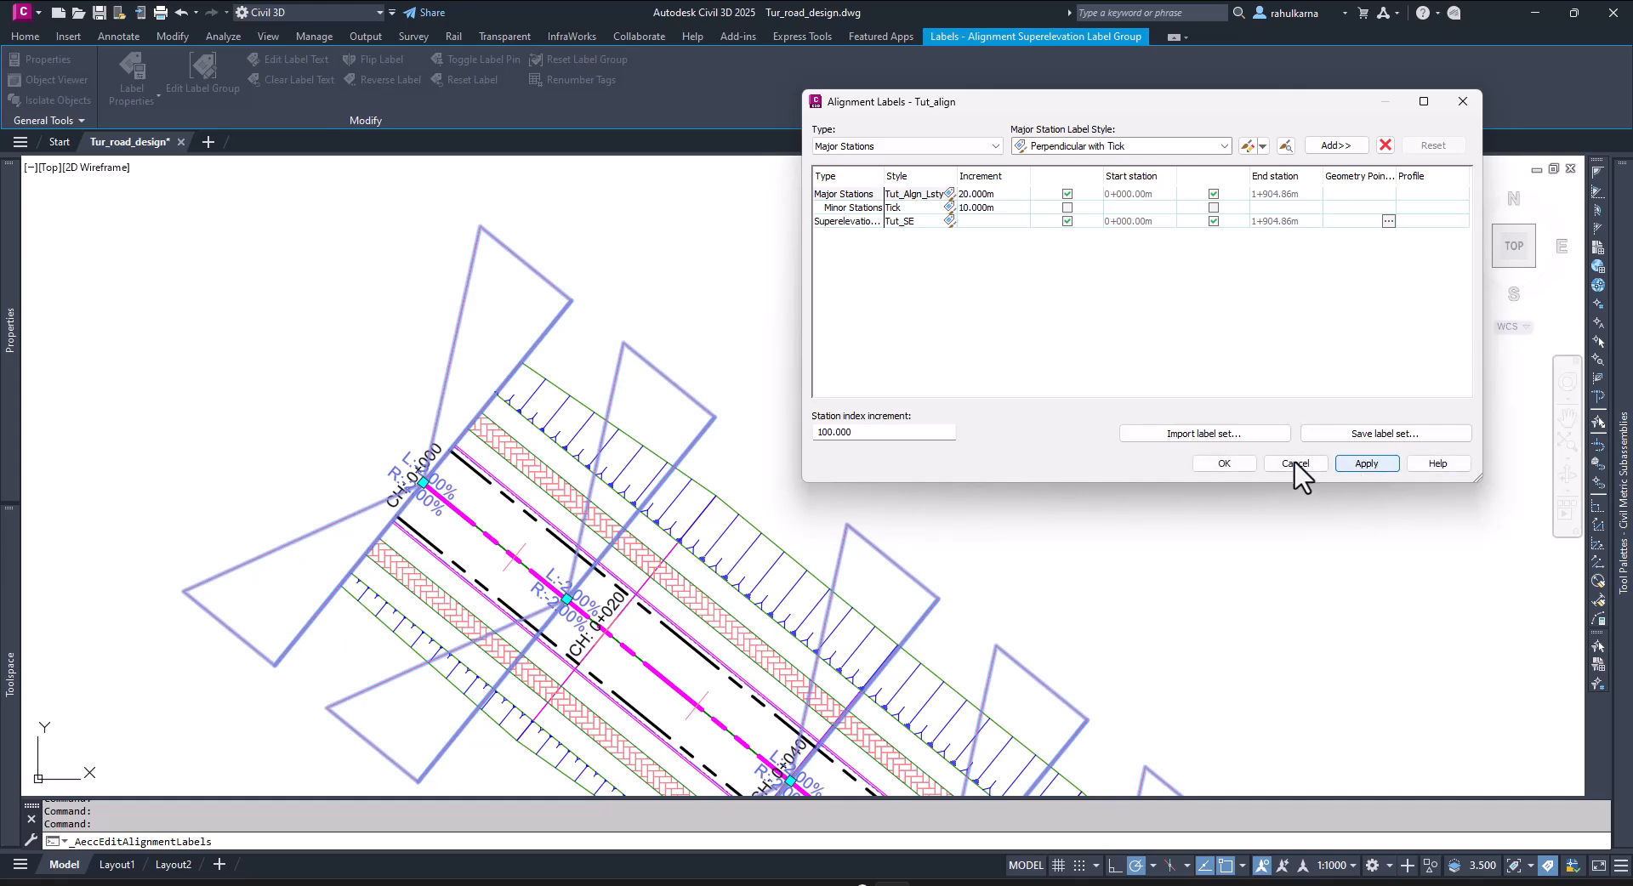
# - Edit the Tut_SE label style again and apply a text height of 0.75 mm to its Geometry Point and Station component
pyautogui.click(950, 221)
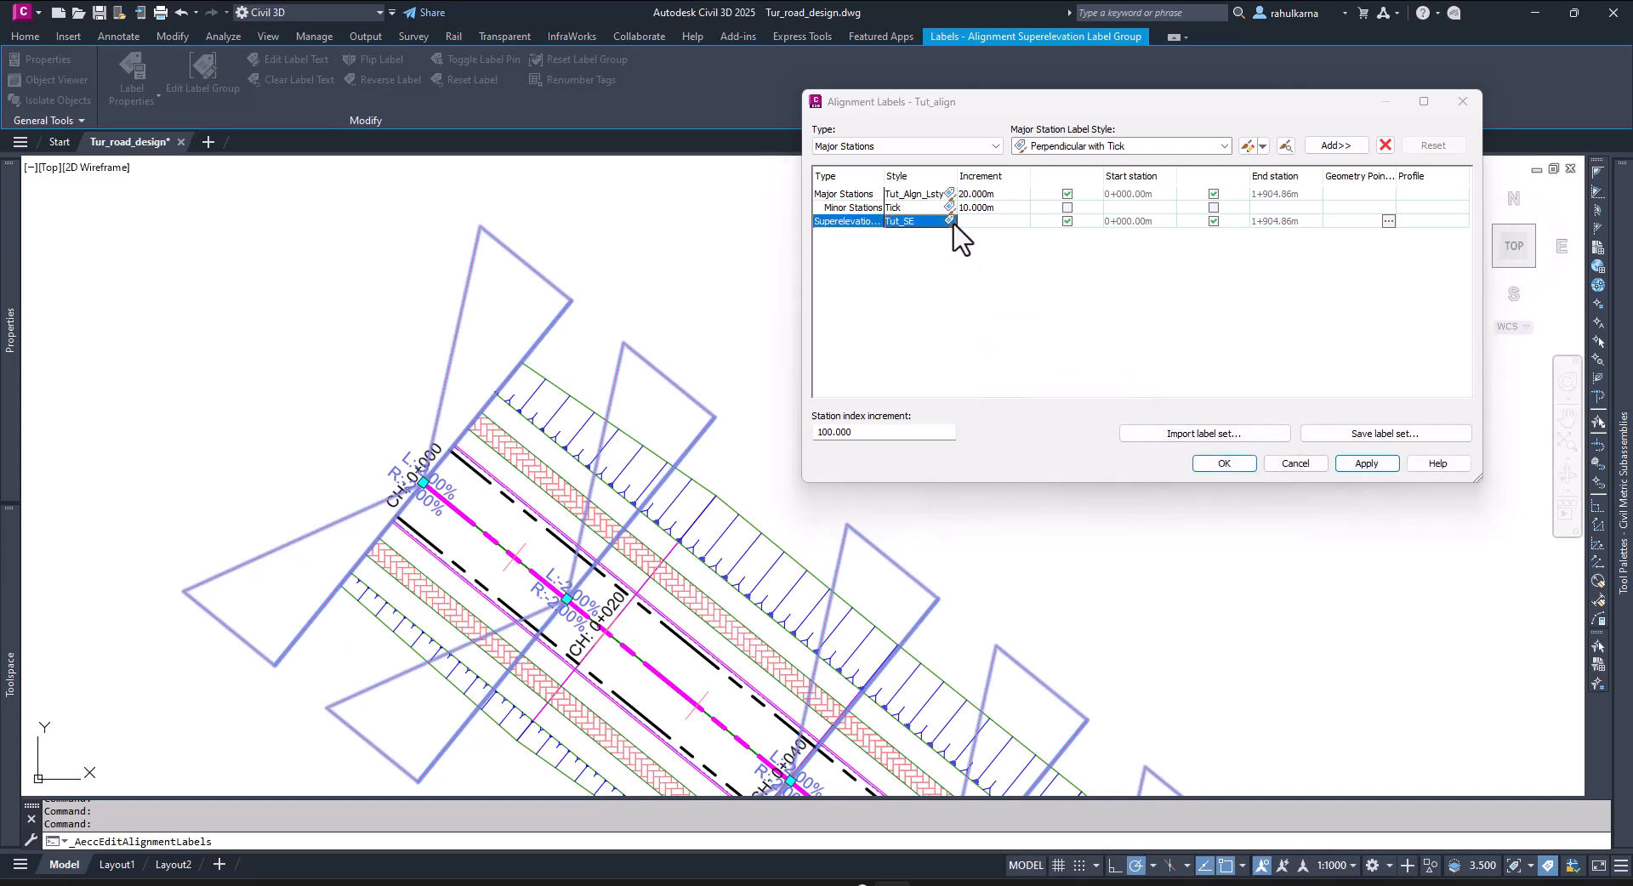
pyautogui.click(1136, 349)
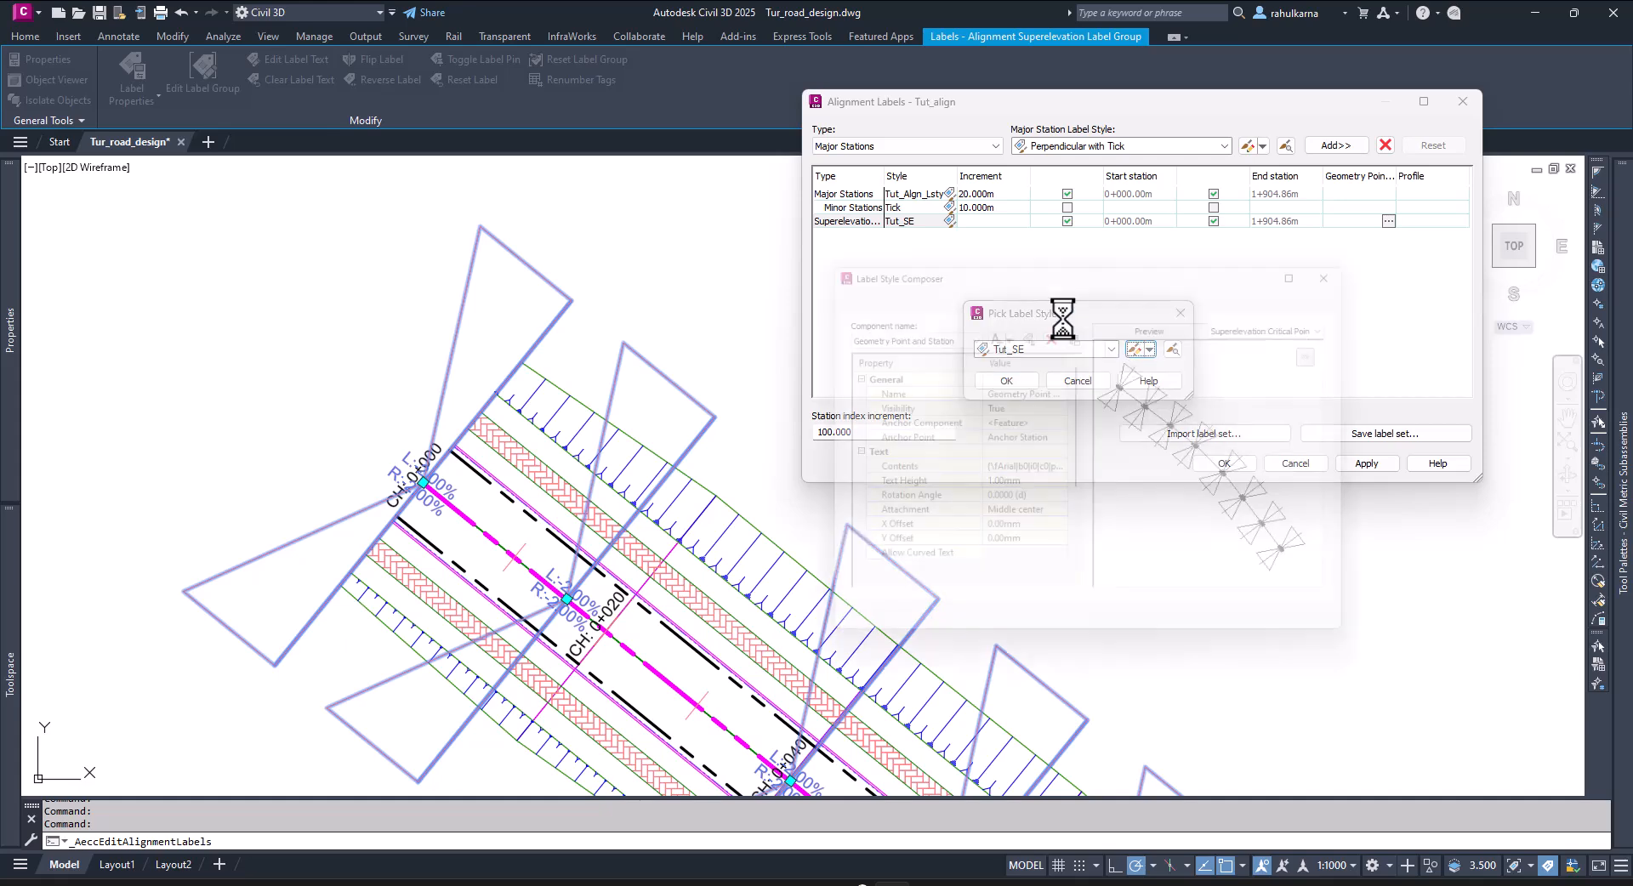
pyautogui.click(1012, 488)
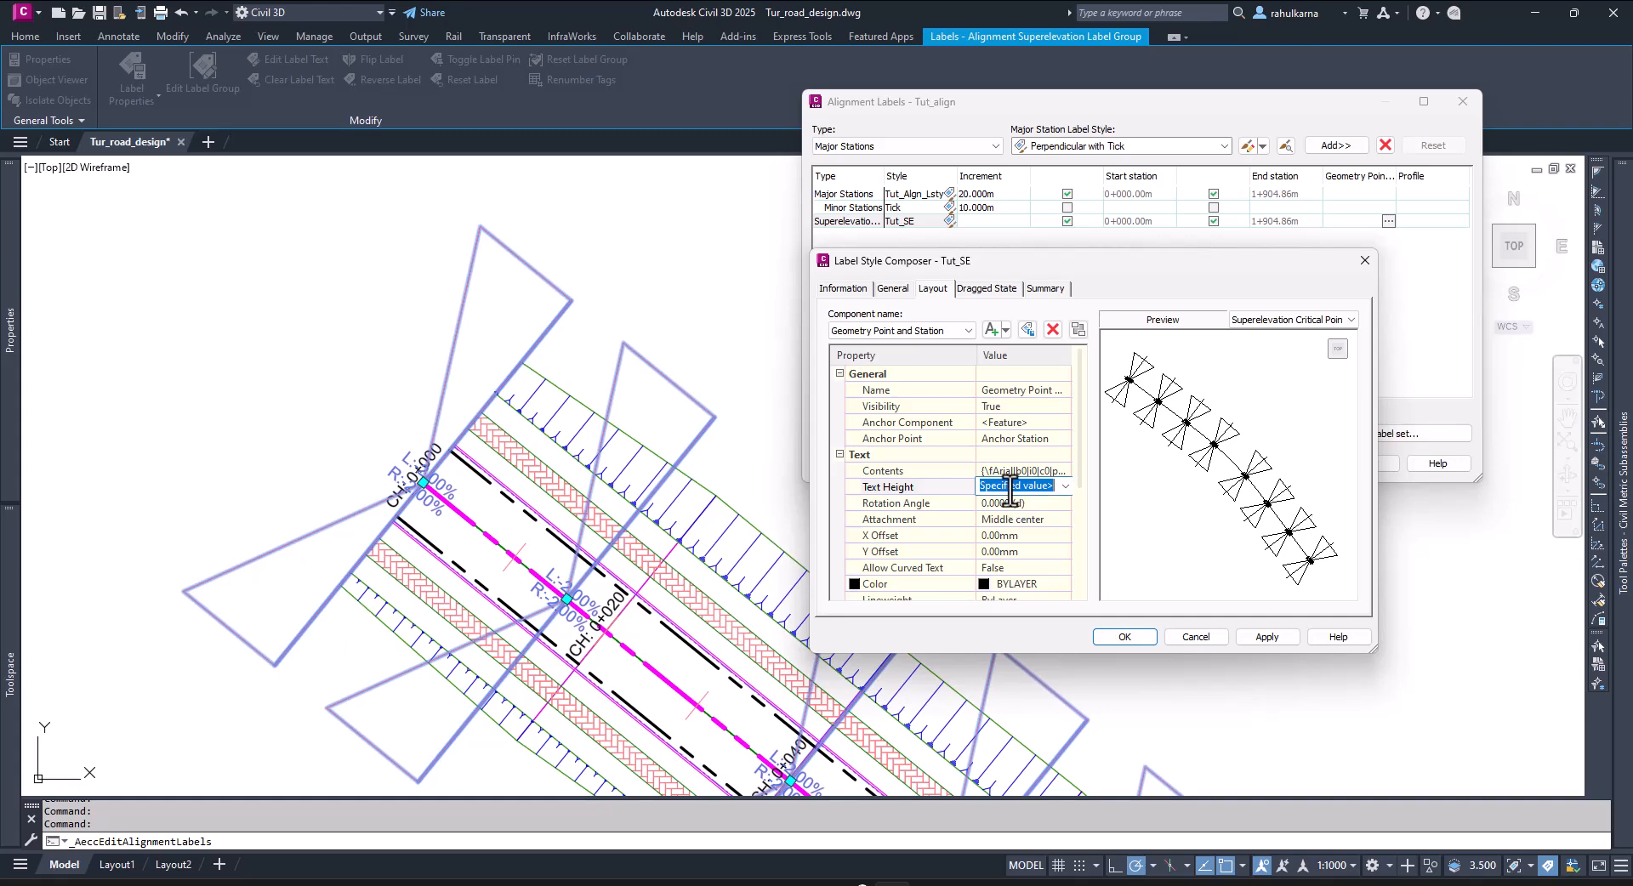
pyautogui.write('0.')
pyautogui.press('Return')
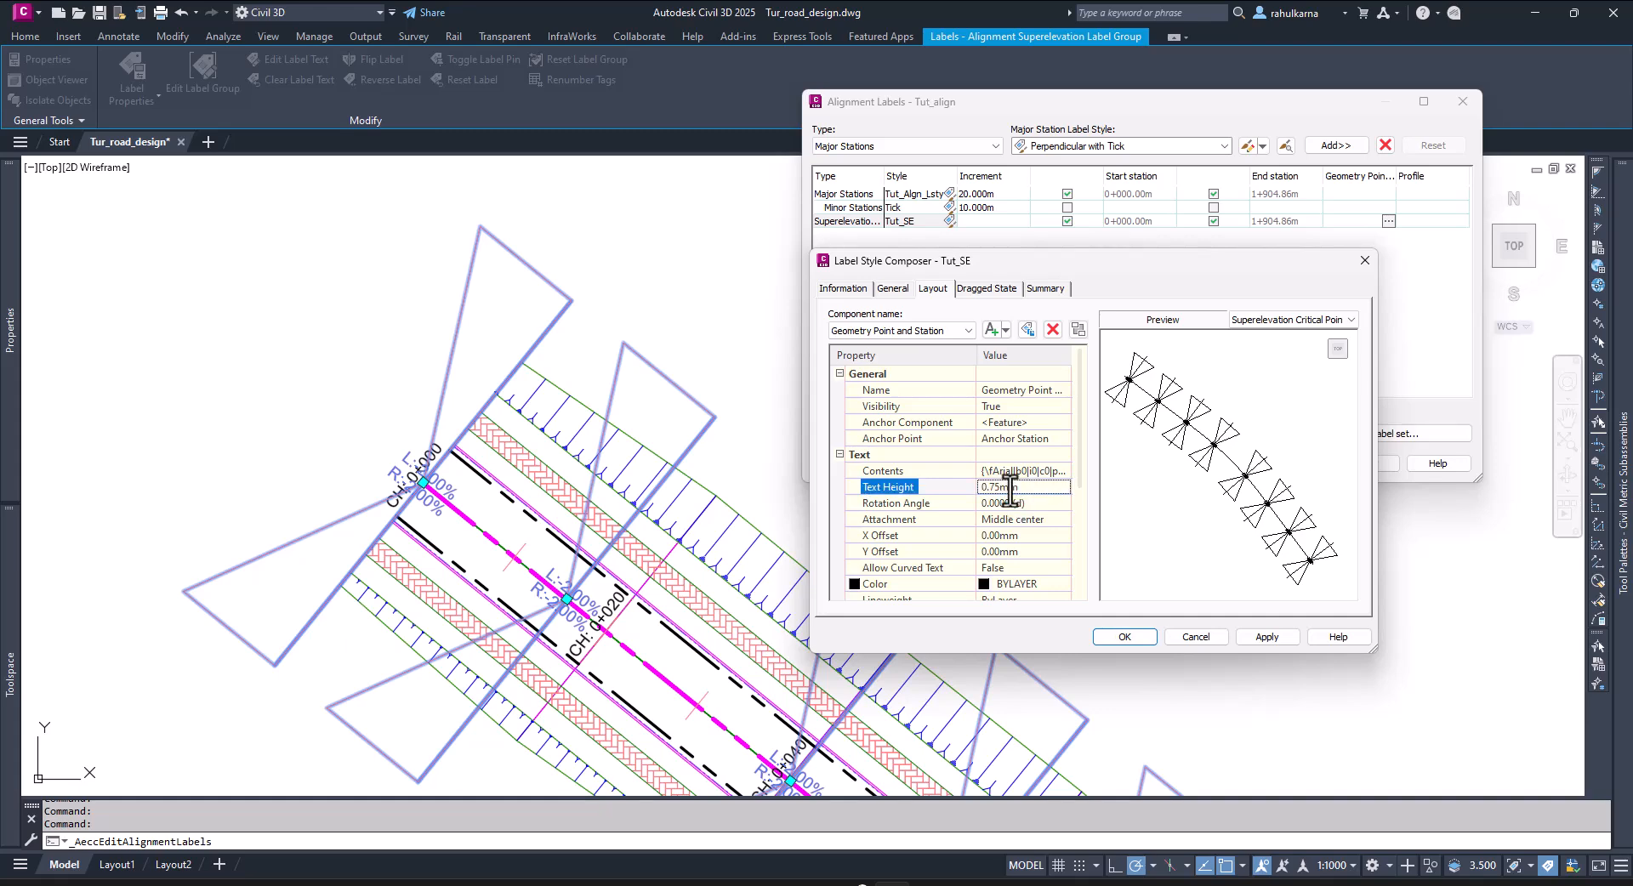
pyautogui.click(1256, 636)
# - Examine the Tut_SE label preview up close and review the style's list of left and right components
pyautogui.scroll(3, 1242, 479)
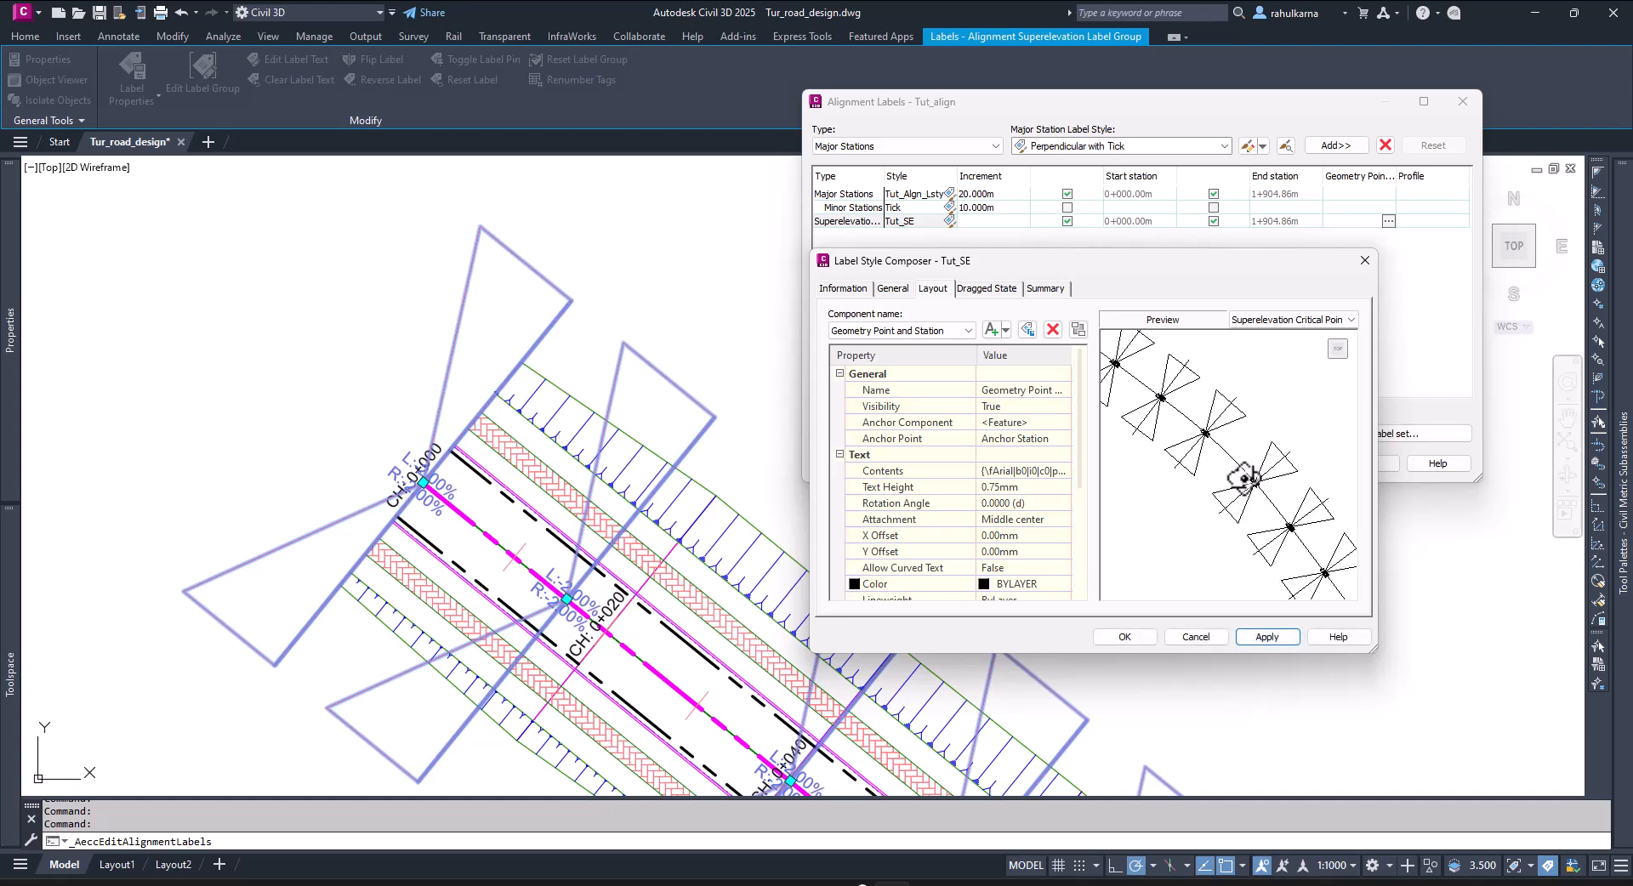
pyautogui.scroll(5, 1254, 499)
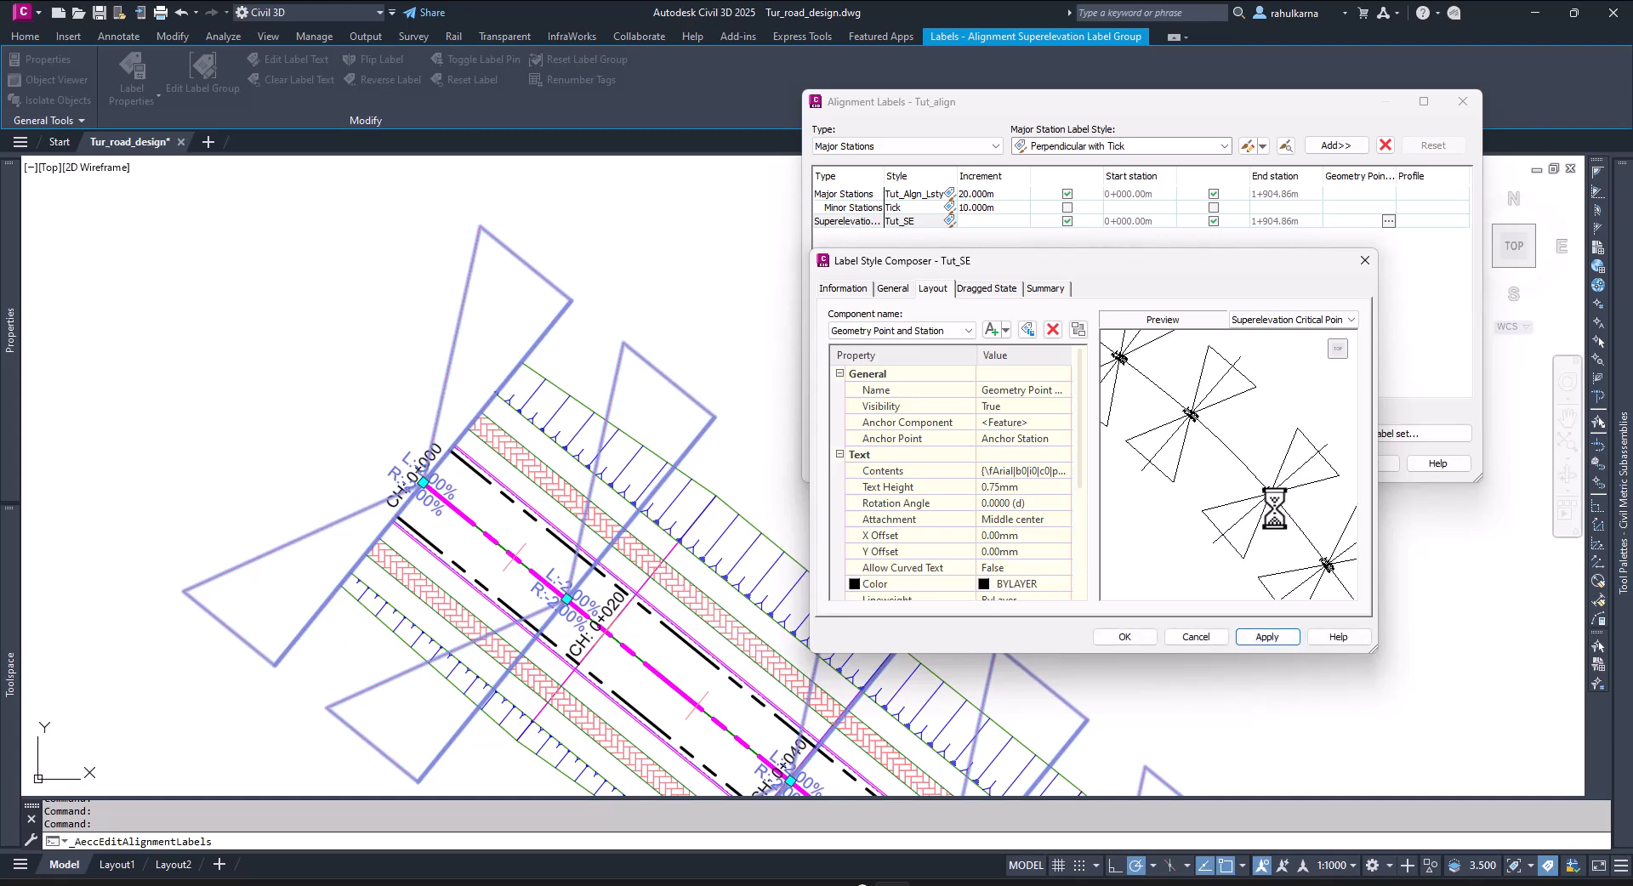
pyautogui.moveTo(1280, 513); pyautogui.dragTo(1241, 482, button='middle')
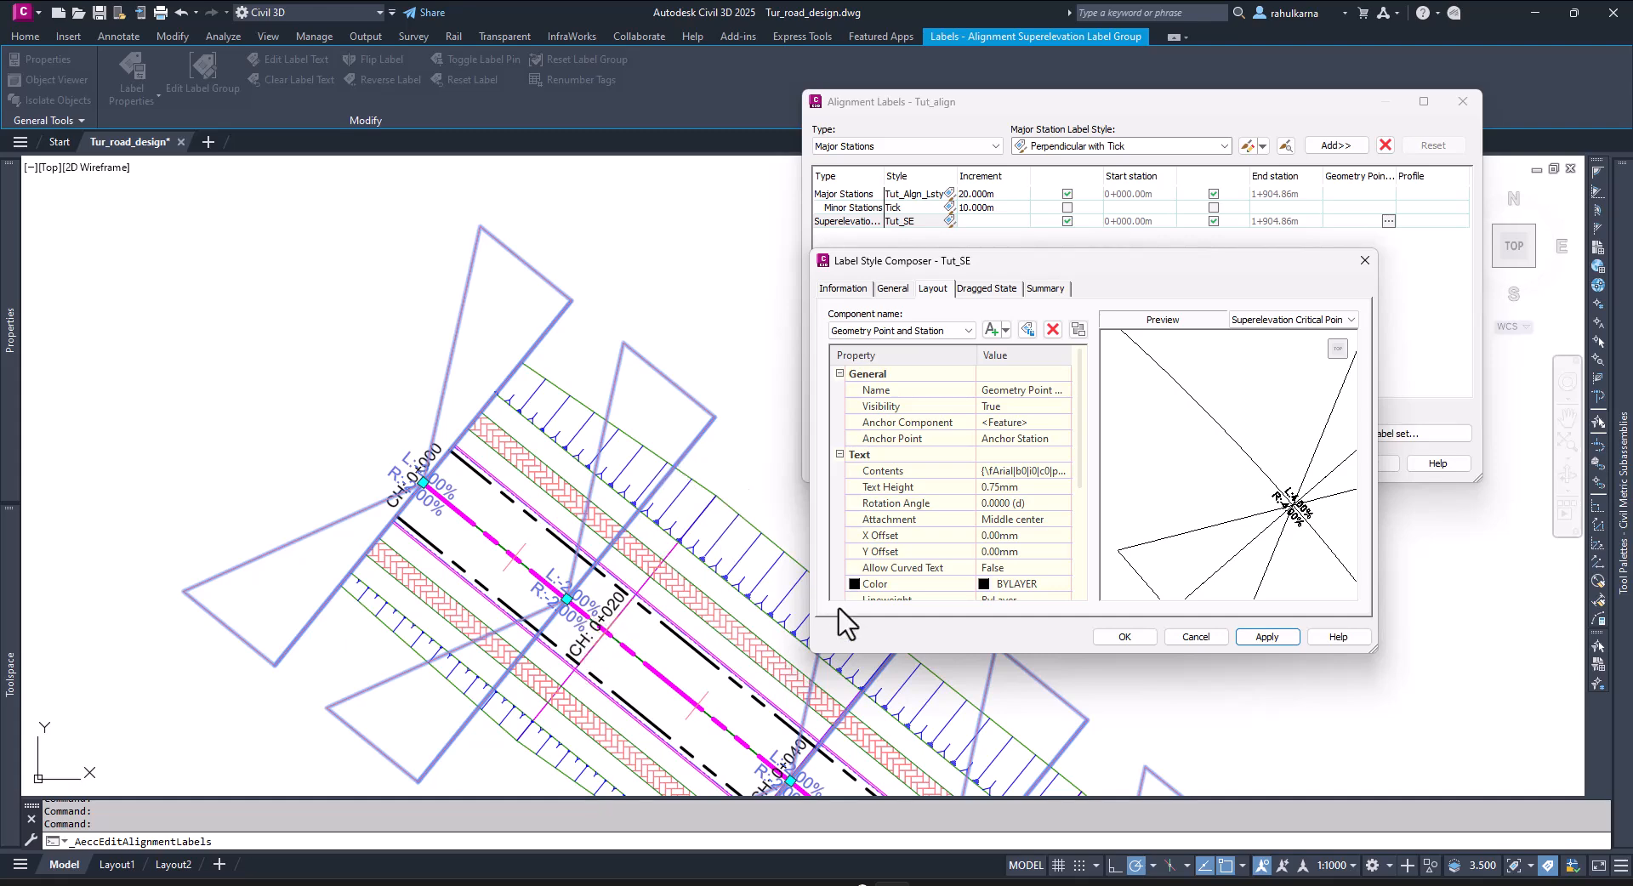
pyautogui.click(925, 333)
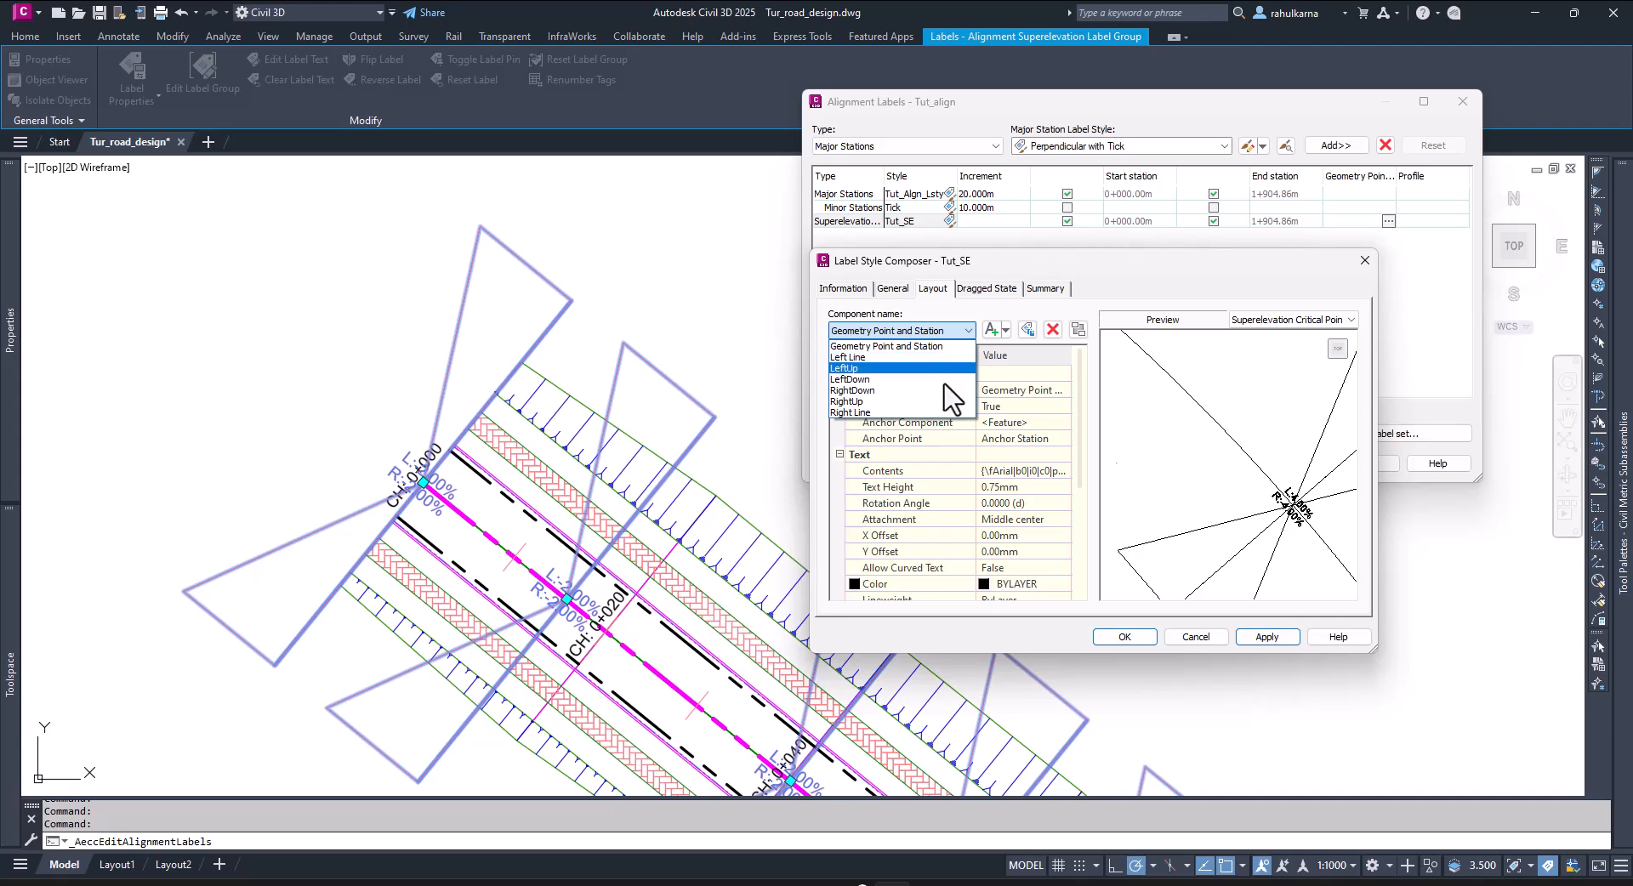
pyautogui.click(1186, 500)
pyautogui.click(1188, 499)
pyautogui.scroll(-5, 1195, 500)
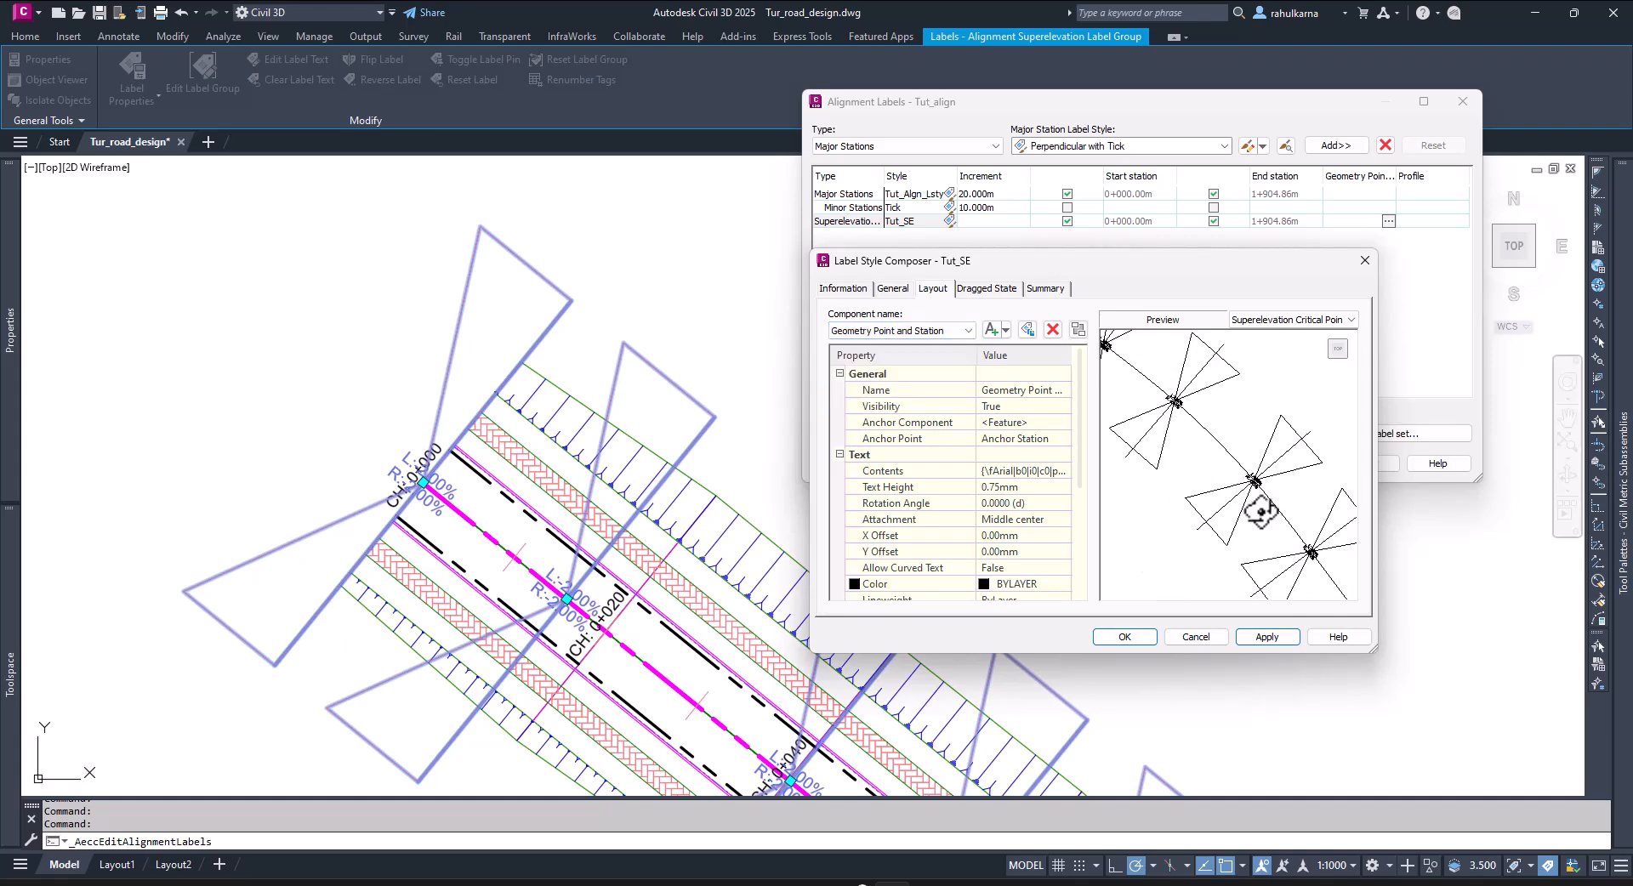
pyautogui.moveTo(1261, 512); pyautogui.dragTo(1256, 513, button='middle')
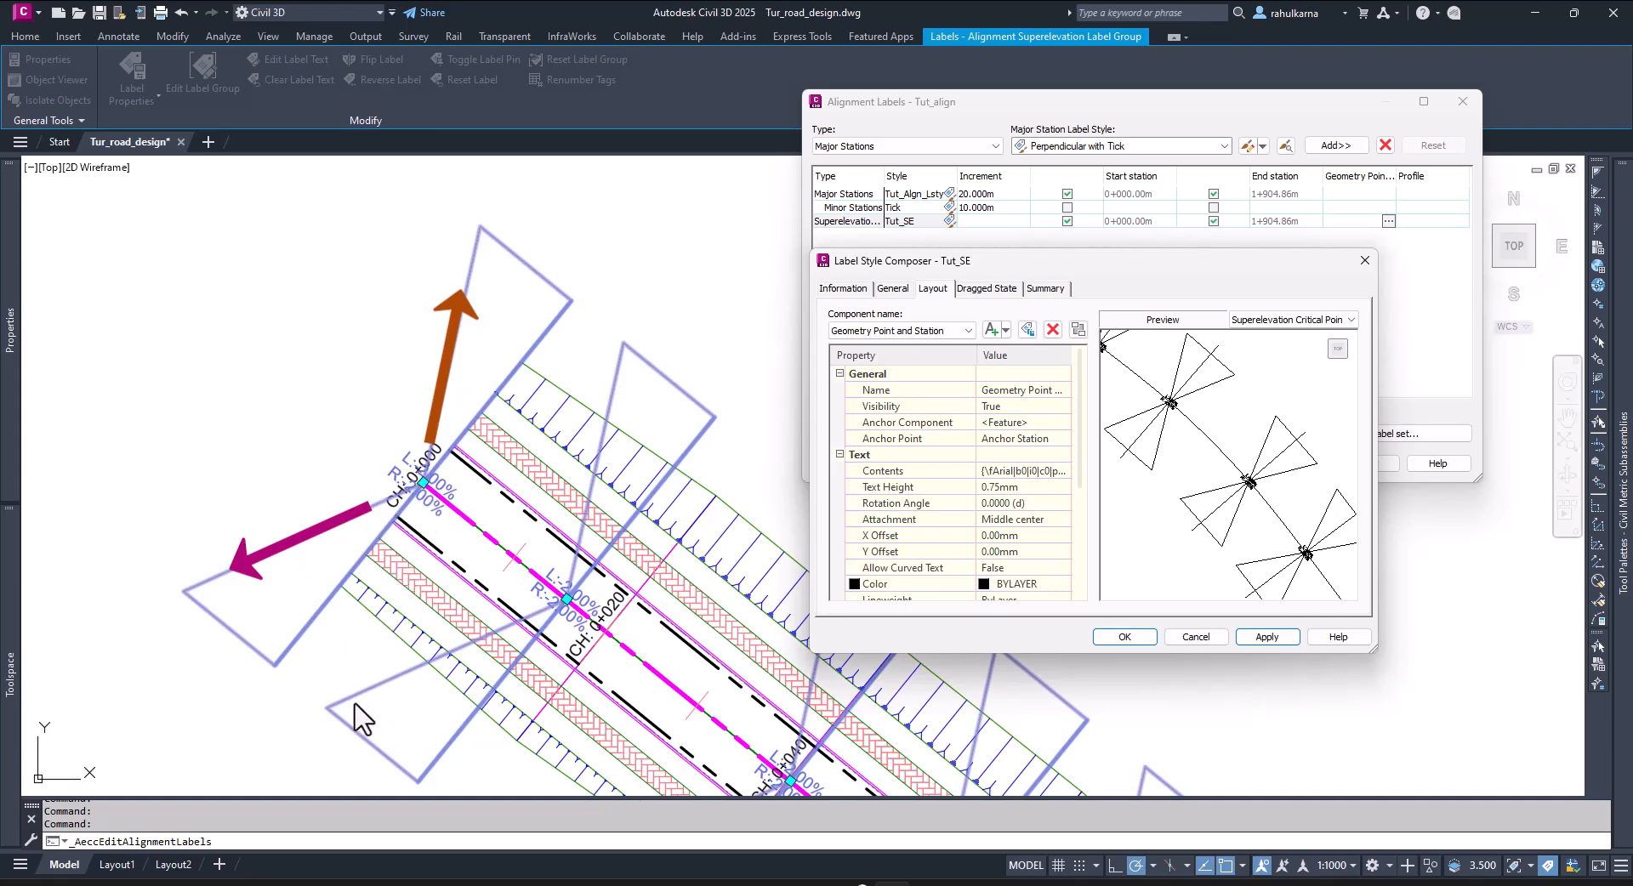
# - Accept the edited Tut_SE style for the superelevation critical points and apply it to the Tut_align alignment labels
pyautogui.click(1124, 637)
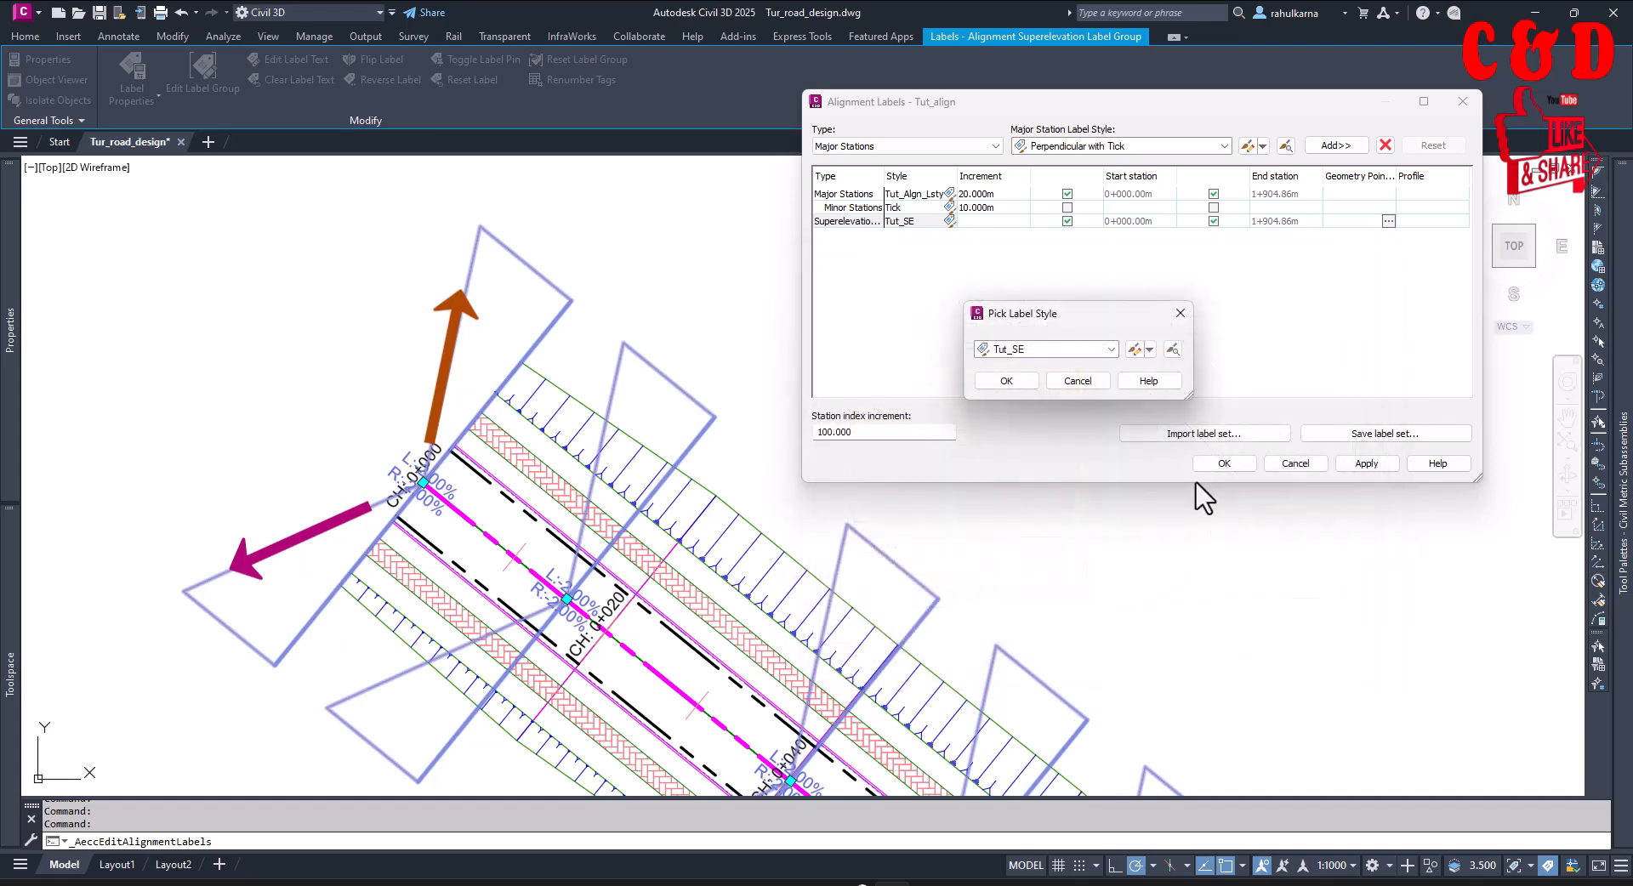
pyautogui.click(1018, 383)
pyautogui.click(1361, 465)
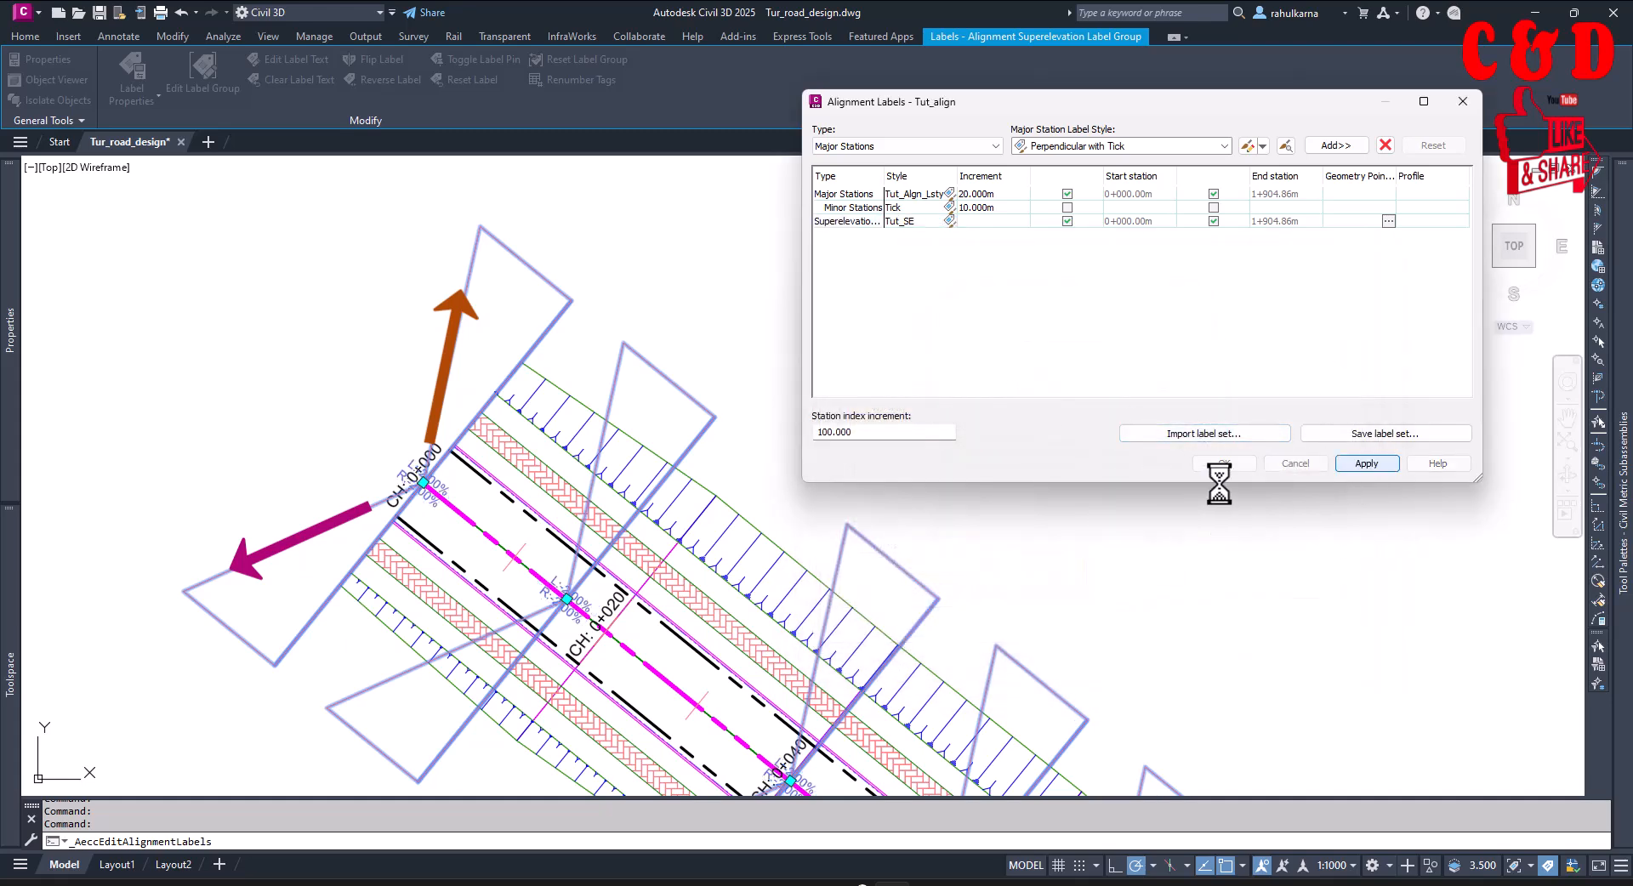
pyautogui.click(1220, 463)
# - Examine the left and right cross slope labels and slope symbols along the road from its start to about CH 0+100
pyautogui.scroll(-3, 768, 450)
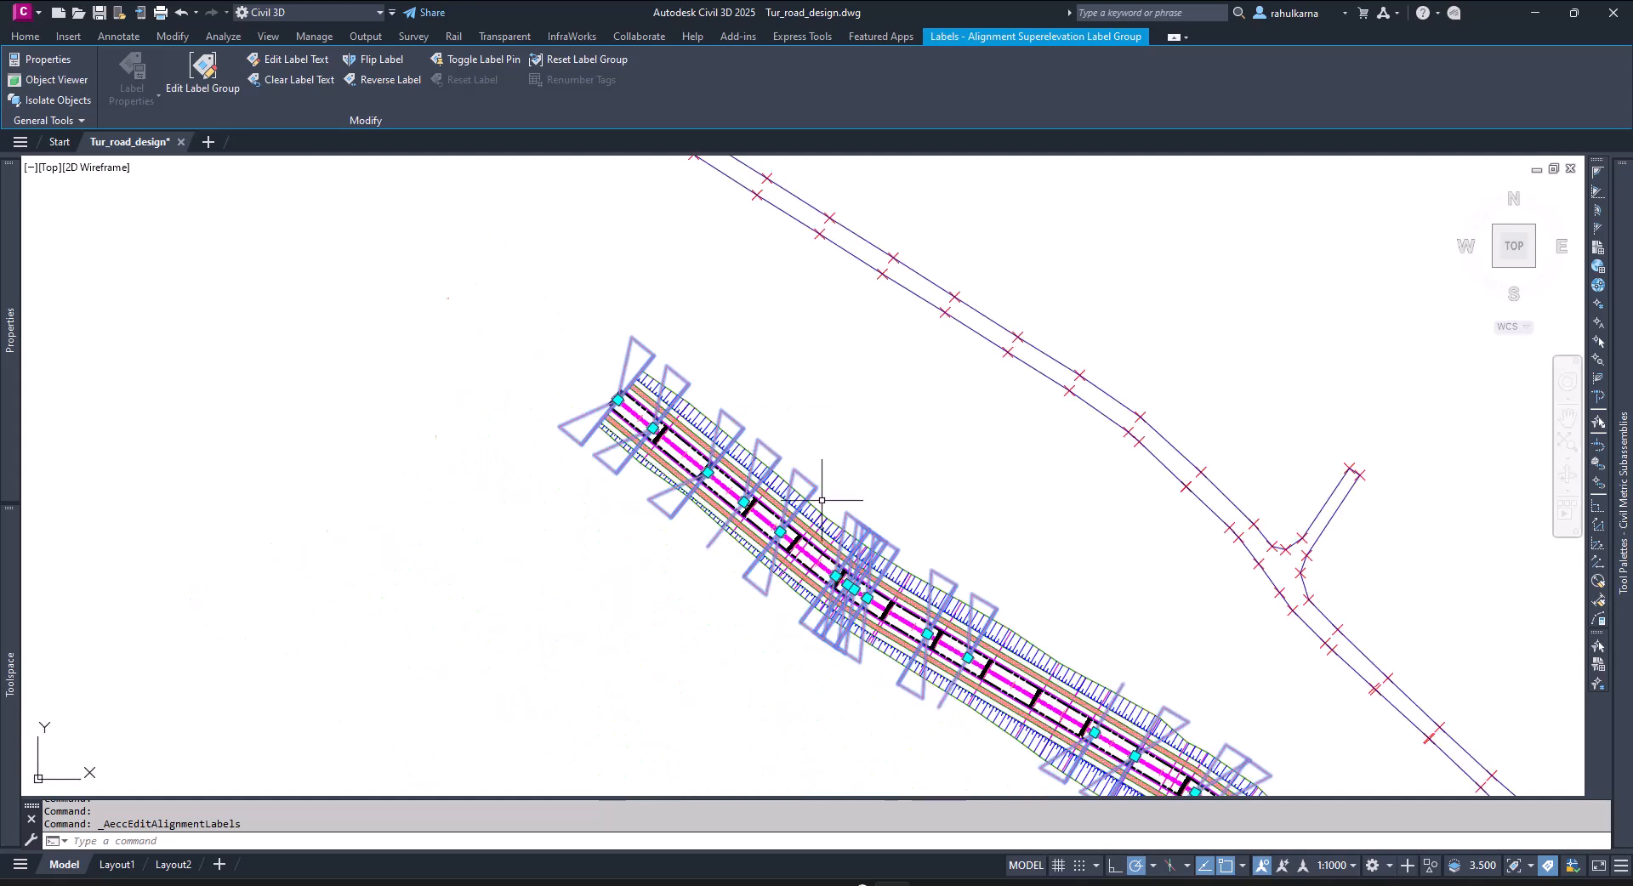
pyautogui.scroll(5, 761, 559)
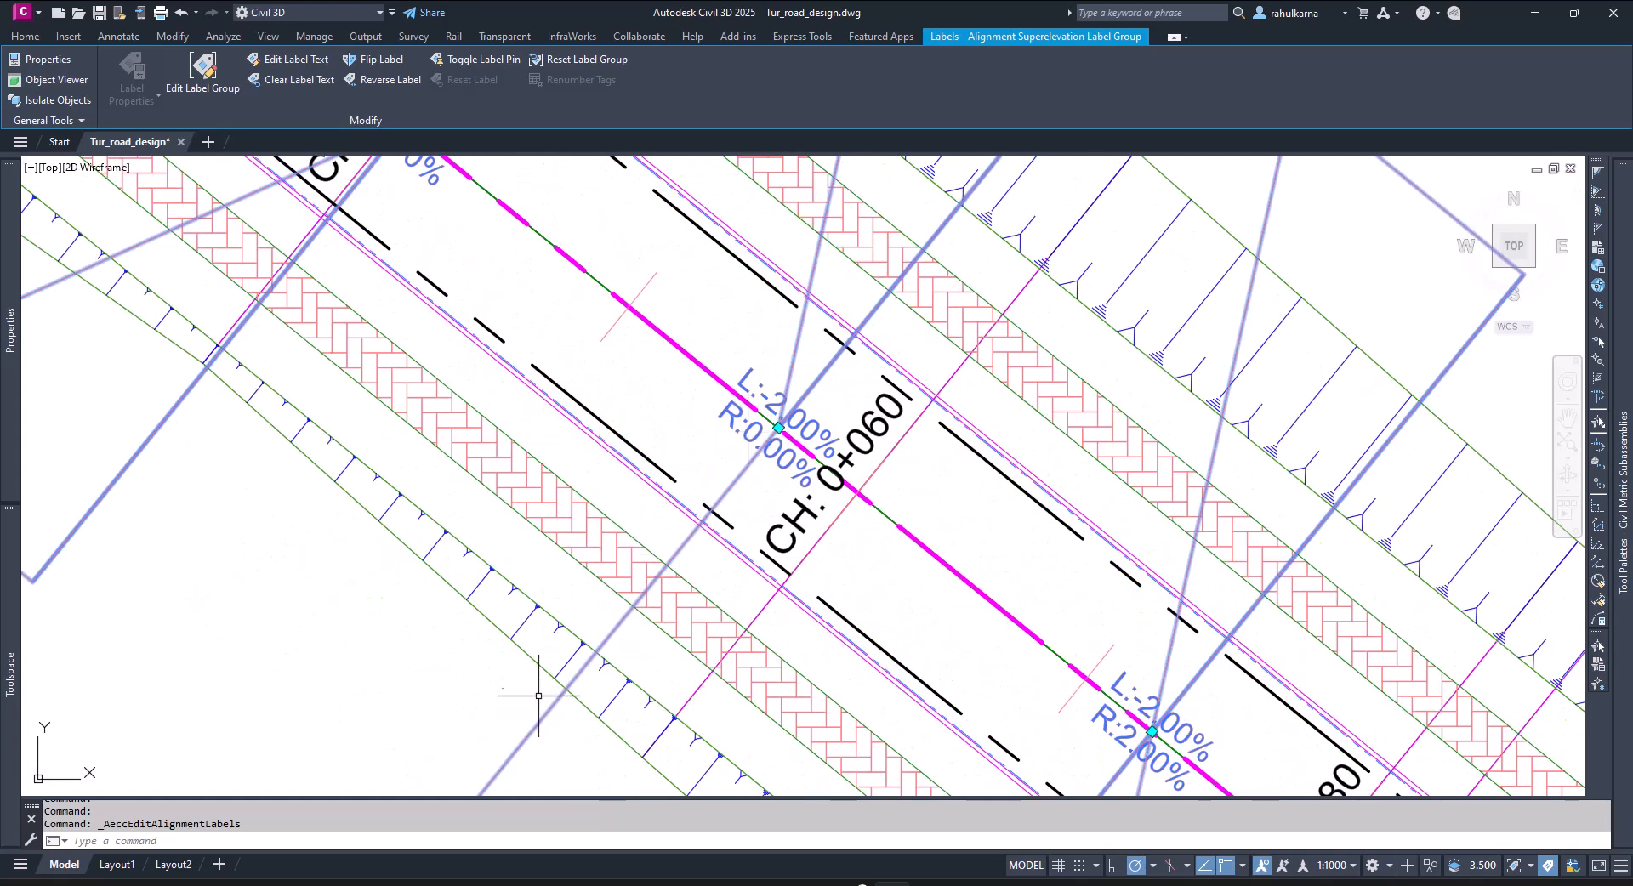
pyautogui.scroll(-4, 649, 490)
pyautogui.moveTo(726, 595); pyautogui.dragTo(648, 476, button='middle')
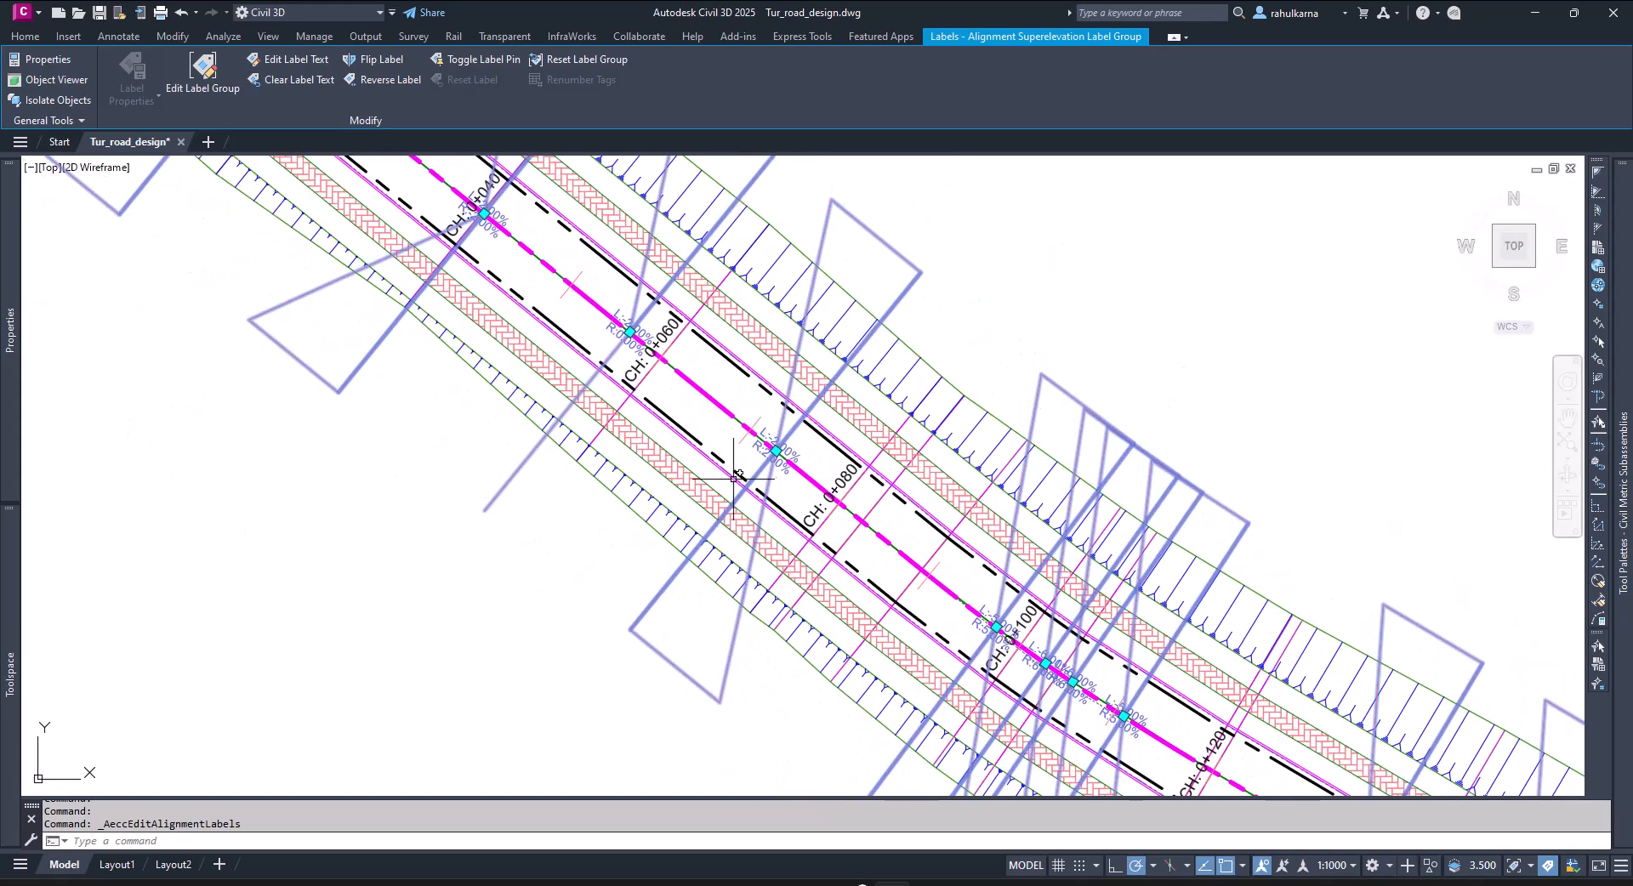
pyautogui.scroll(2, 748, 476)
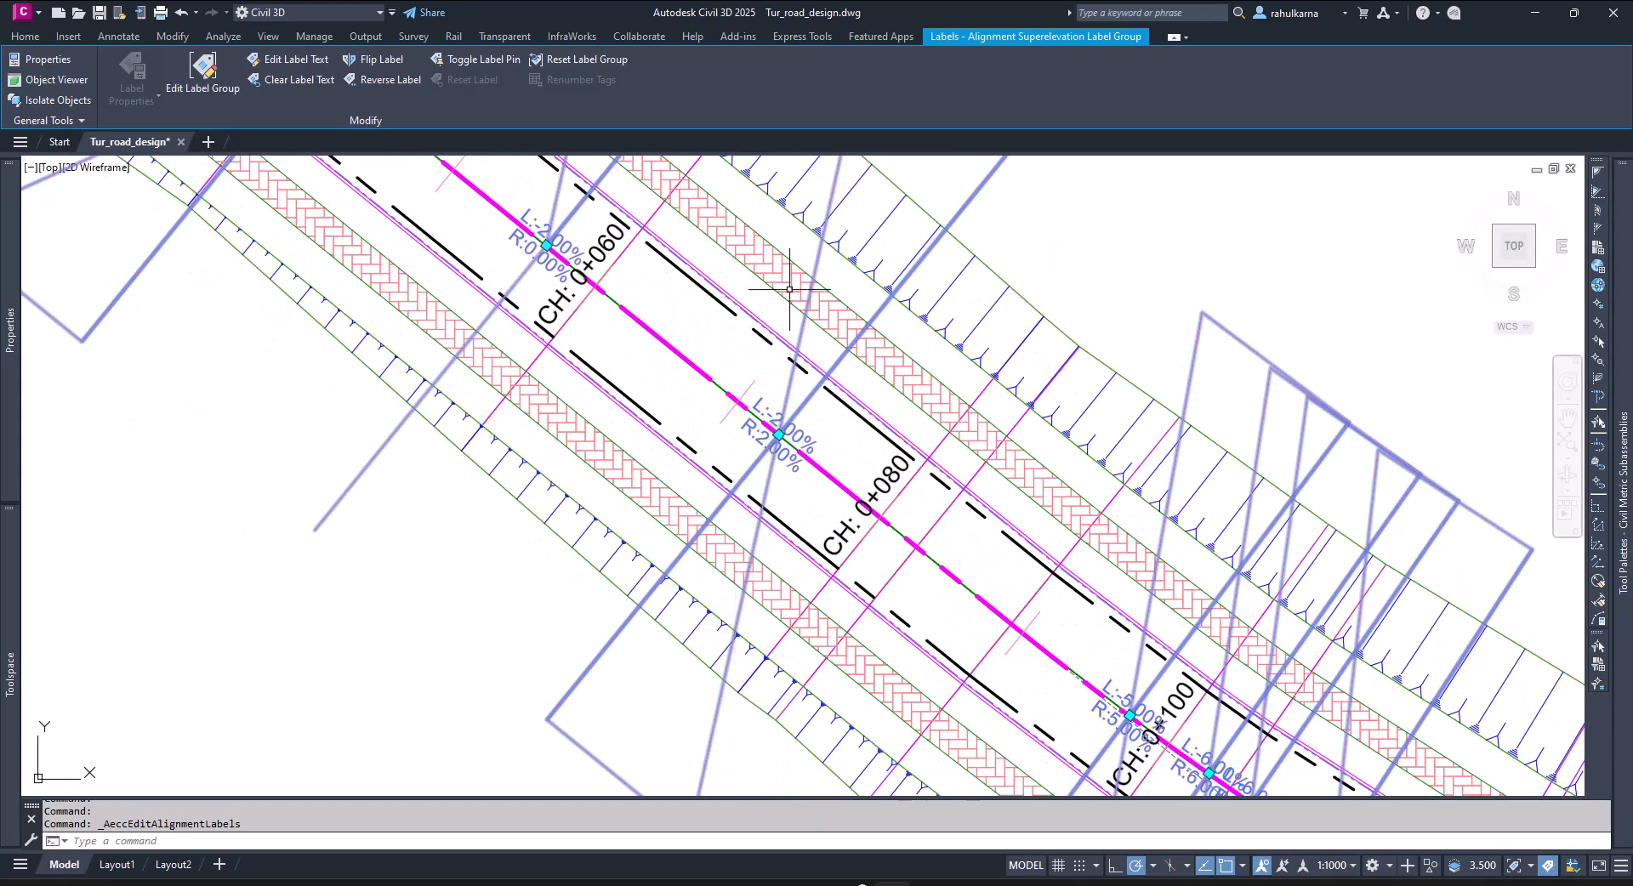
pyautogui.moveTo(829, 464); pyautogui.dragTo(766, 638, button='middle')
pyautogui.moveTo(731, 706); pyautogui.dragTo(753, 416, button='middle')
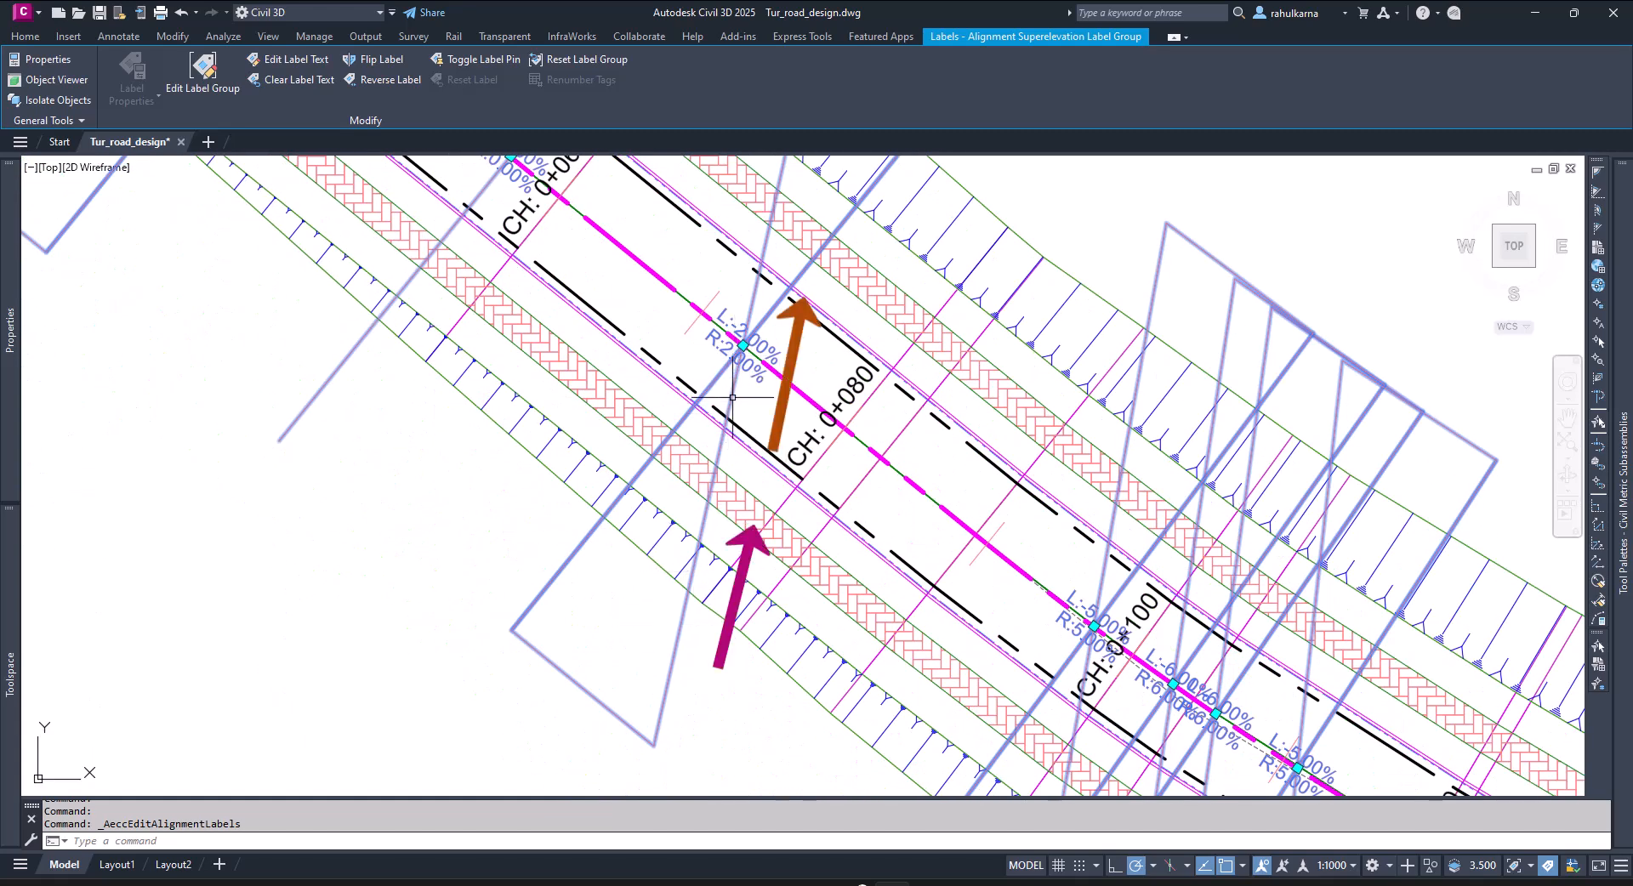
pyautogui.moveTo(735, 400); pyautogui.dragTo(731, 501, button='middle')
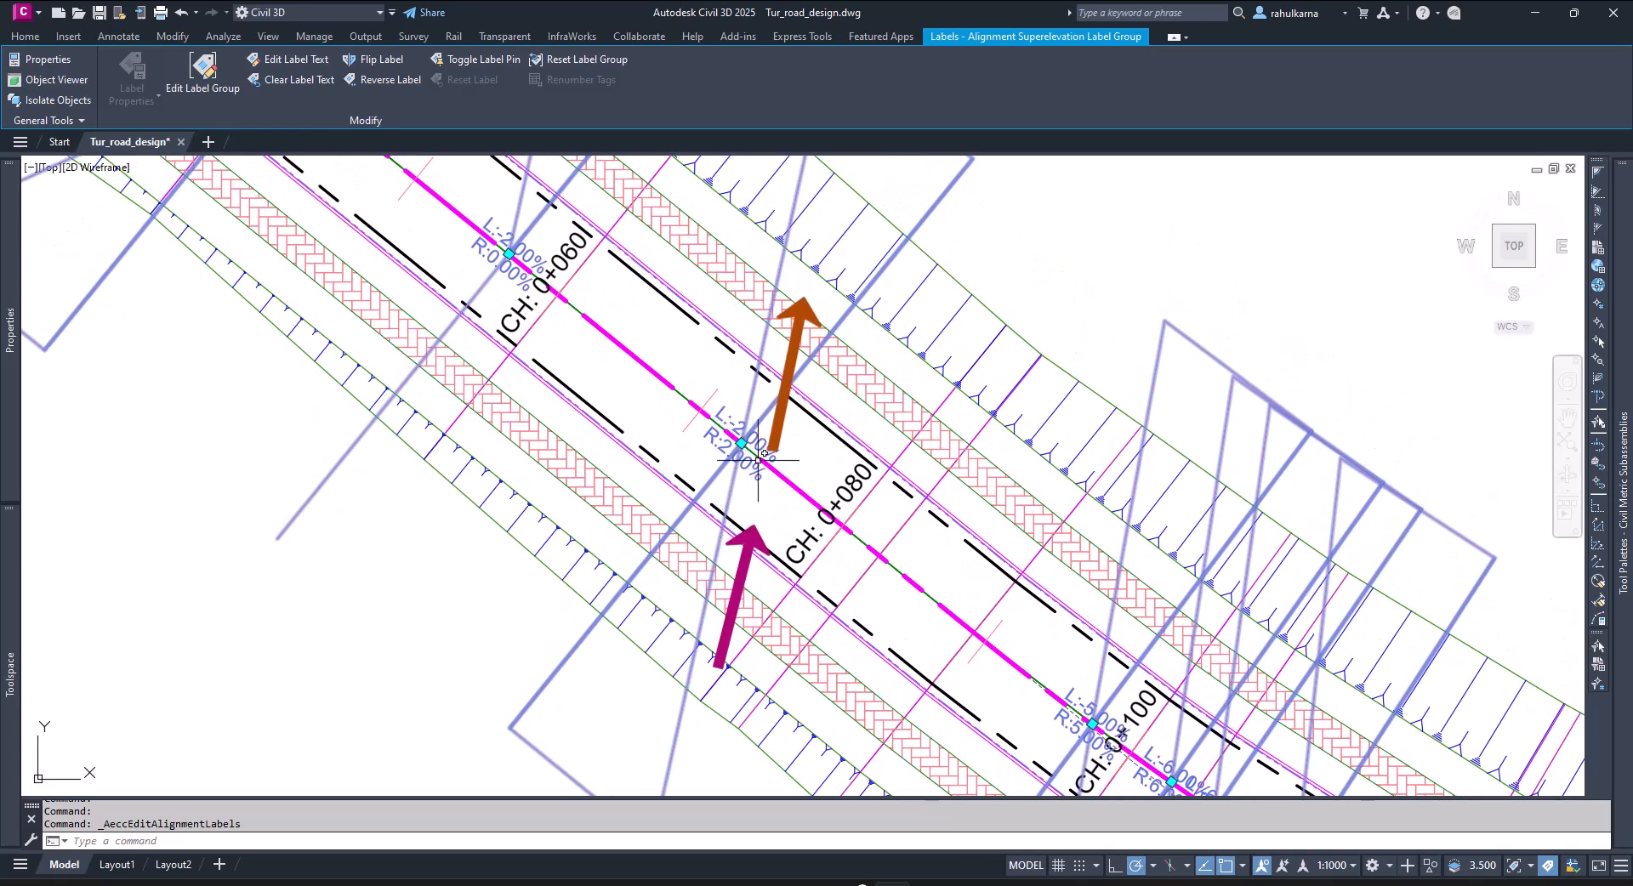
pyautogui.scroll(-4, 785, 491)
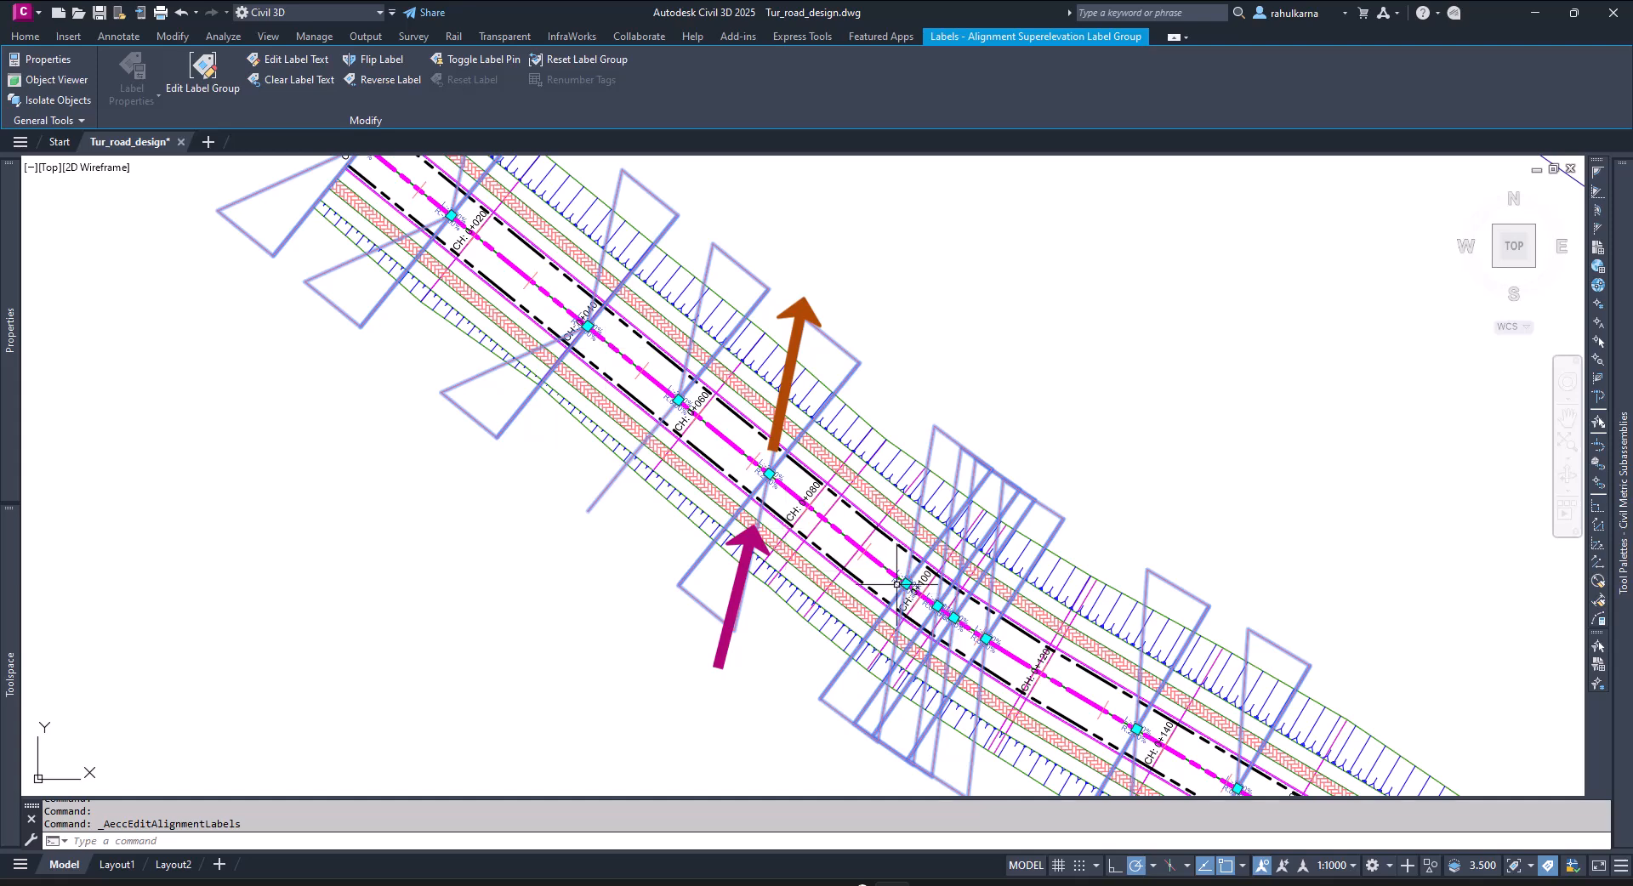
pyautogui.scroll(1, 778, 429)
pyautogui.moveTo(944, 258); pyautogui.dragTo(832, 489, button='middle')
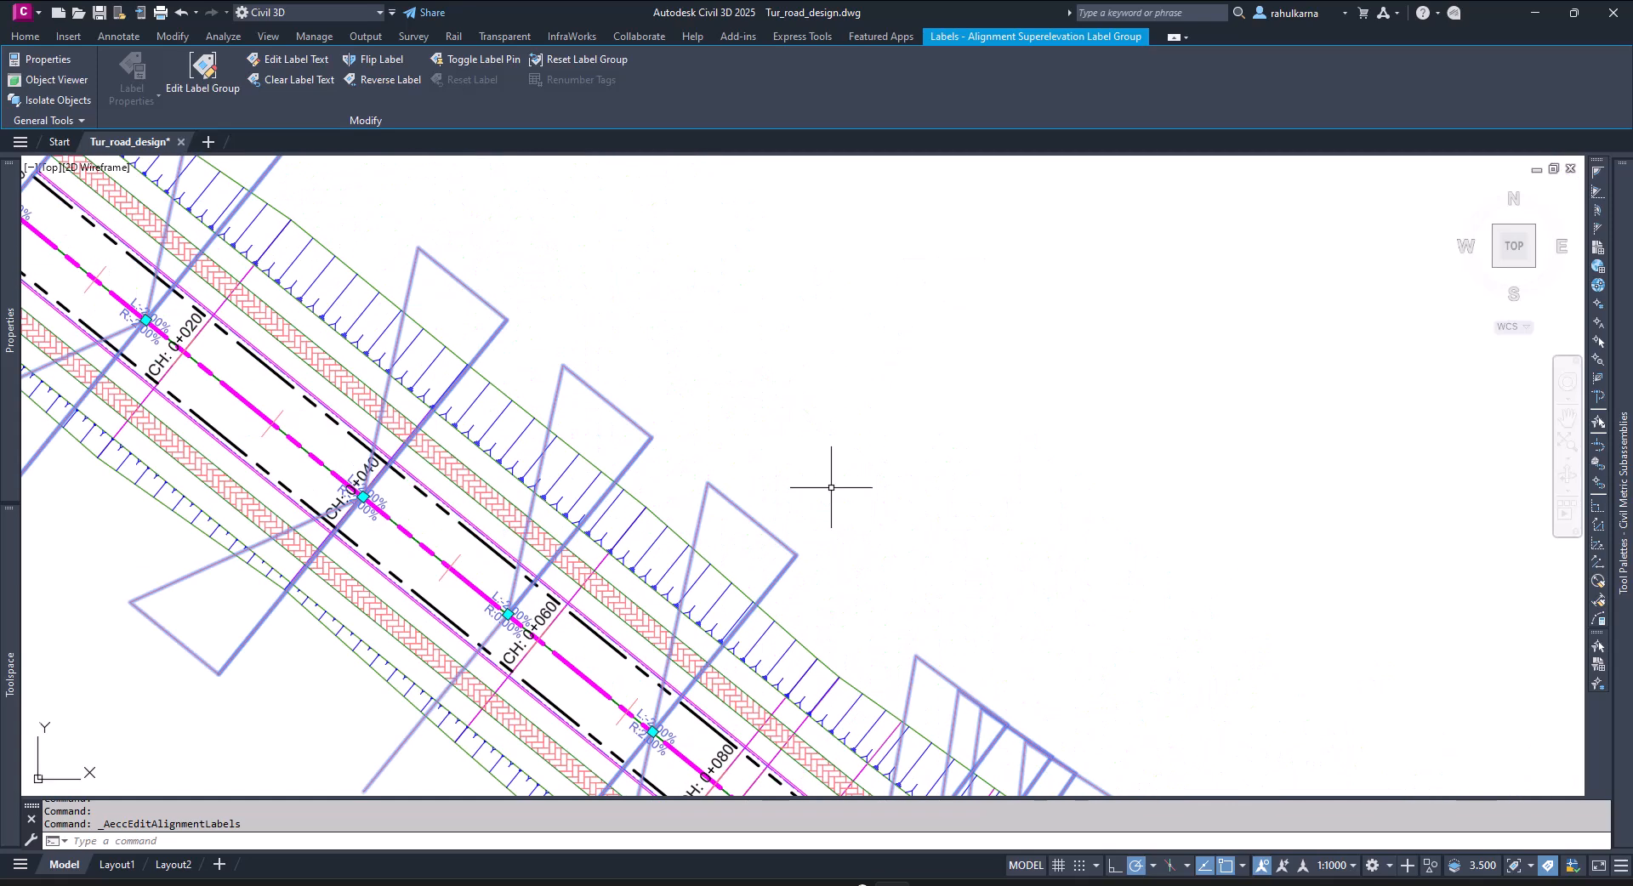
pyautogui.scroll(-1, 824, 464)
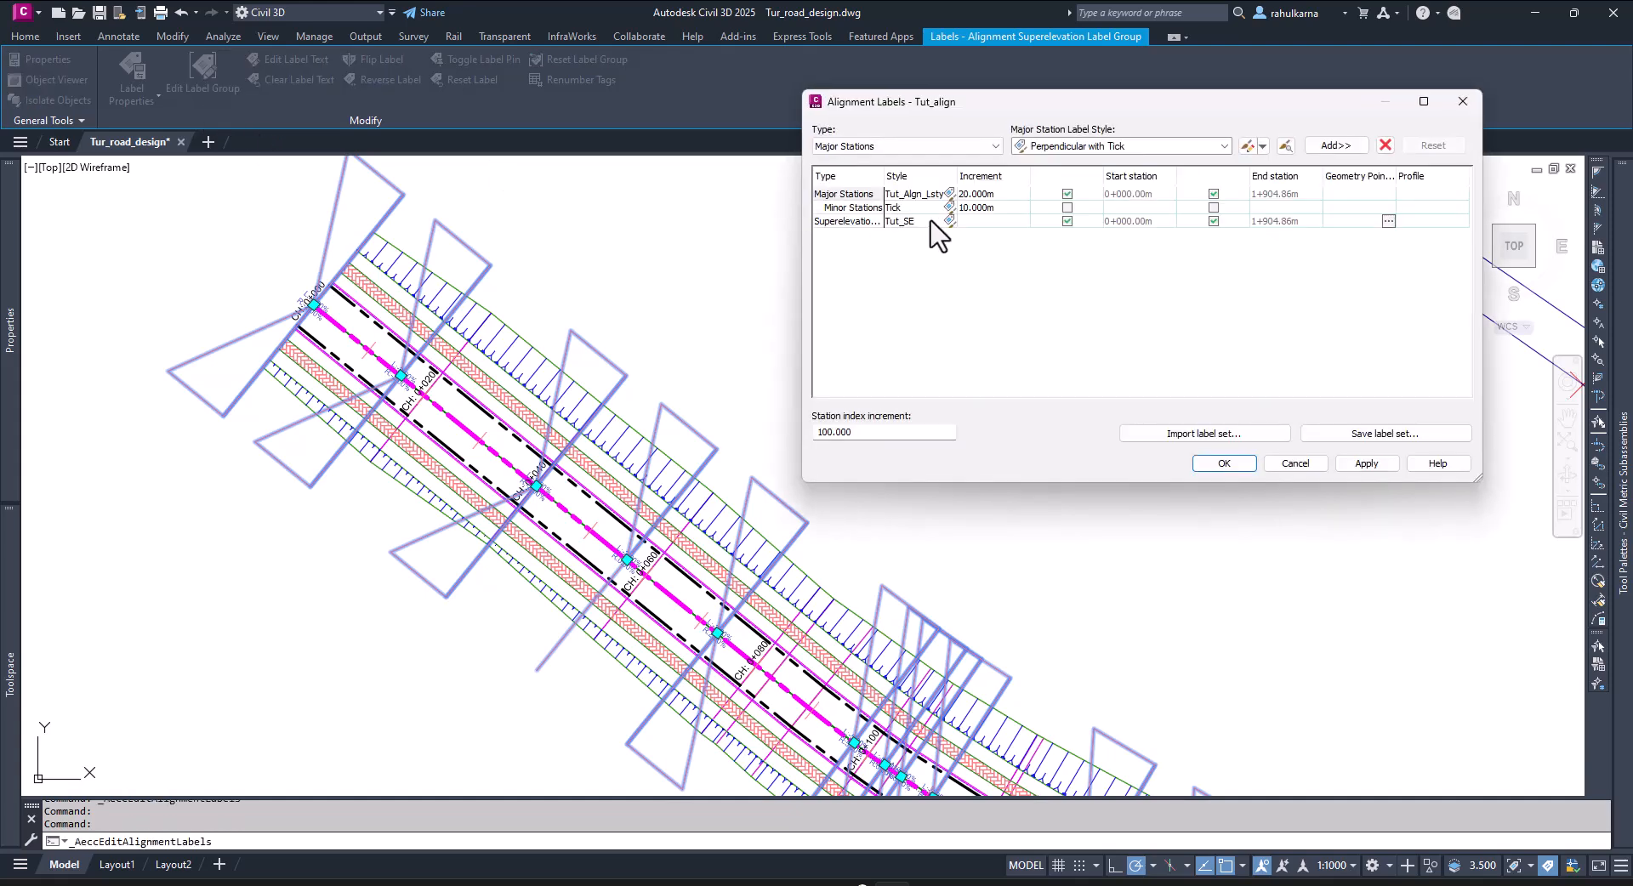
# - Edit the Tut_SE superelevation label style again and delete its Left Line and Right Line components
pyautogui.click(949, 220)
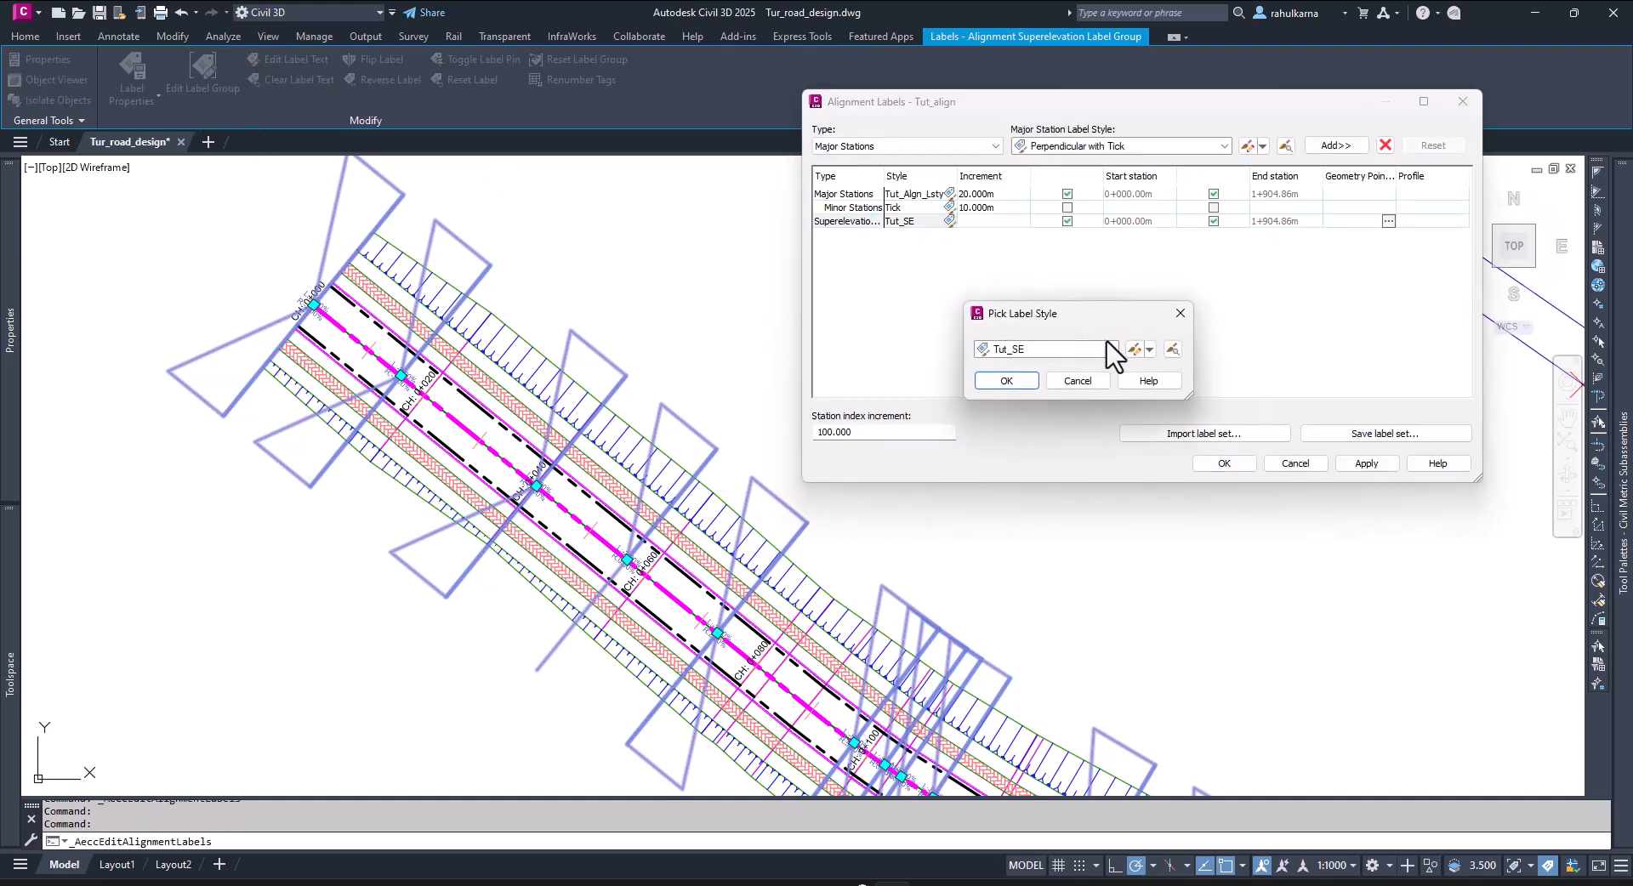
pyautogui.click(1131, 349)
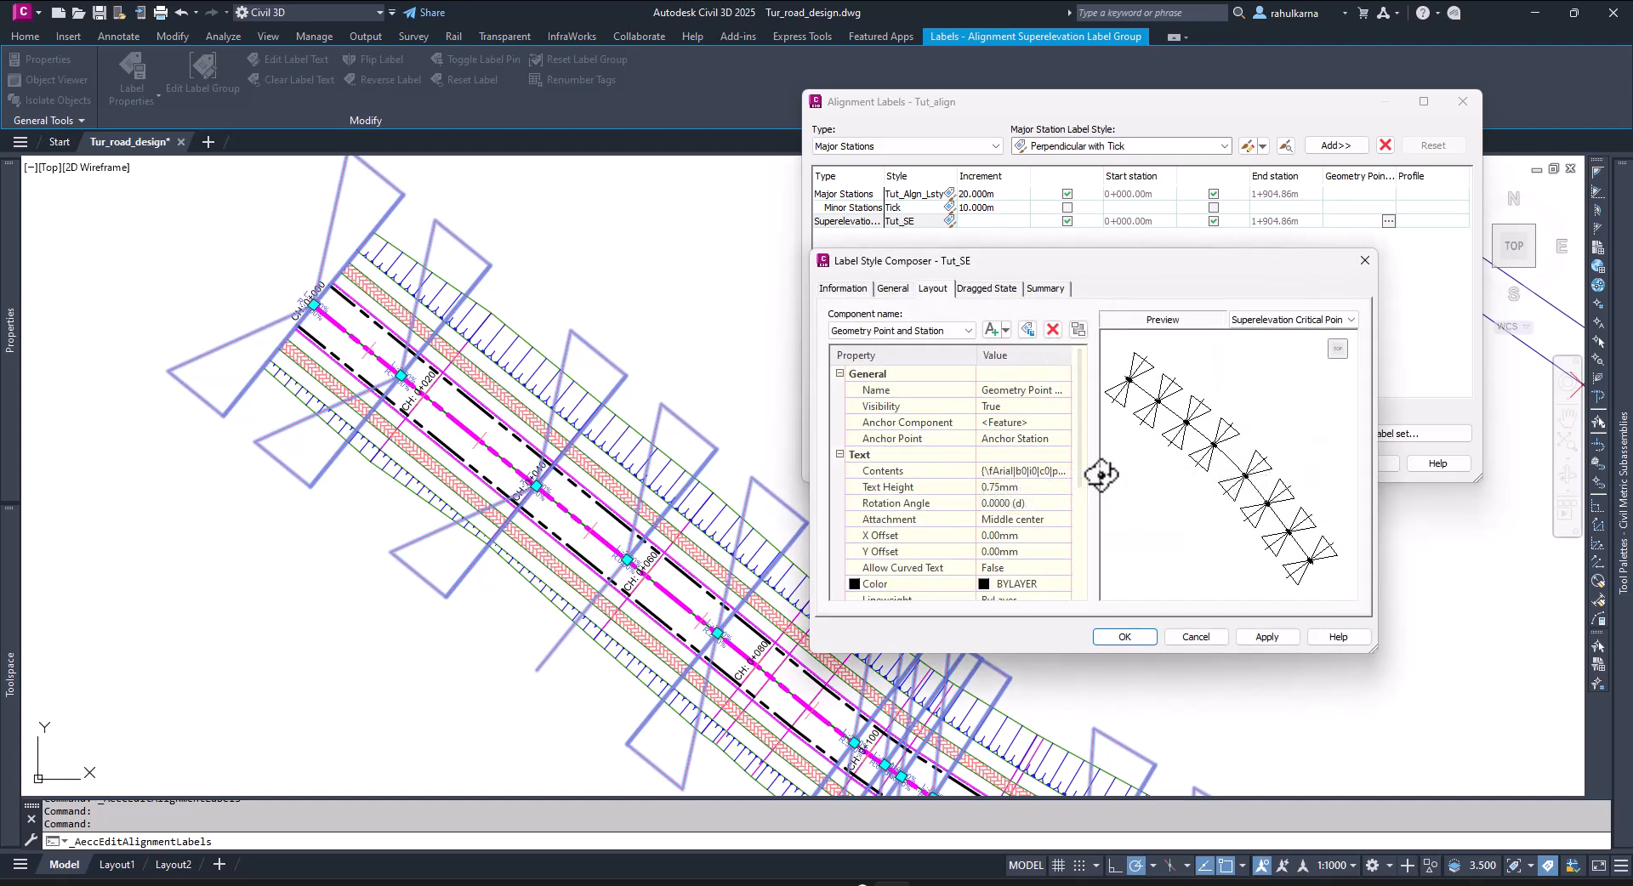
pyautogui.click(927, 332)
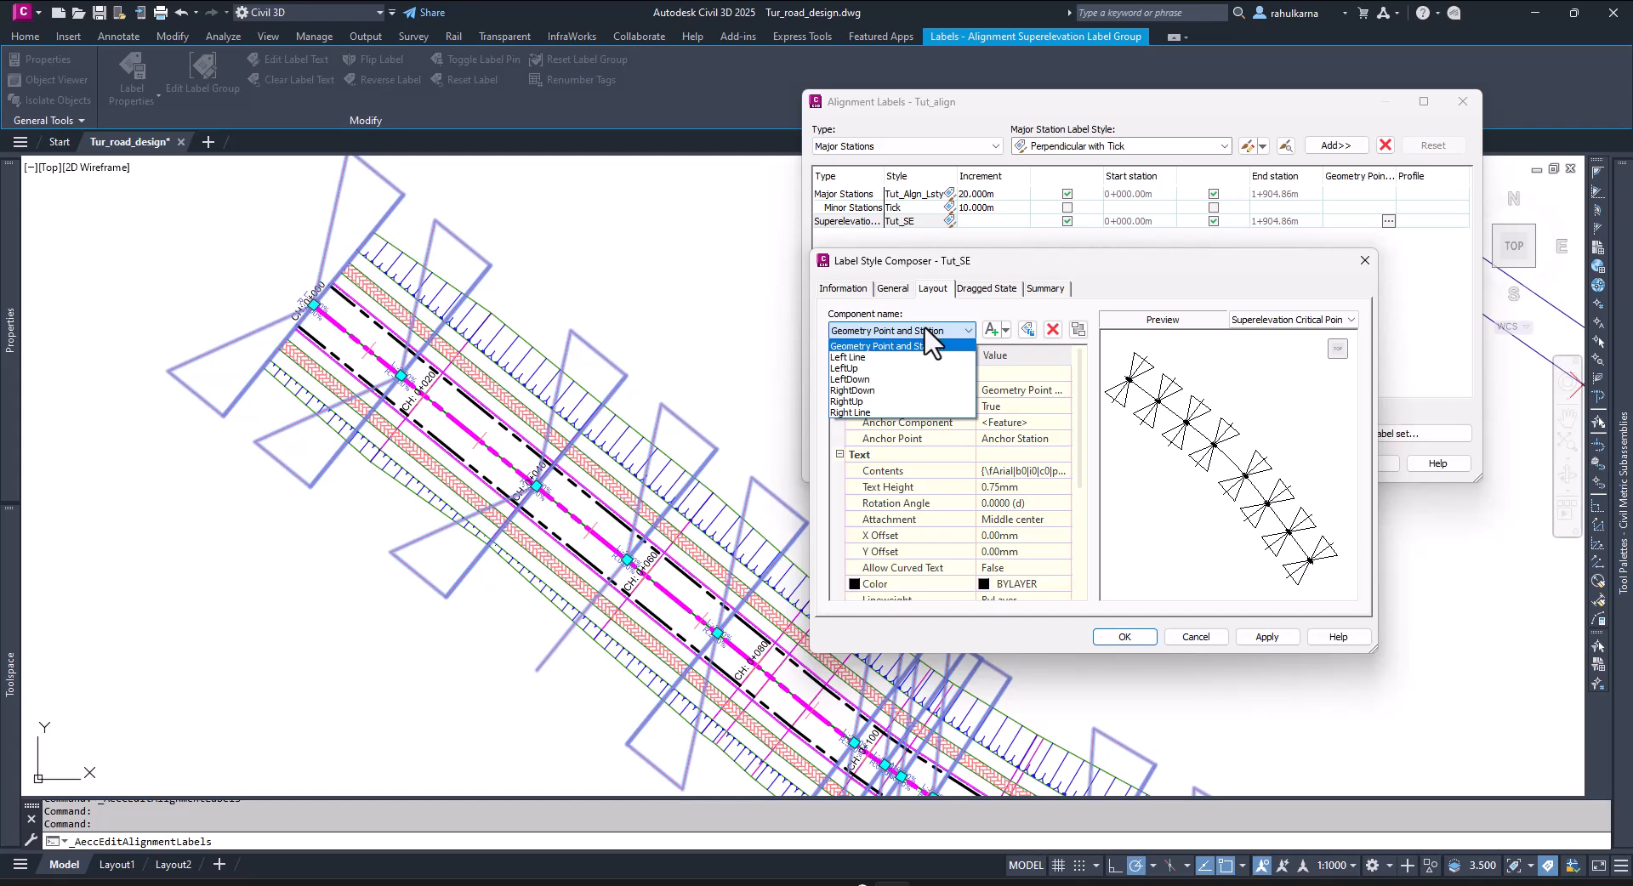
pyautogui.click(923, 358)
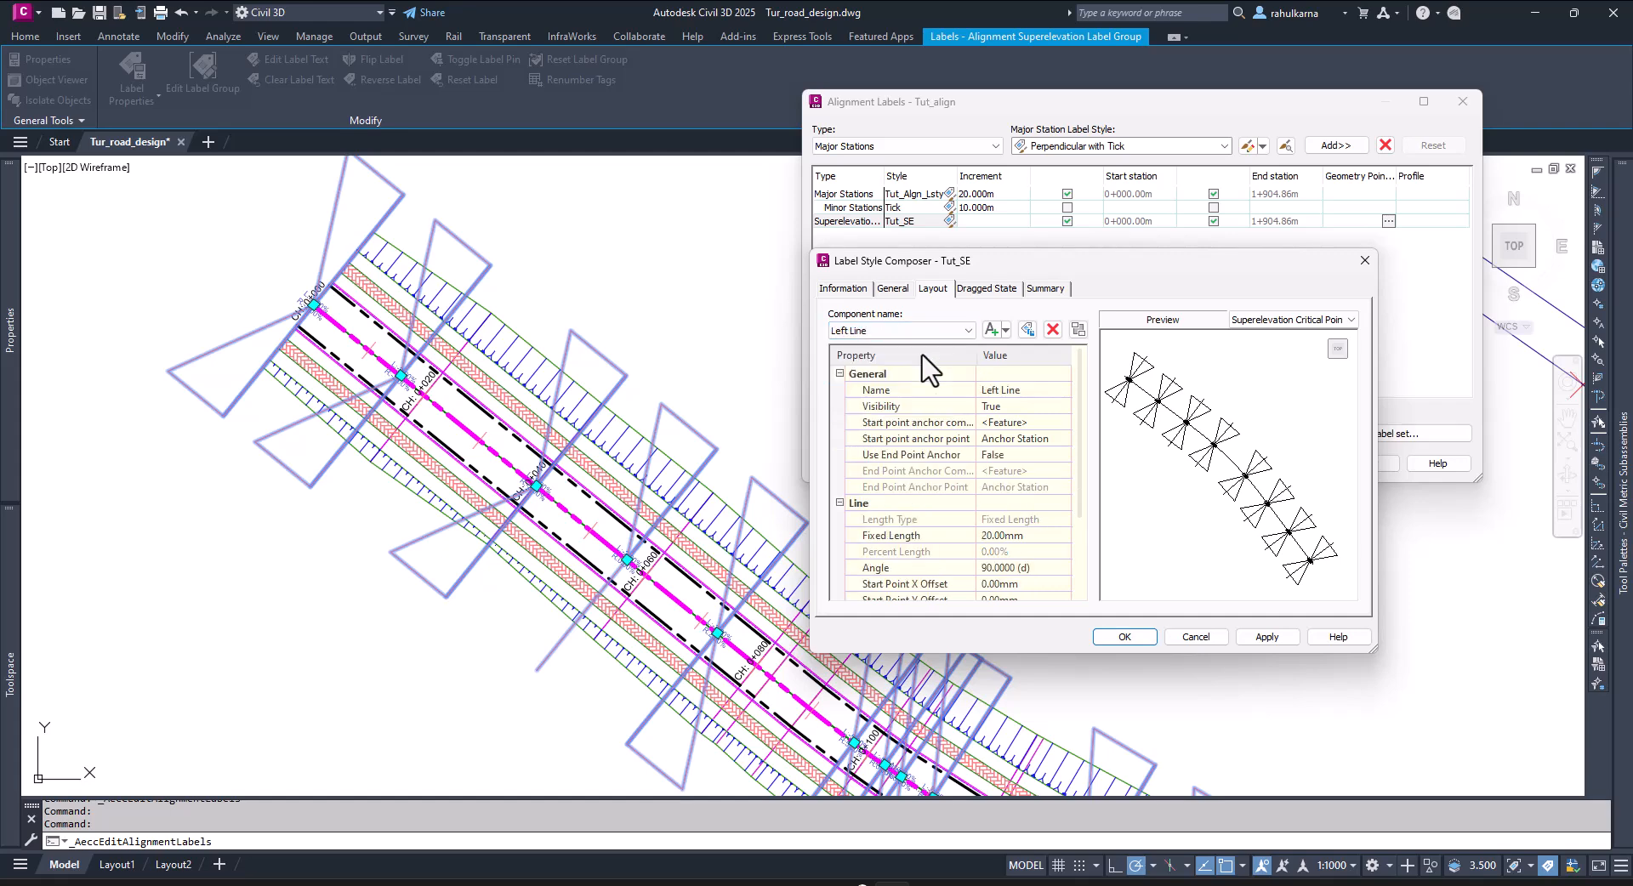
pyautogui.click(1053, 330)
pyautogui.click(871, 334)
pyautogui.click(871, 404)
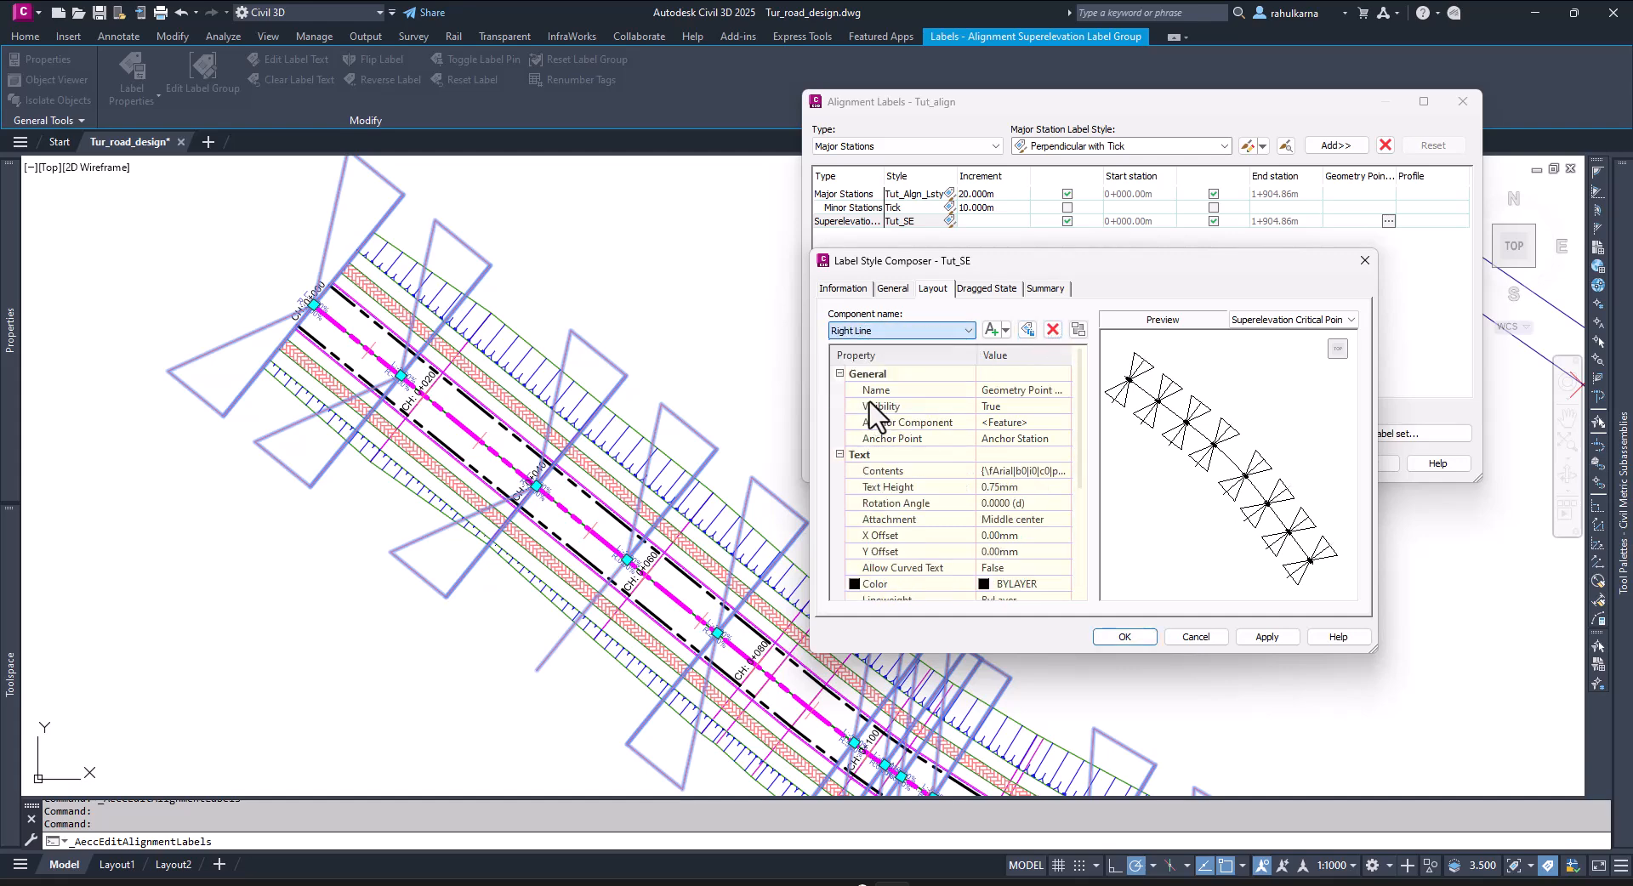
pyautogui.click(1053, 330)
# - Delete the LeftUp, LeftDown, RightDown and RightUp slope symbol components, keeping only Geometry Point and Station
pyautogui.click(961, 334)
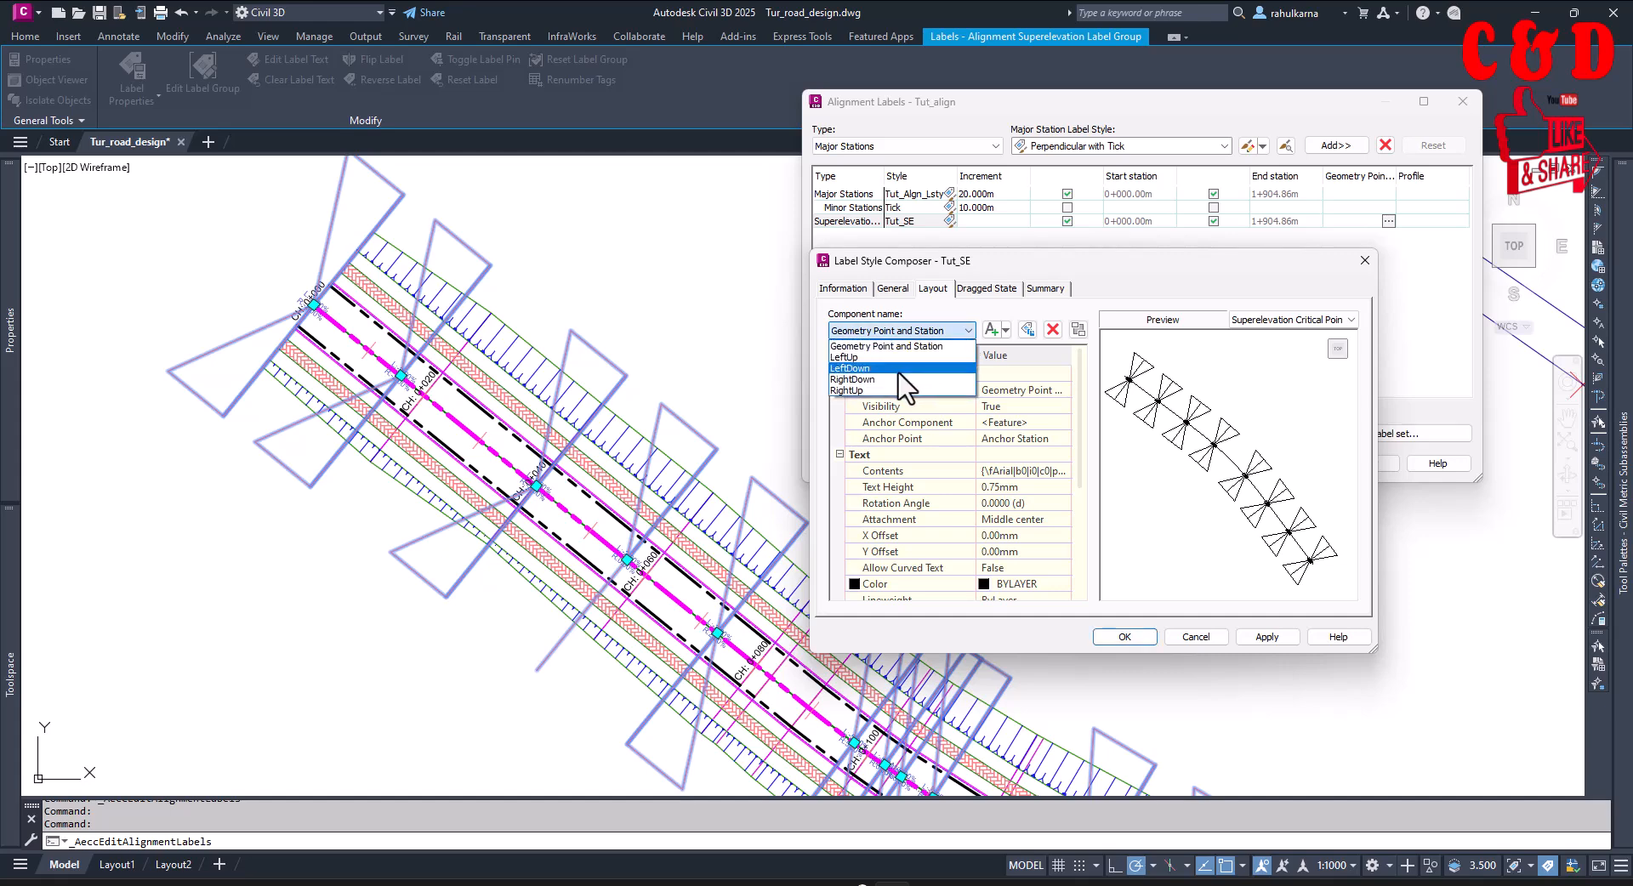
pyautogui.click(898, 368)
pyautogui.click(1053, 330)
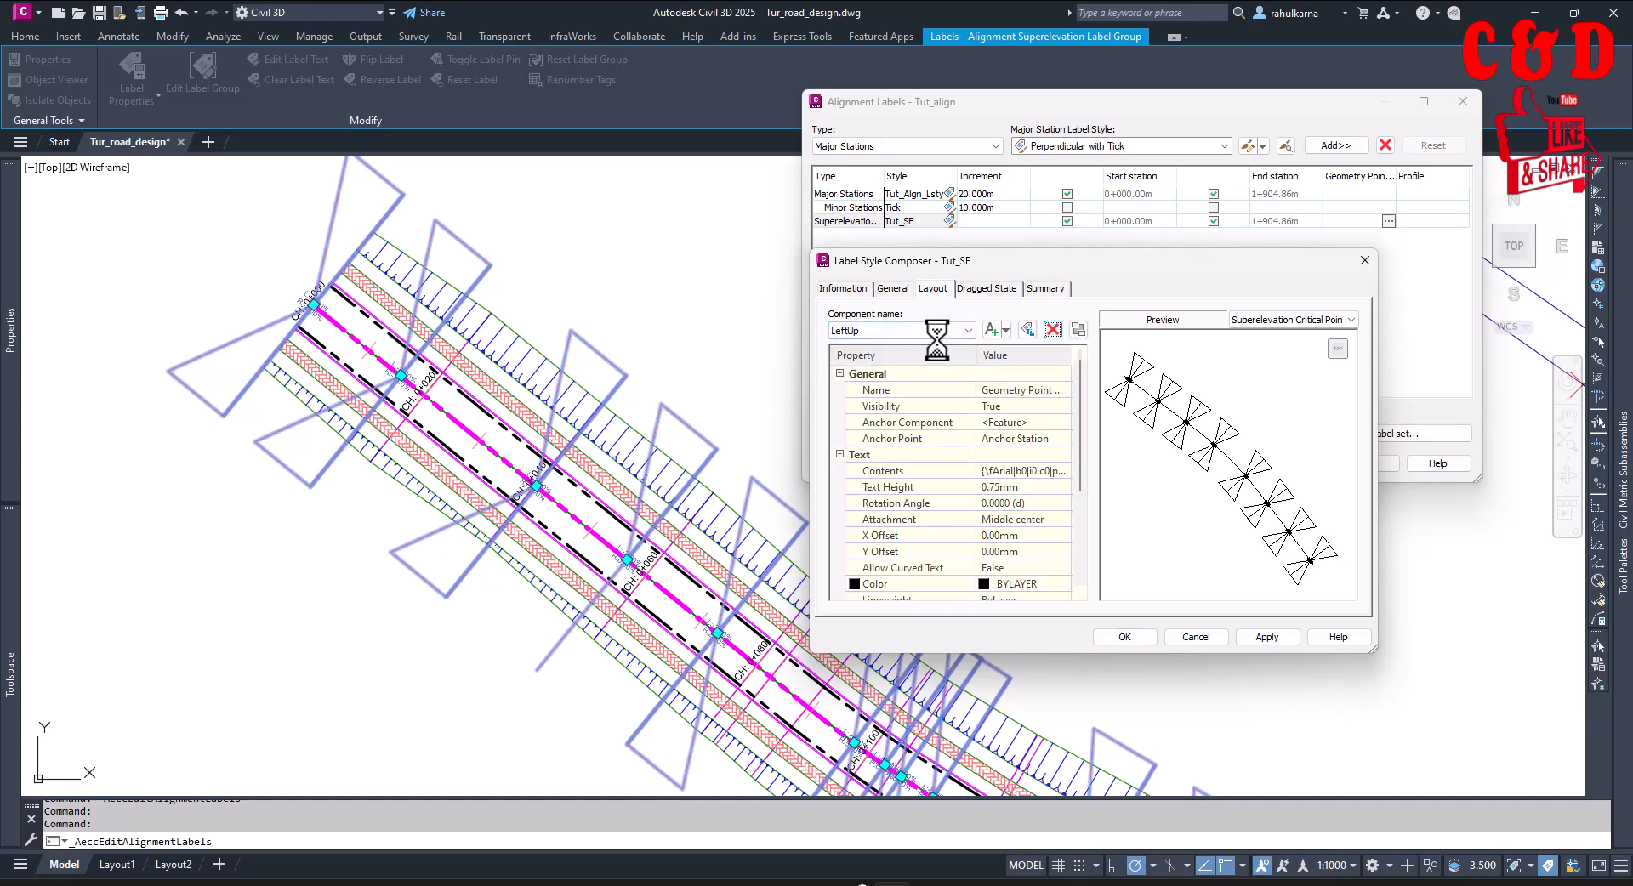
pyautogui.click(942, 334)
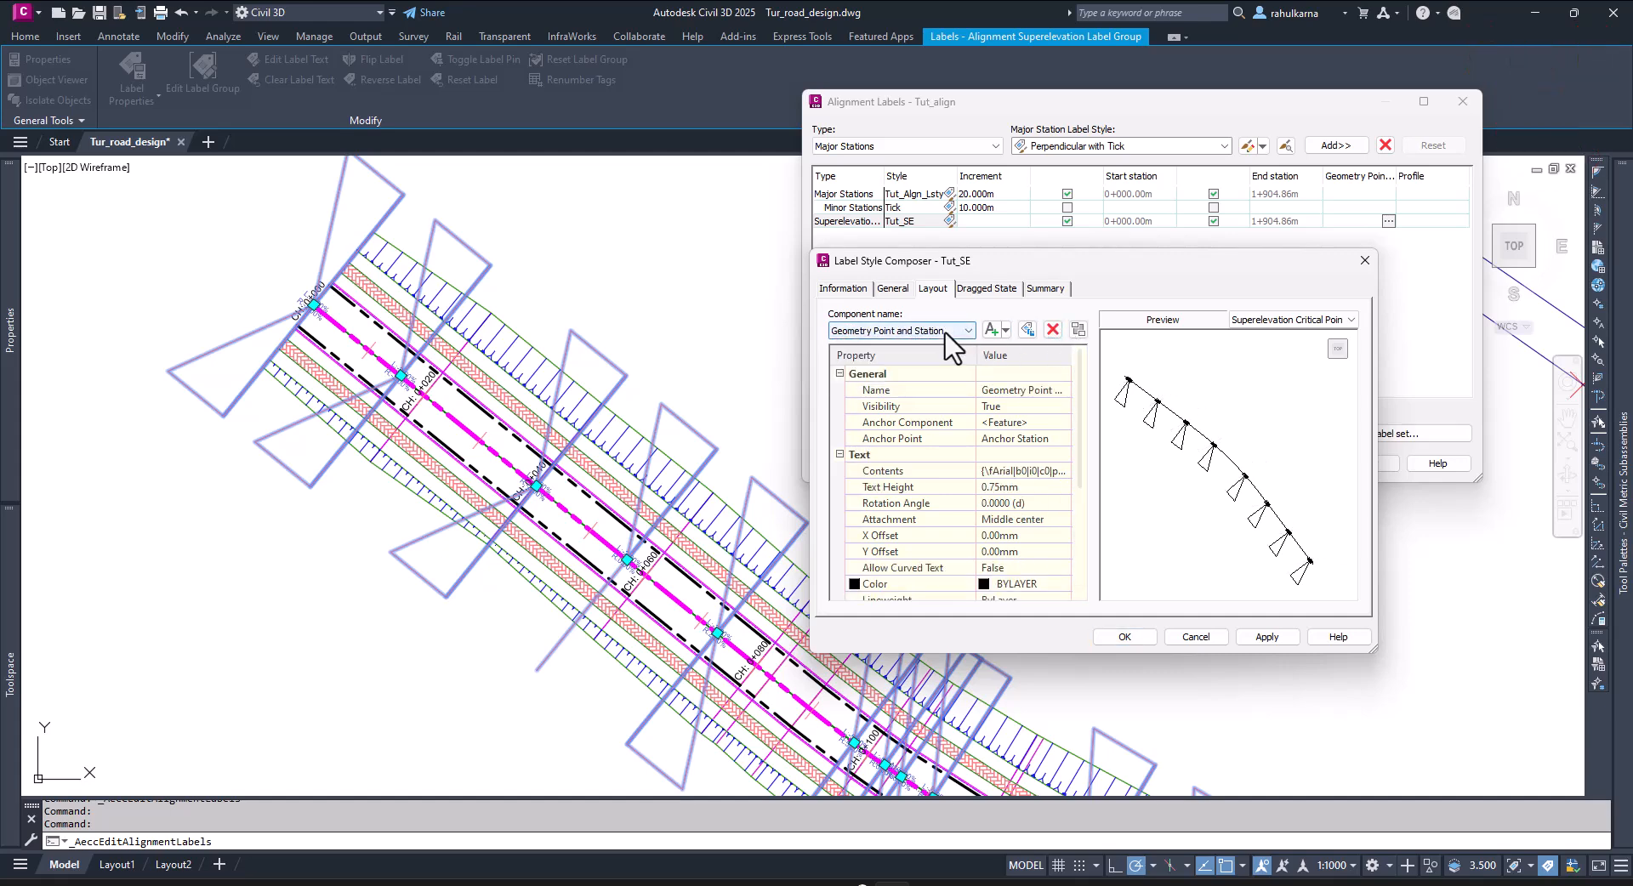
pyautogui.click(944, 334)
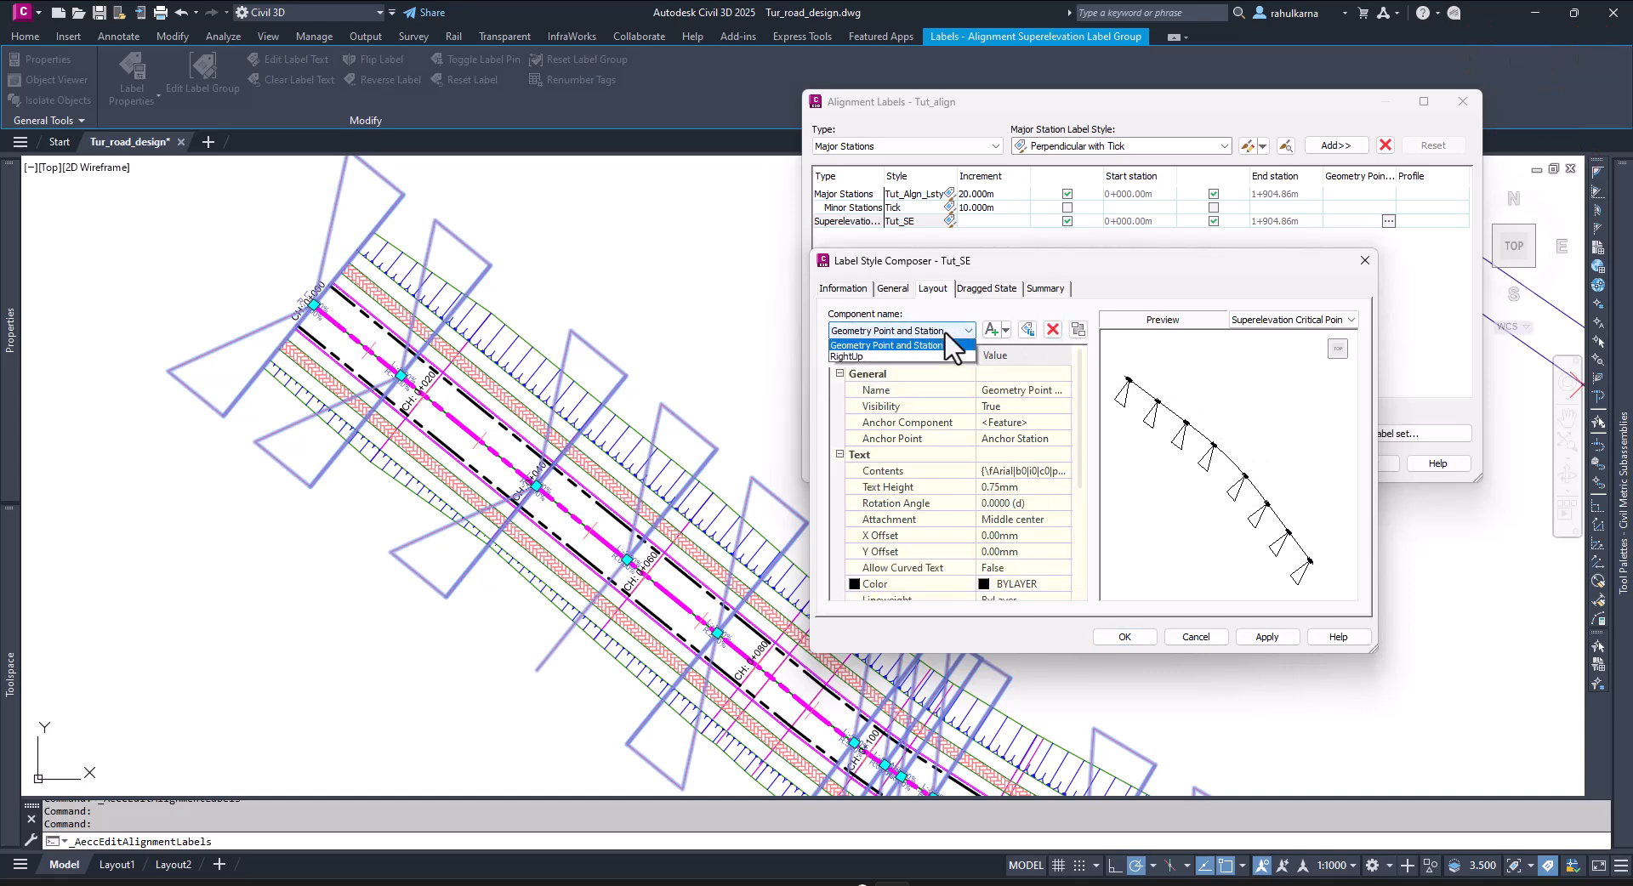
pyautogui.click(914, 356)
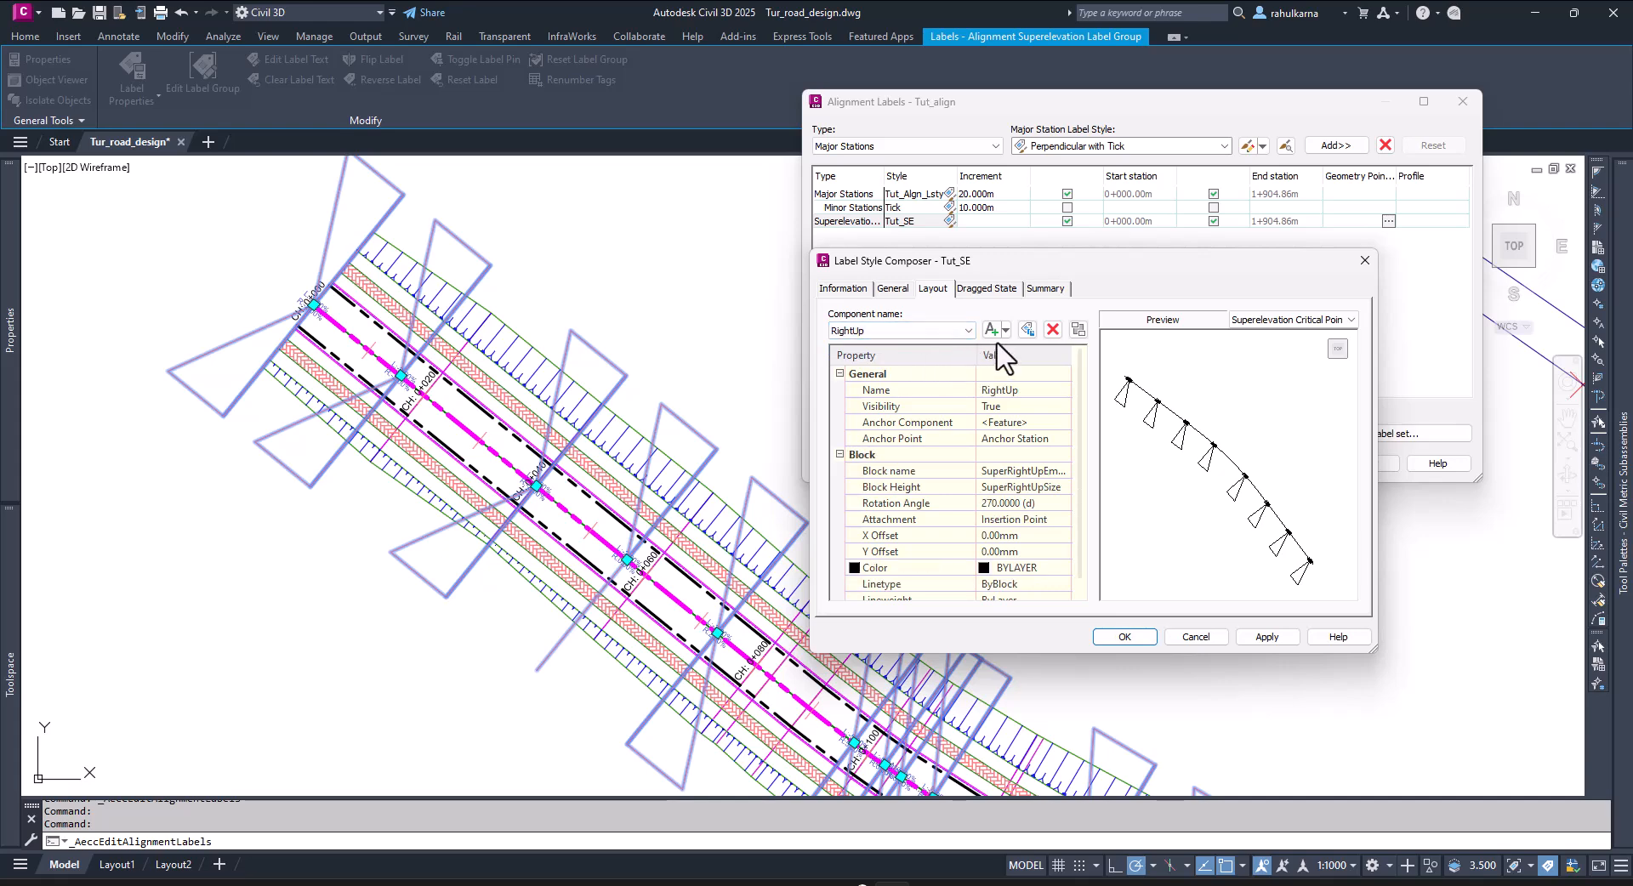
pyautogui.click(1053, 330)
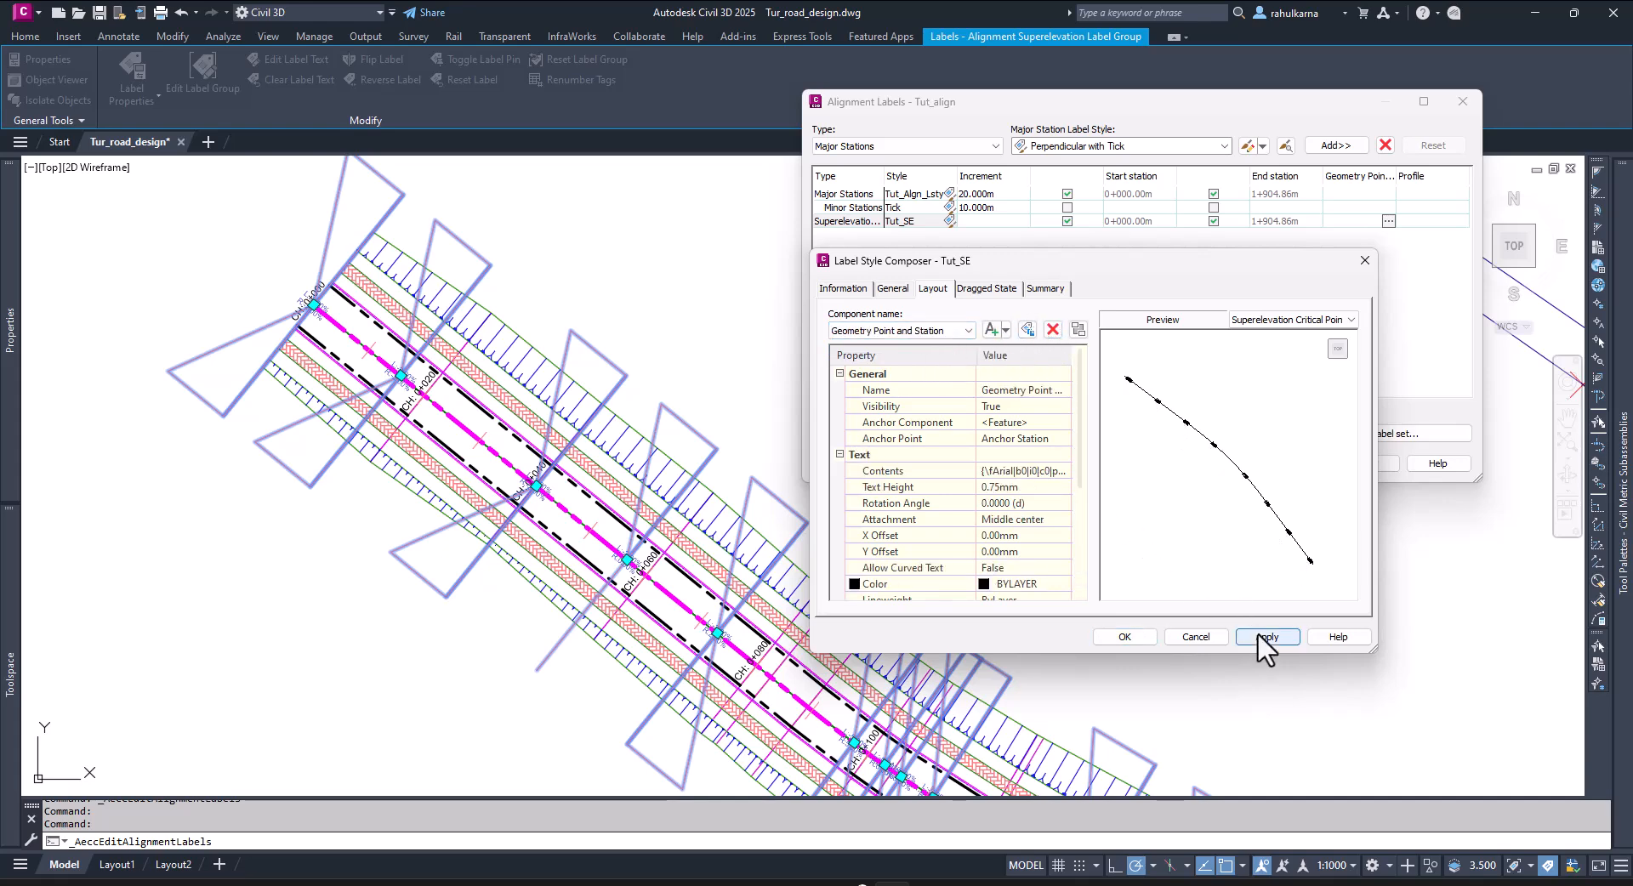
# - Accept the reduced Tut_SE style, apply it to the Tut_align labels and check the cross slope text up close
pyautogui.click(1125, 637)
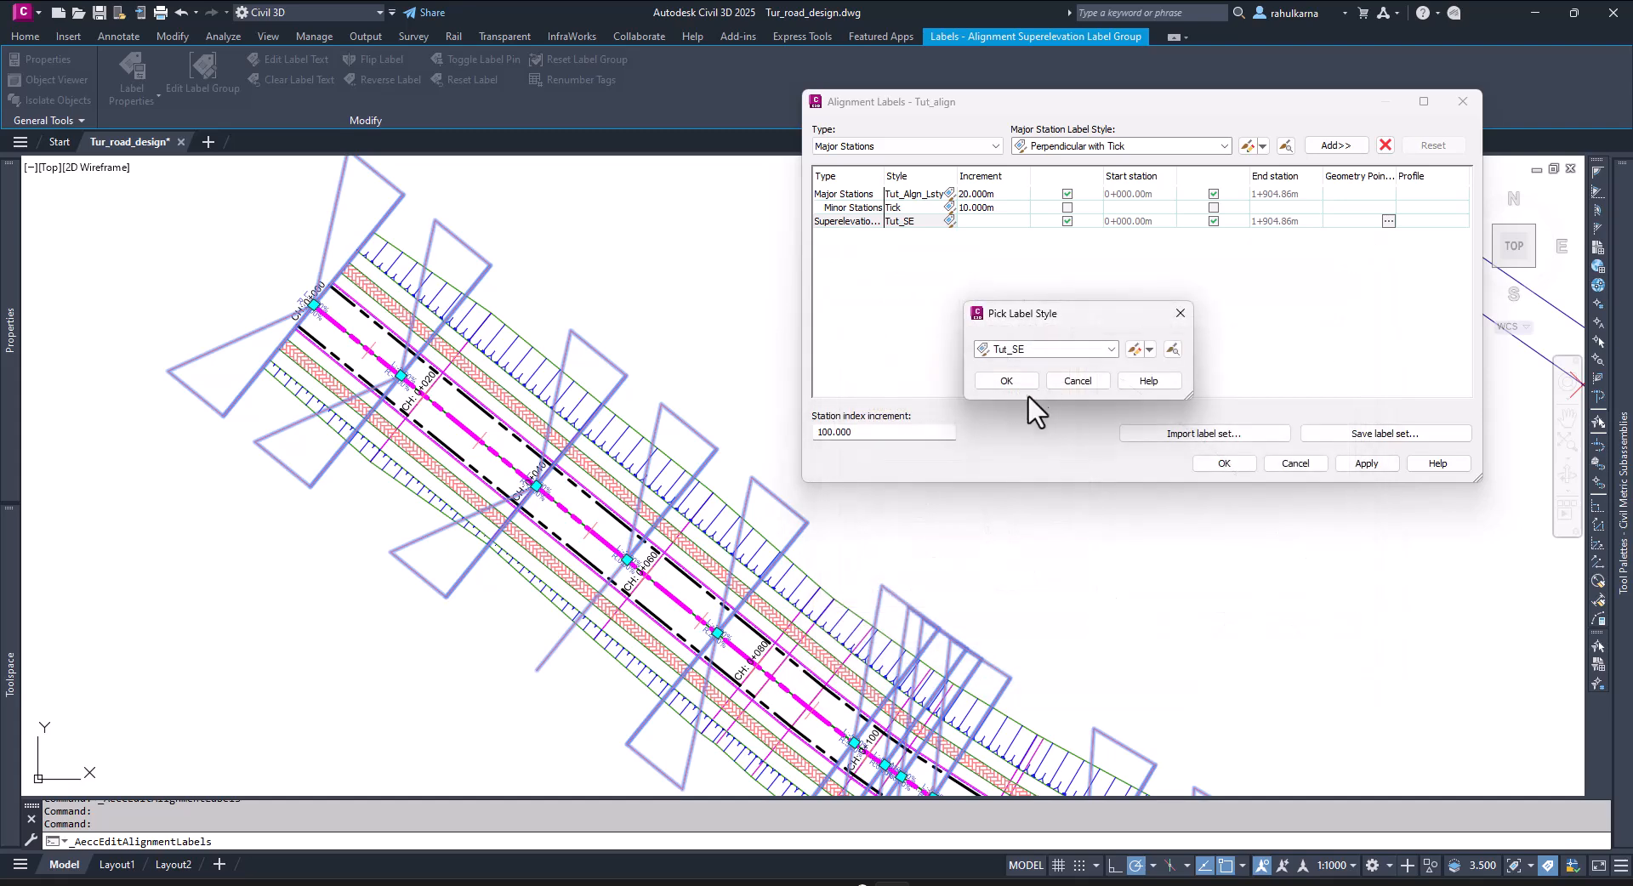
pyautogui.press('Return')
pyautogui.click(1382, 467)
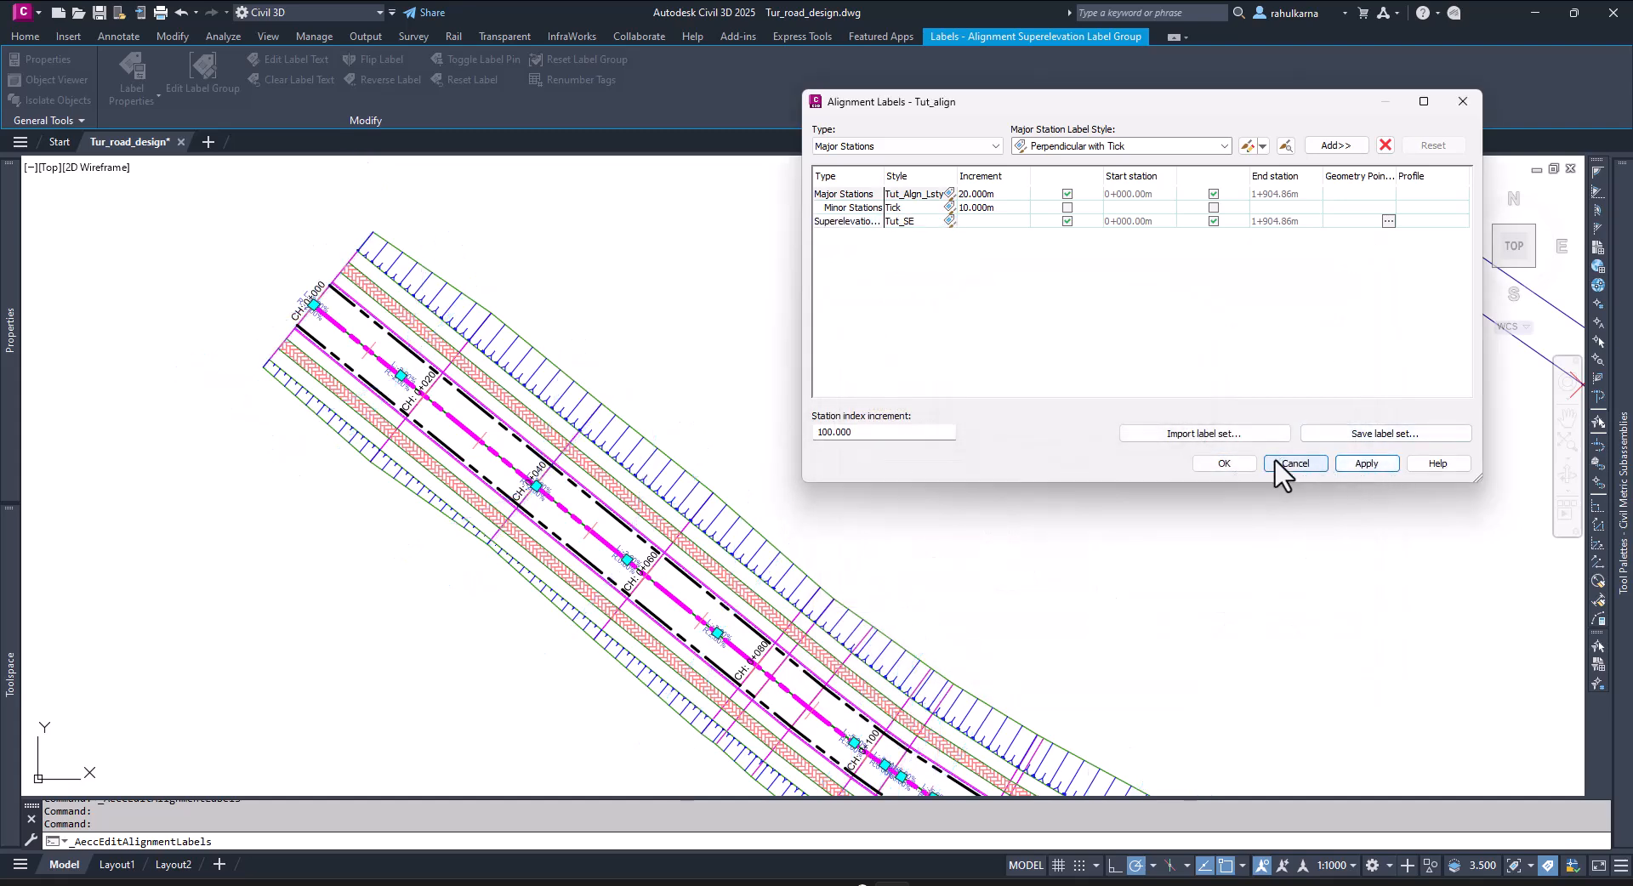
pyautogui.click(1237, 467)
pyautogui.scroll(6, 496, 491)
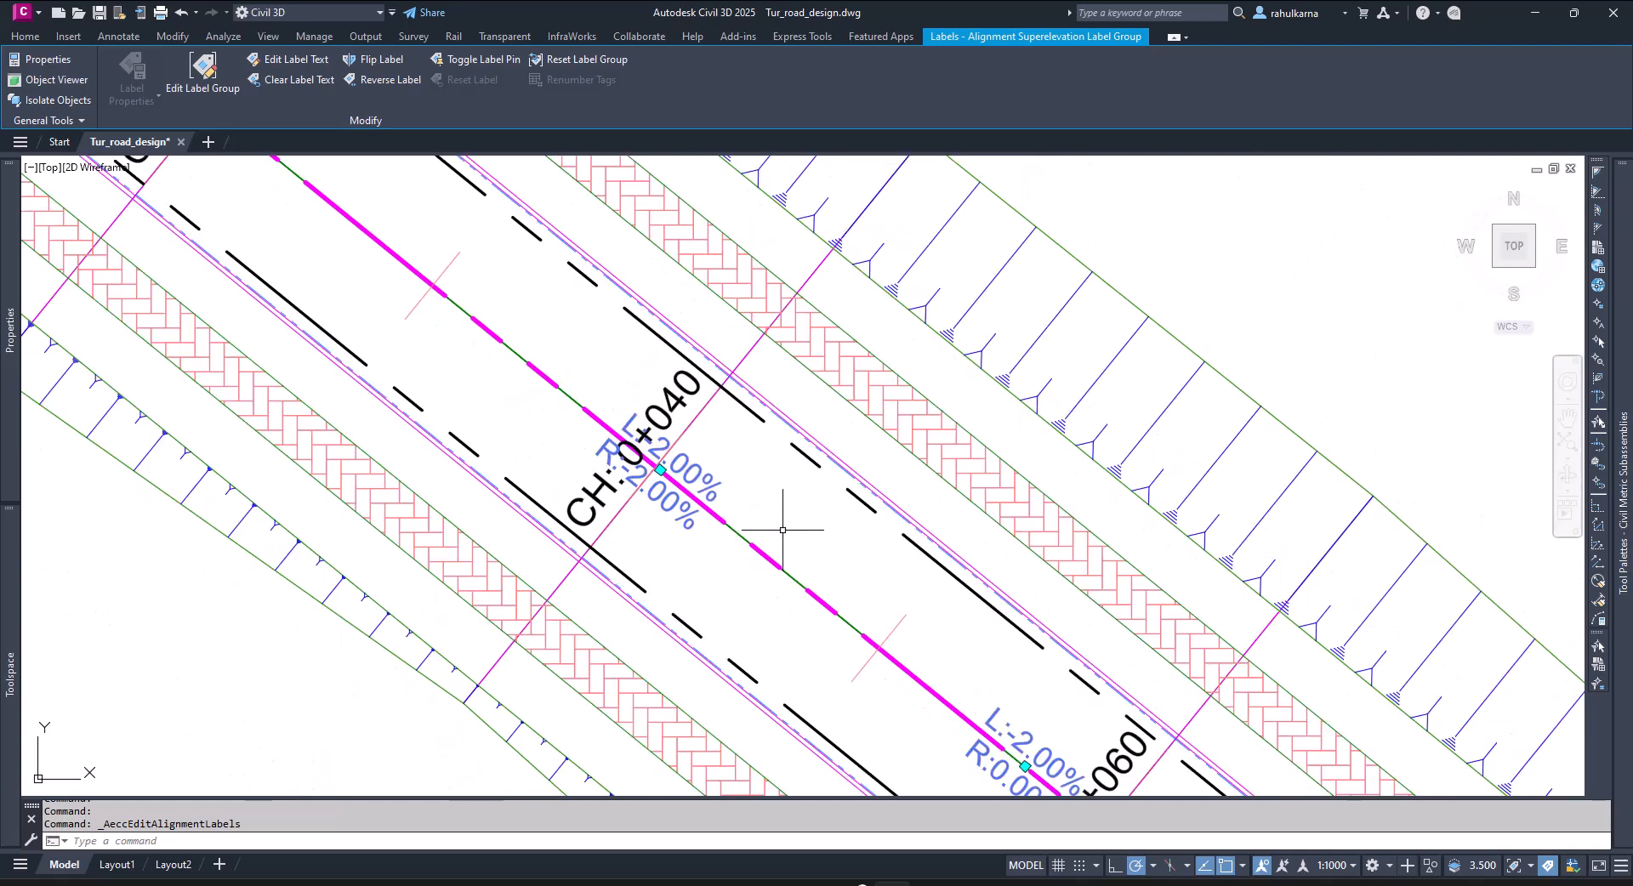
pyautogui.press('Escape')
# - Reopen the Tut_SE style from the superelevation labels and set the Geometry Point and Station text colour to 250
pyautogui.scroll(-6, 771, 542)
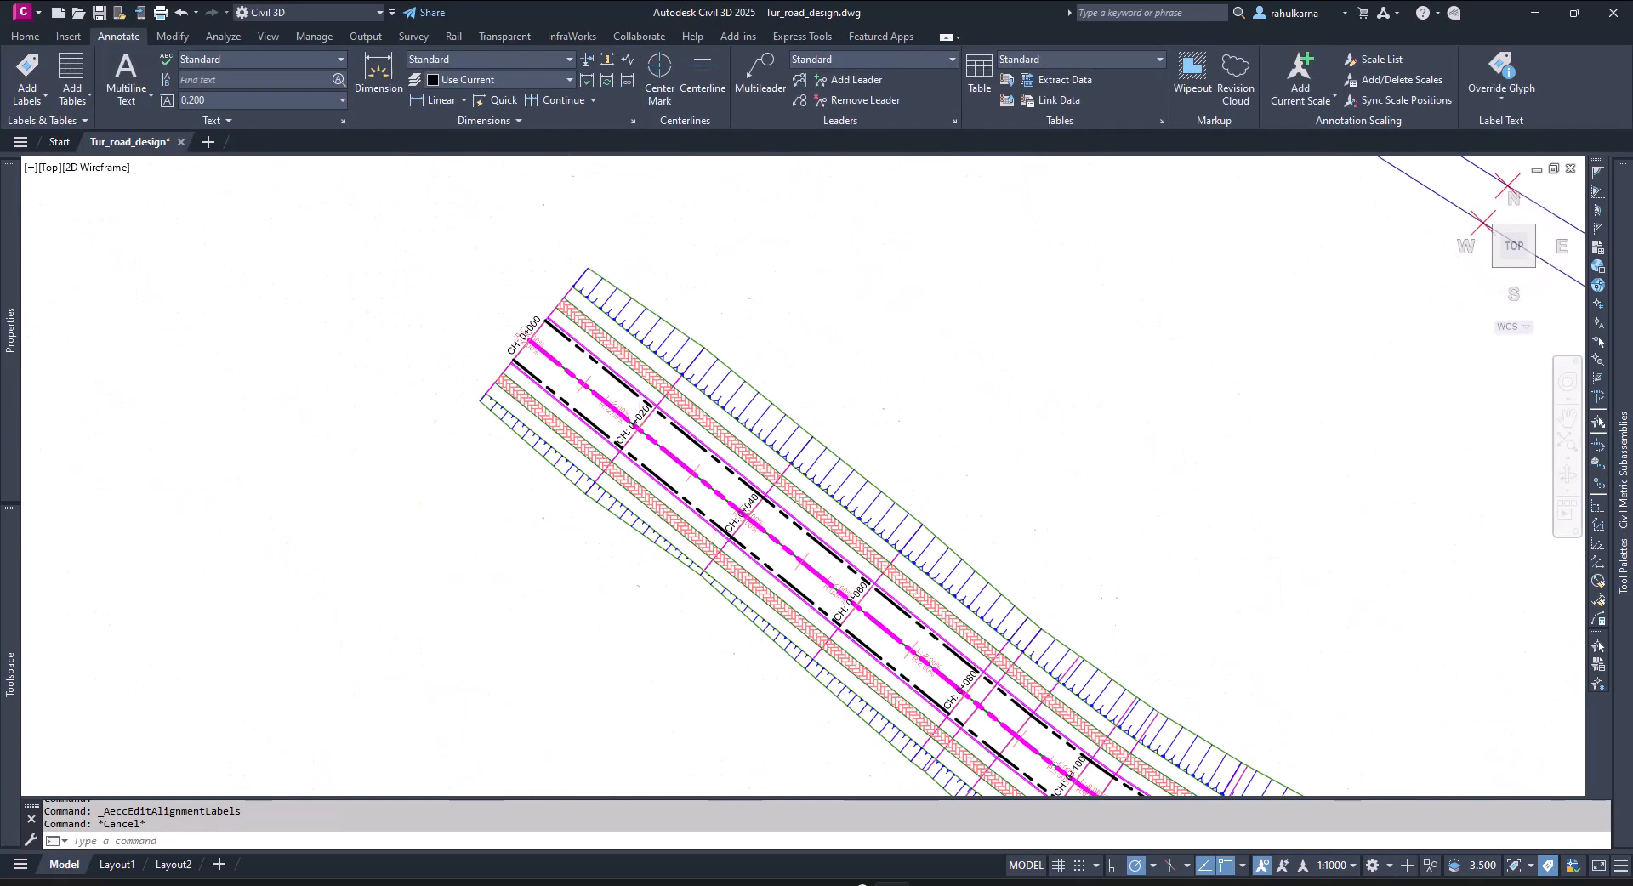
pyautogui.scroll(4, 639, 441)
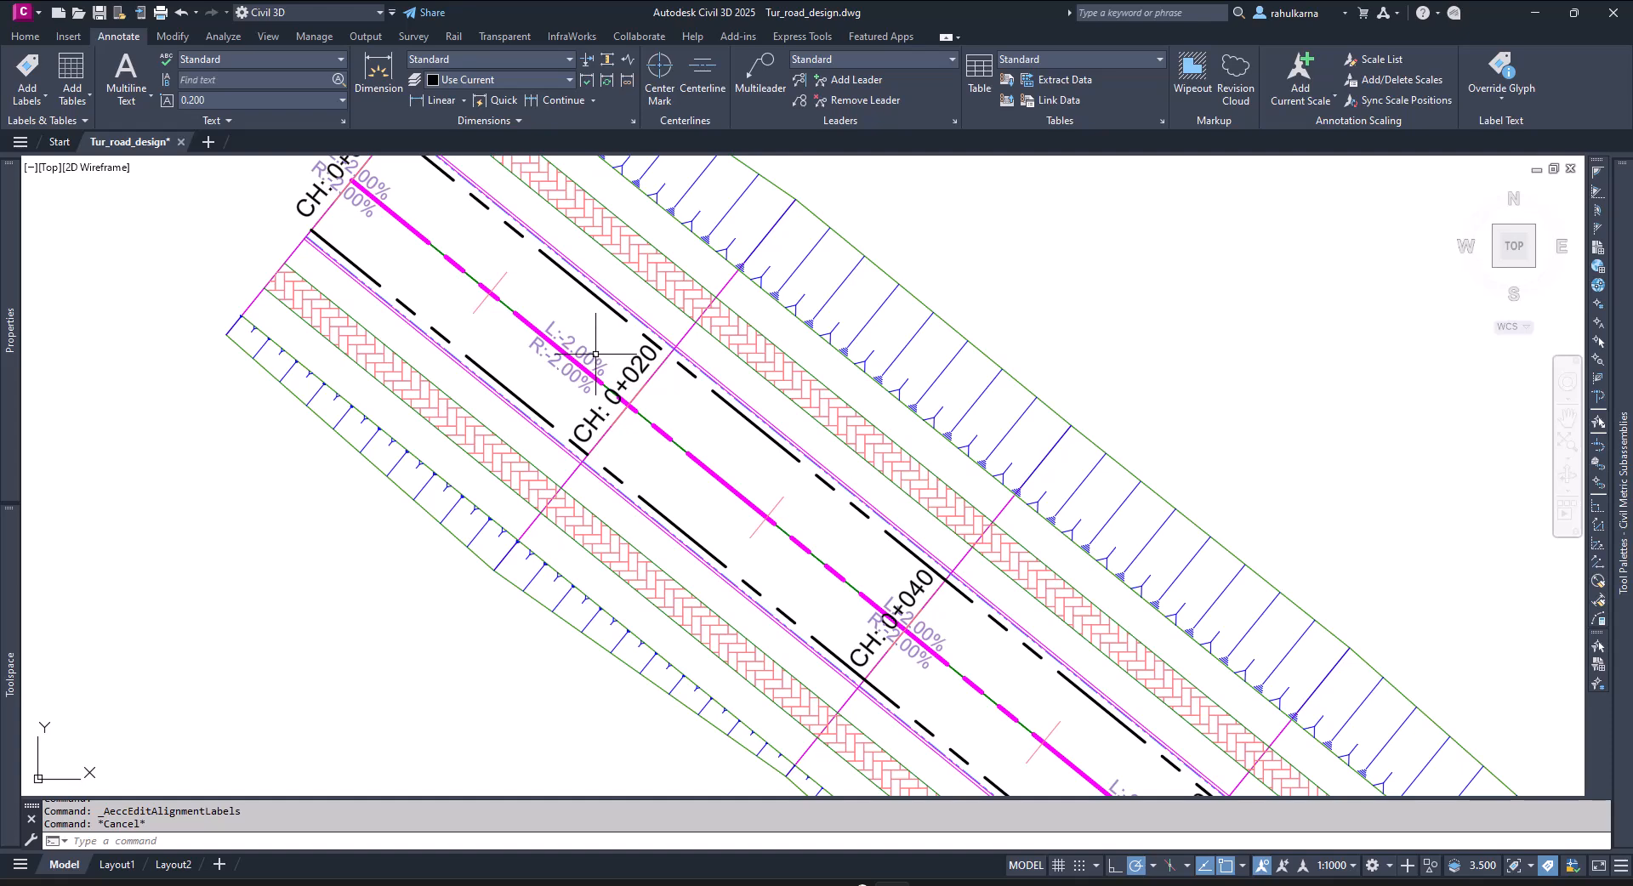
pyautogui.moveTo(753, 506); pyautogui.dragTo(886, 632, button='middle')
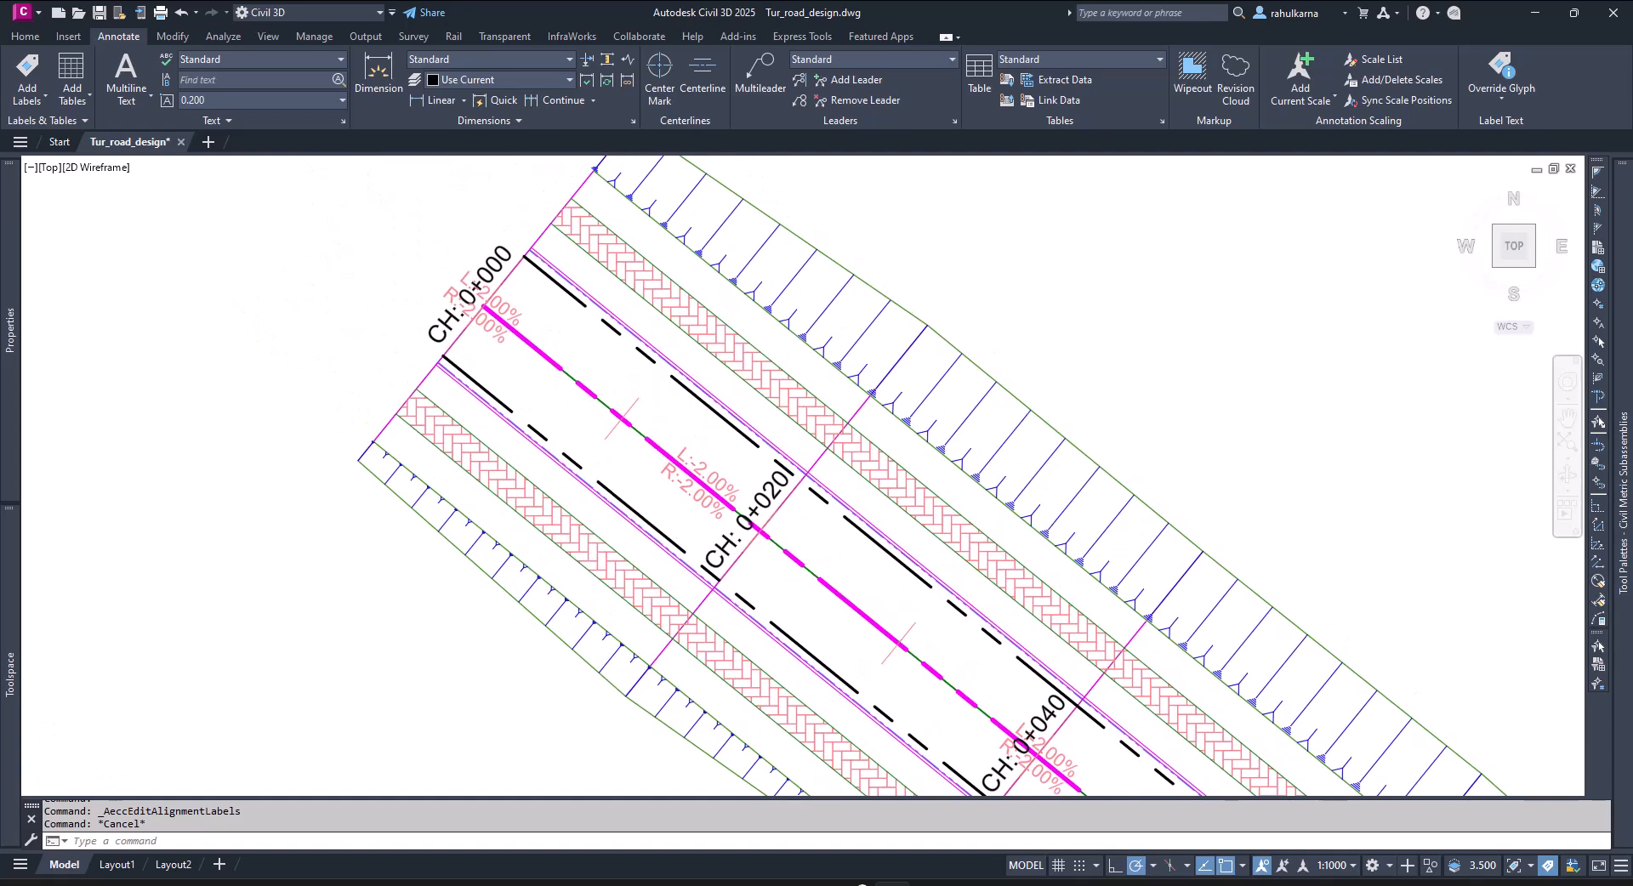
pyautogui.click(705, 461)
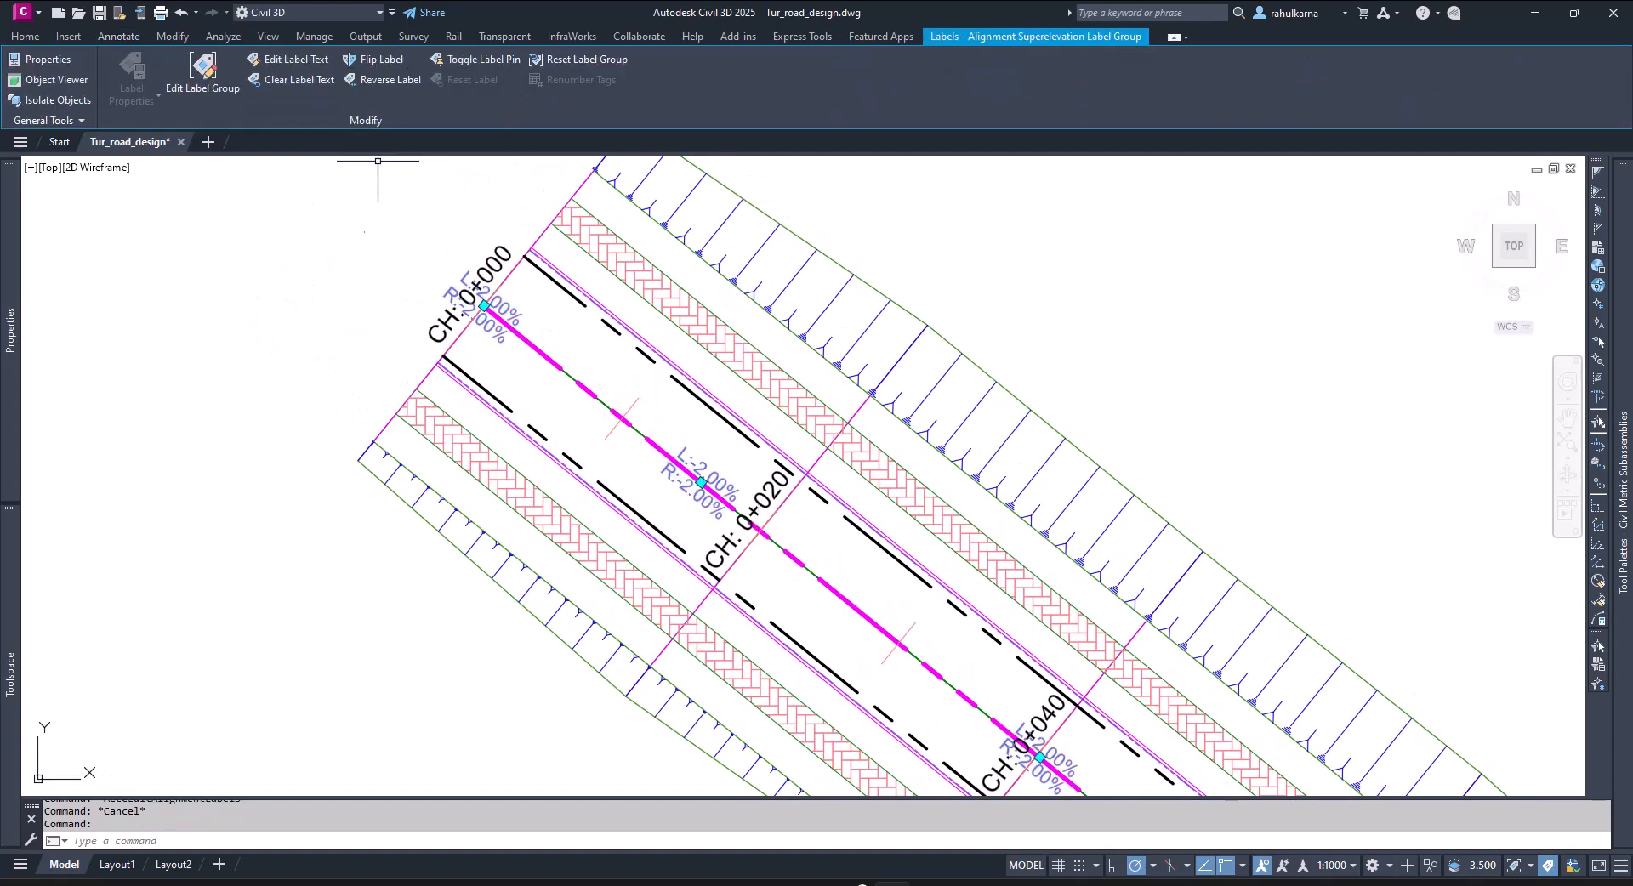
pyautogui.click(228, 81)
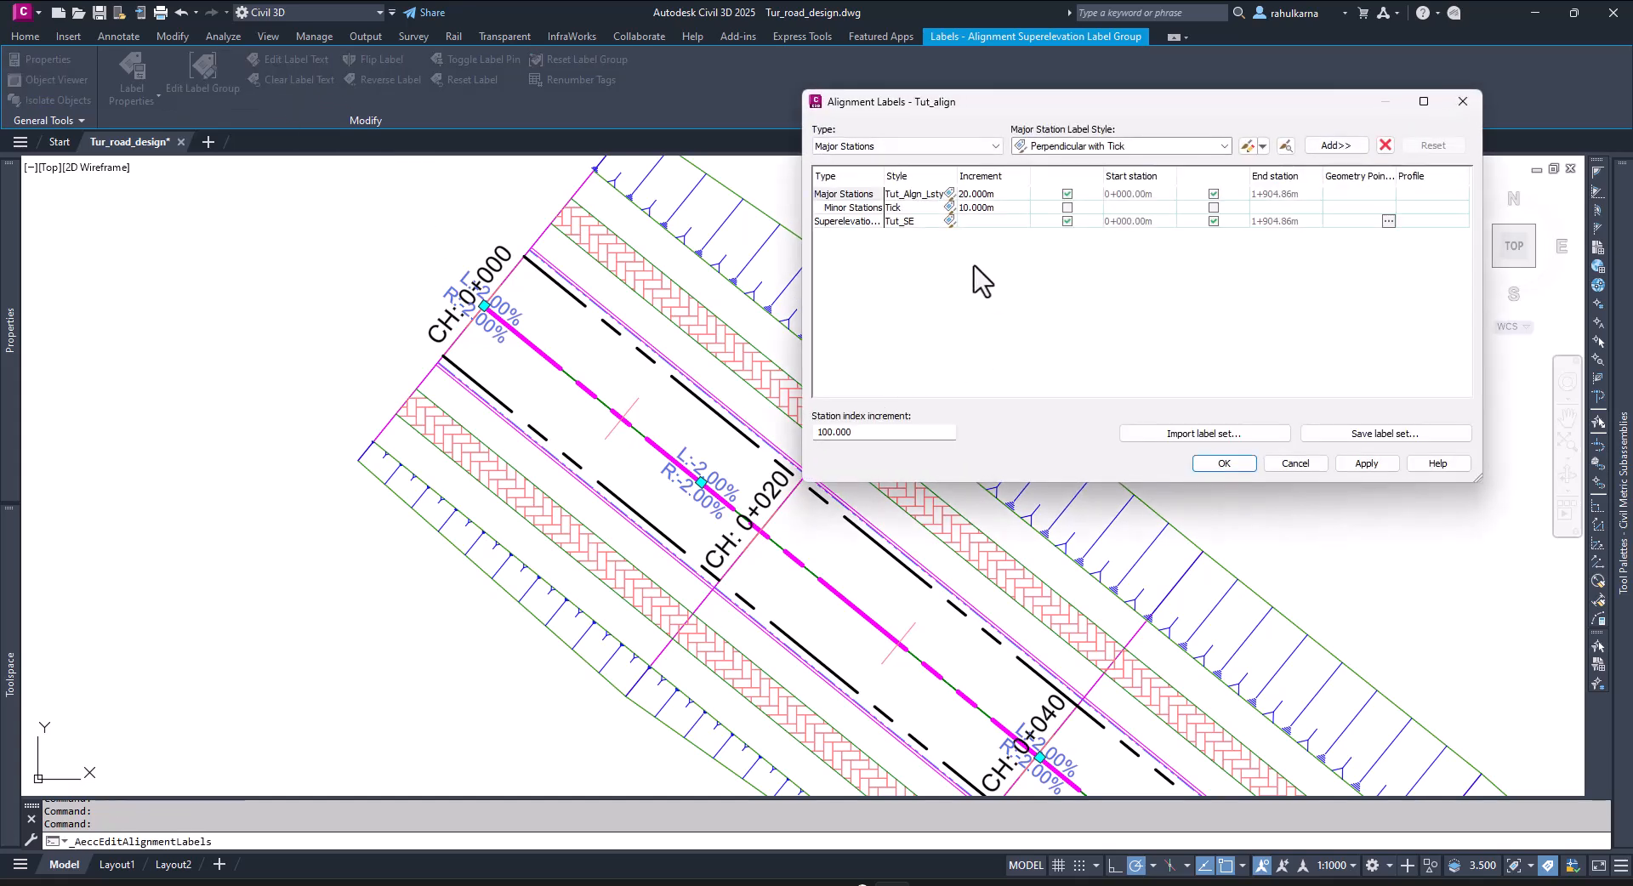
pyautogui.click(949, 220)
pyautogui.click(1148, 348)
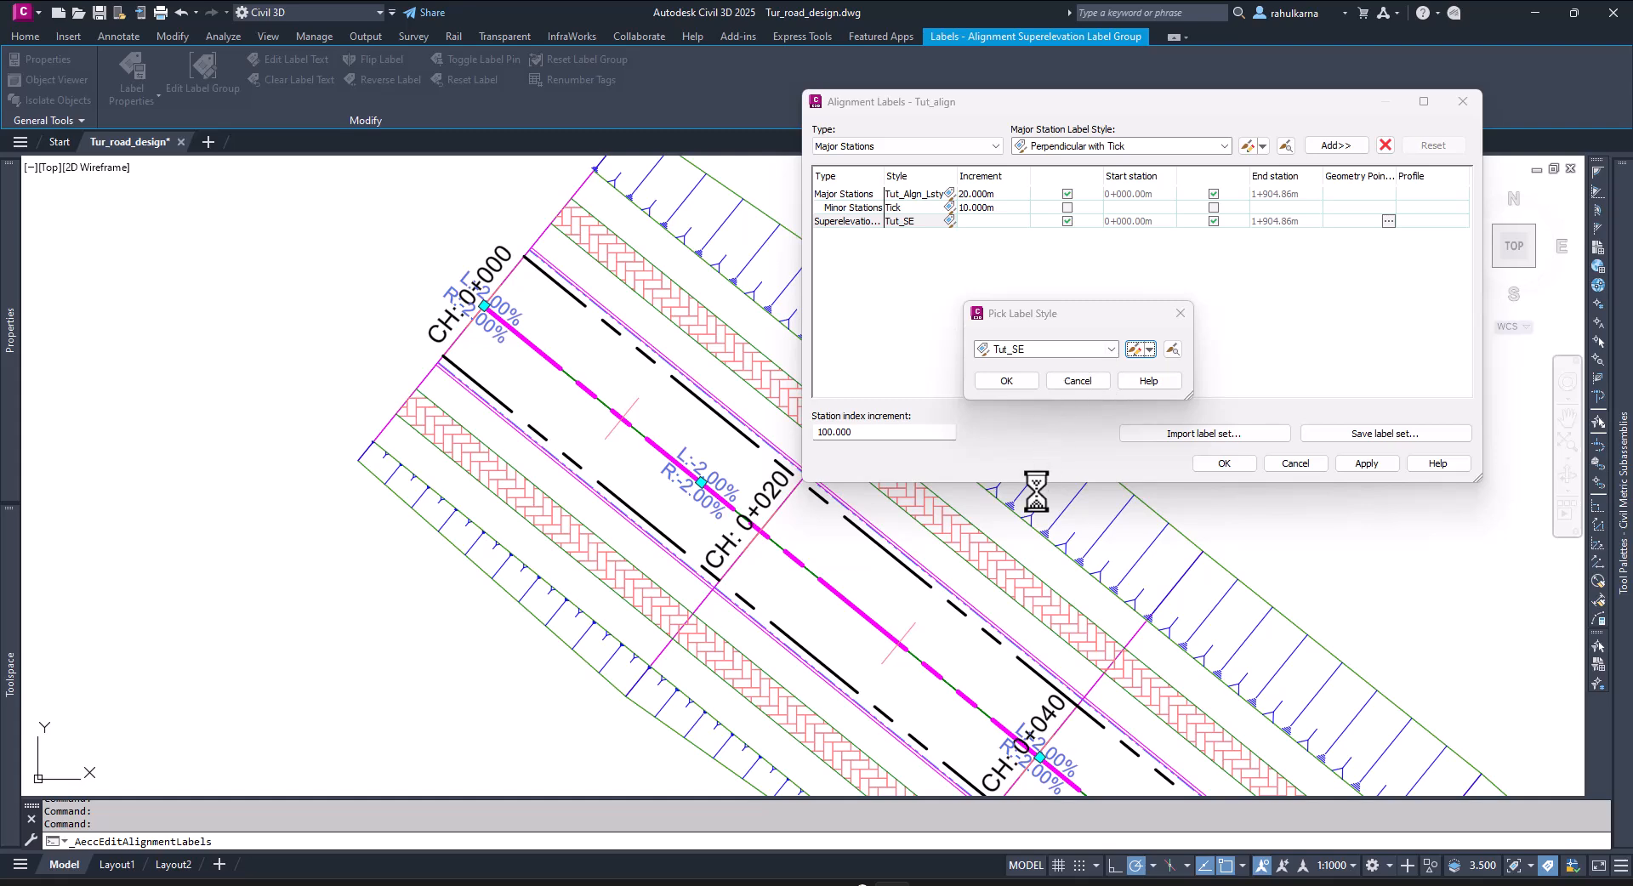
pyautogui.scroll(-2, 1058, 542)
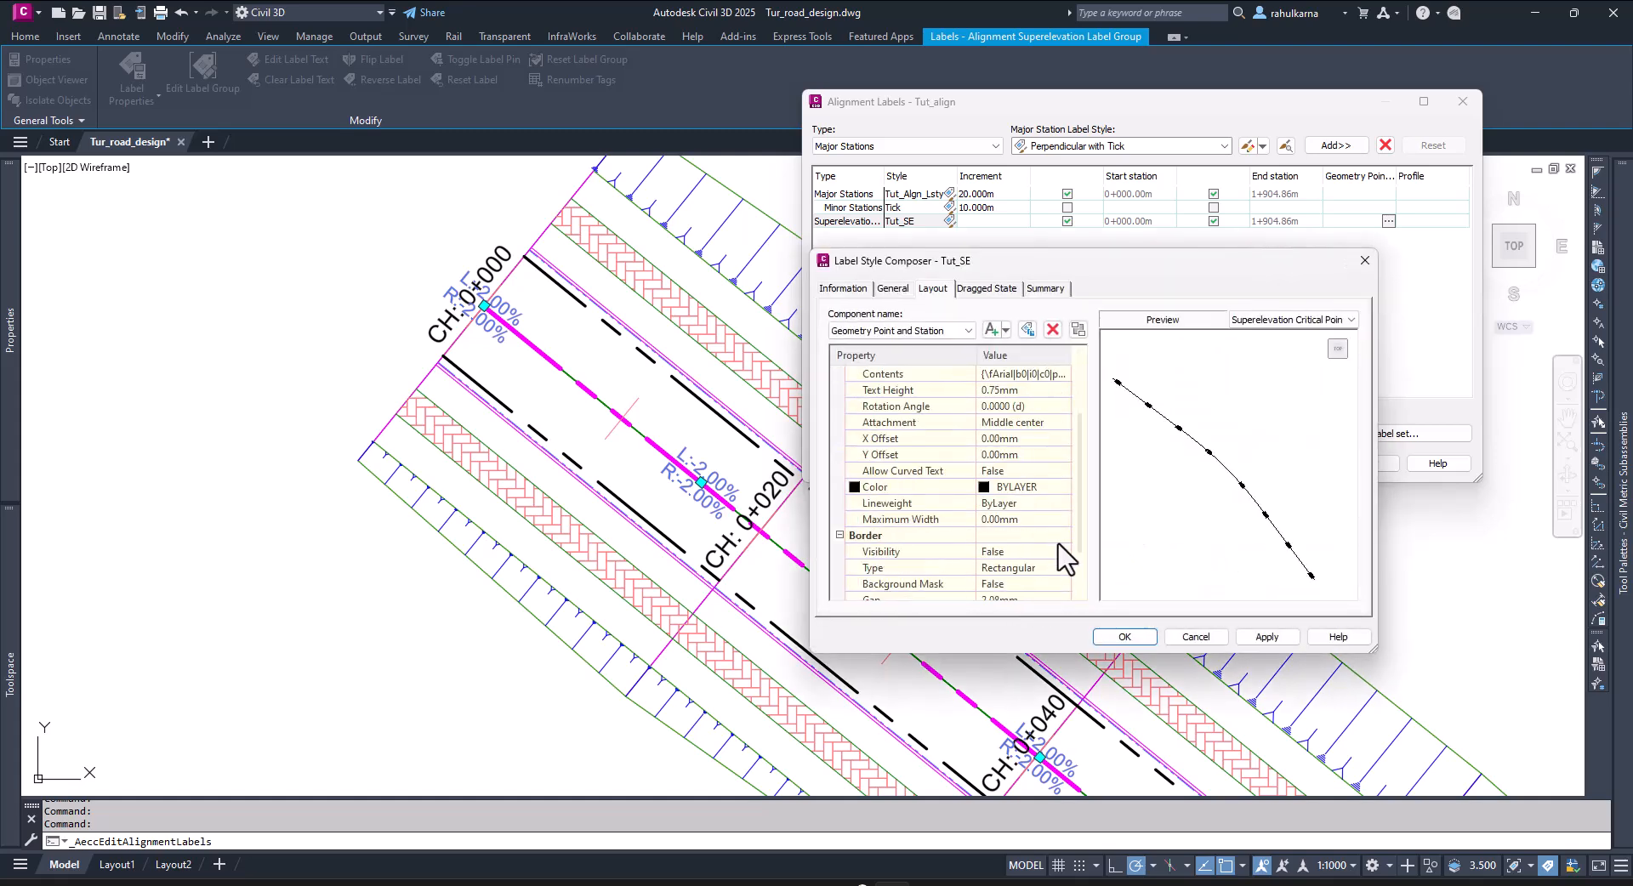
pyautogui.click(1063, 487)
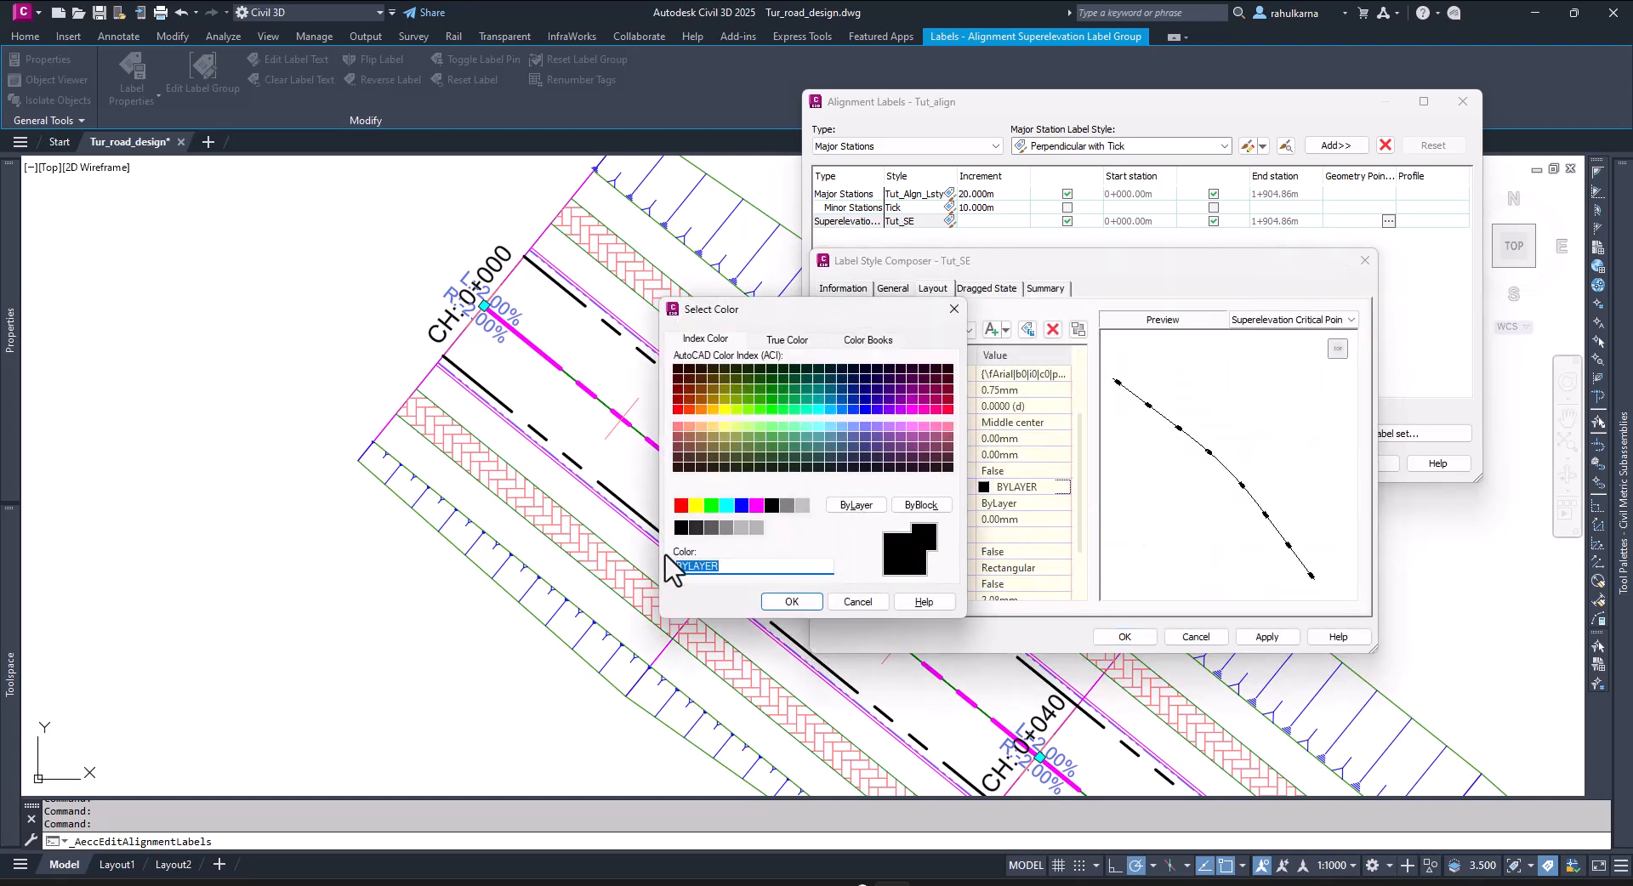
pyautogui.click(791, 601)
pyautogui.click(1268, 637)
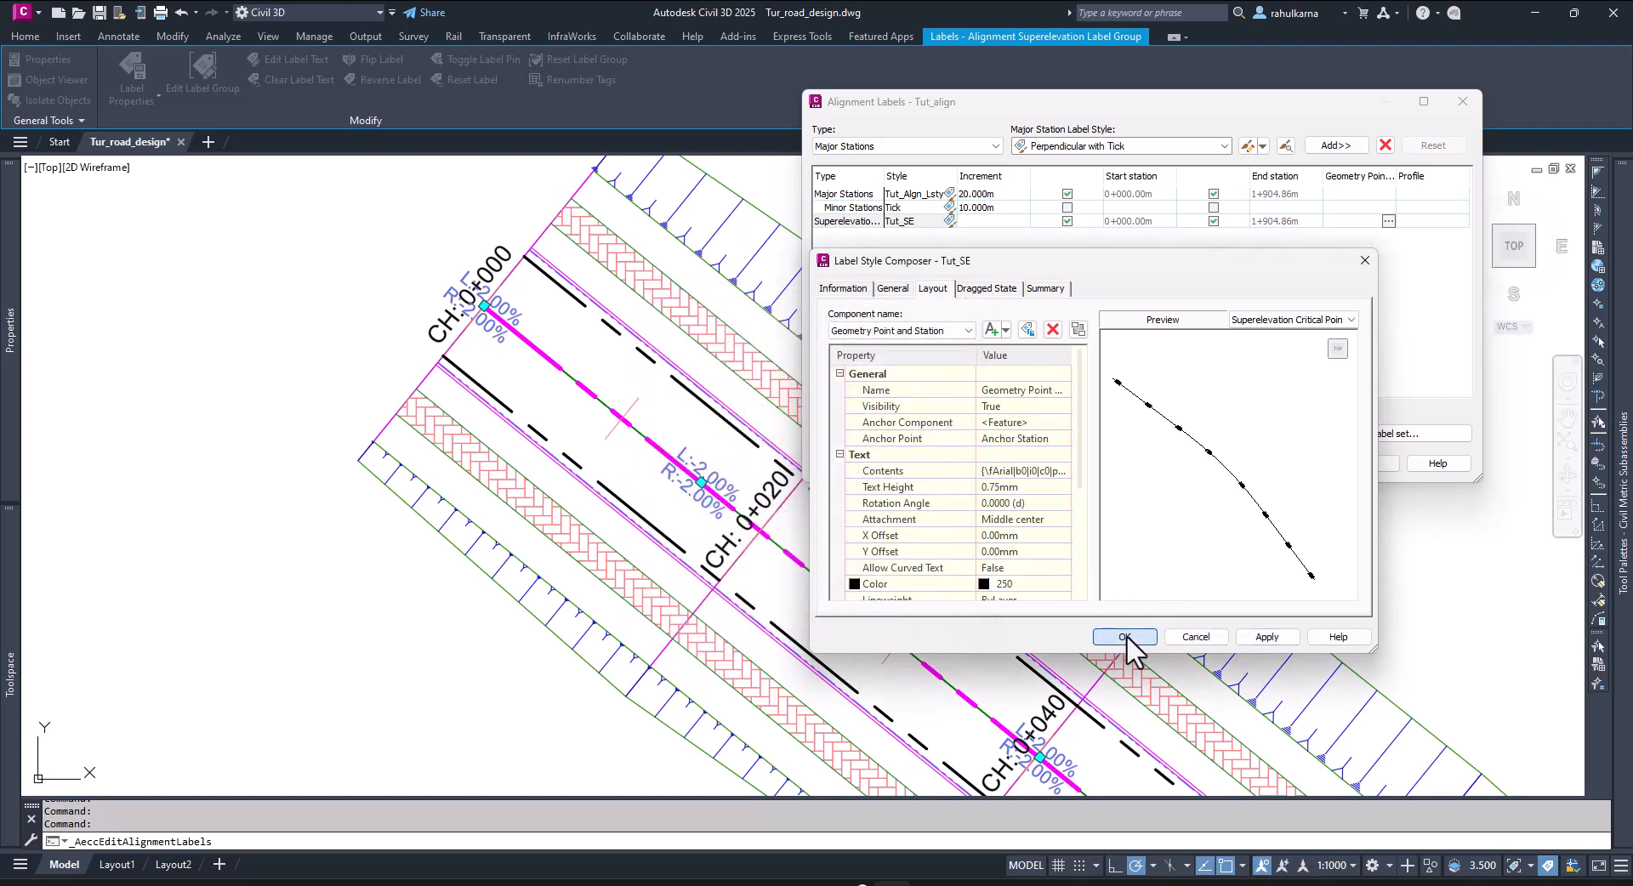
# - Accept the recoloured Tut_SE style and apply it to the Tut_align alignment labels
pyautogui.click(1124, 637)
pyautogui.click(1004, 382)
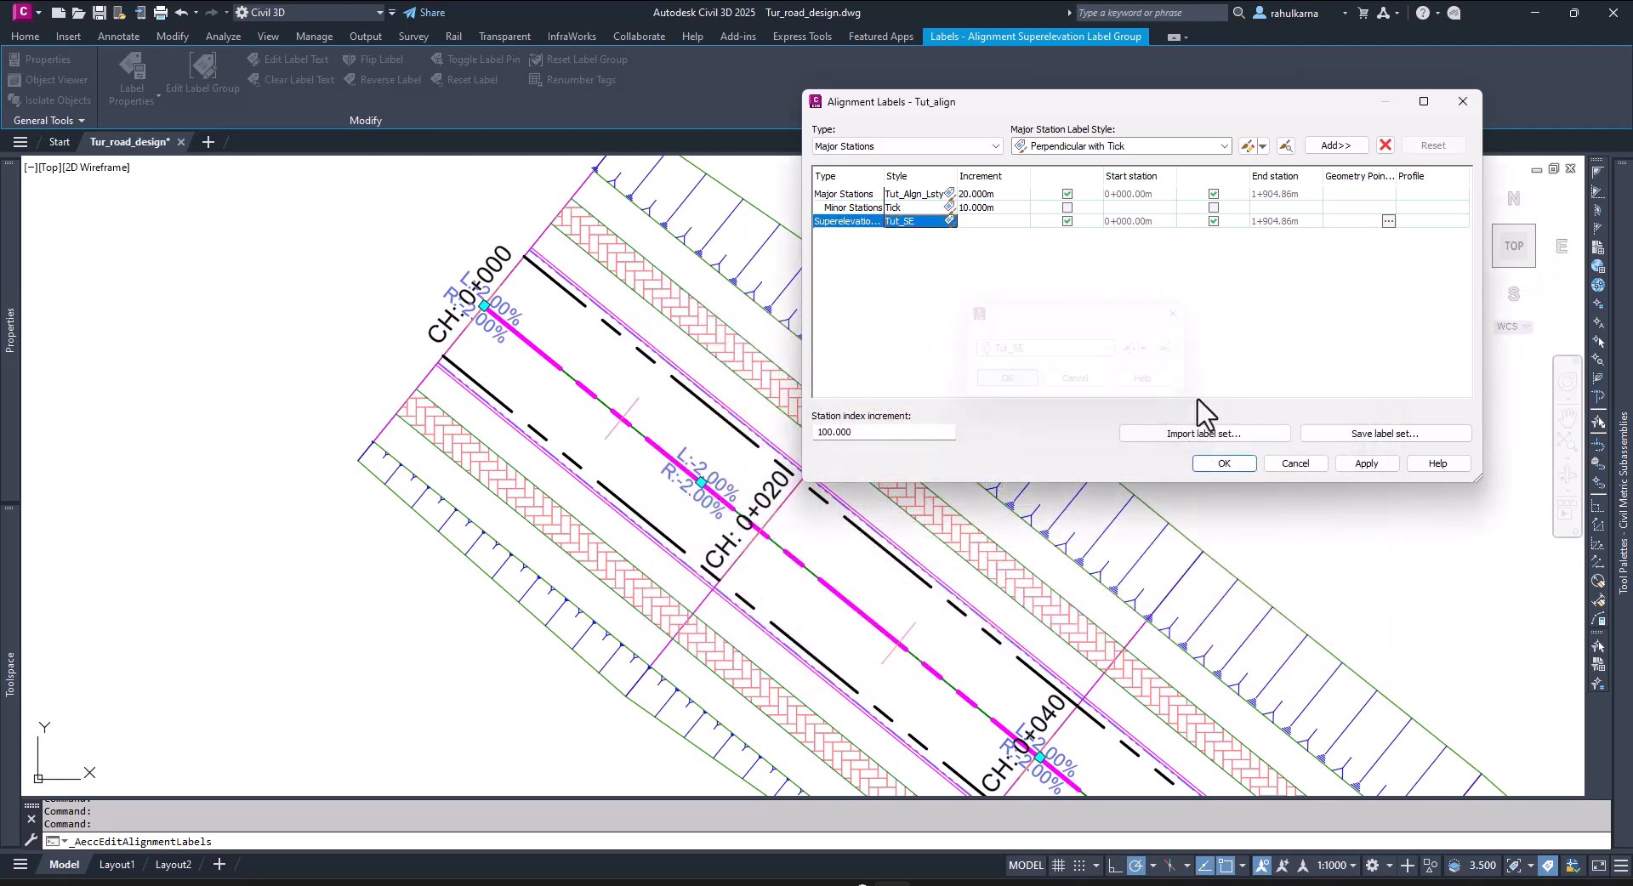
pyautogui.click(1367, 464)
pyautogui.click(1221, 466)
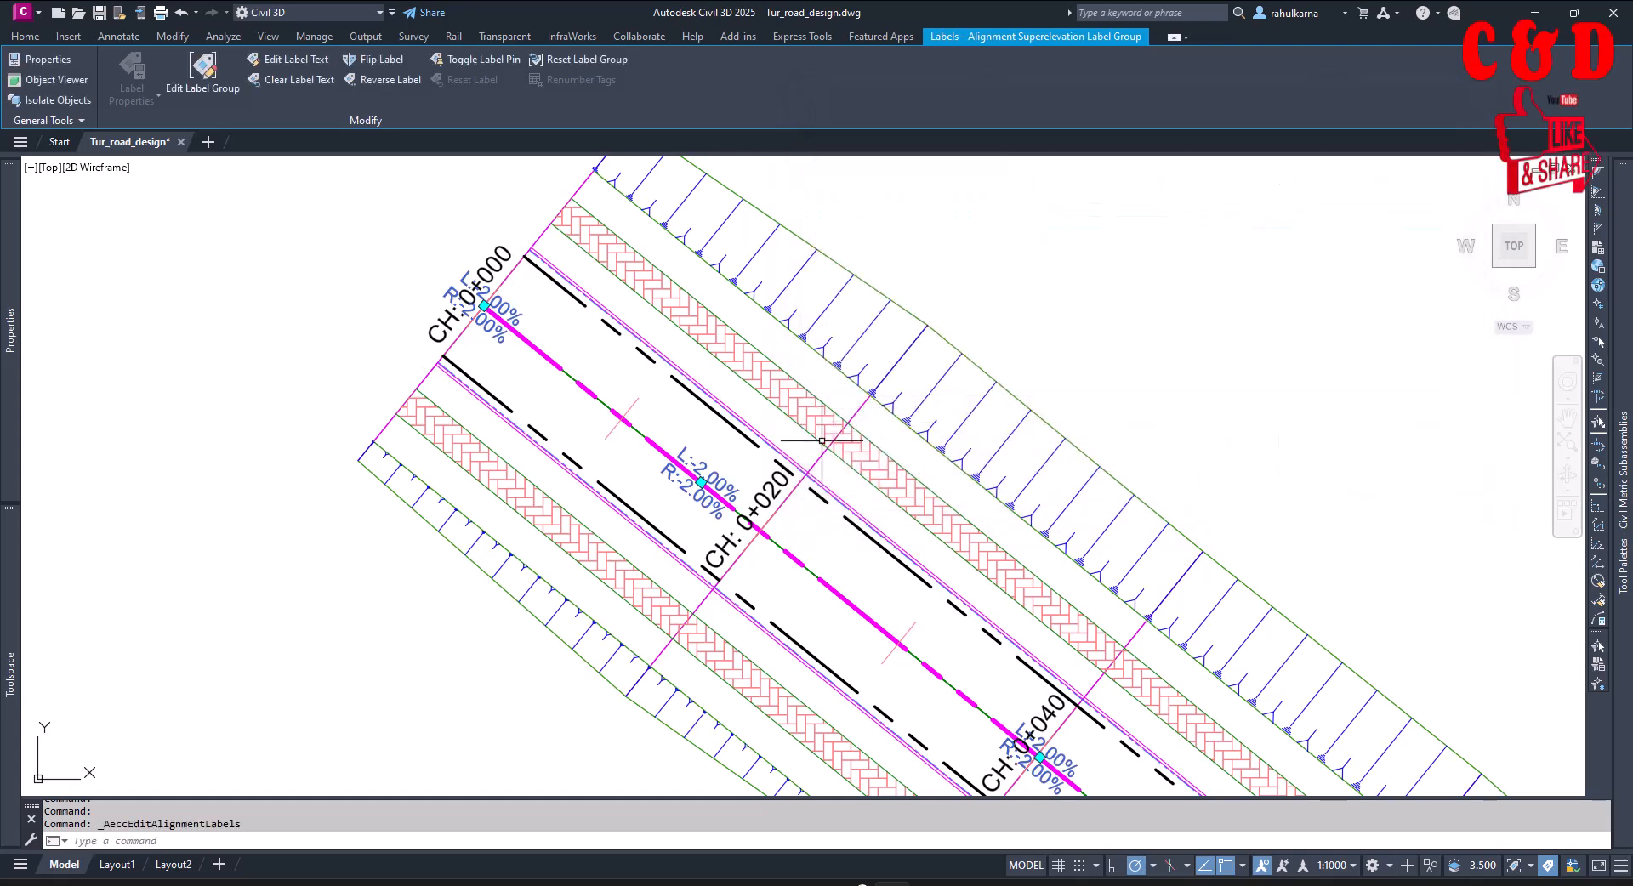
pyautogui.press('Escape')
# - Examine the left and right cross slope labels along the road, around CH 0+200 to 0+280 and from CH 0+020 to 0+080
pyautogui.scroll(-5, 991, 581)
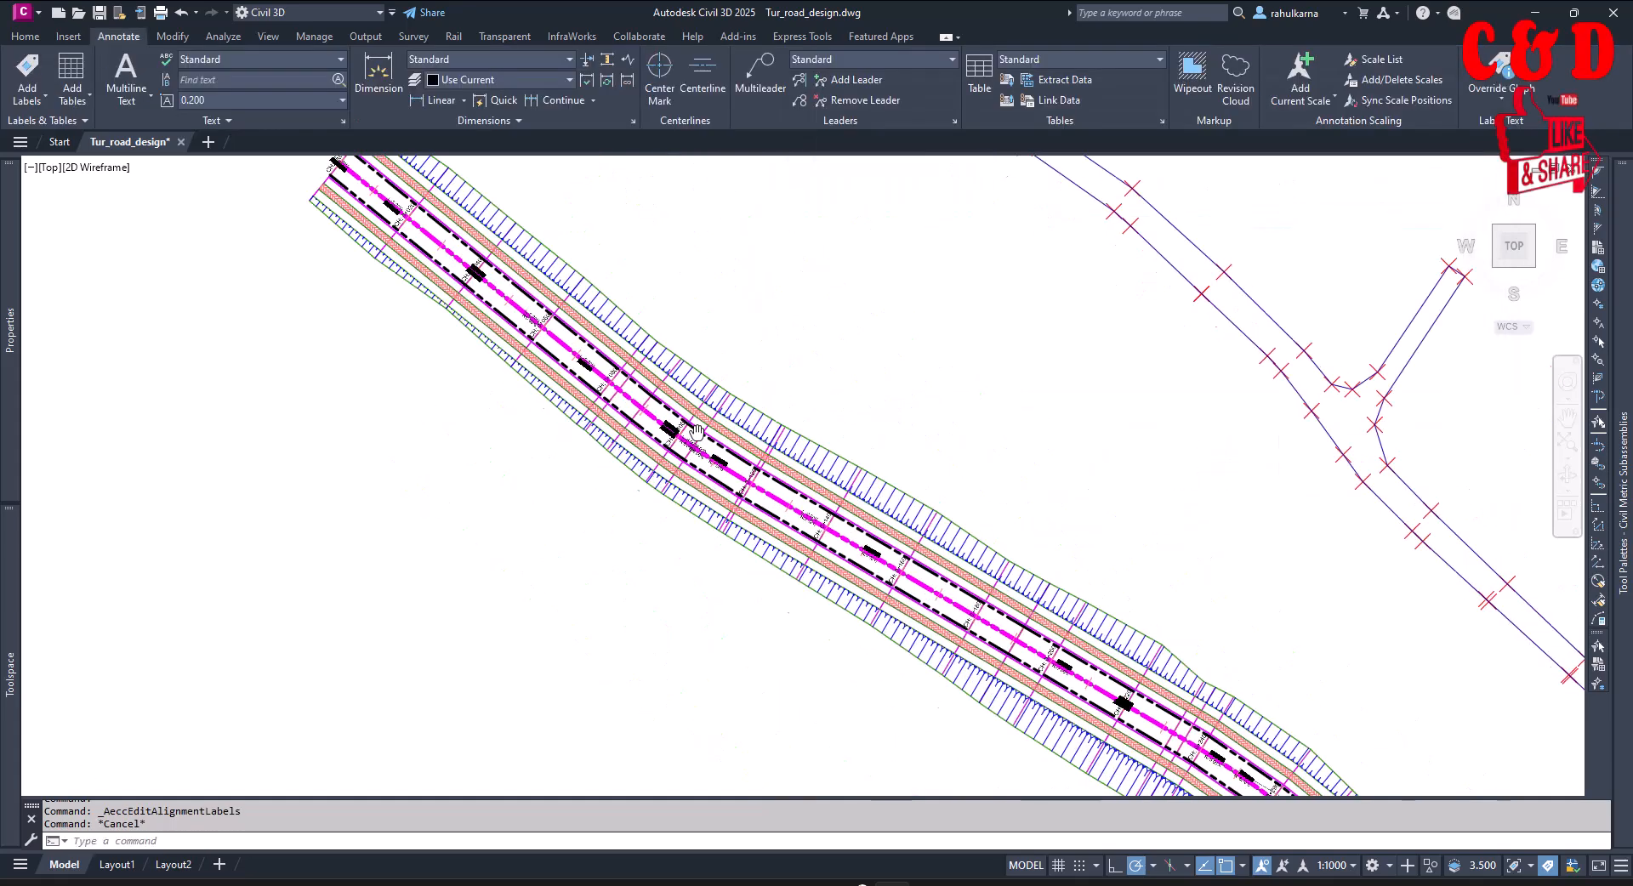
pyautogui.scroll(3, 991, 581)
pyautogui.scroll(3, 993, 574)
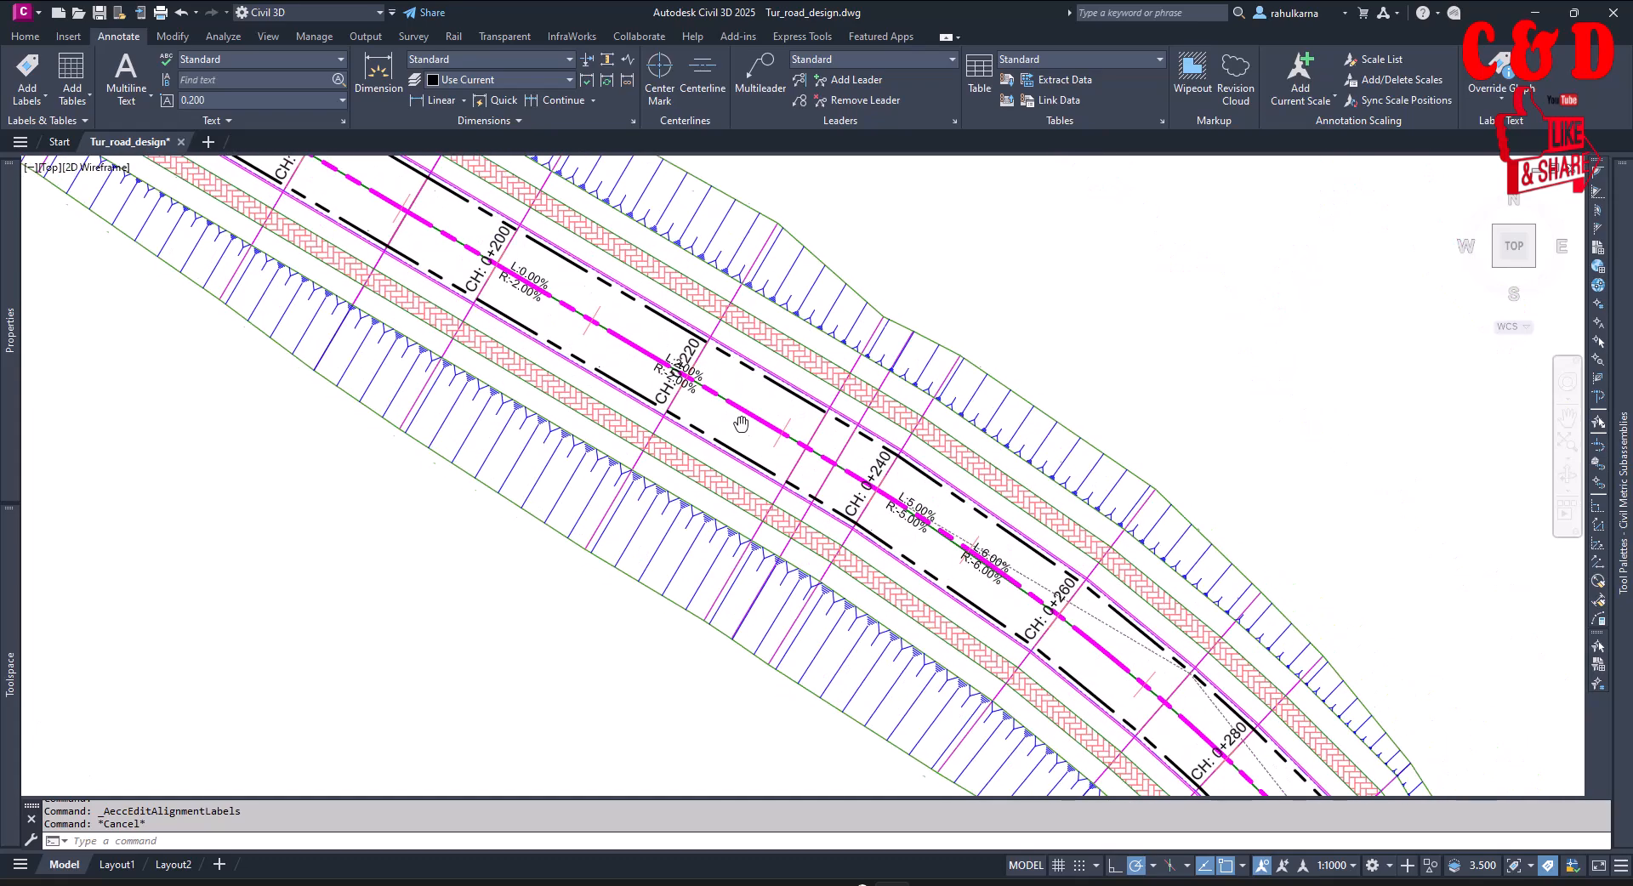
pyautogui.scroll(4, 993, 570)
pyautogui.moveTo(1194, 742); pyautogui.dragTo(1047, 639, button='middle')
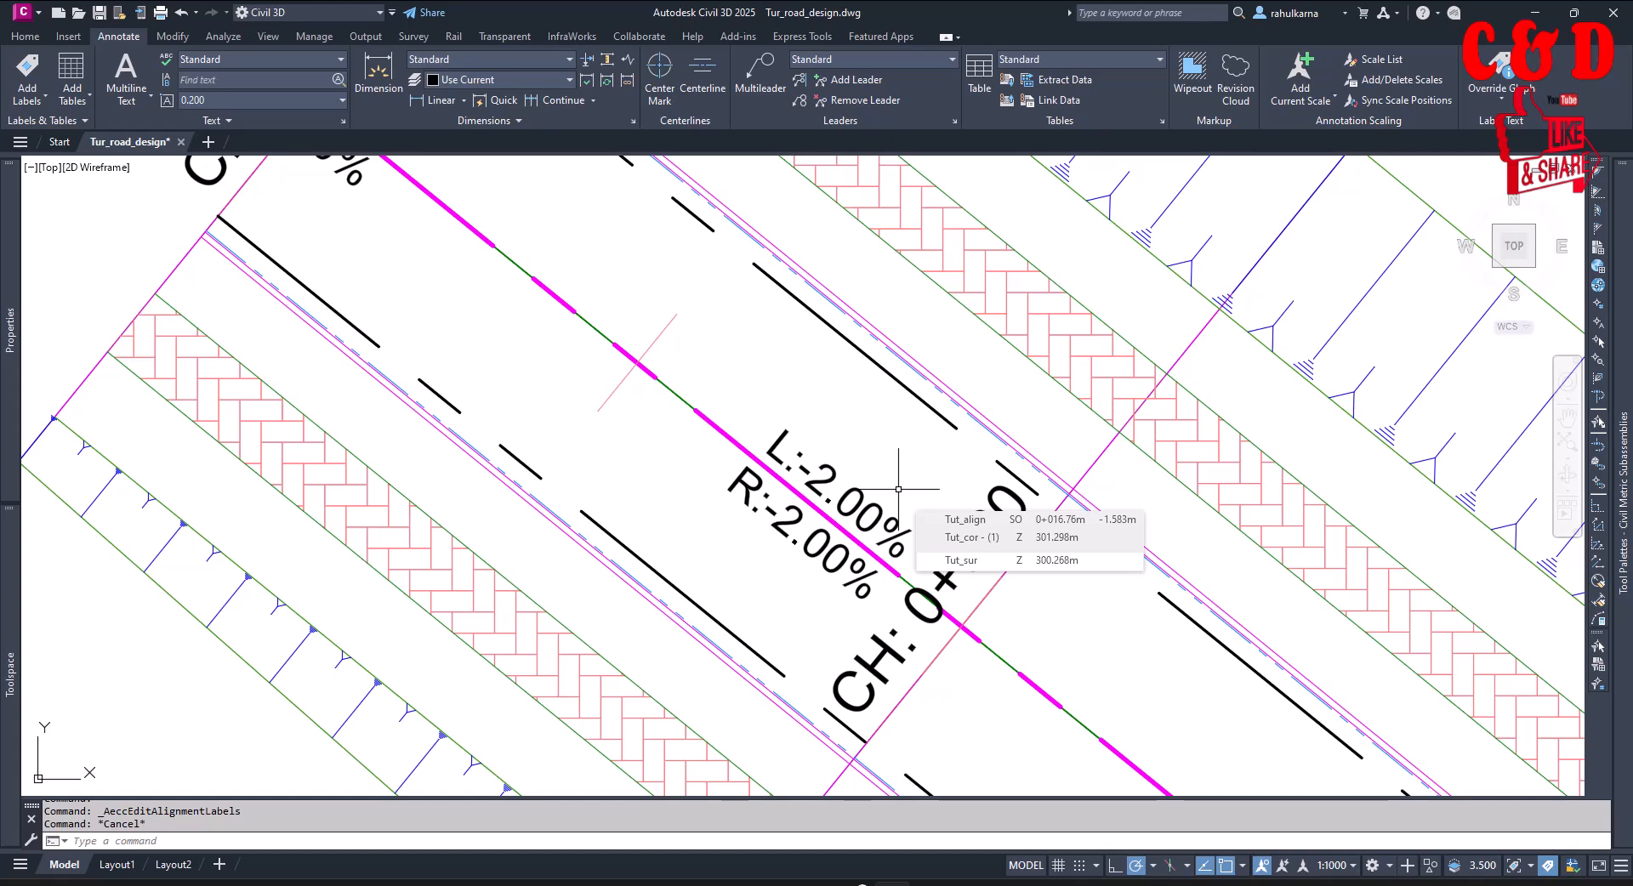
pyautogui.scroll(-5, 898, 489)
pyautogui.moveTo(890, 599); pyautogui.dragTo(735, 483, button='middle')
pyautogui.moveTo(1095, 754); pyautogui.dragTo(853, 568, button='middle')
pyautogui.moveTo(976, 689); pyautogui.dragTo(787, 513, button='middle')
pyautogui.scroll(4, 940, 652)
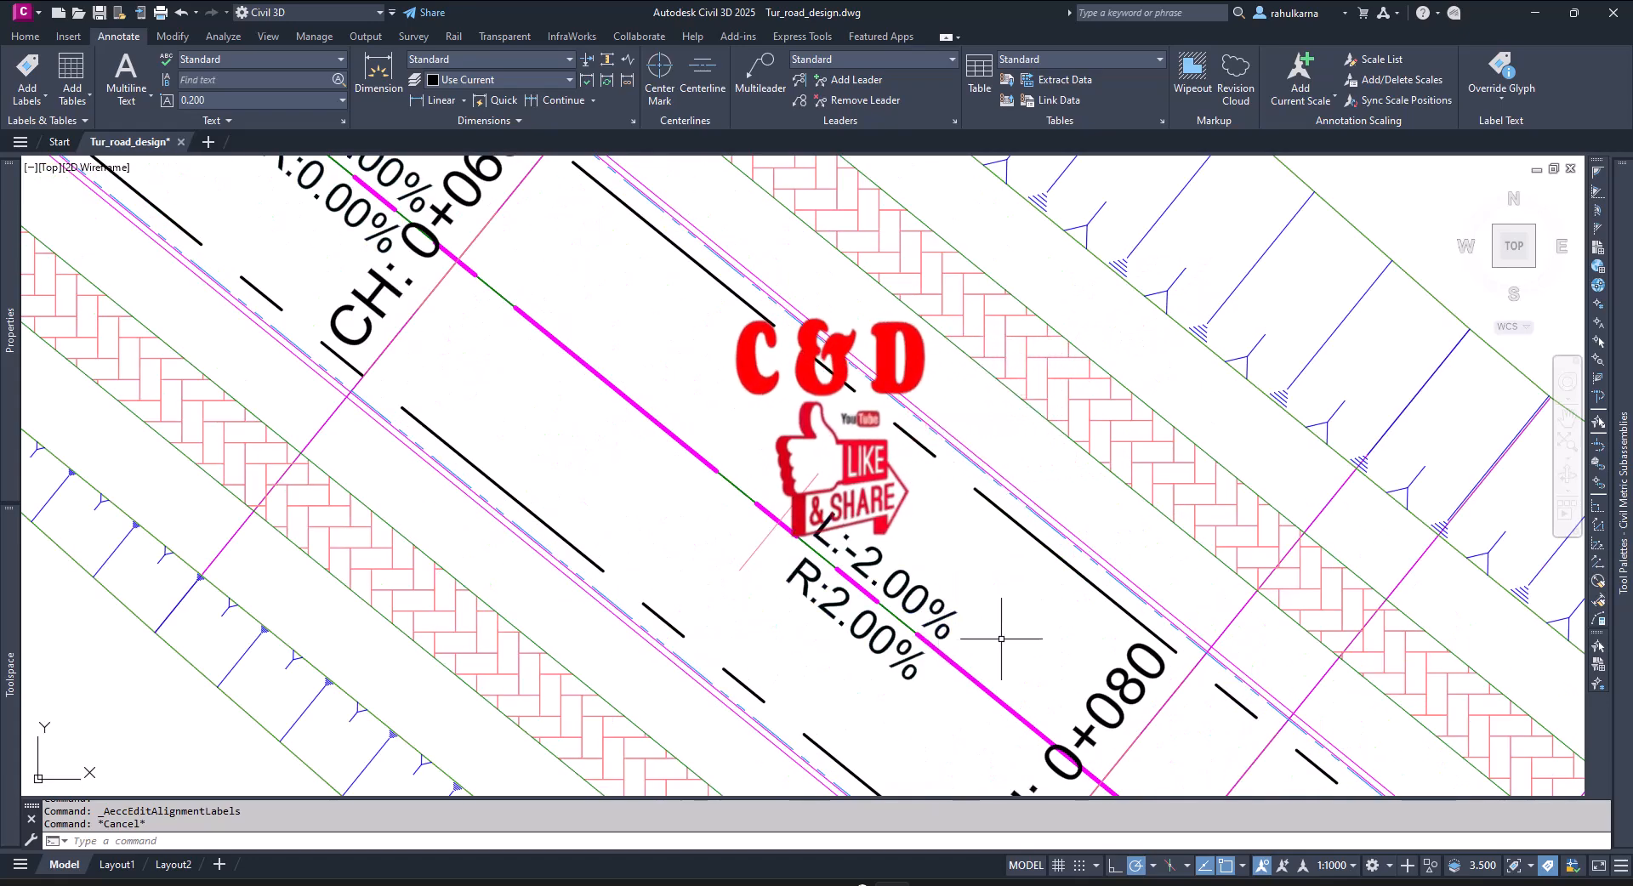
pyautogui.scroll(-2, 1012, 640)
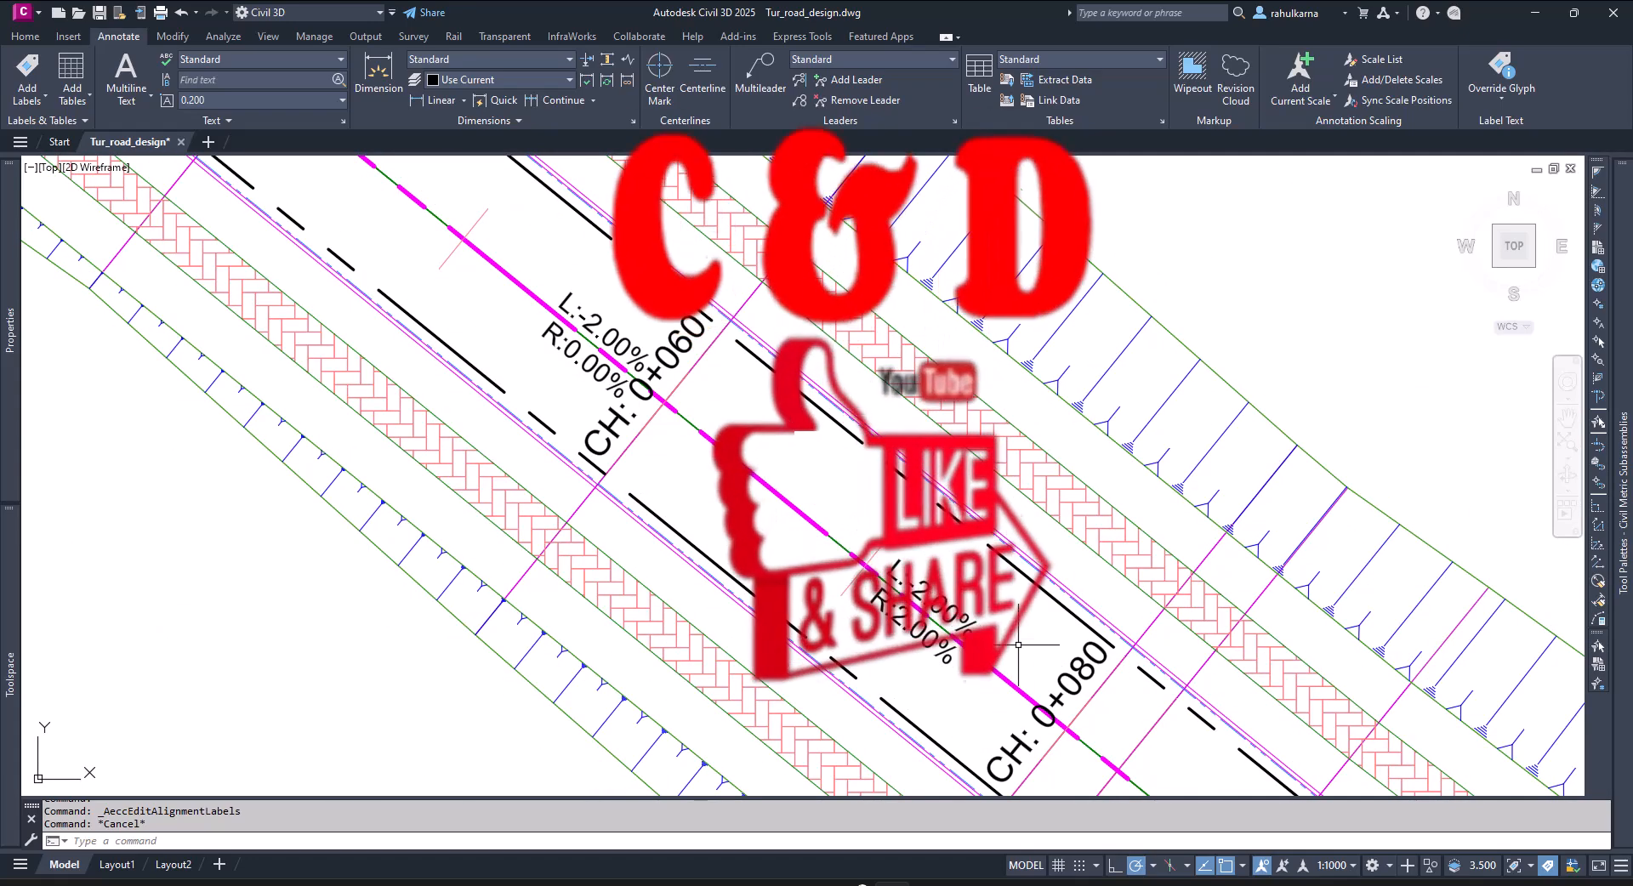